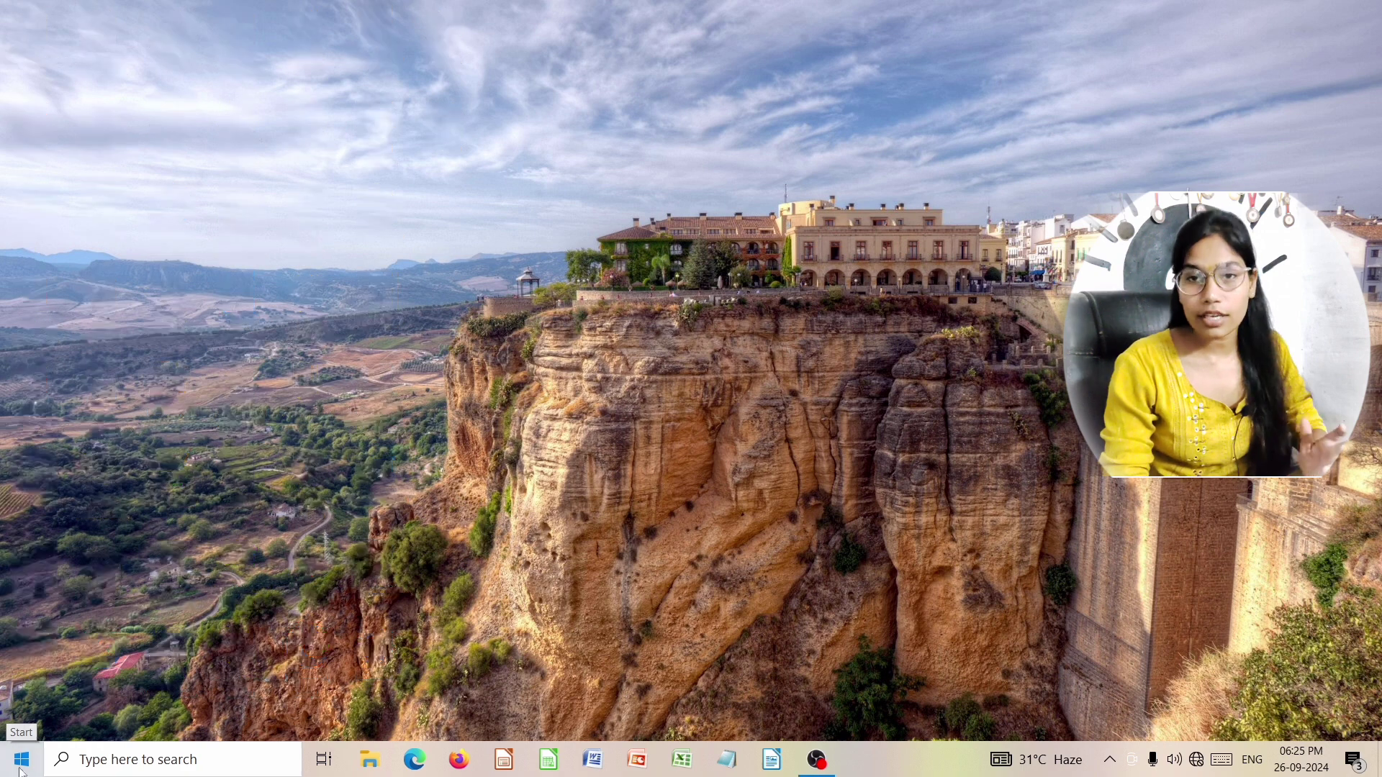
{"action": "left_click", "coordinate": [60, 746]}
{"action": "key", "text": "super"}
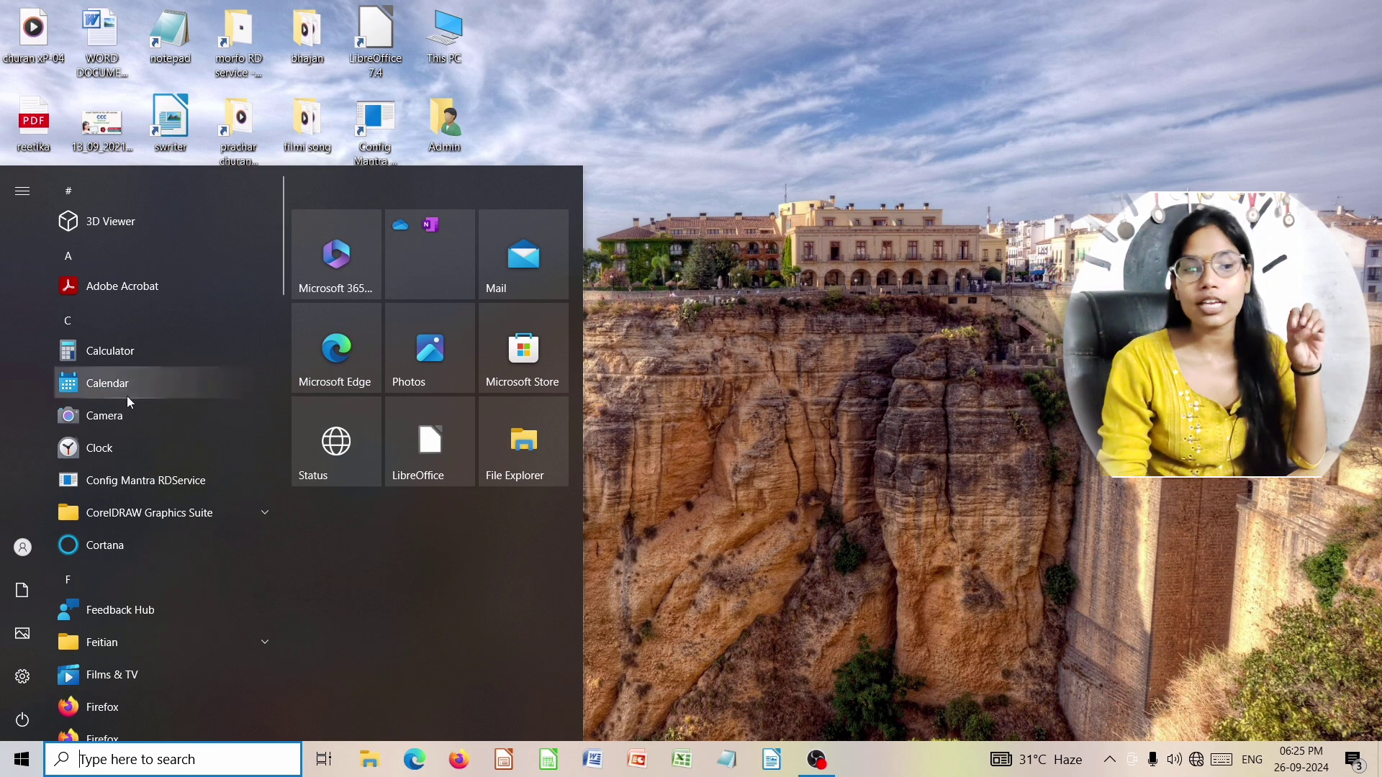
{"action": "scroll", "coordinate": [184, 428], "scroll_direction": "down", "scroll_amount": 1}
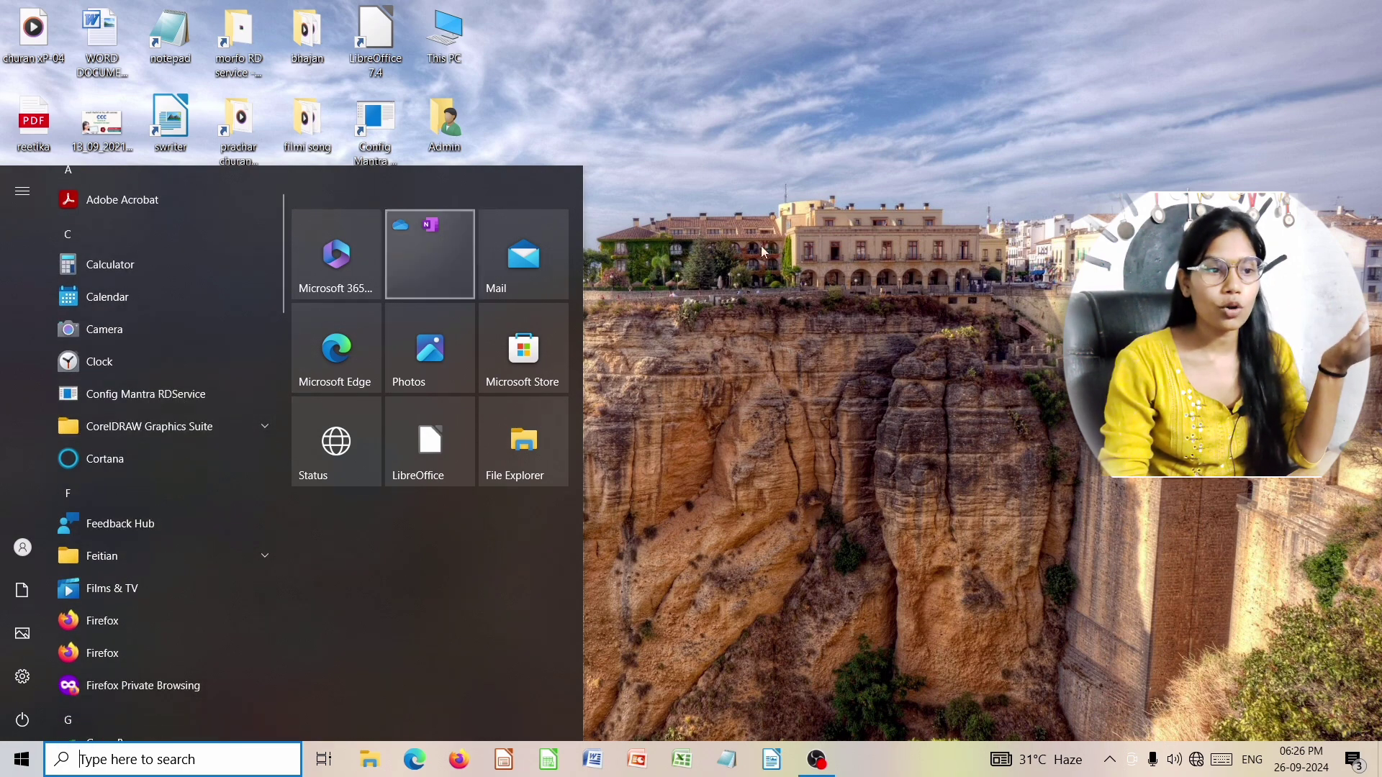
{"action": "left_click", "coordinate": [741, 246]}
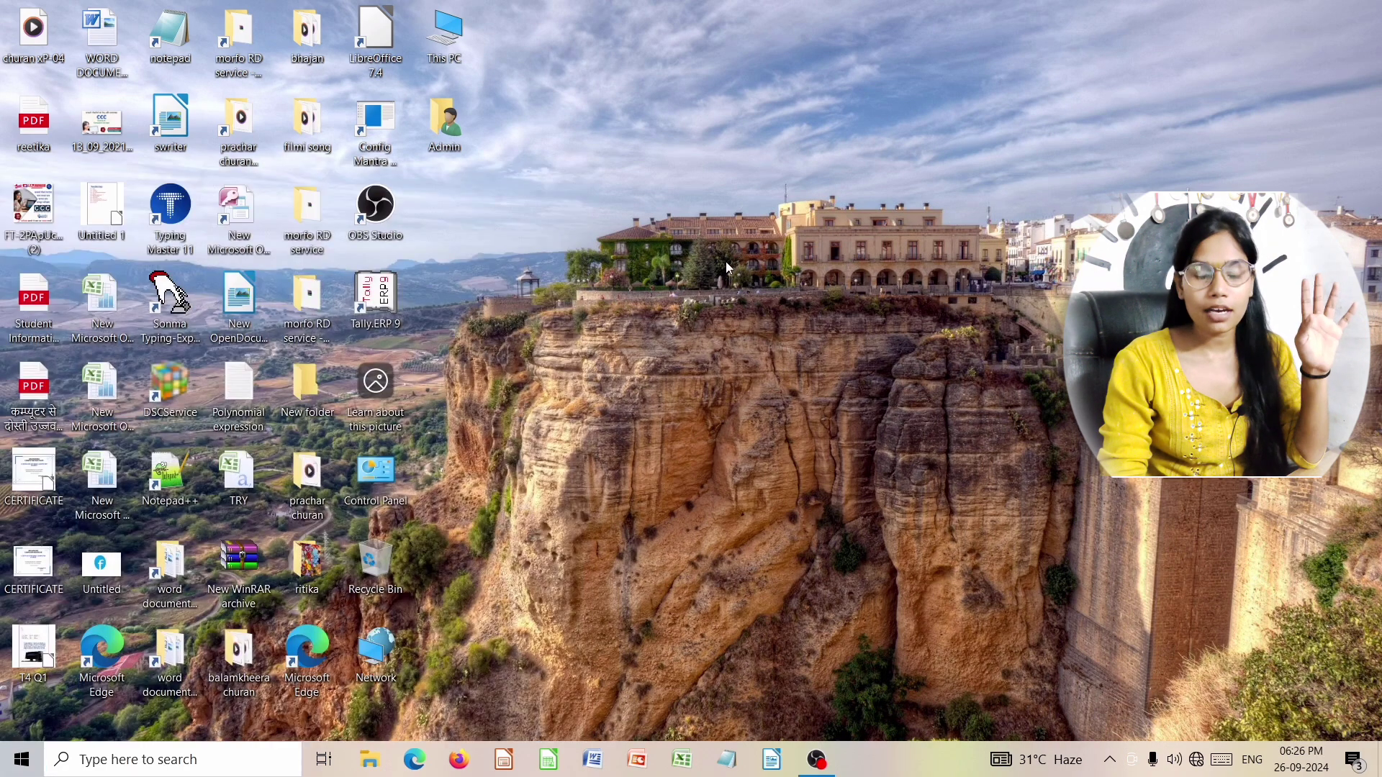
Step: Launch Microsoft Office Excel 2007 from the Microsoft Office folder in the list of installed programs
{"action": "left_click", "coordinate": [21, 759]}
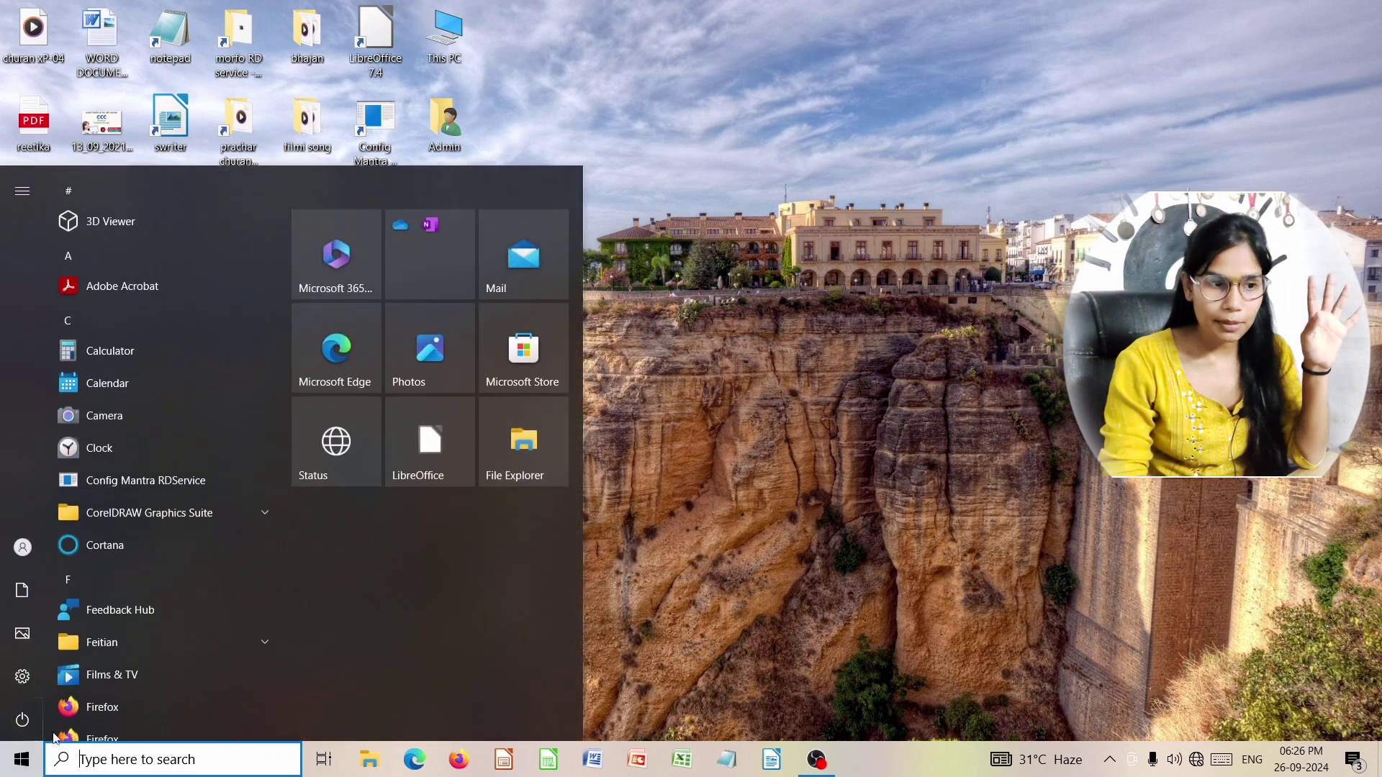
{"action": "scroll", "coordinate": [127, 525], "scroll_direction": "down", "scroll_amount": 10}
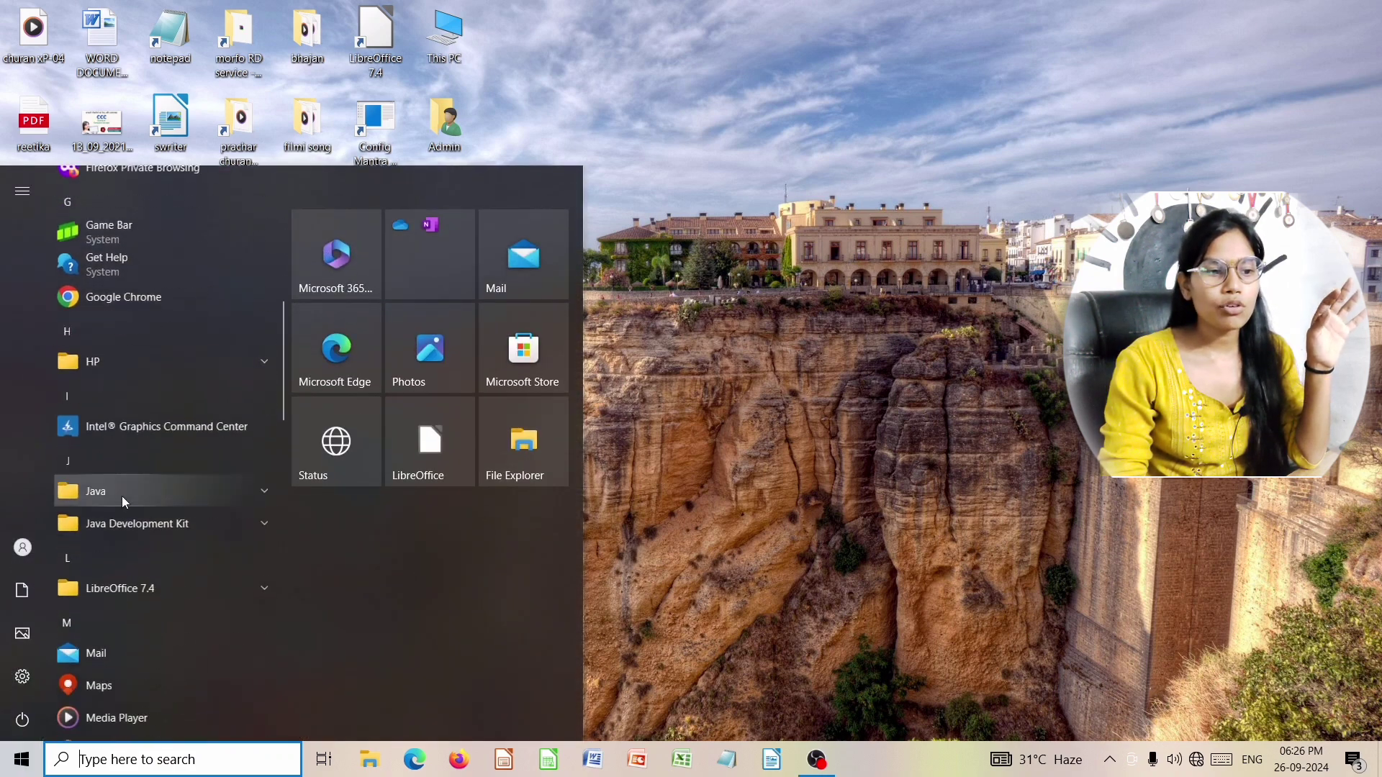
{"action": "scroll", "coordinate": [123, 495], "scroll_direction": "down", "scroll_amount": 8}
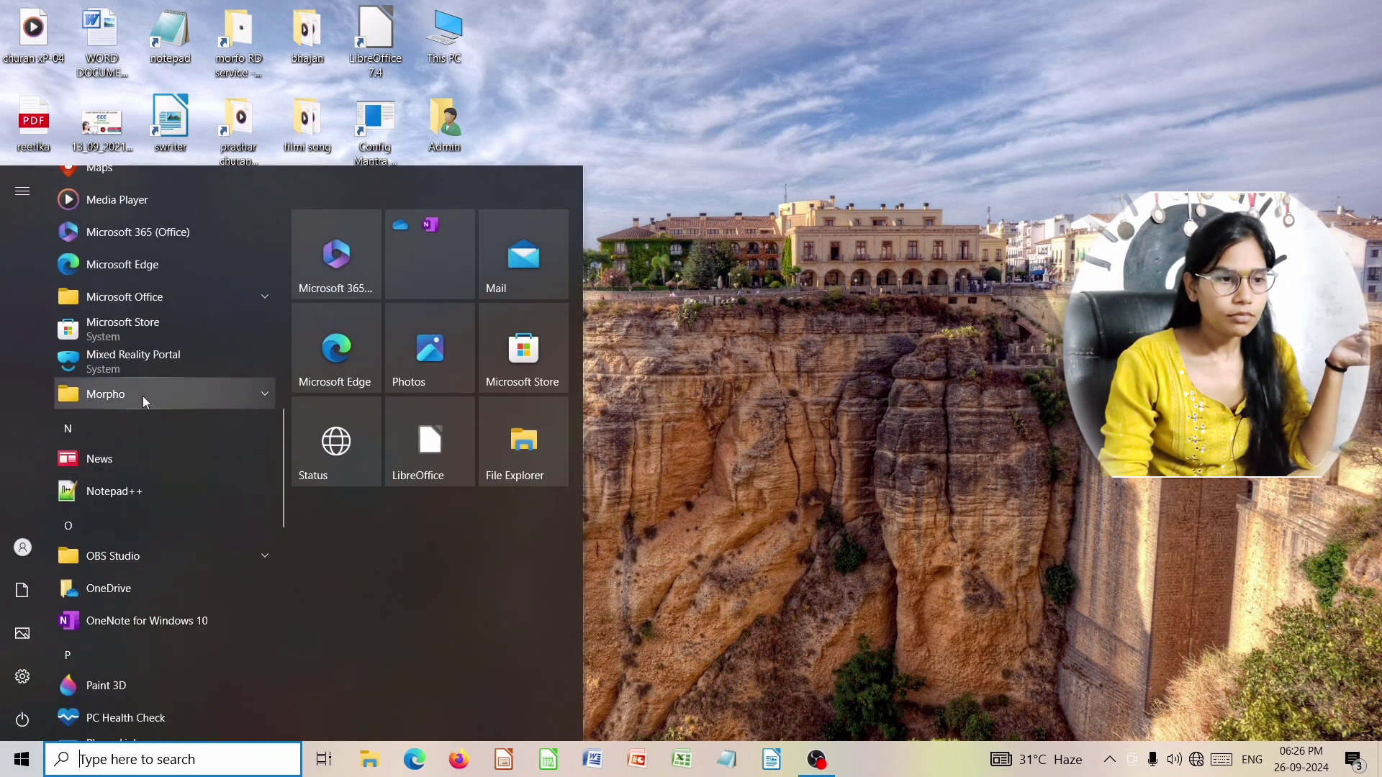
{"action": "scroll", "coordinate": [144, 401], "scroll_direction": "down", "scroll_amount": 2}
{"action": "scroll", "coordinate": [142, 360], "scroll_direction": "up", "scroll_amount": 5}
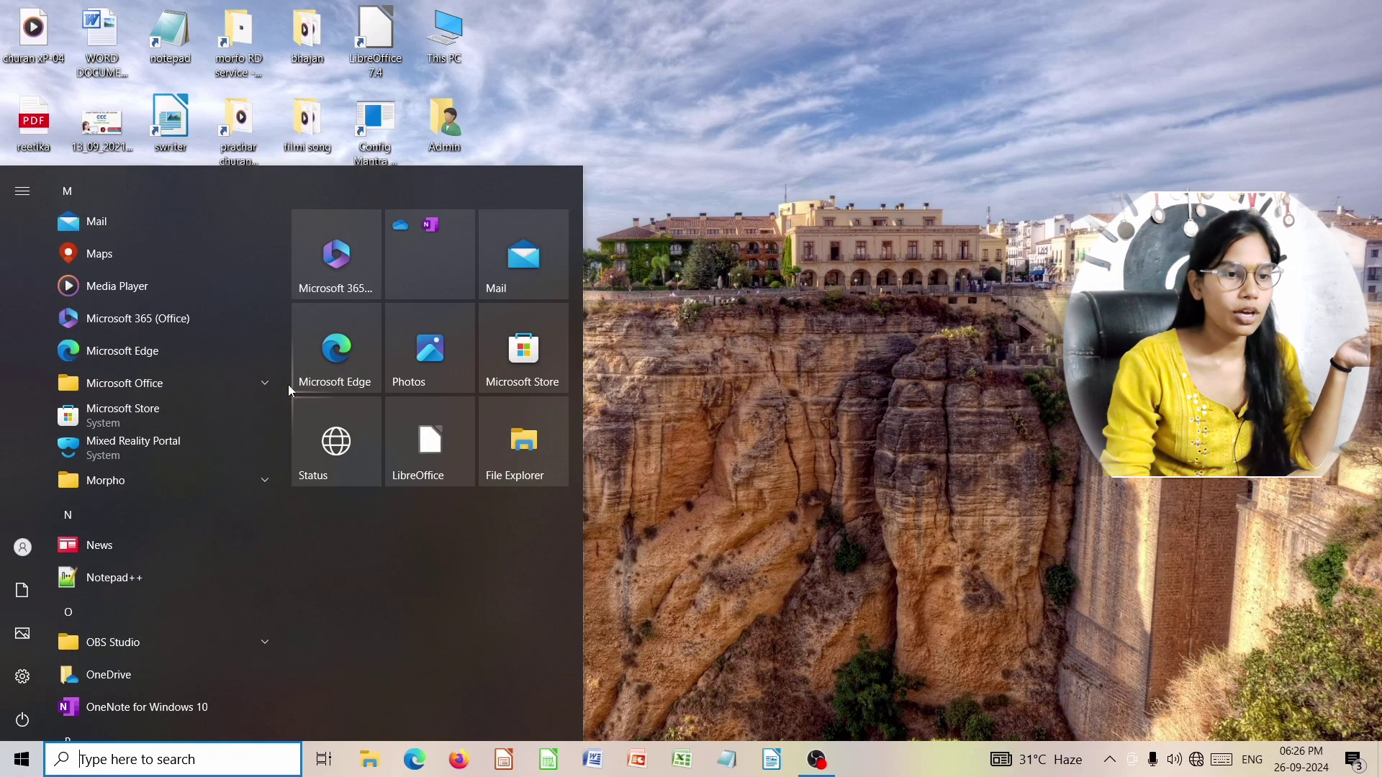
{"action": "left_click", "coordinate": [261, 386]}
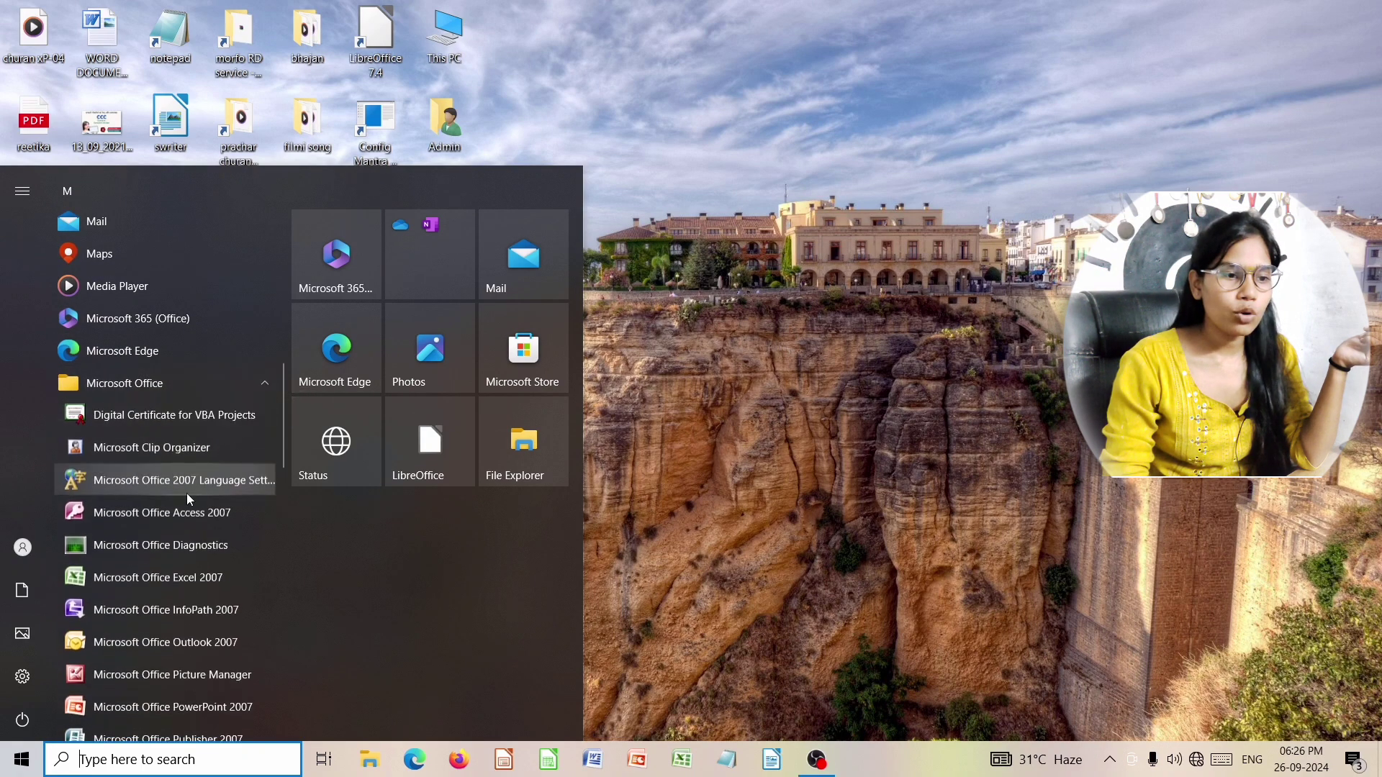
{"action": "scroll", "coordinate": [187, 494], "scroll_direction": "down", "scroll_amount": 2}
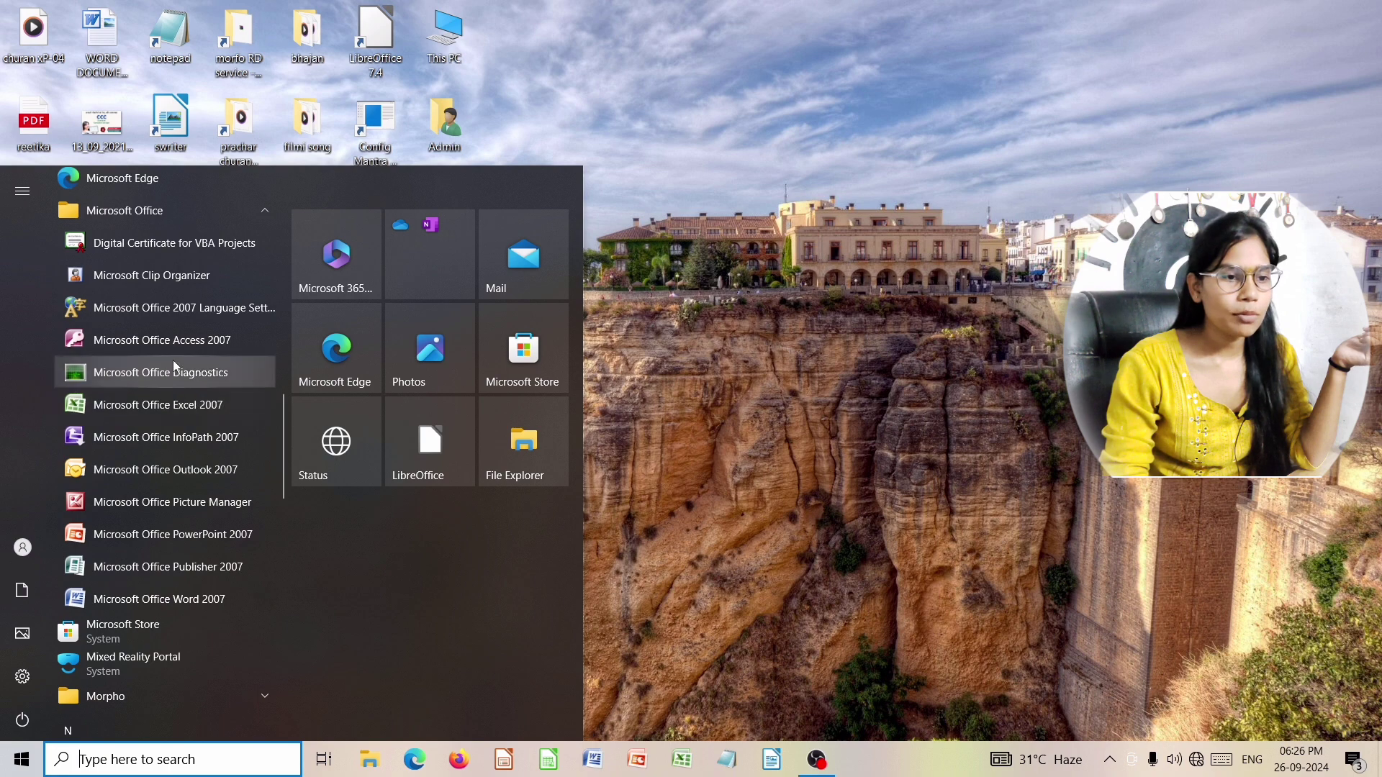
{"action": "left_click", "coordinate": [173, 412]}
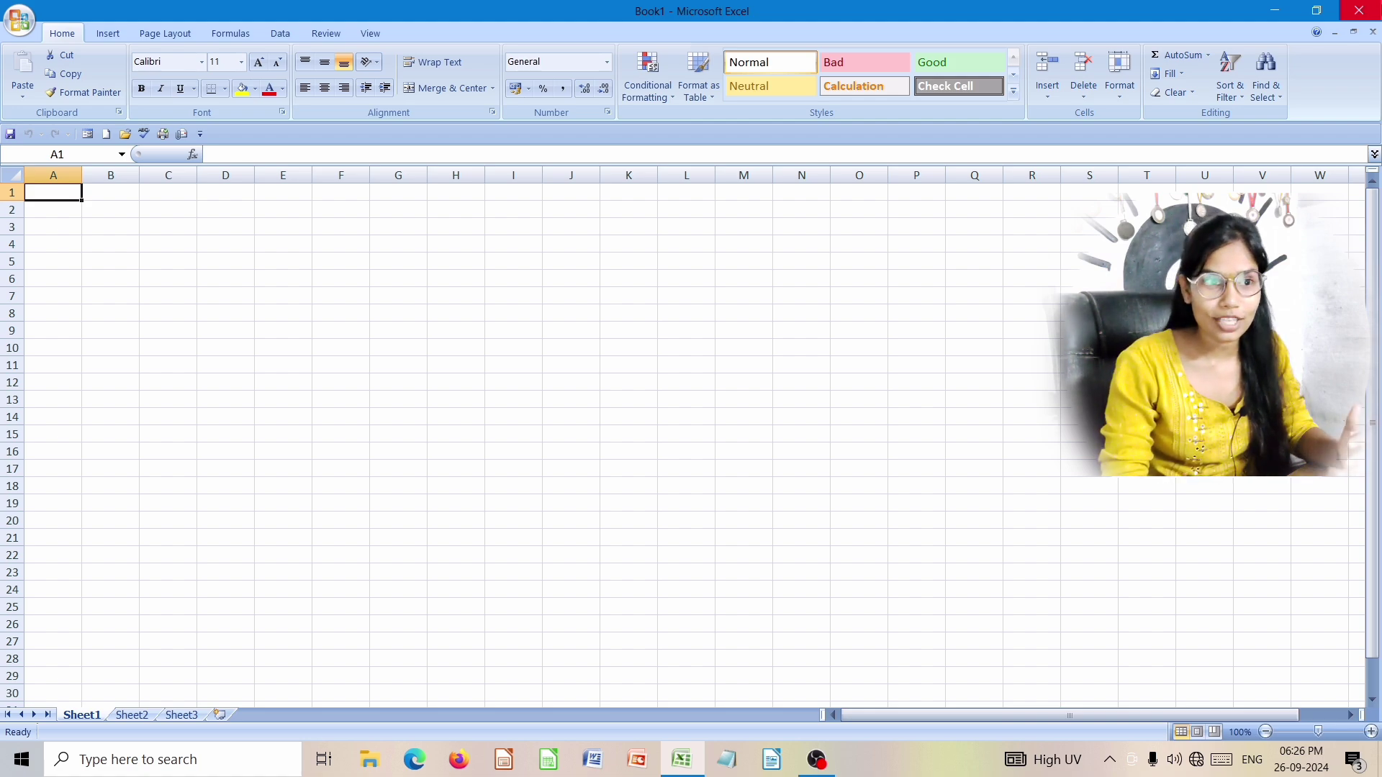
Step: Close the blank Book1 workbook and refresh the desktop
{"action": "left_click", "coordinate": [1360, 10]}
{"action": "right_click", "coordinate": [724, 229]}
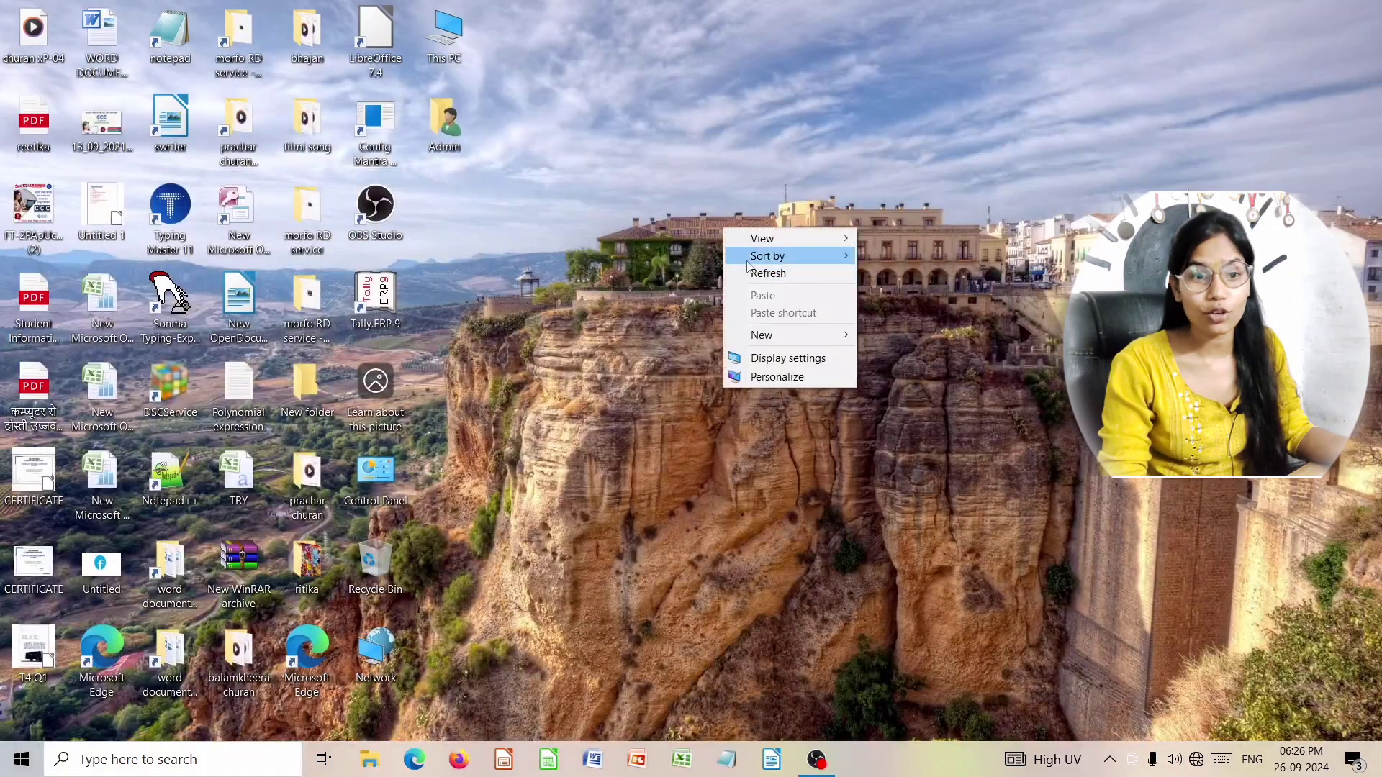
{"action": "left_click", "coordinate": [773, 274]}
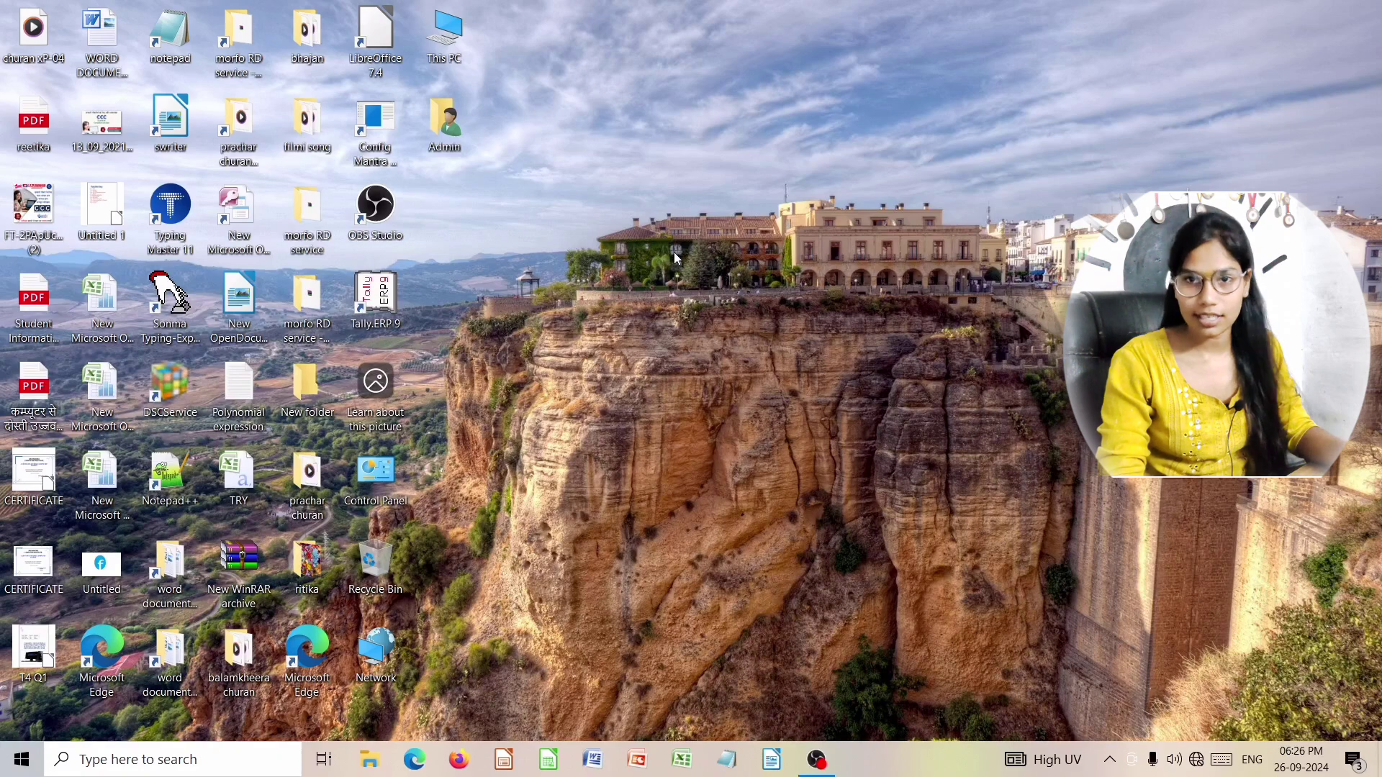
{"action": "right_click", "coordinate": [716, 209]}
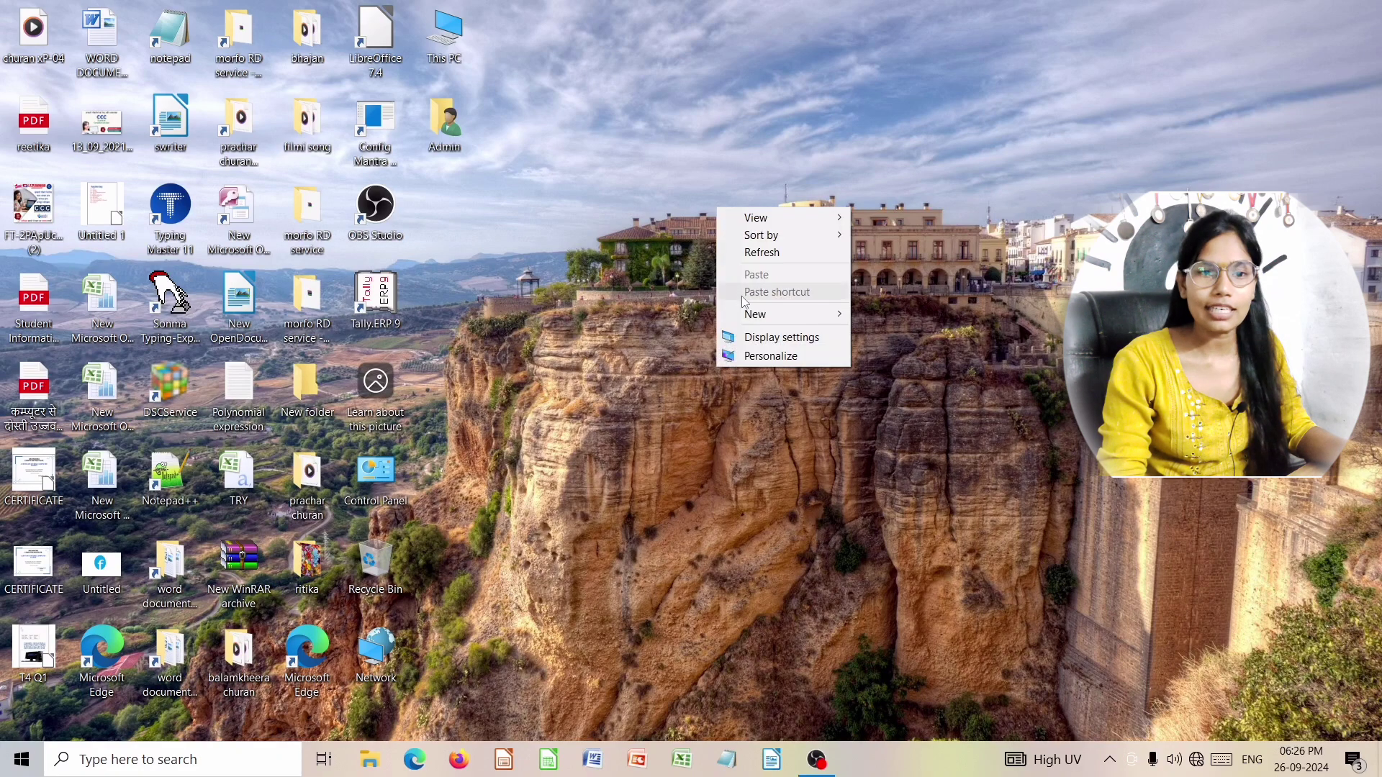
{"action": "left_click", "coordinate": [754, 251]}
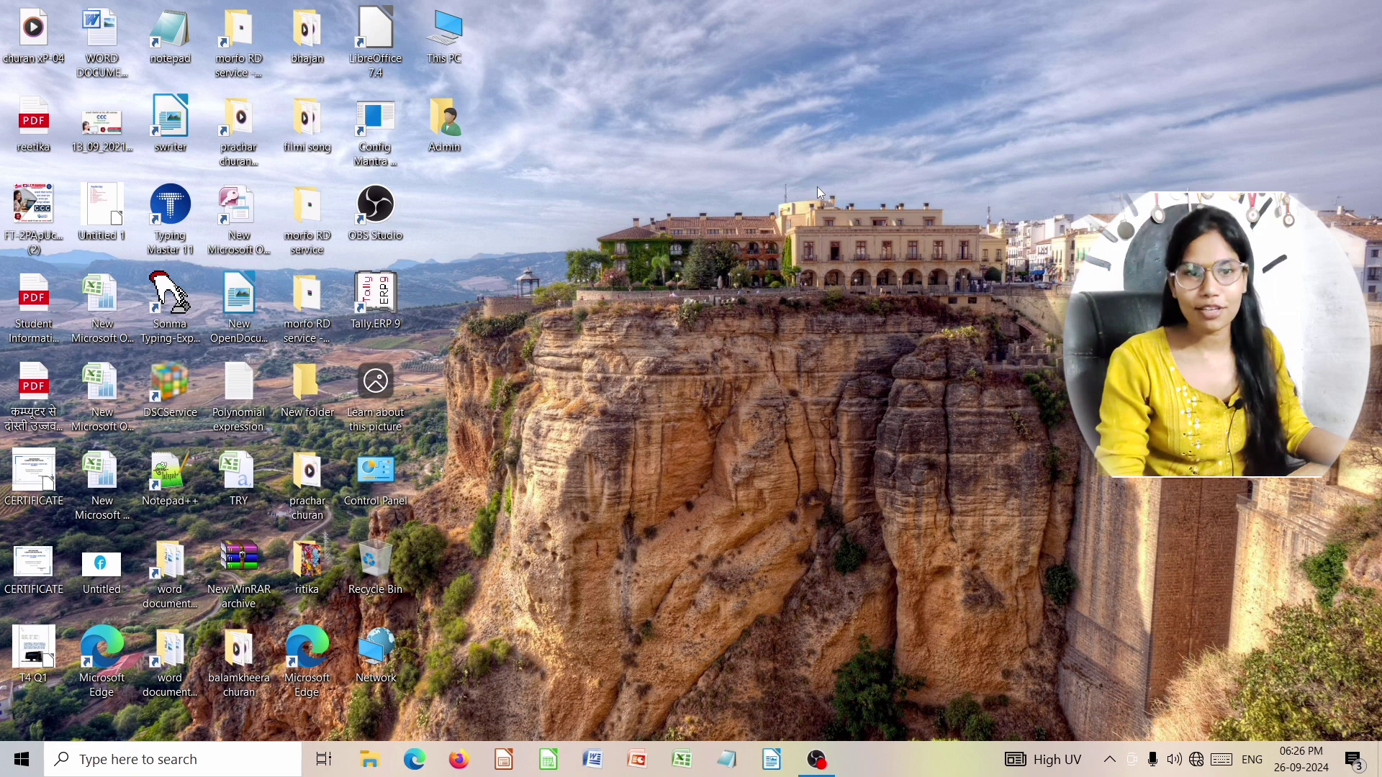
Step: Create a new Microsoft Office Excel Worksheet on the desktop, keep its default name, and open it
{"action": "right_click", "coordinate": [723, 209]}
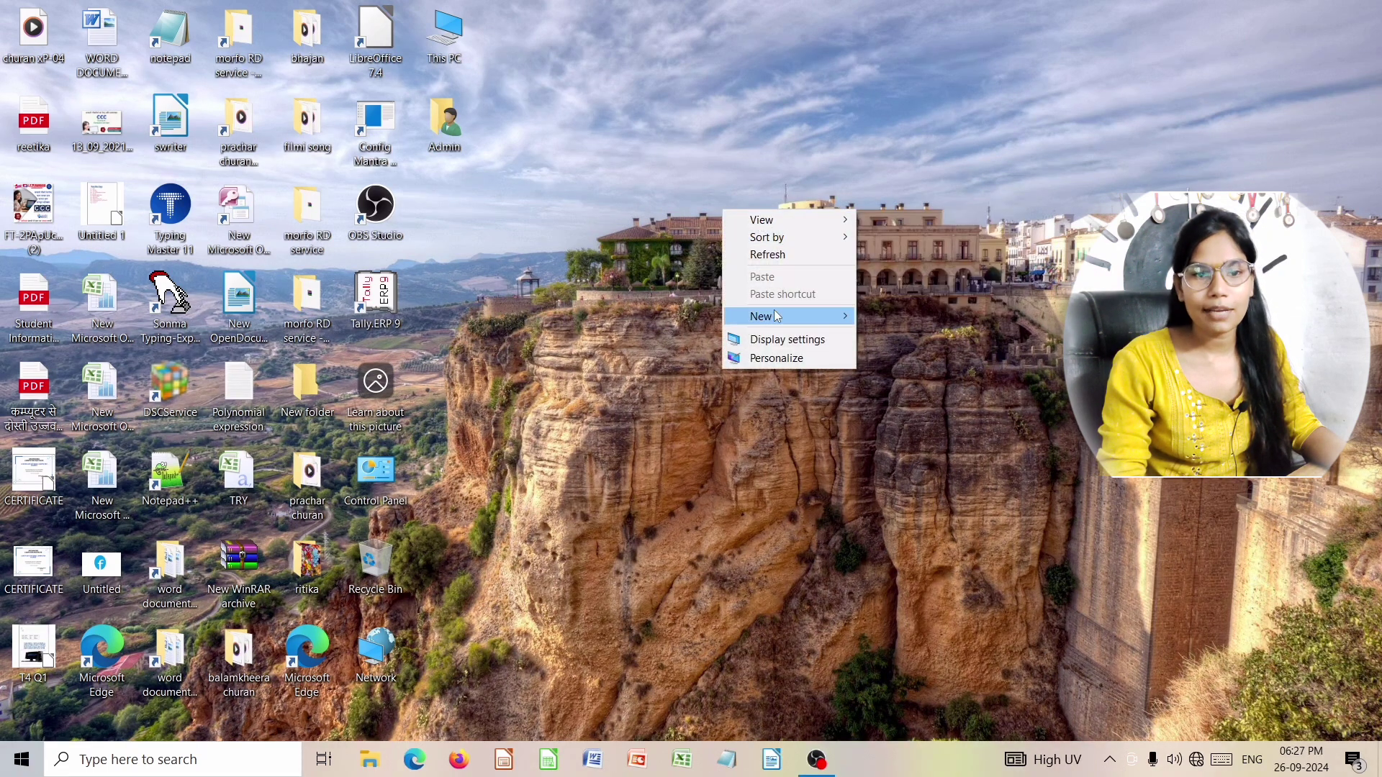
{"action": "mouse_move", "coordinate": [776, 316]}
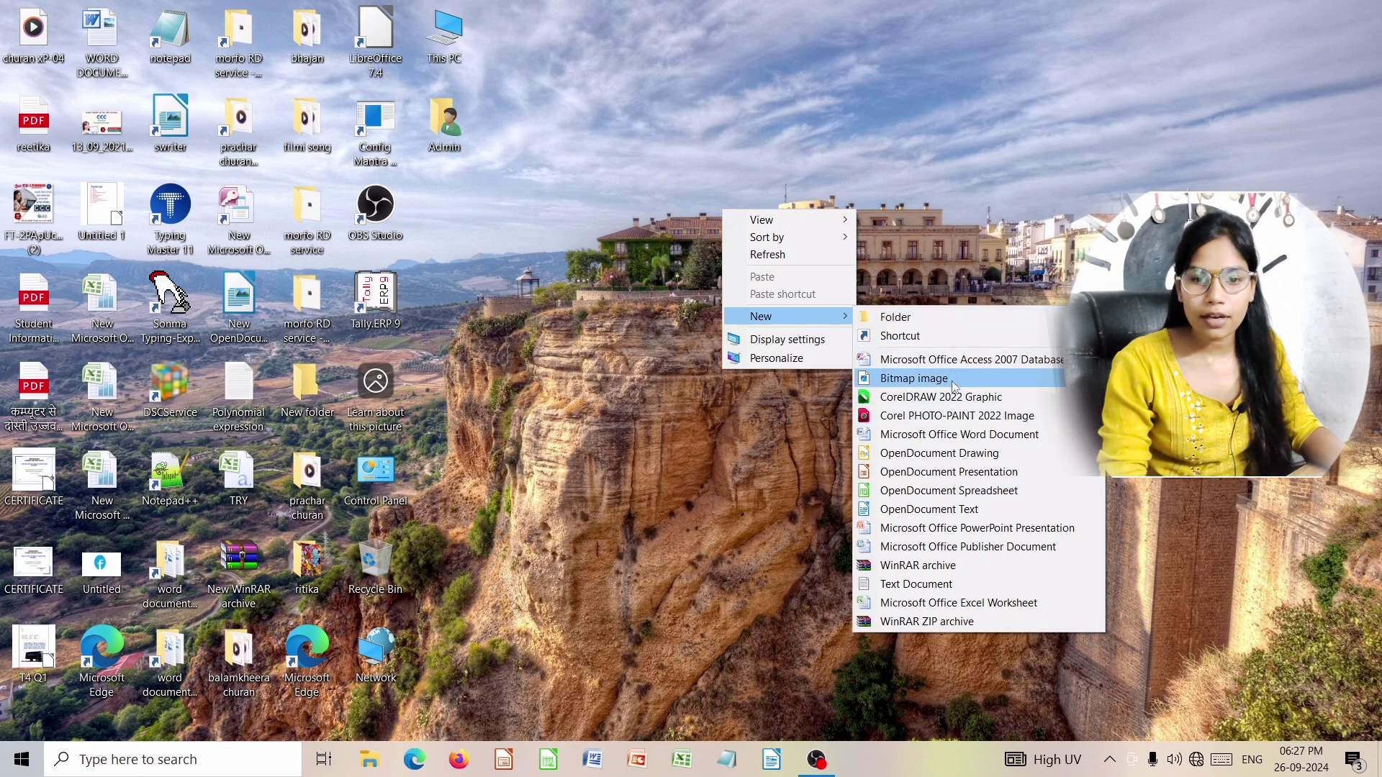
{"action": "left_click", "coordinate": [981, 603]}
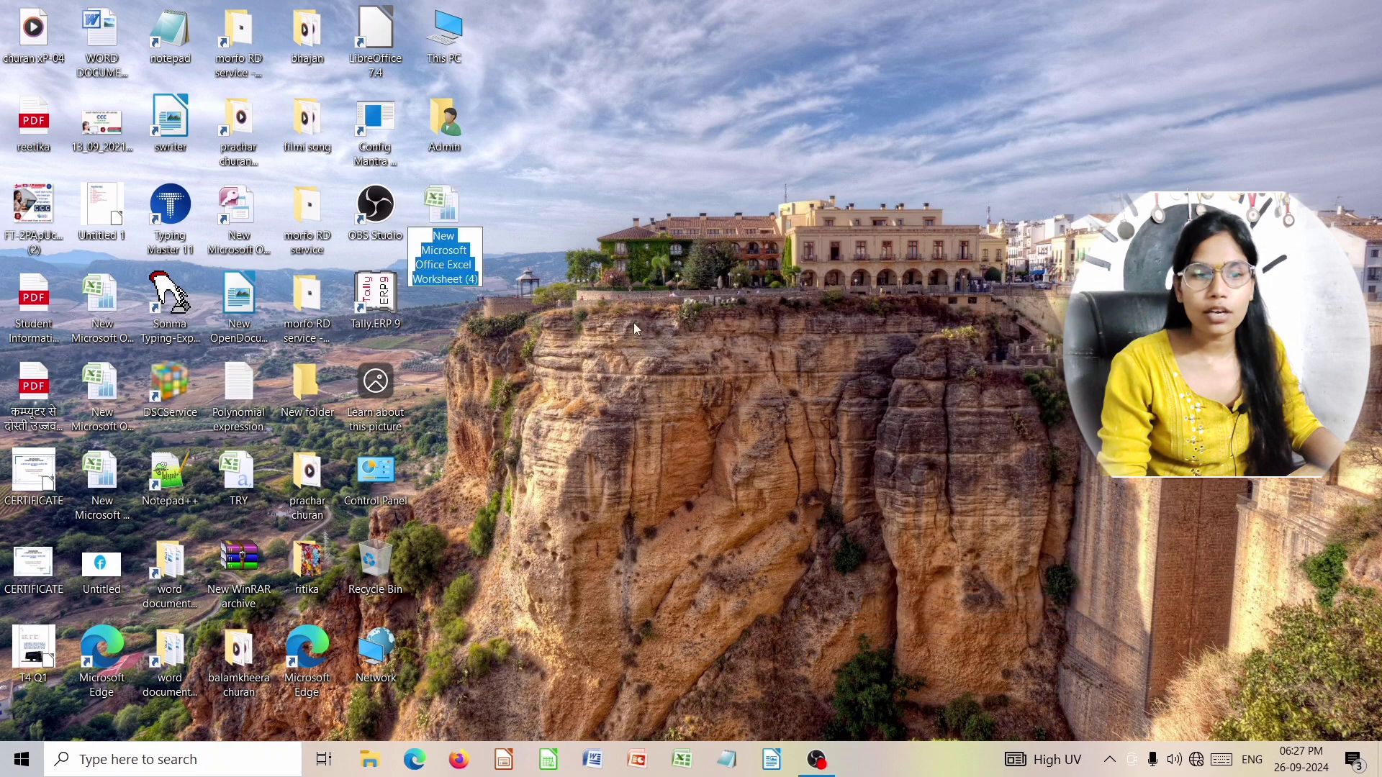
{"action": "key", "text": "Return"}
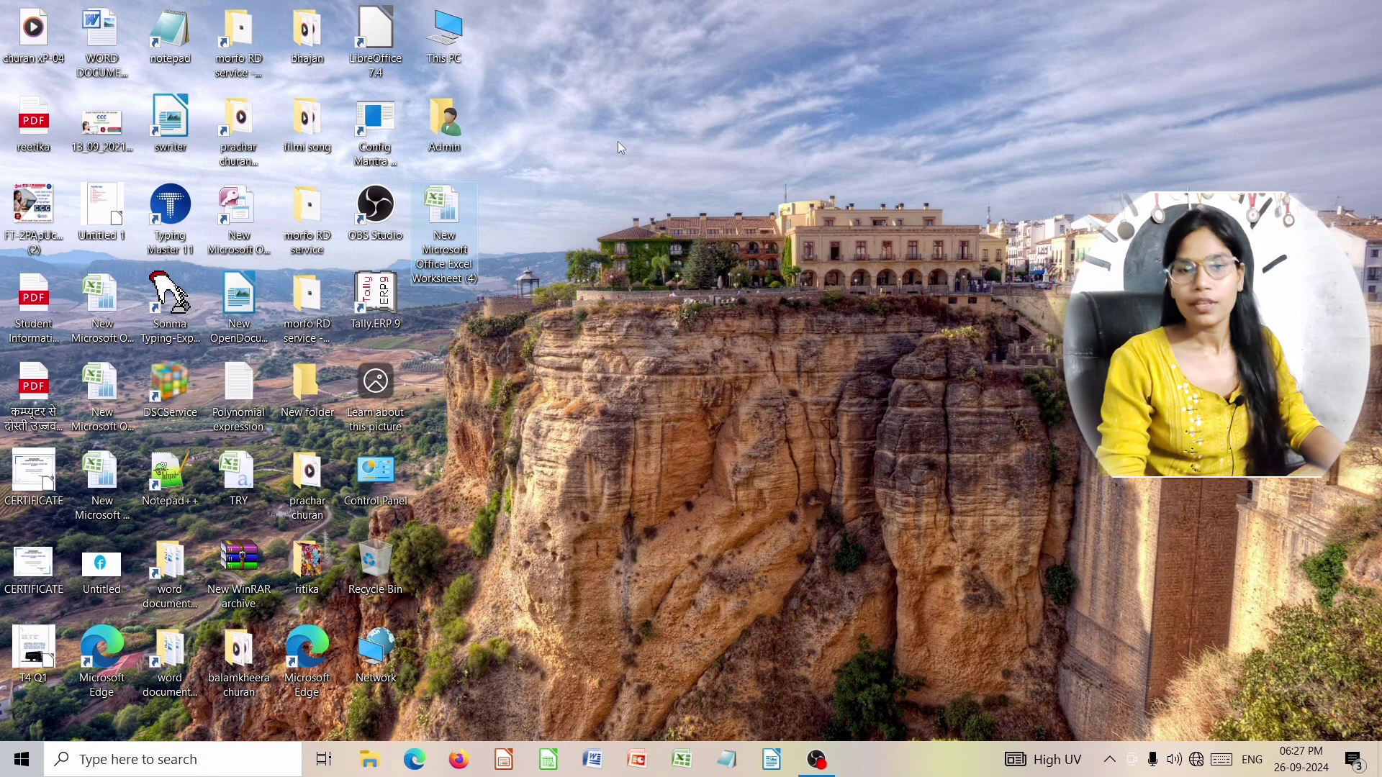
{"action": "double_click", "coordinate": [446, 211]}
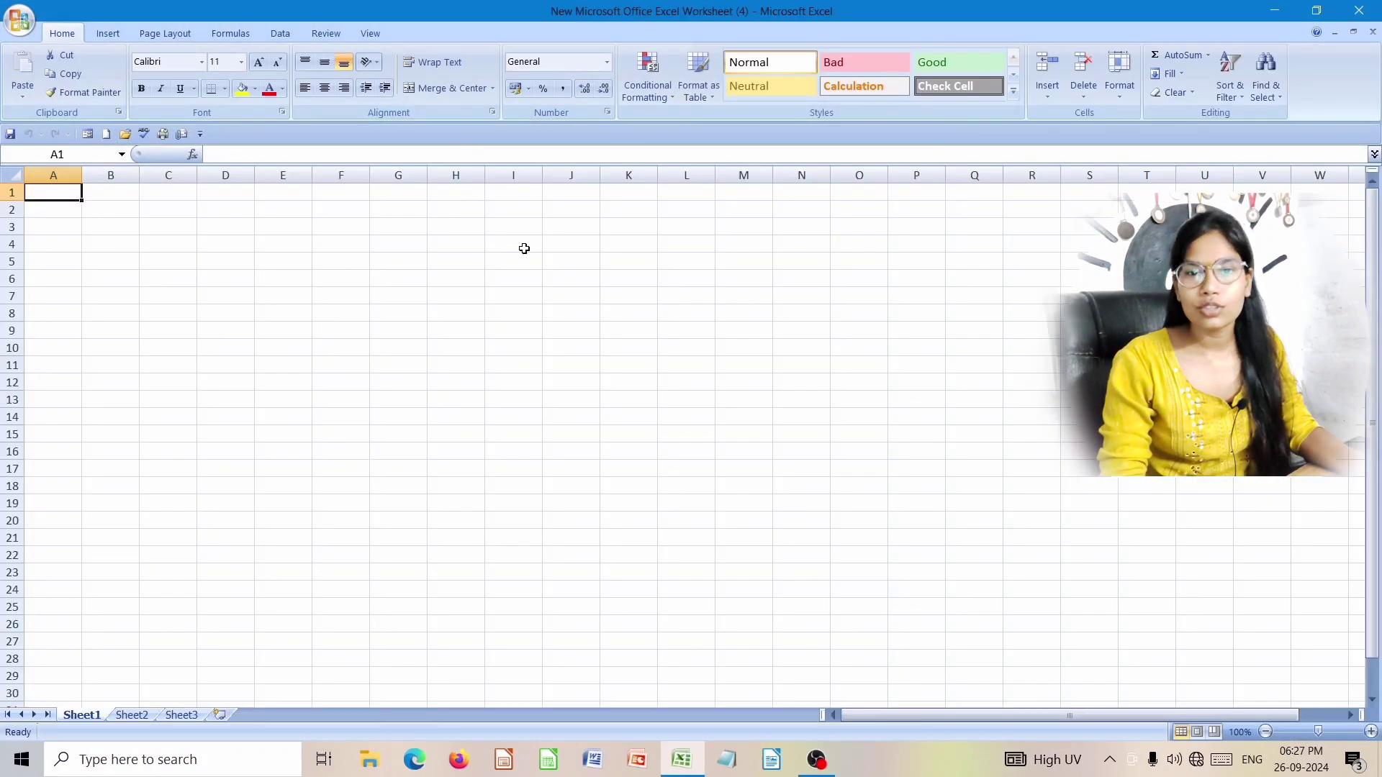
Step: Close the new worksheet file and refresh the desktop
{"action": "left_click", "coordinate": [1359, 12]}
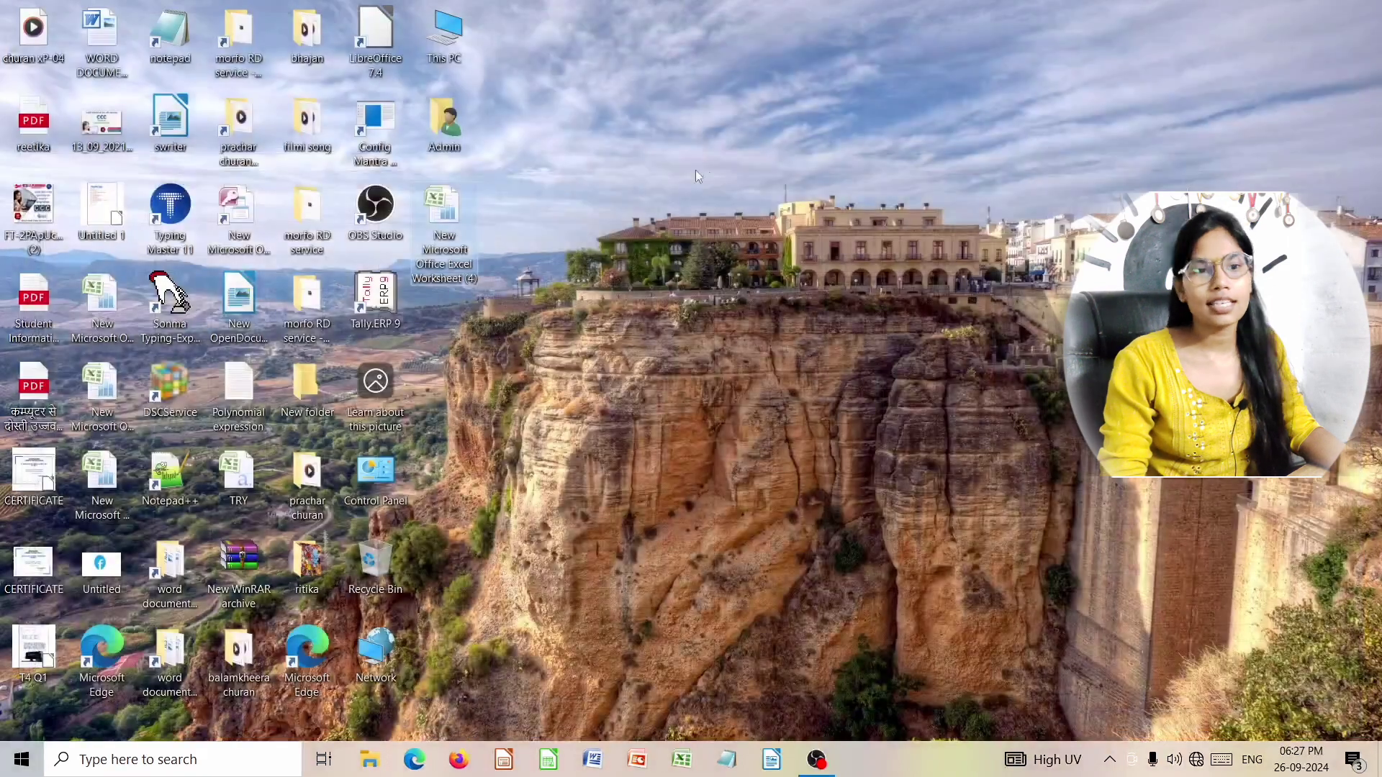
{"action": "right_click", "coordinate": [686, 143]}
{"action": "left_click", "coordinate": [745, 193]}
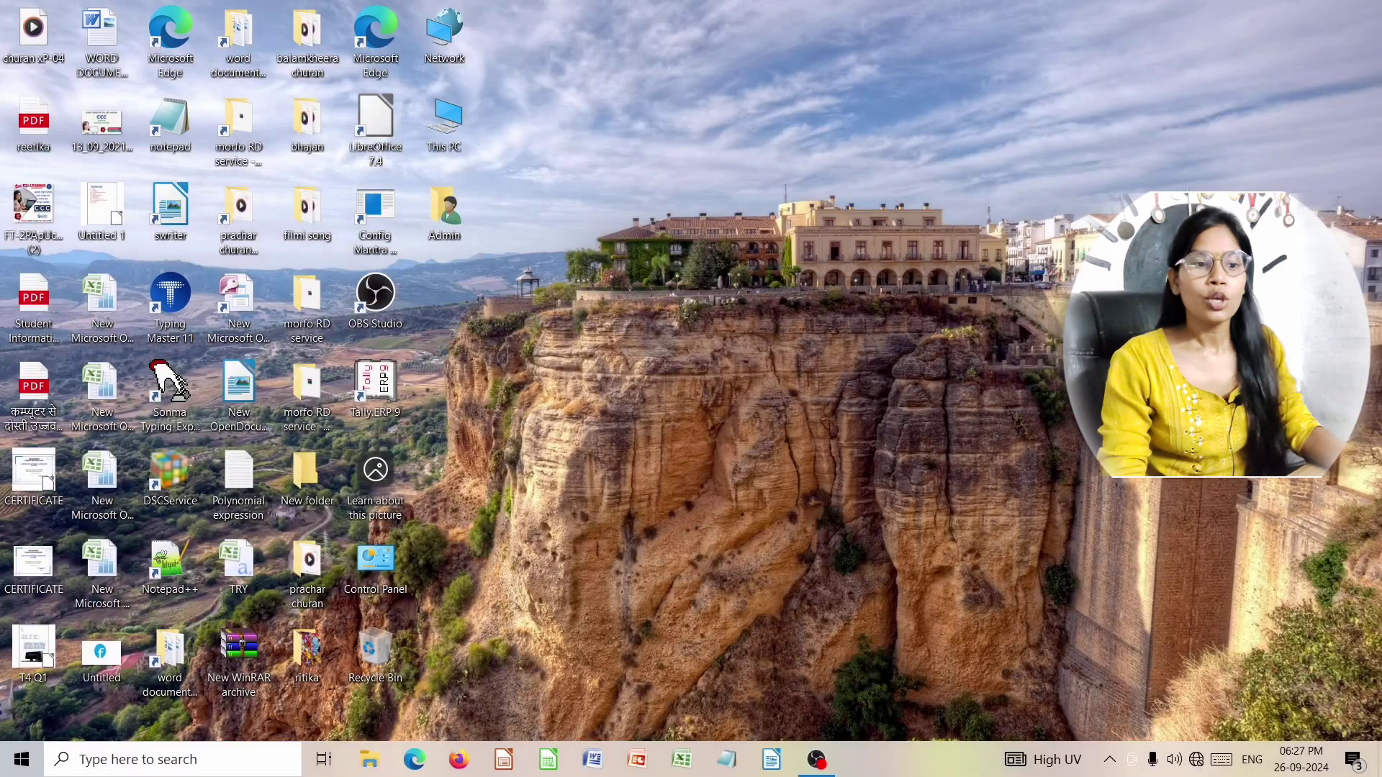
Step: Launch Excel through the Run dialog, replacing the previous entry with the EXCEL command
{"action": "key", "text": "super+f"}
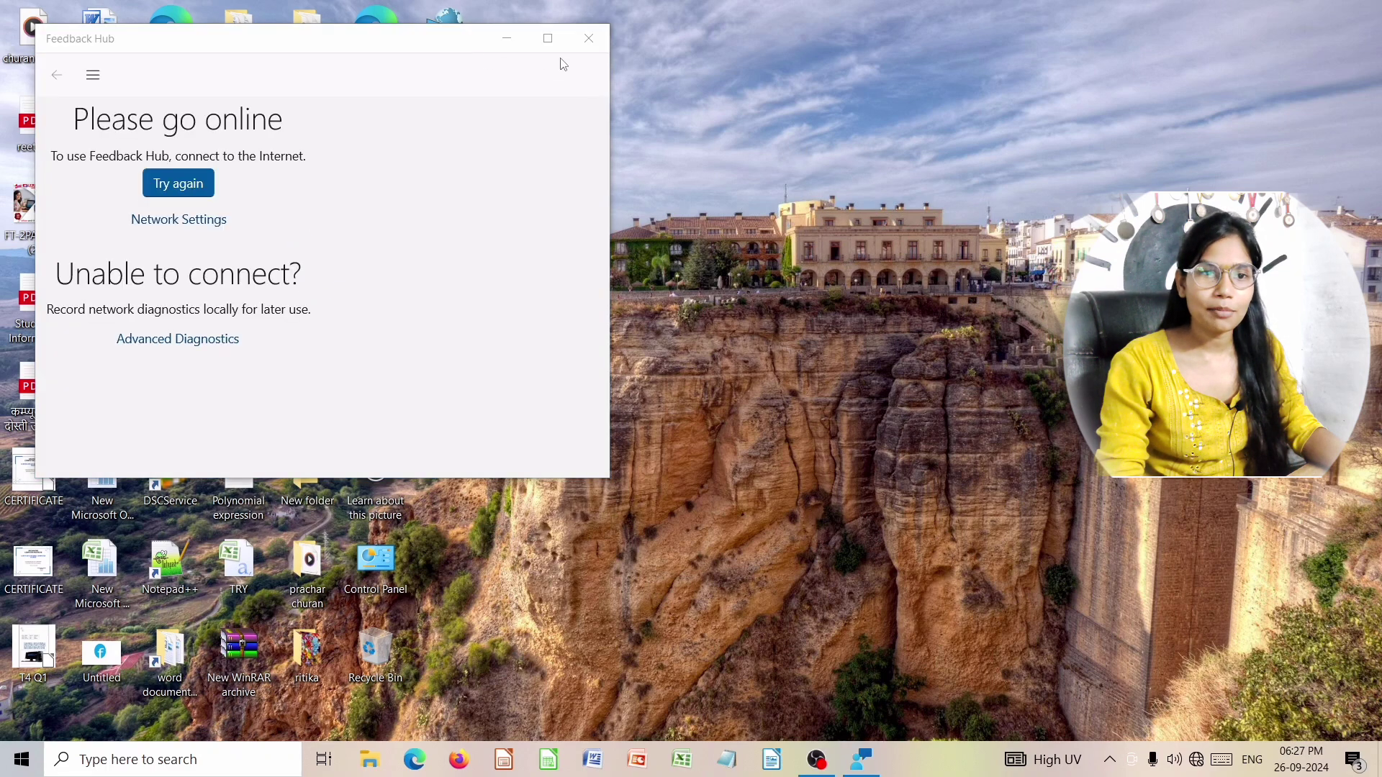
{"action": "left_click", "coordinate": [589, 38]}
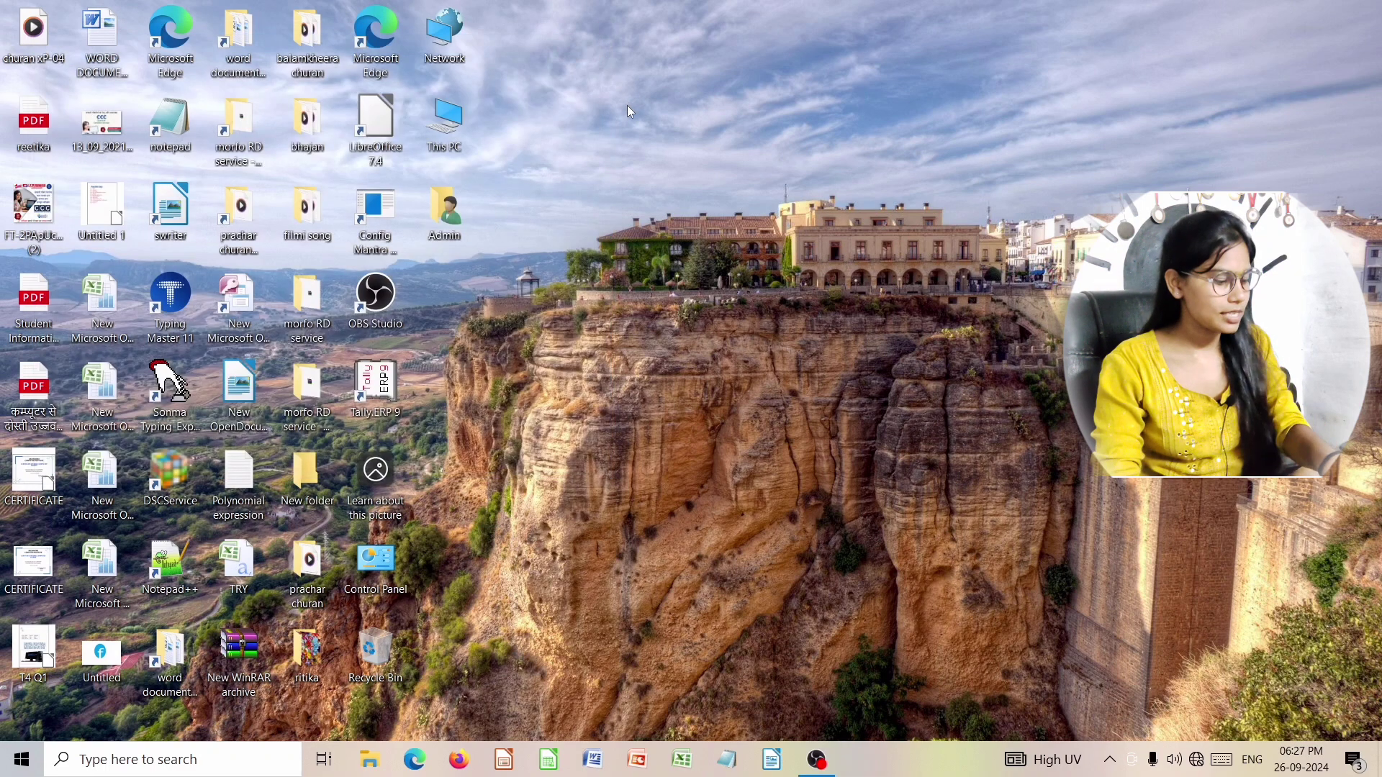
{"action": "key", "text": "super+r"}
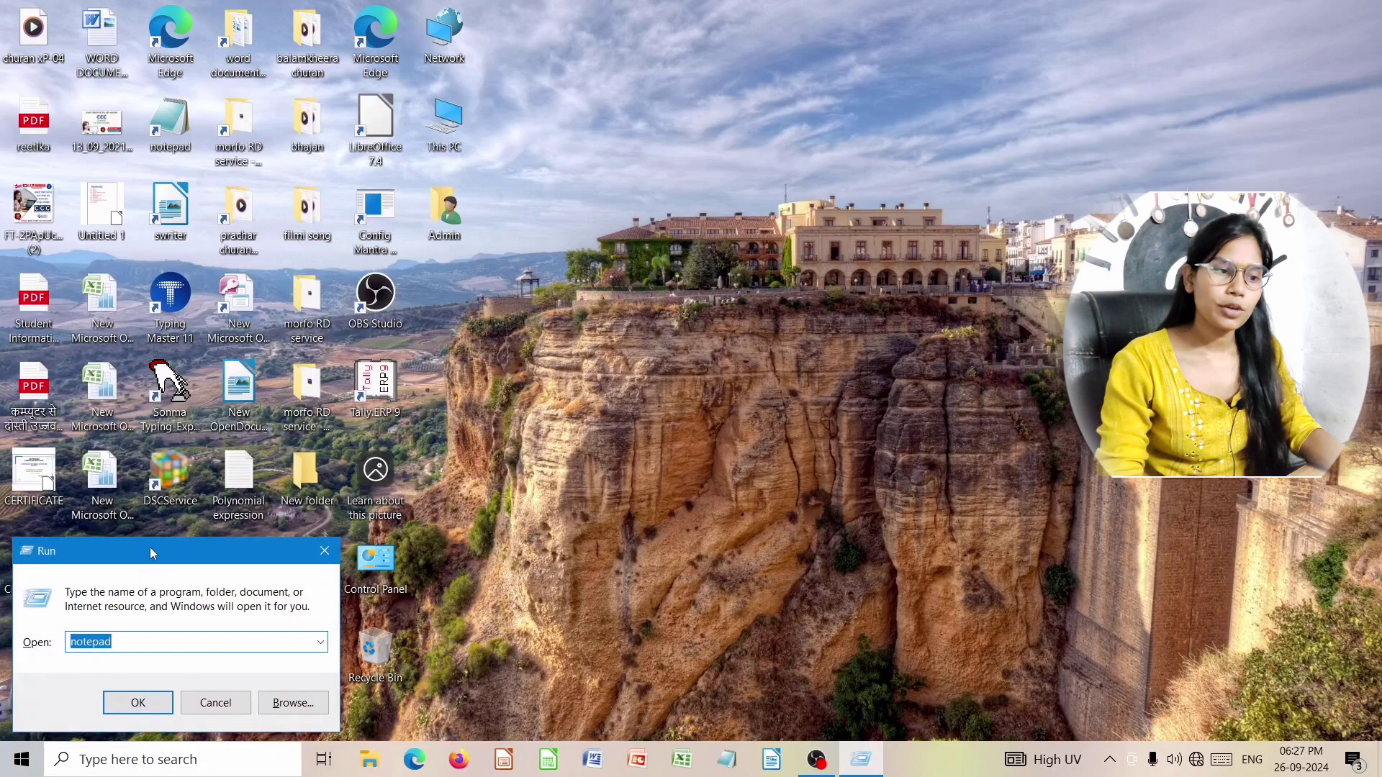
{"action": "left_click_drag", "start_coordinate": [152, 553], "coordinate": [754, 223]}
{"action": "left_click", "coordinate": [751, 317]}
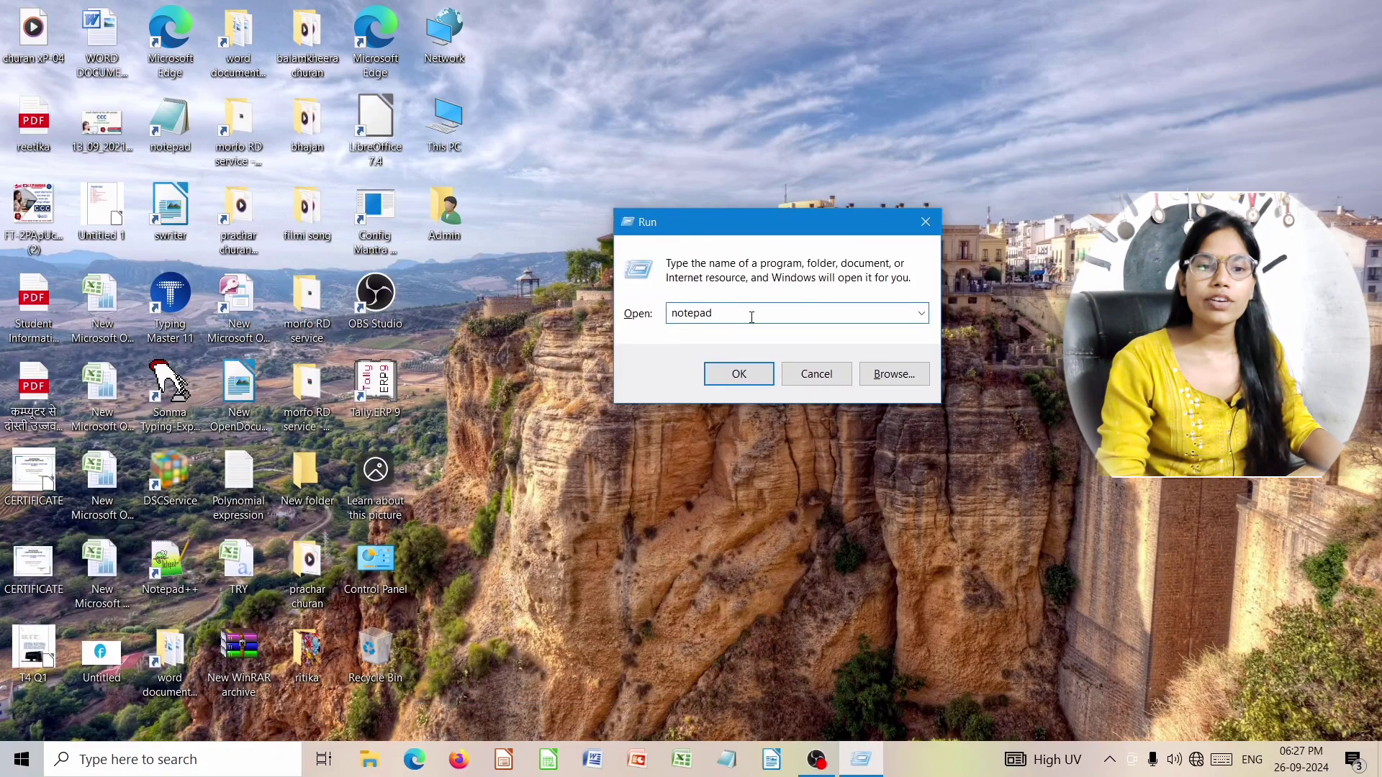
{"action": "key", "text": "BackSpace"}
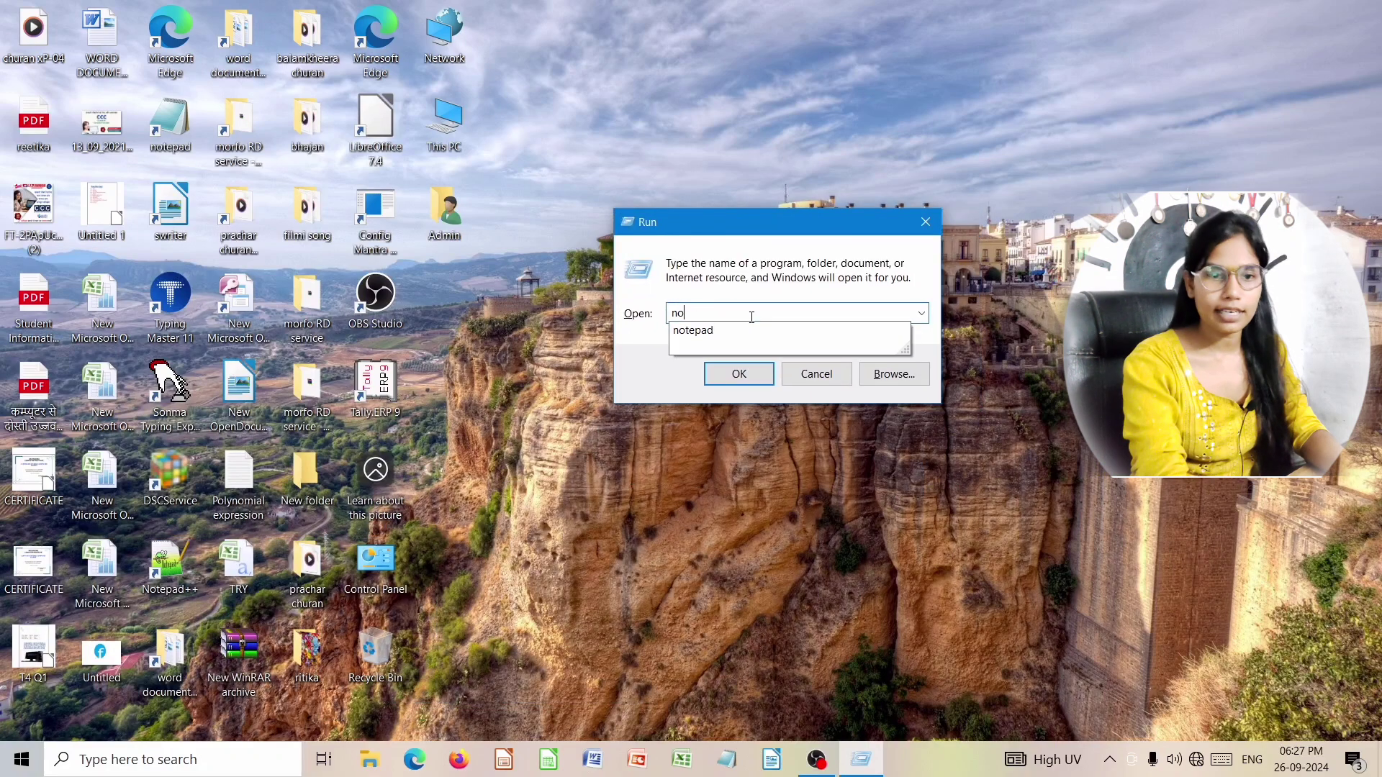
{"action": "key", "text": "BackSpace"}
{"action": "key", "text": "BackSpace"}
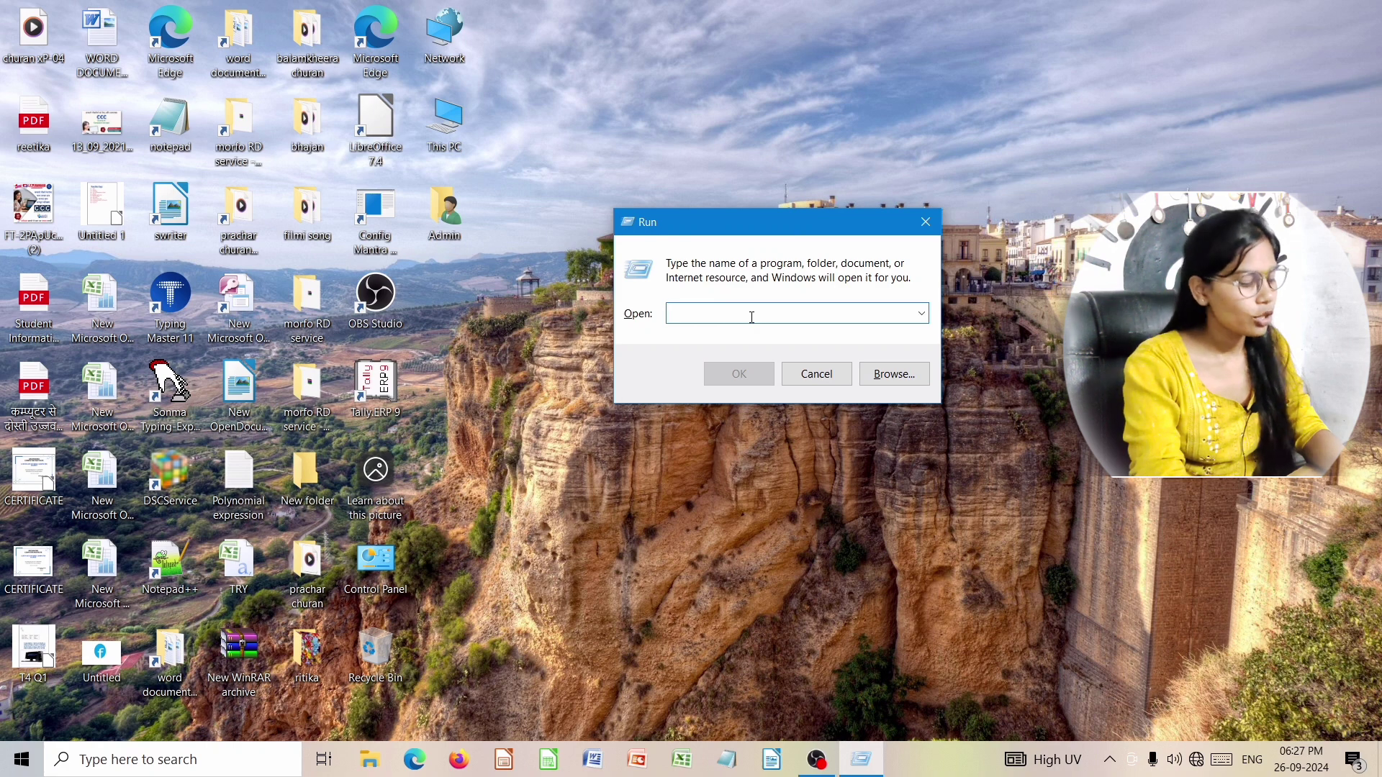
{"action": "type", "text": "e"}
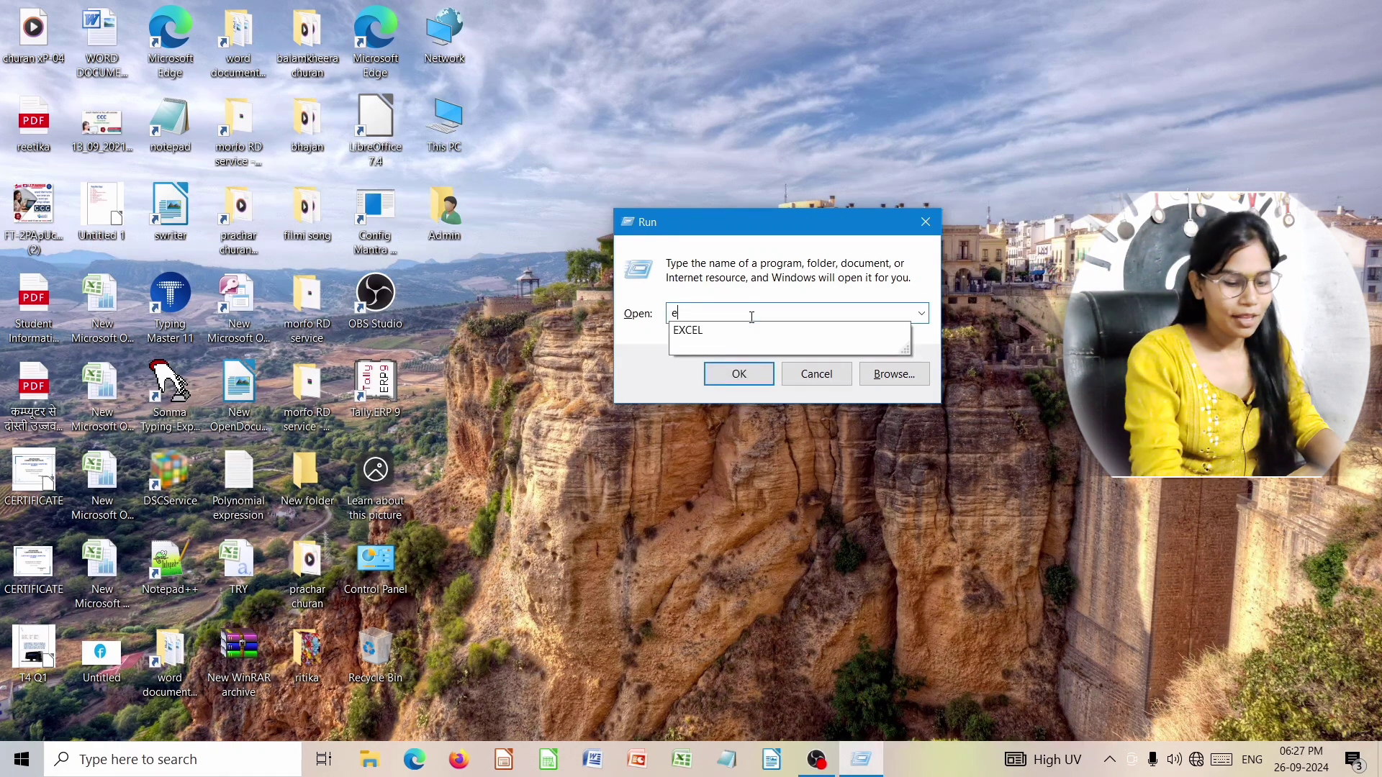
{"action": "key", "text": "Down"}
{"action": "key", "text": "Return"}
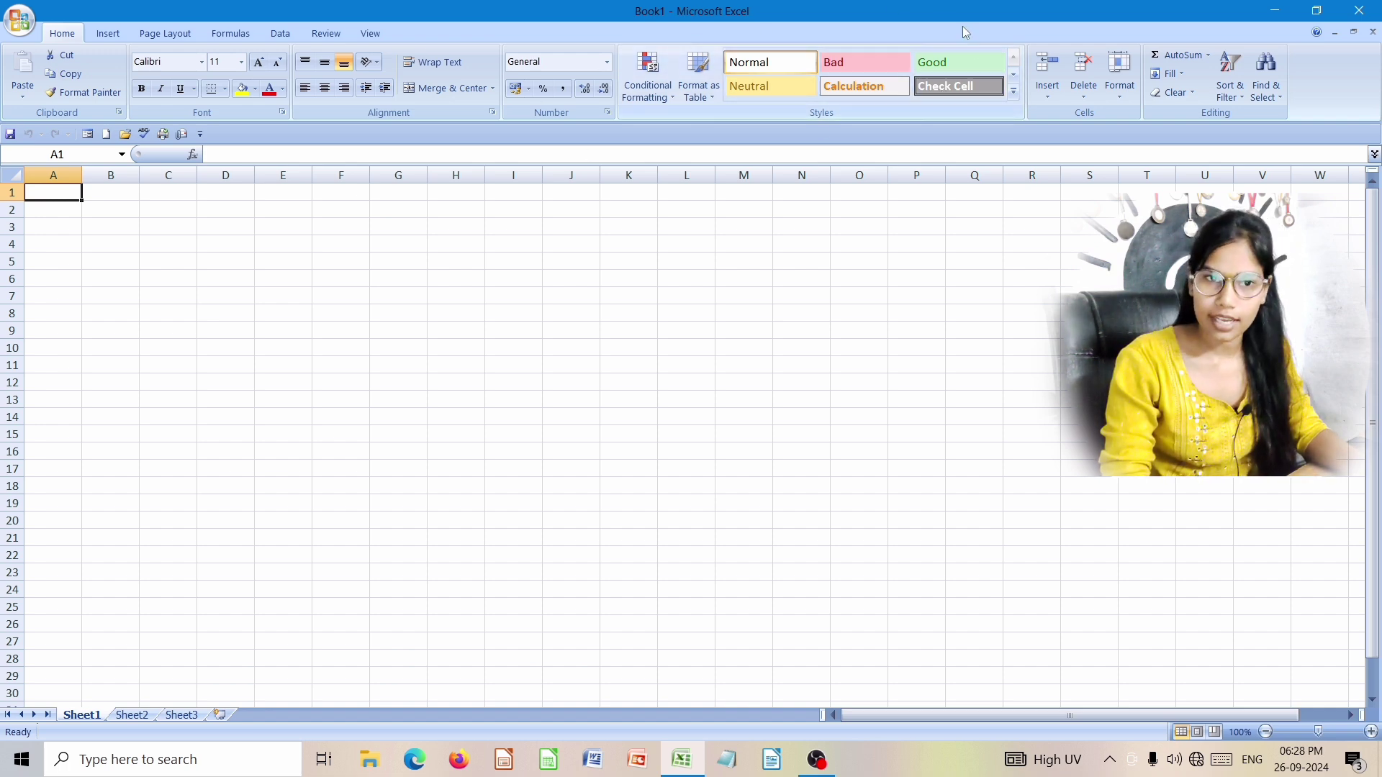
Step: Minimize the blank workbook and refresh the desktop
{"action": "left_click", "coordinate": [1275, 10]}
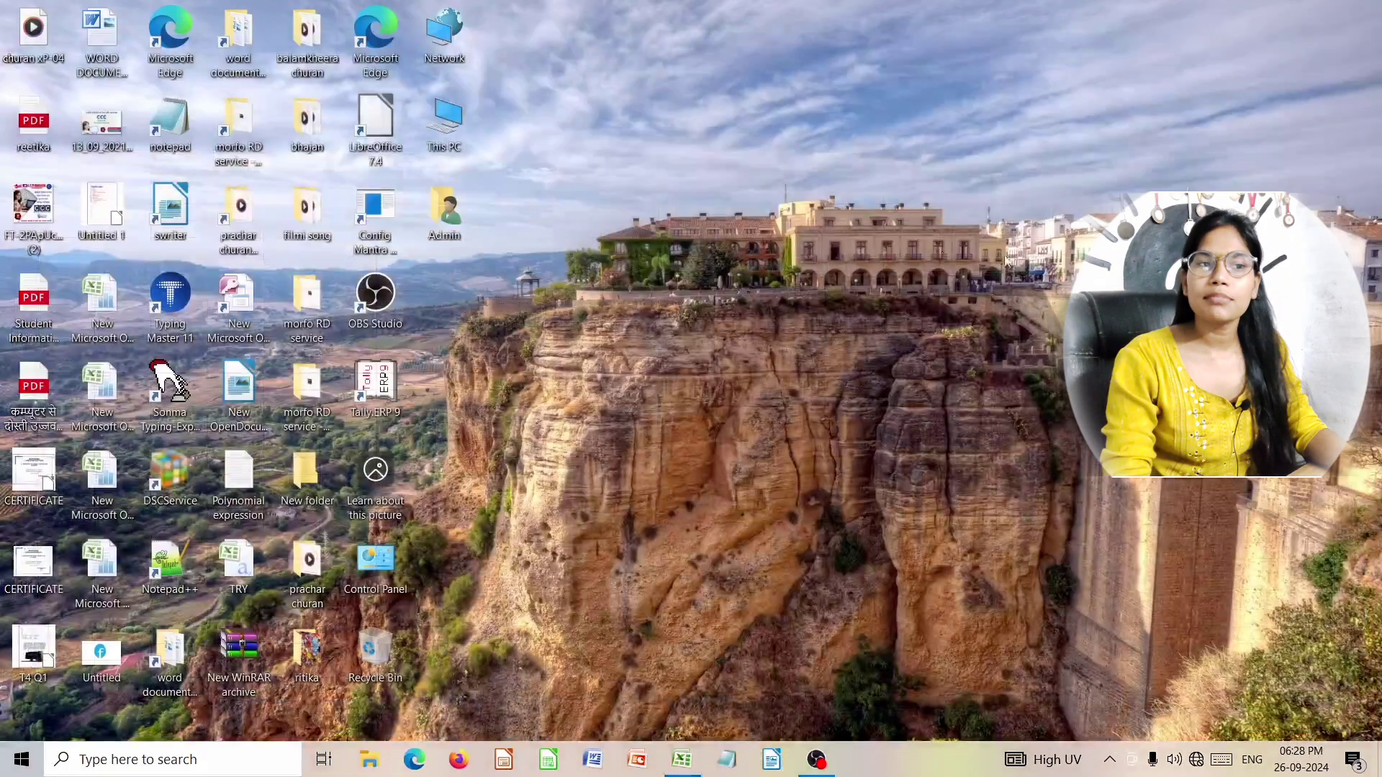
{"action": "right_click", "coordinate": [649, 160]}
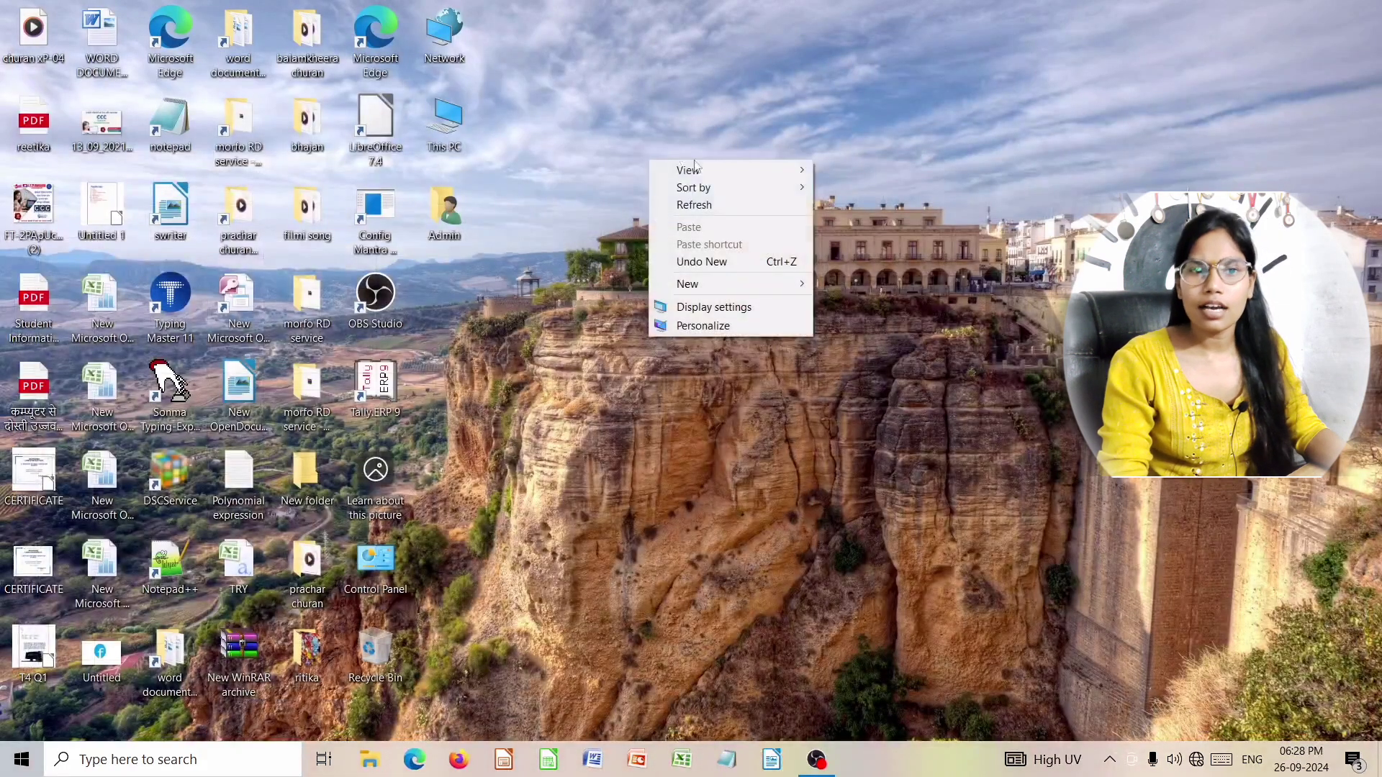
{"action": "left_click", "coordinate": [753, 206]}
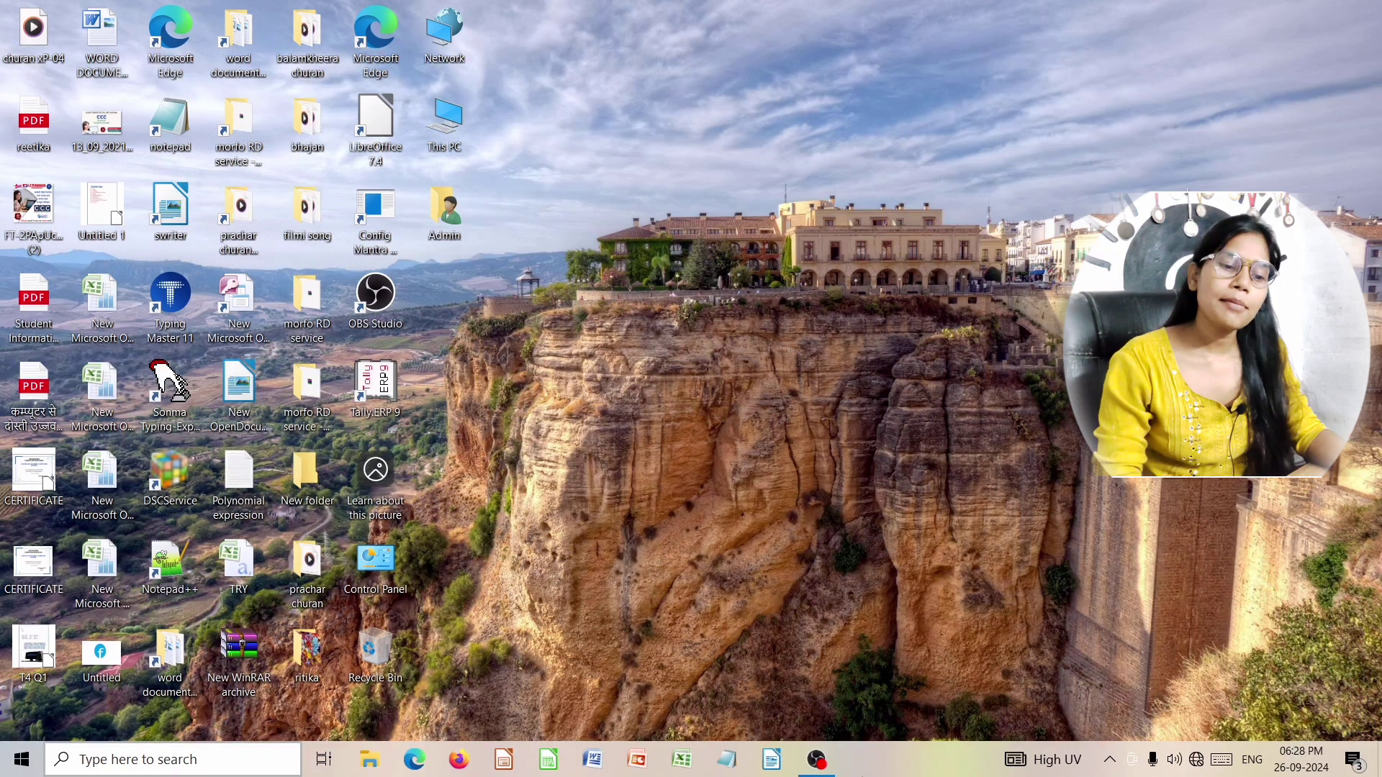
Step: Open Excel from its pinned taskbar shortcut, unpin it from the taskbar, and close the blank workbook
{"action": "left_click", "coordinate": [681, 761]}
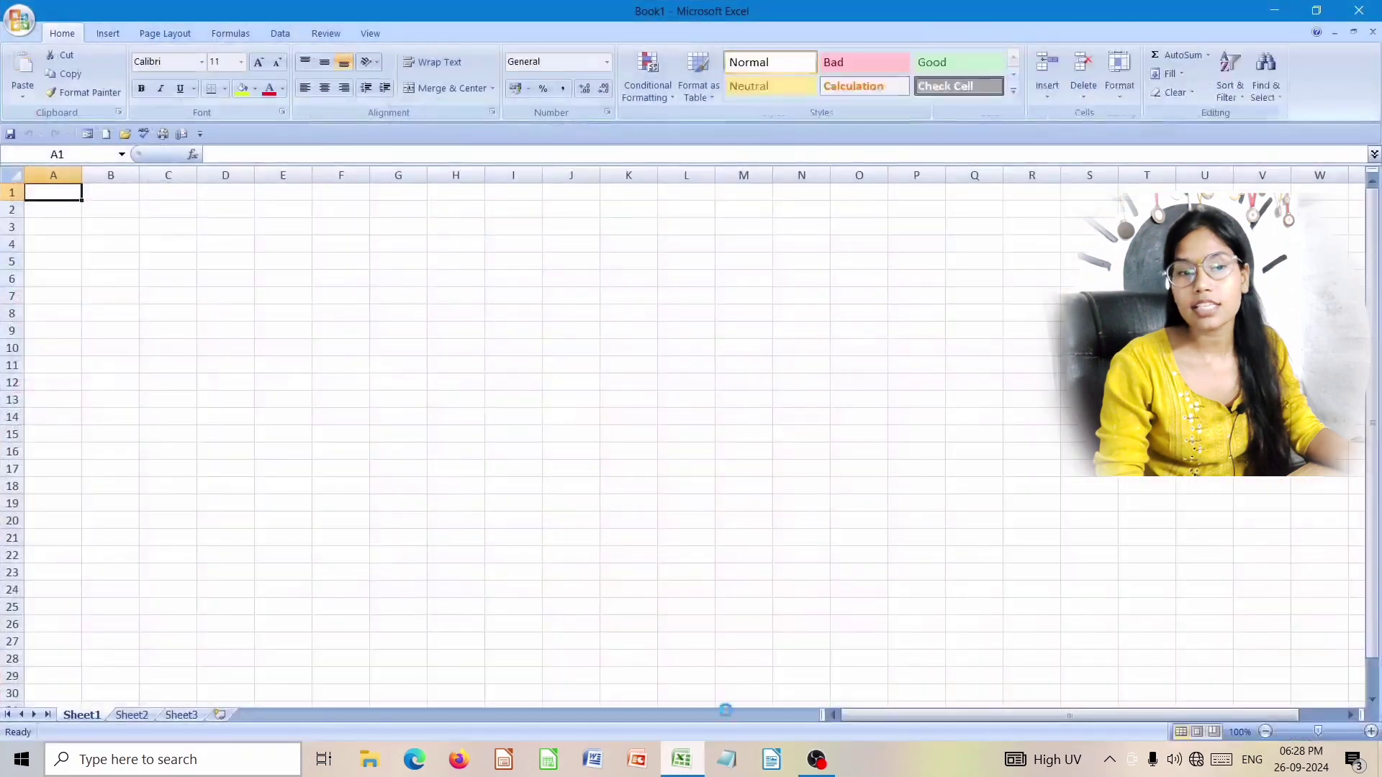
{"action": "mouse_move", "coordinate": [689, 764]}
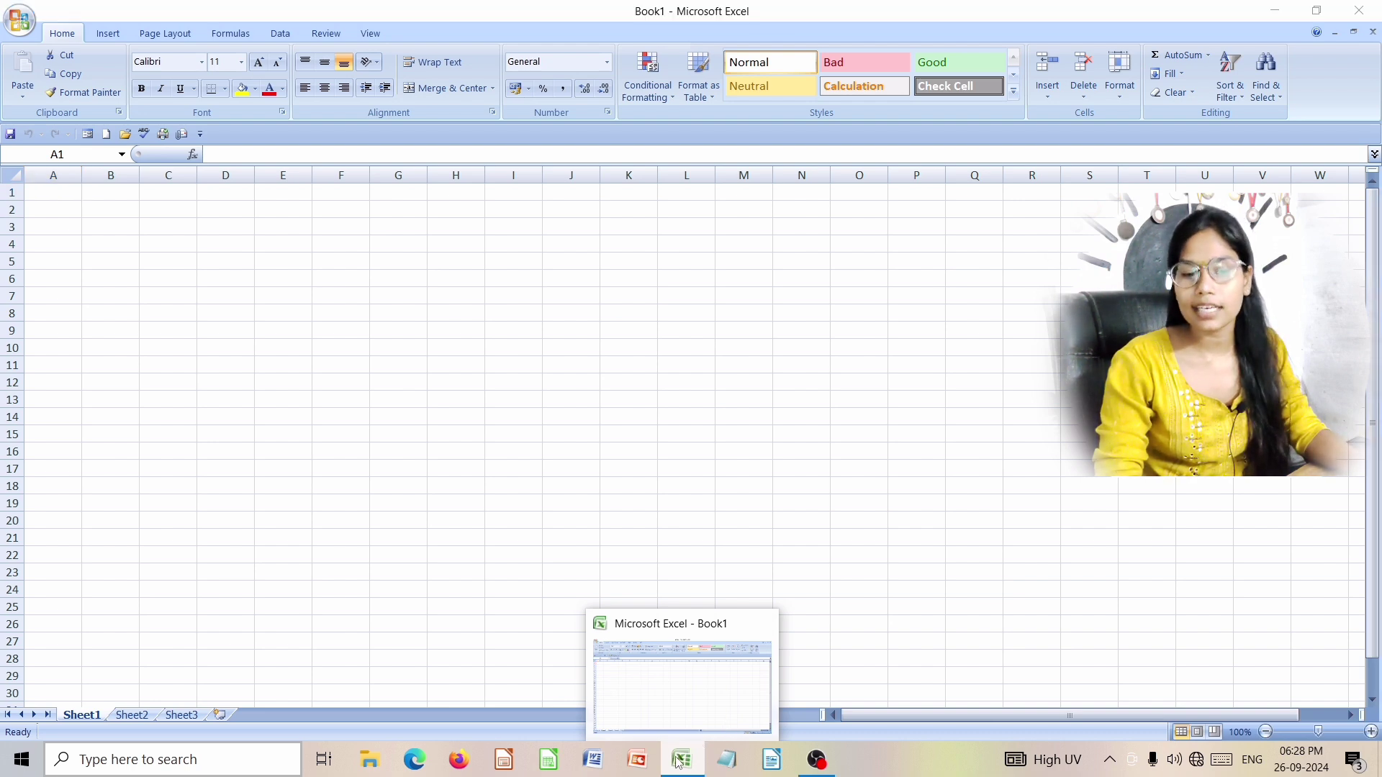
{"action": "right_click", "coordinate": [679, 762]}
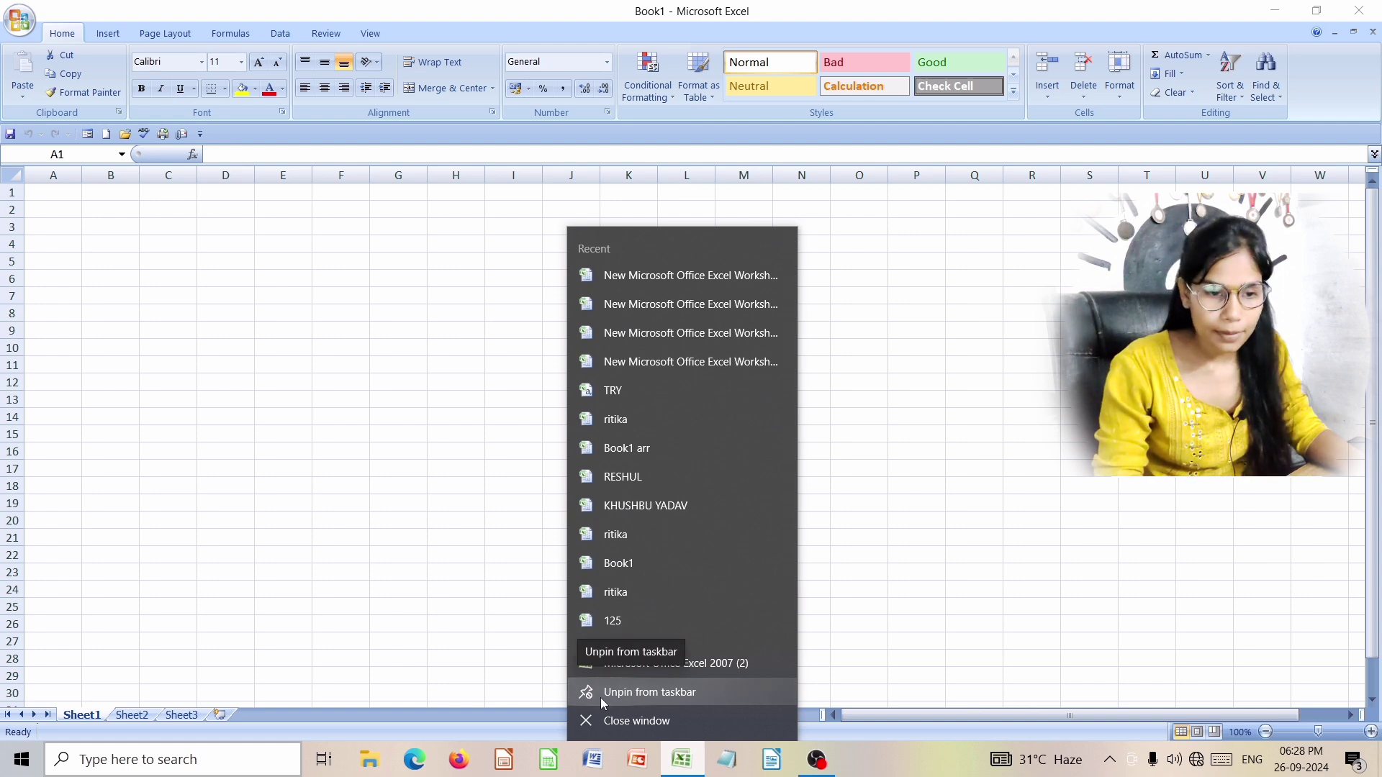
{"action": "left_click", "coordinate": [687, 696]}
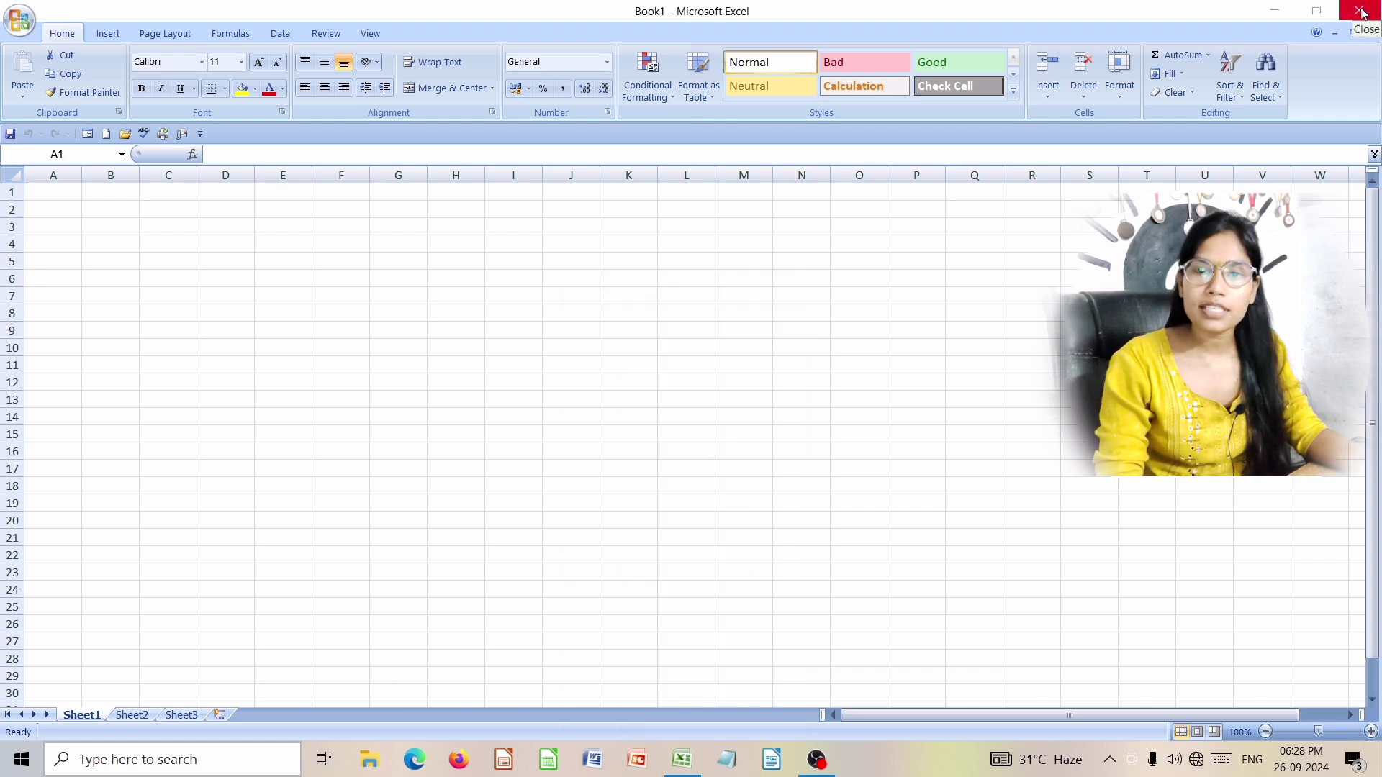
{"action": "left_click", "coordinate": [1364, 9]}
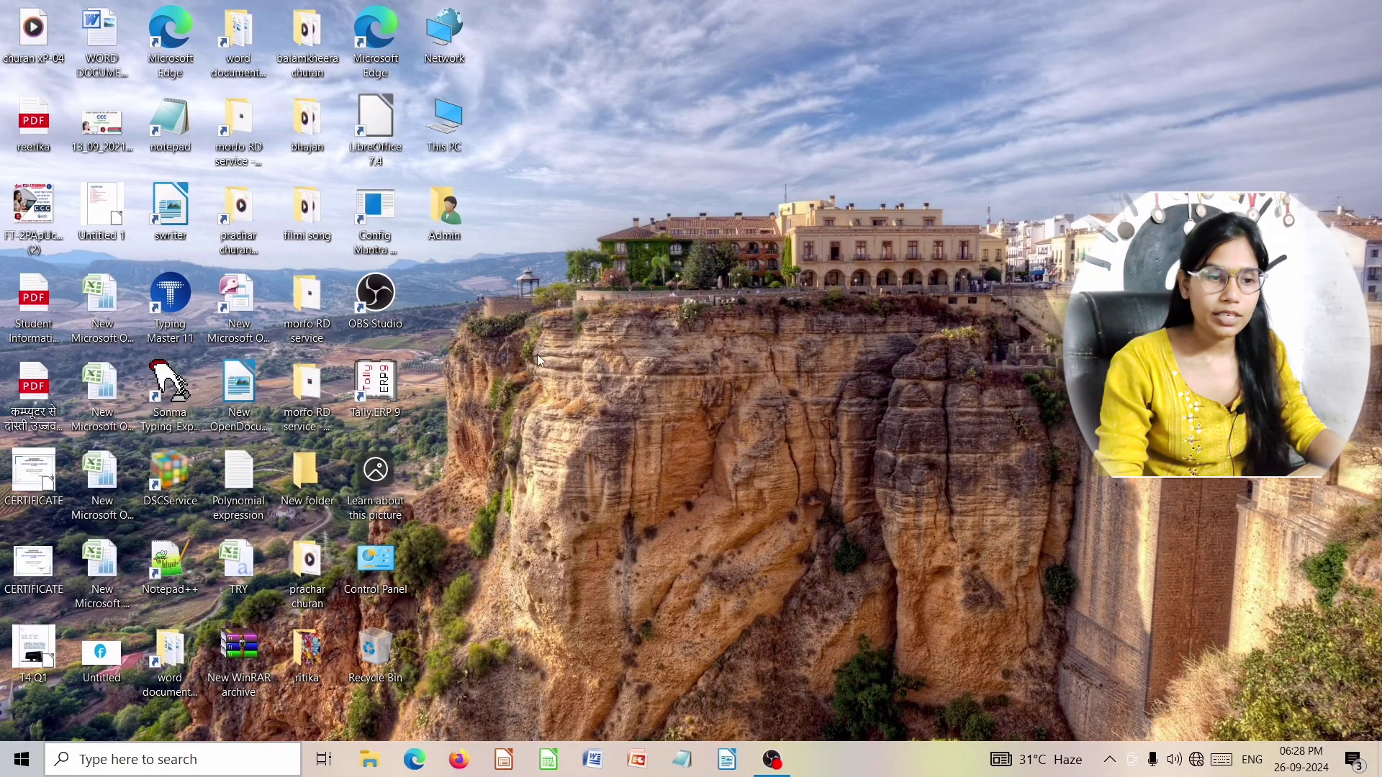
Step: Open the New Microsoft Office Excel Worksheet file from the desktop, pin Excel to the taskbar, and close the file
{"action": "left_click", "coordinate": [119, 562]}
{"action": "double_click", "coordinate": [120, 564]}
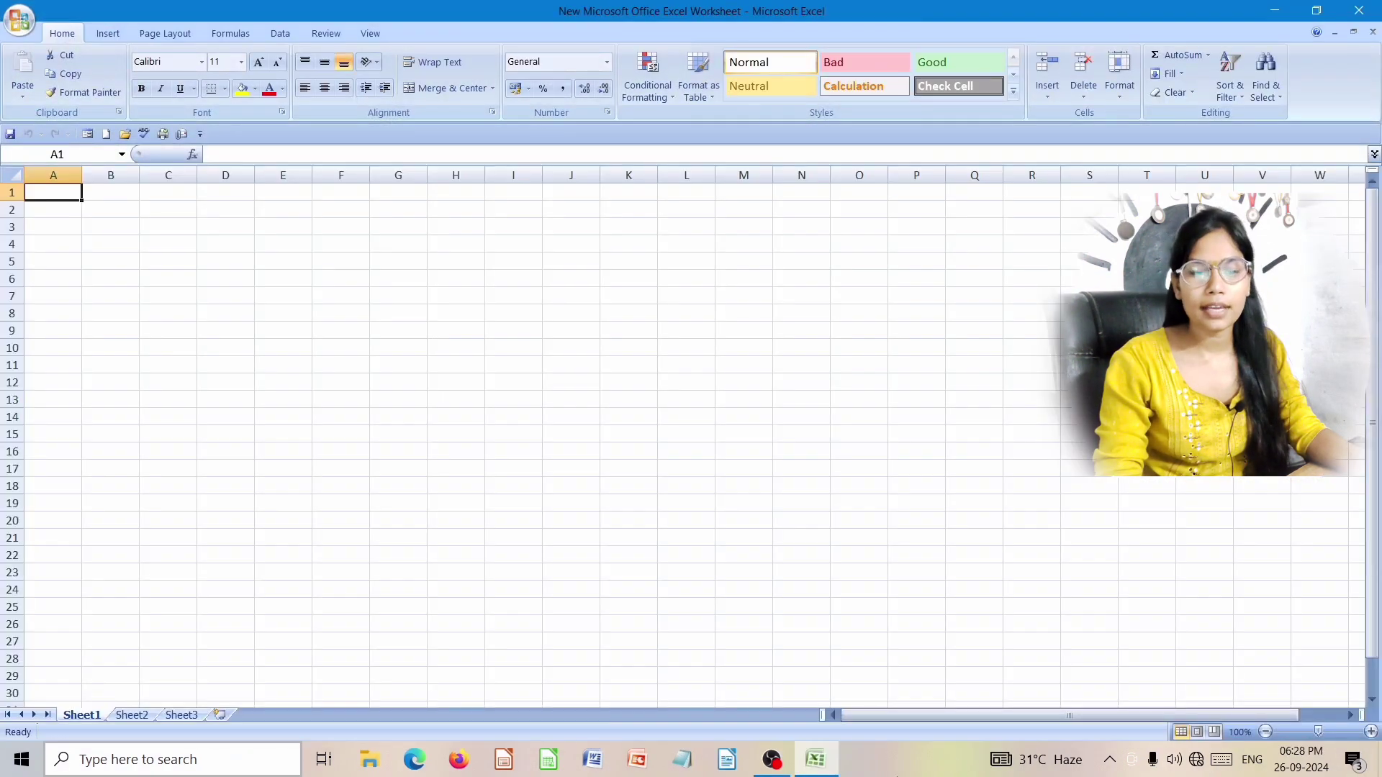
{"action": "right_click", "coordinate": [826, 759]}
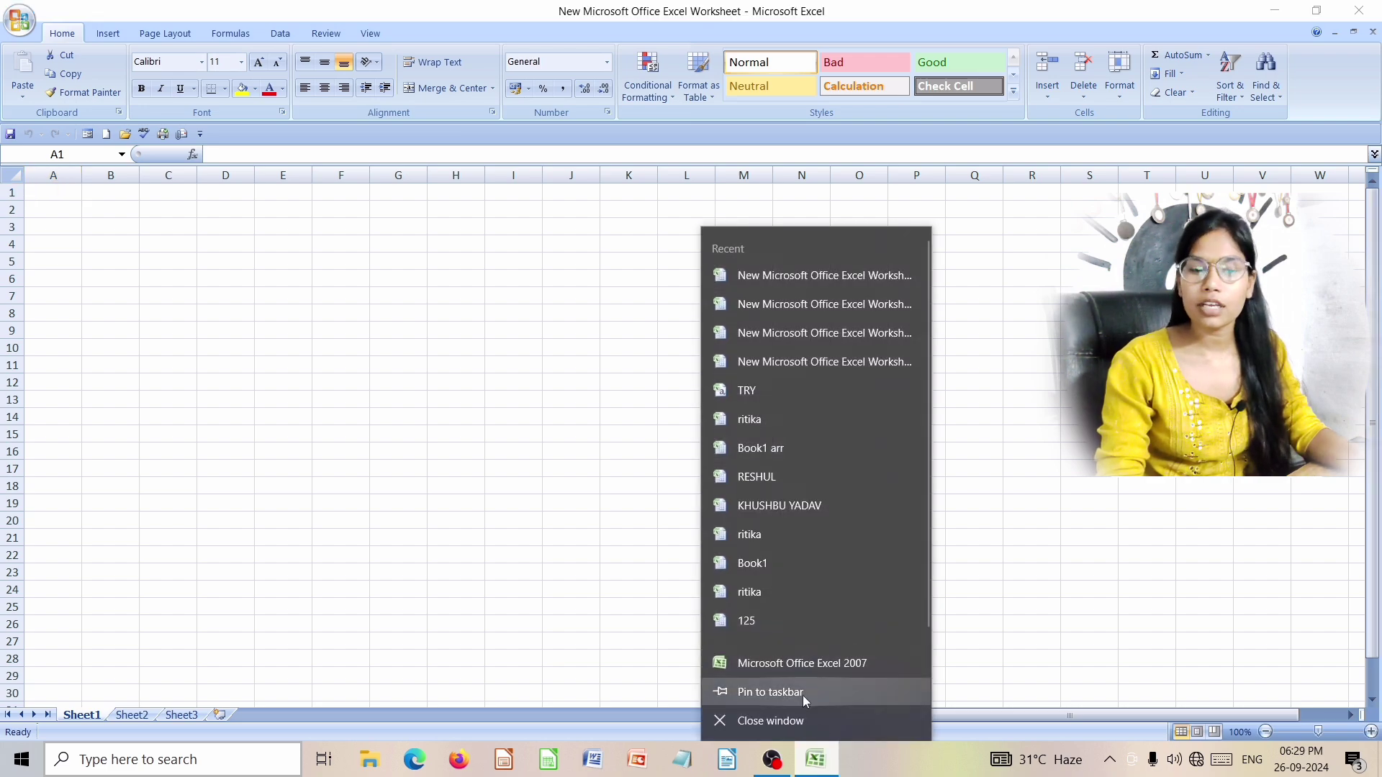
{"action": "left_click", "coordinate": [802, 693]}
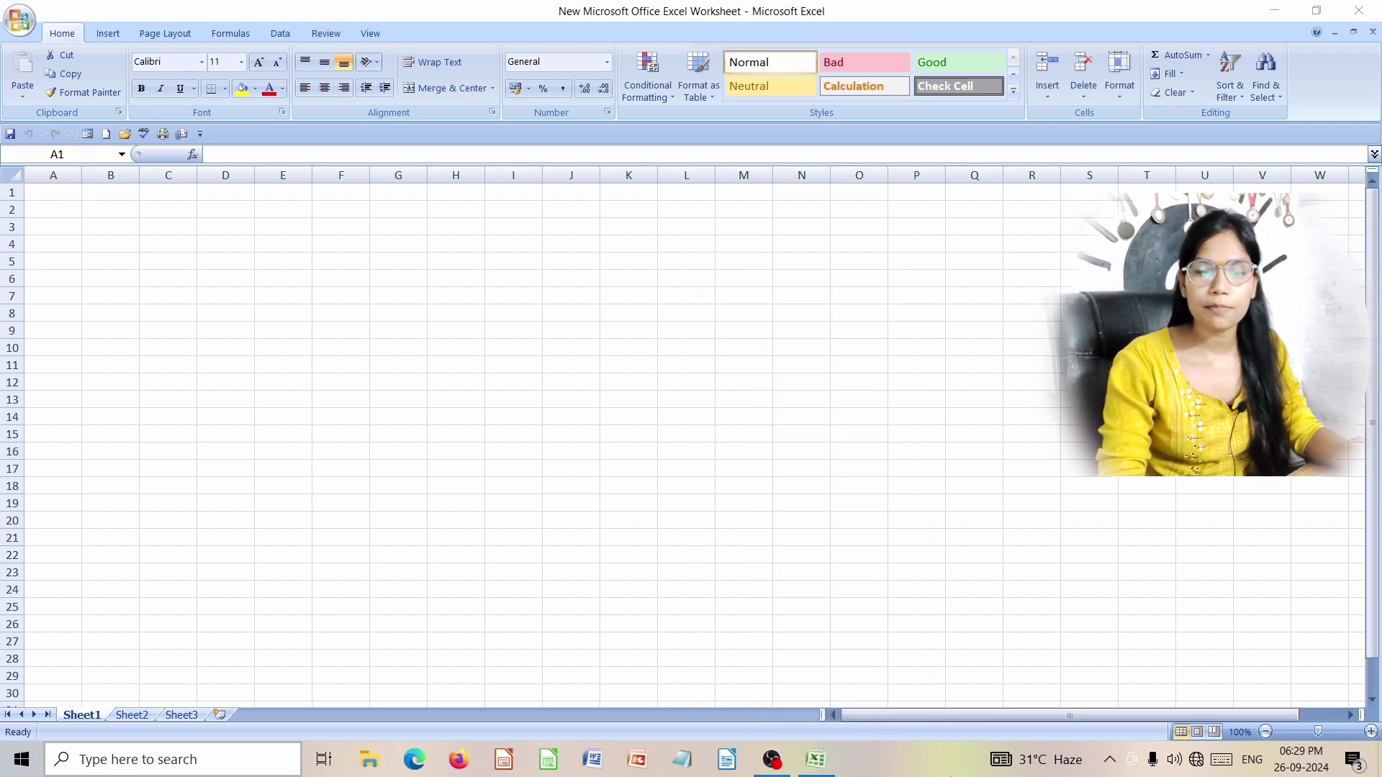
{"action": "left_click", "coordinate": [1359, 10]}
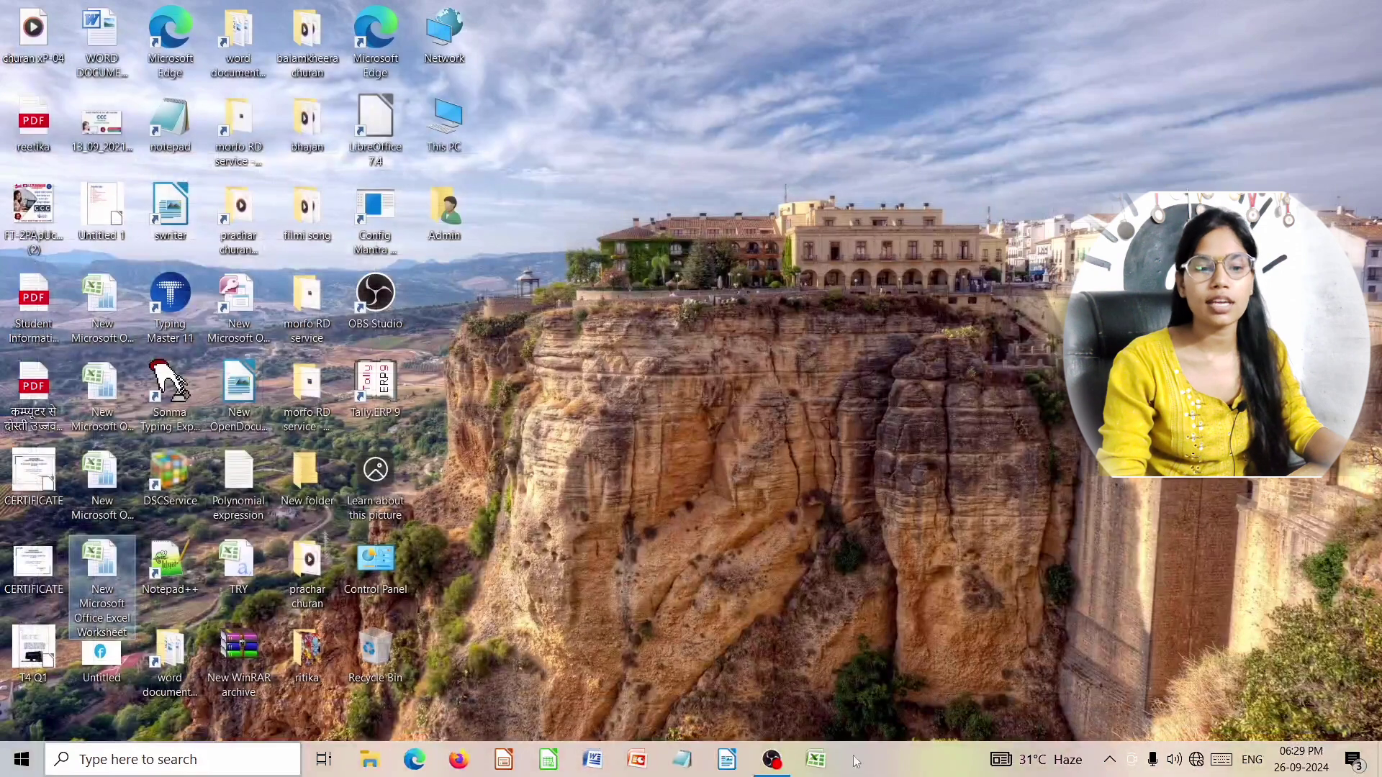
Step: Launch Excel from its taskbar shortcut, minimize the blank workbook, and bring its window back up
{"action": "left_click", "coordinate": [816, 759]}
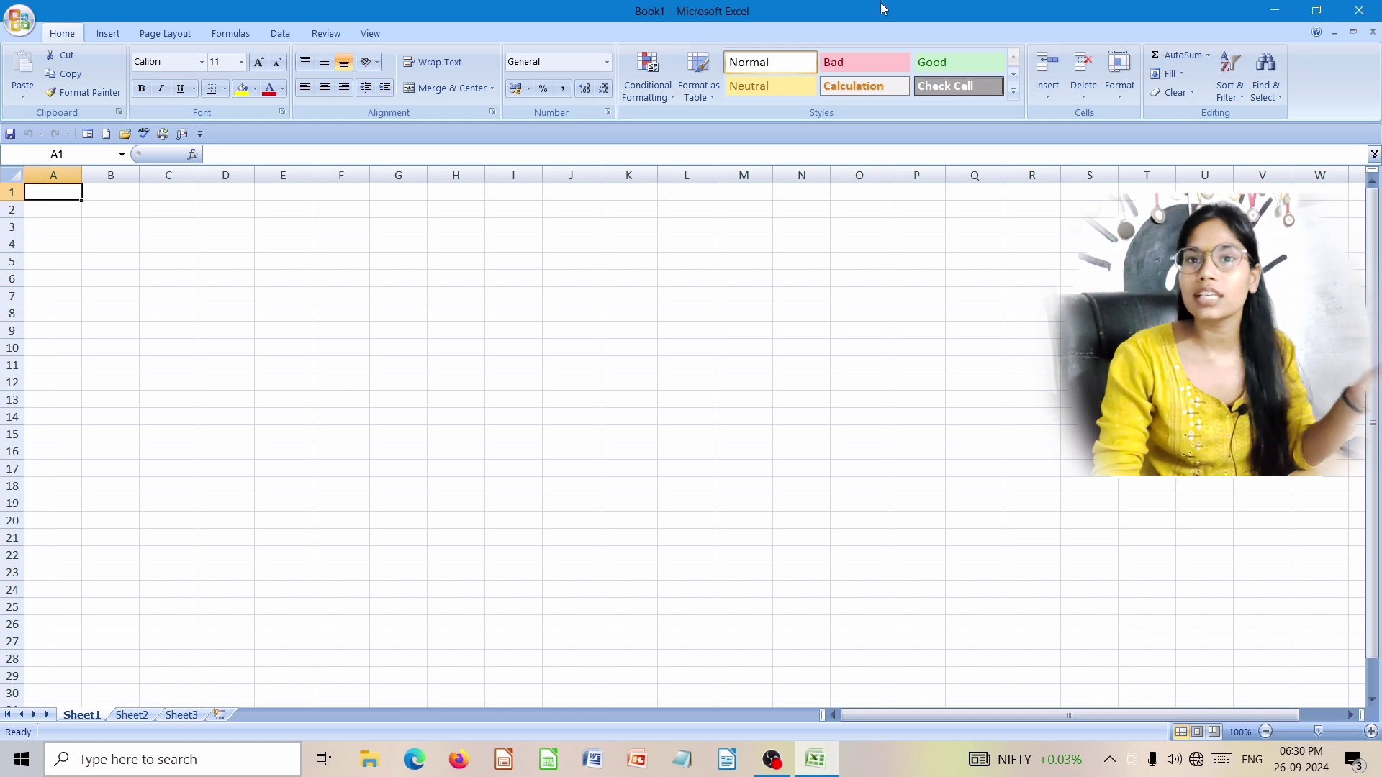
{"action": "left_click", "coordinate": [1273, 10]}
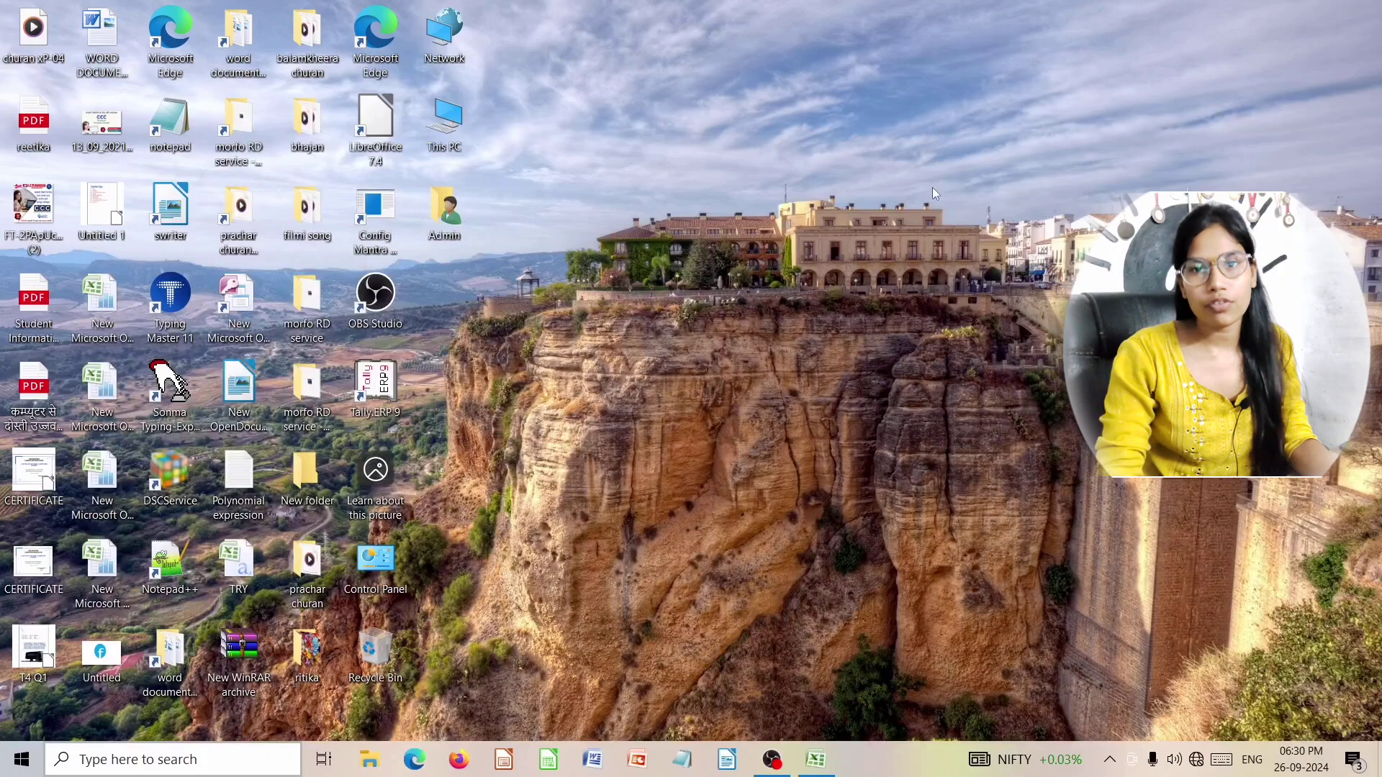
{"action": "left_click", "coordinate": [822, 764]}
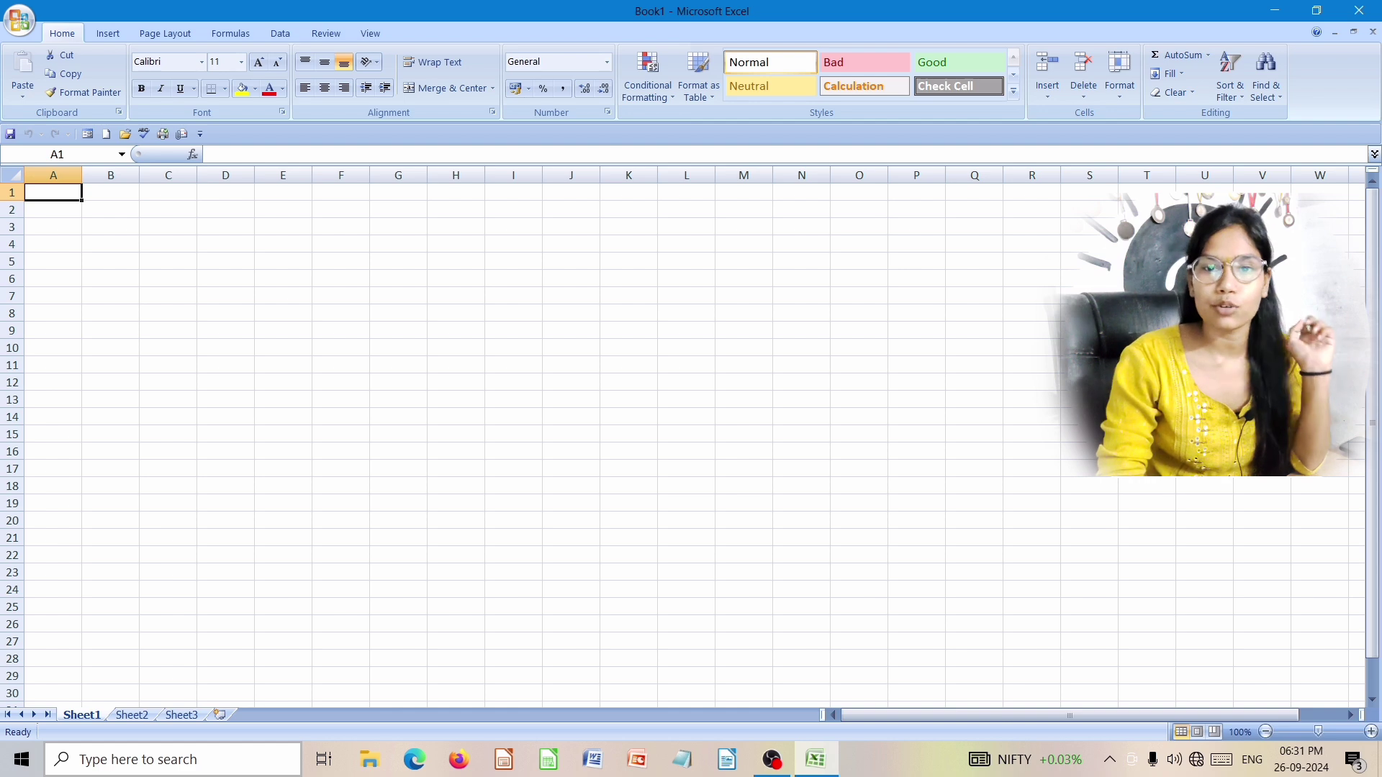
Step: Restore the Excel window to its smaller size and move it up and across the desktop
{"action": "left_click", "coordinate": [1314, 11]}
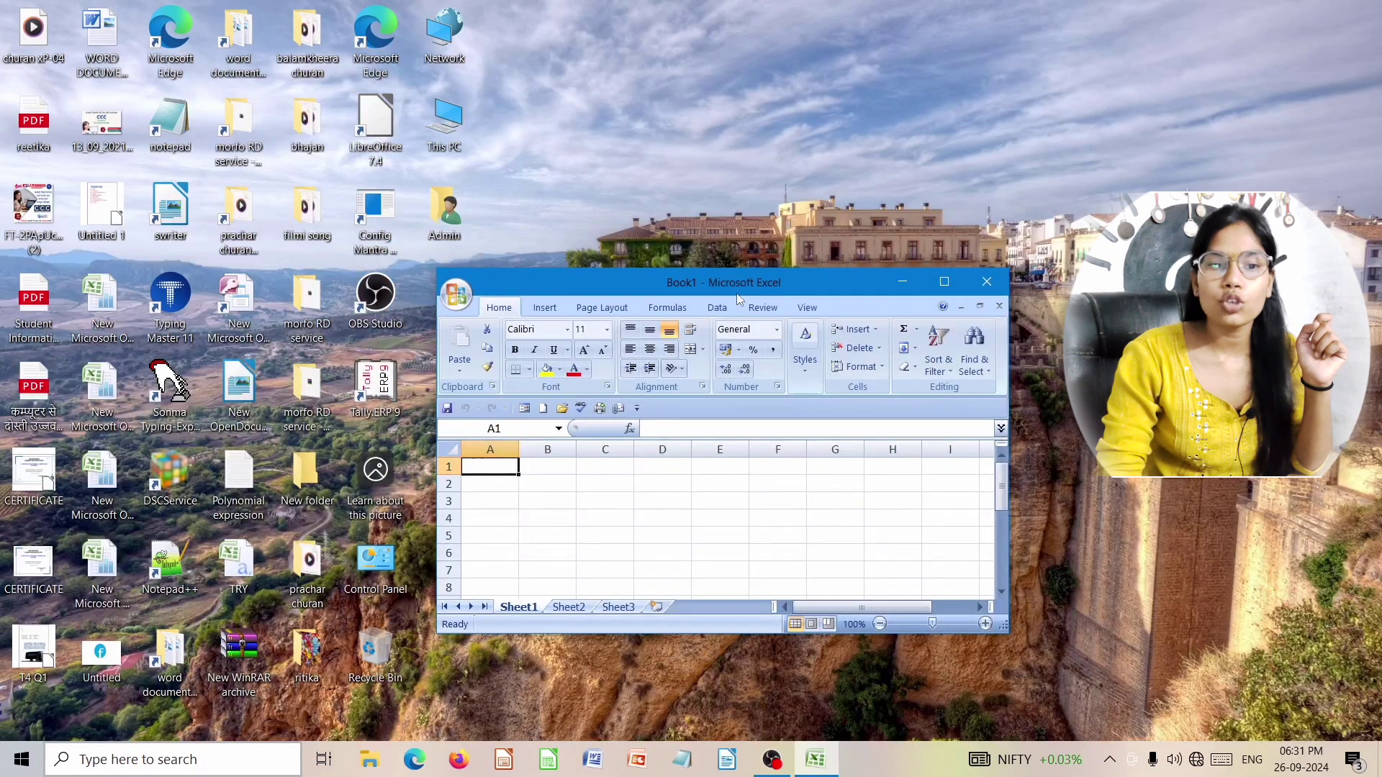
{"action": "left_click_drag", "start_coordinate": [736, 282], "coordinate": [772, 92]}
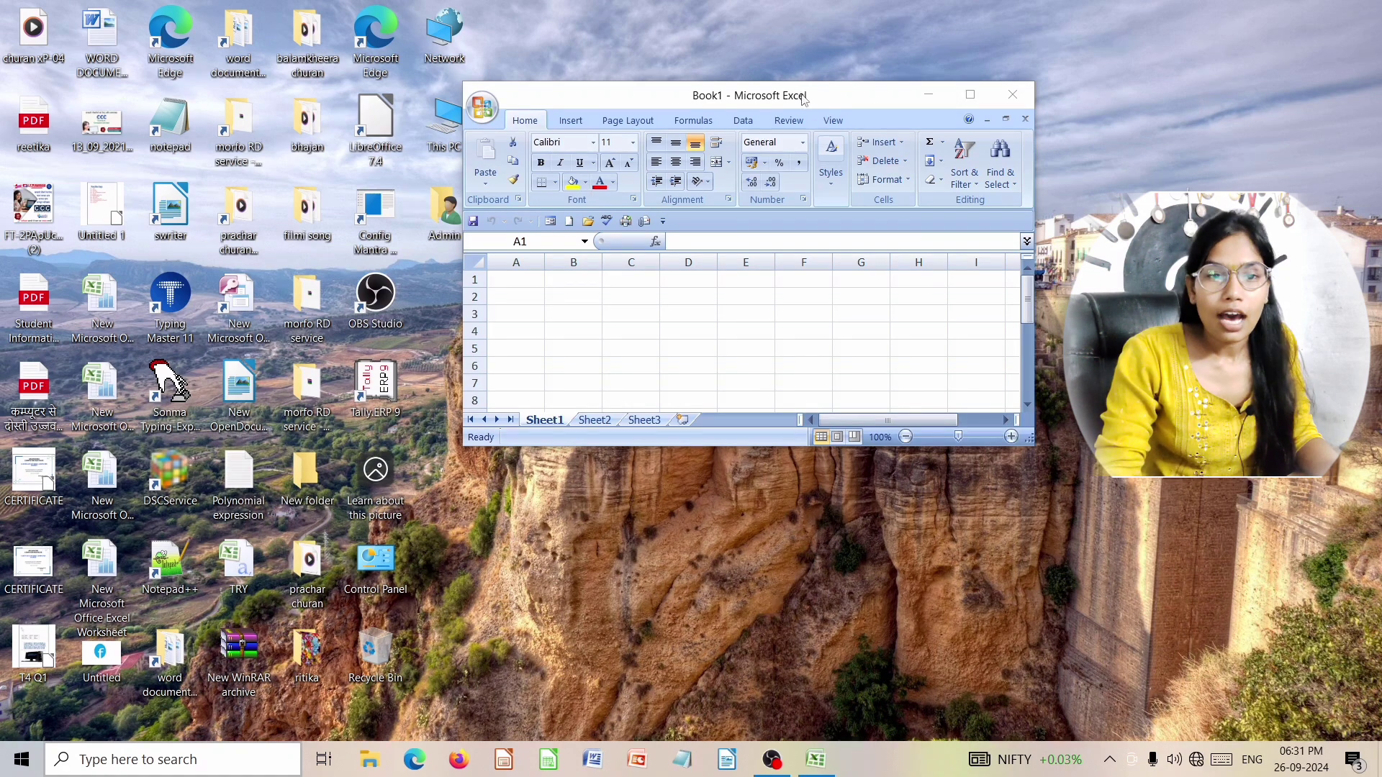
{"action": "left_click_drag", "start_coordinate": [802, 94], "coordinate": [905, 92]}
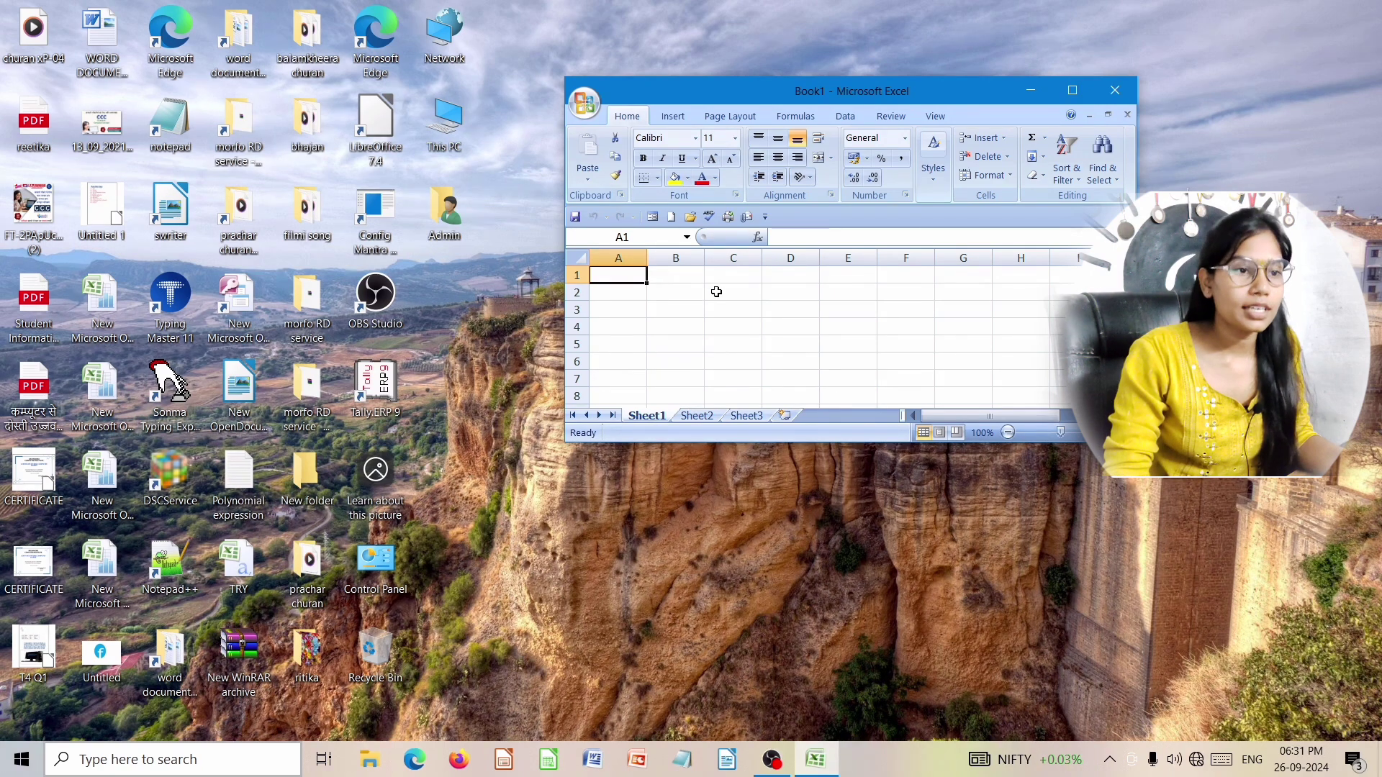
Step: Open the examination form PDF from the desktop in a reduced window and arrange it side by side with the Excel window
{"action": "double_click", "coordinate": [36, 141]}
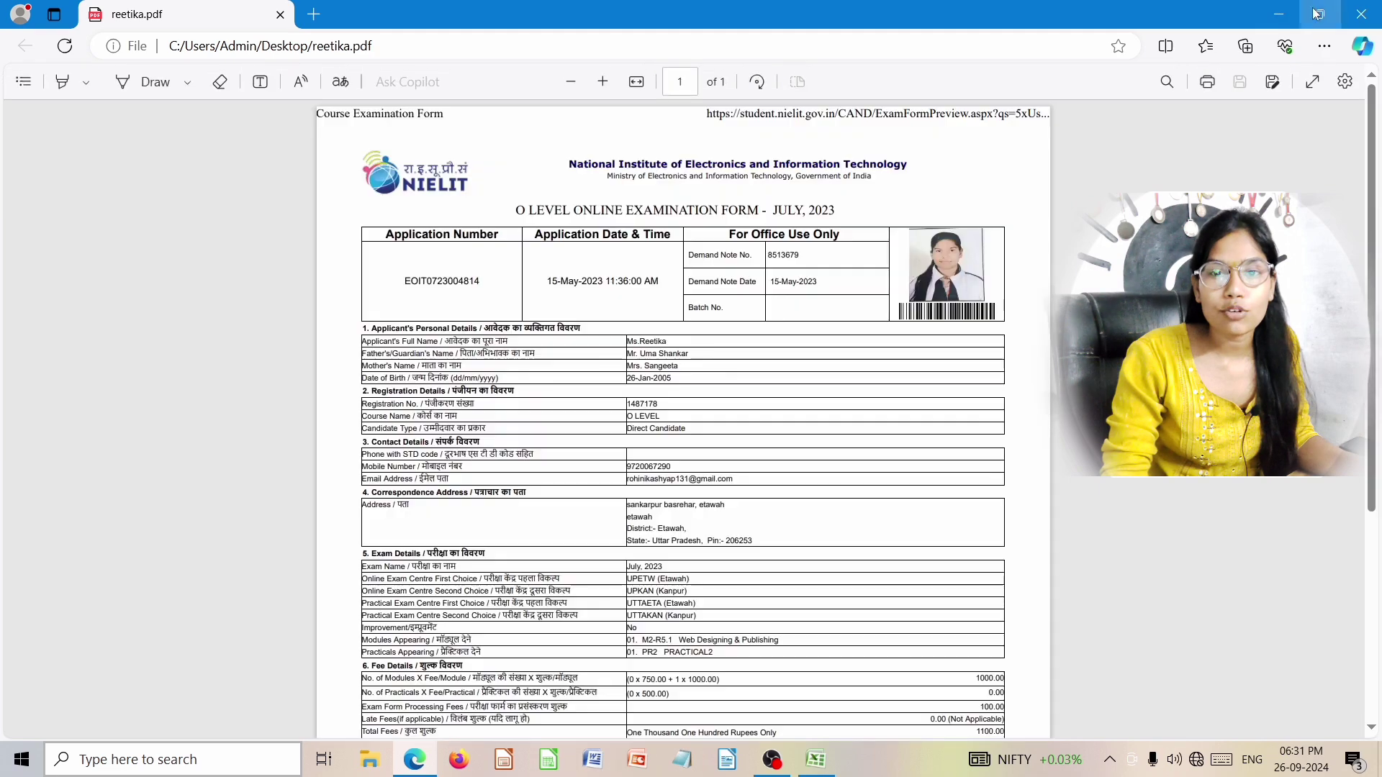
{"action": "left_click", "coordinate": [1320, 15]}
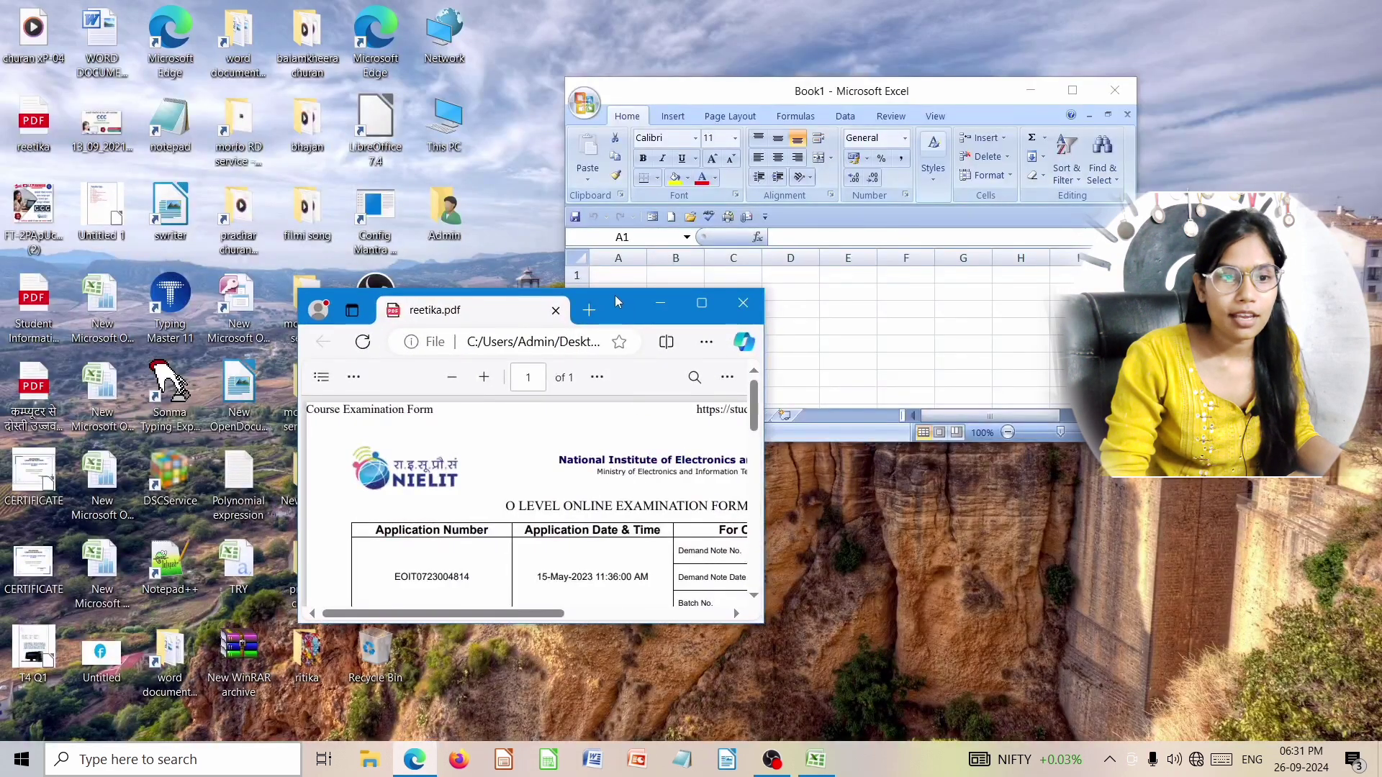
{"action": "left_click_drag", "start_coordinate": [615, 295], "coordinate": [441, 168]}
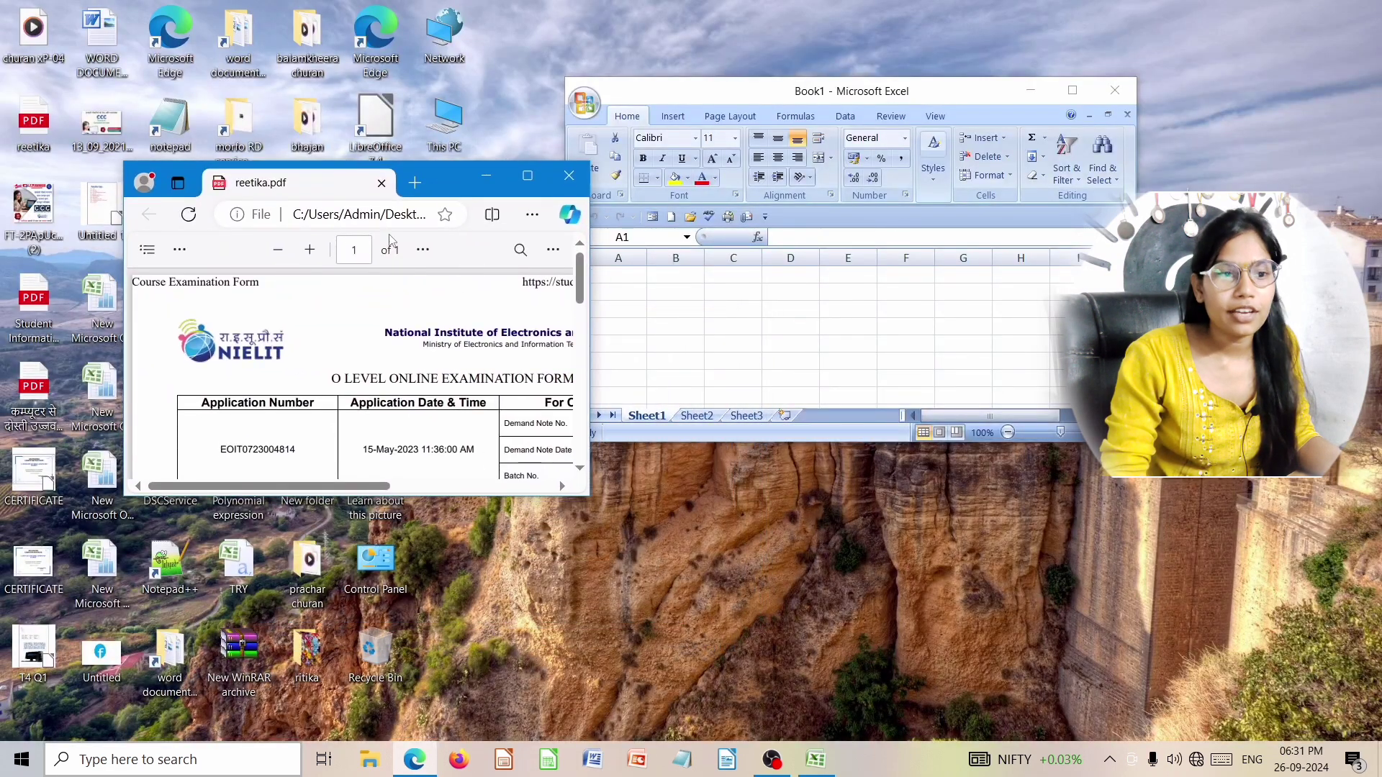
{"action": "left_click_drag", "start_coordinate": [959, 85], "coordinate": [1053, 98]}
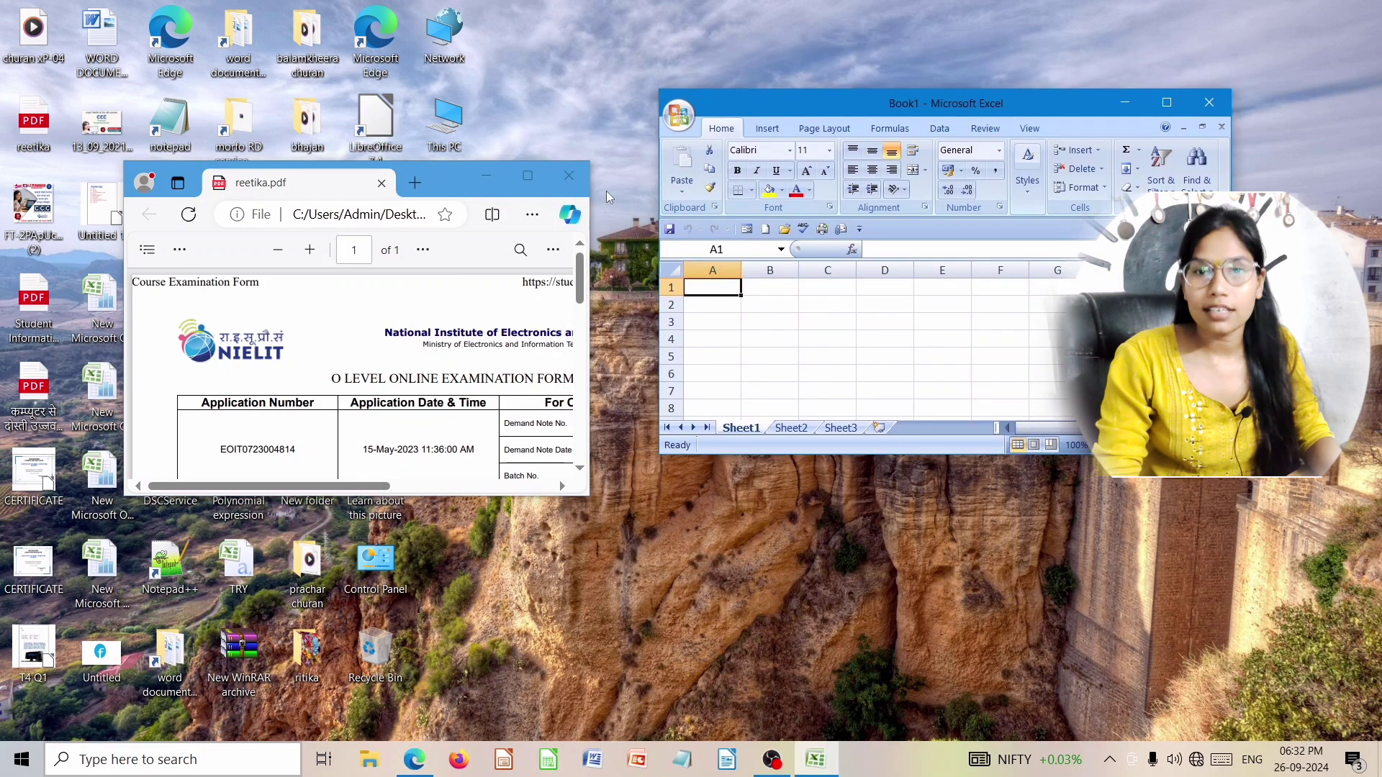
Step: Close the PDF window, then maximize the Excel window and close it
{"action": "left_click", "coordinate": [568, 177]}
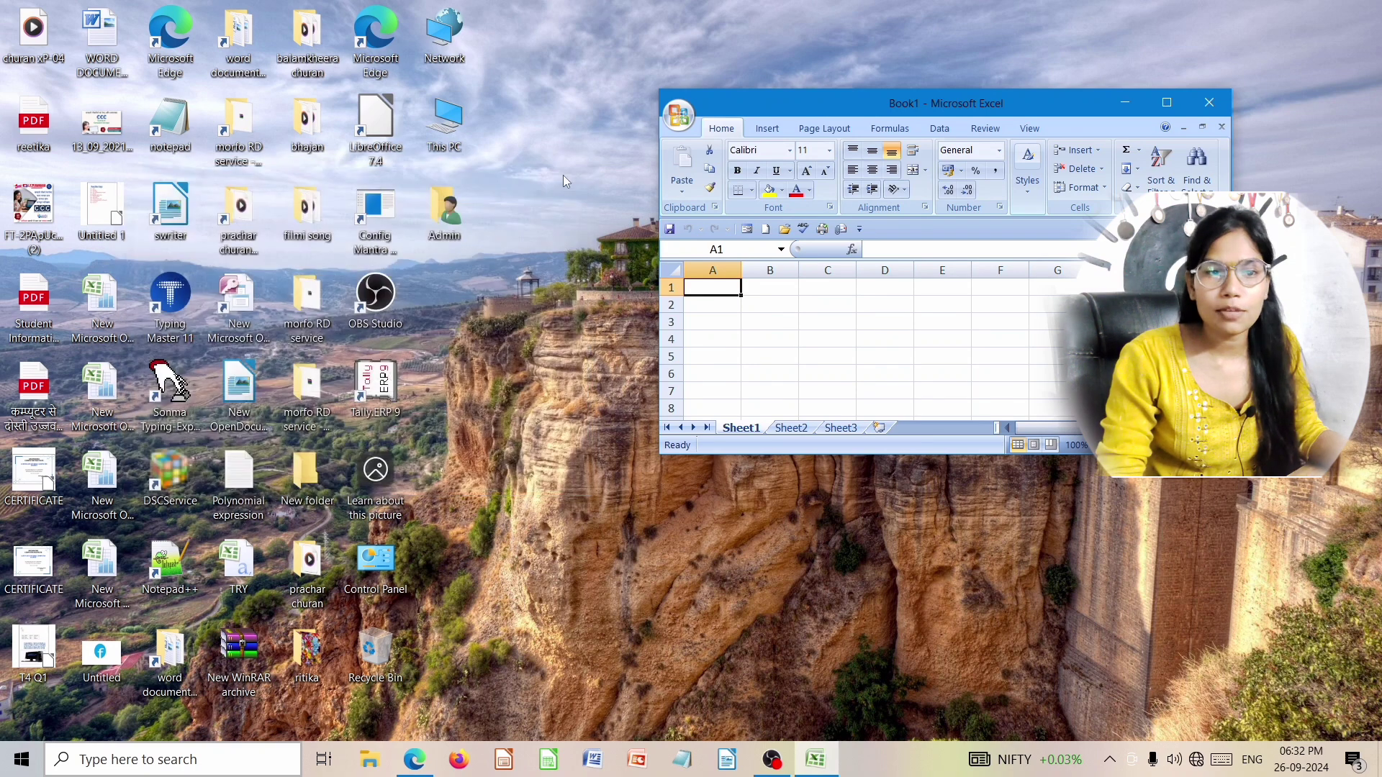
{"action": "left_click", "coordinate": [1169, 103]}
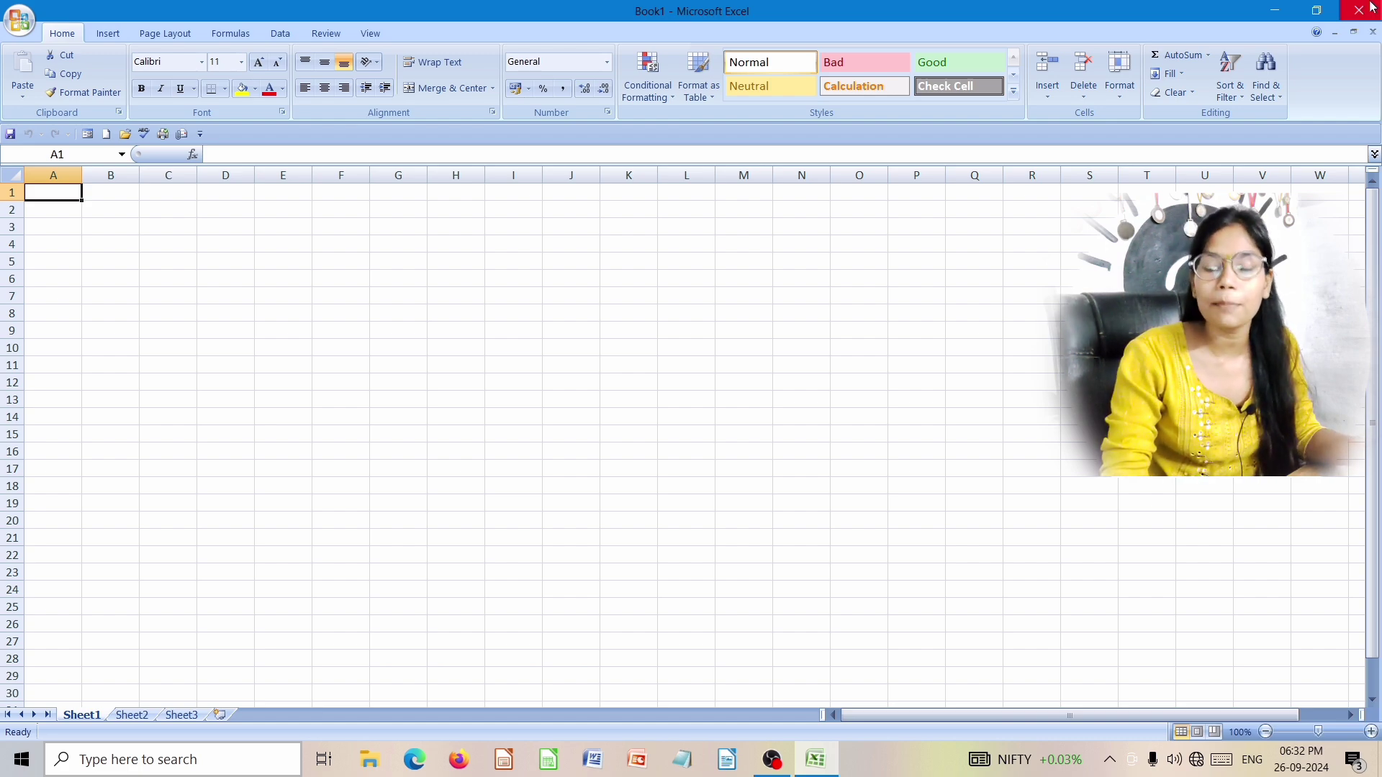
{"action": "left_click", "coordinate": [1372, 10]}
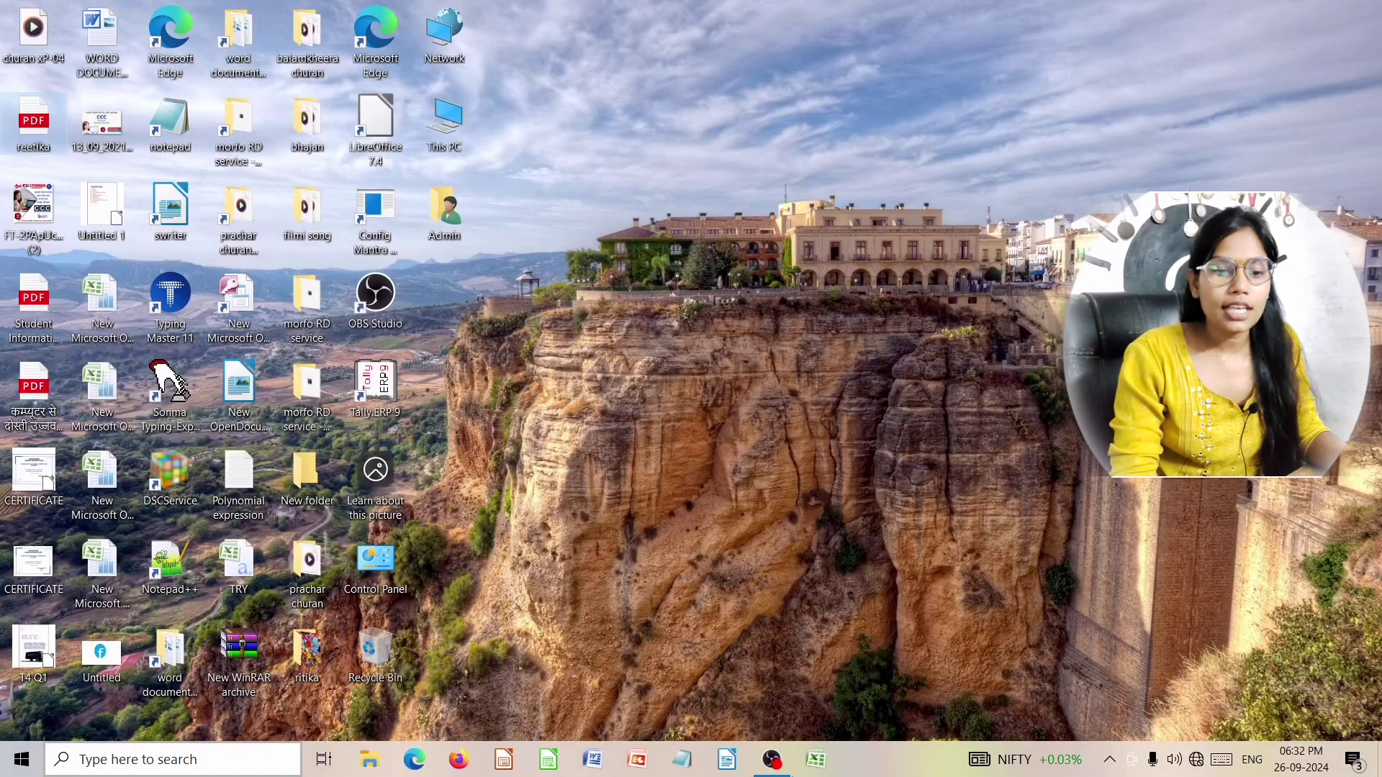
Step: Launch Excel from the taskbar again and view the Office Button's file commands and recent documents
{"action": "left_click", "coordinate": [811, 761]}
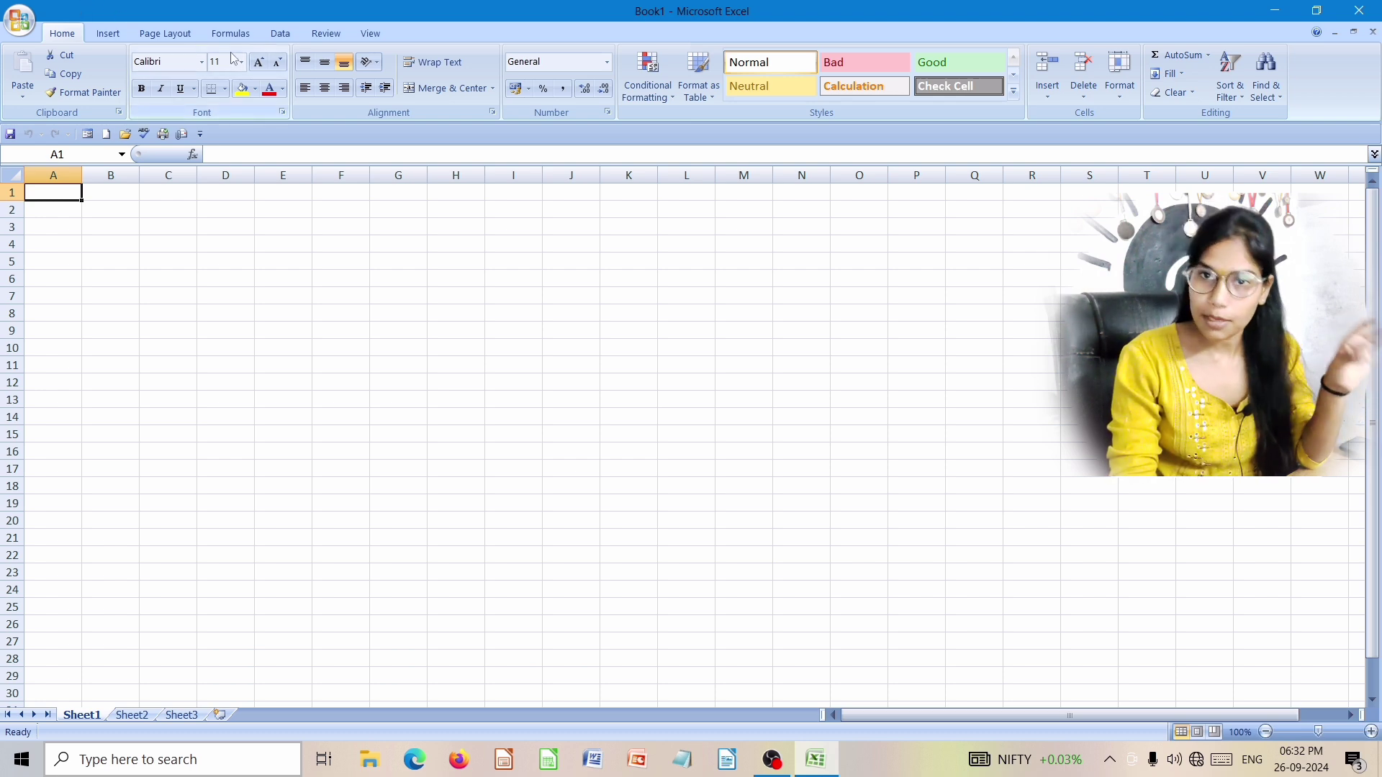
{"action": "left_click", "coordinate": [28, 19]}
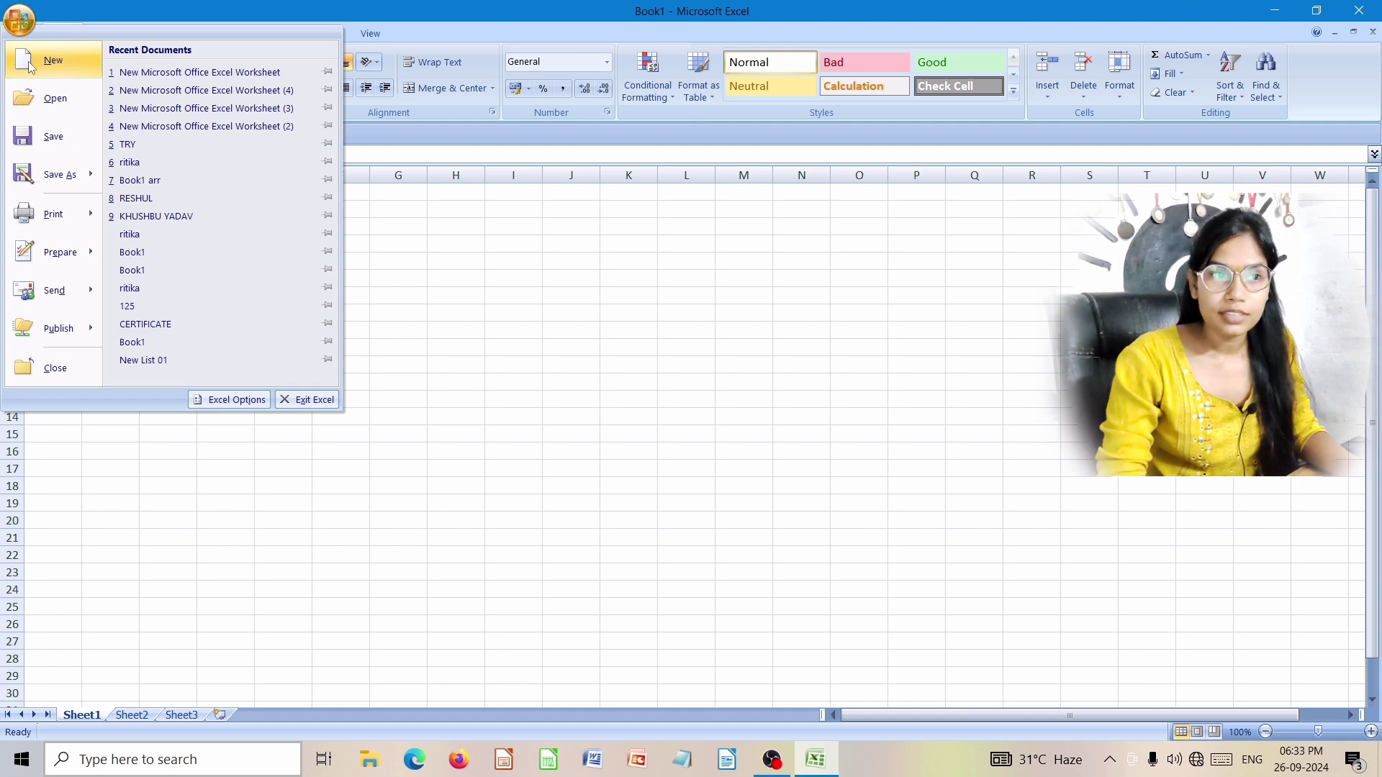
{"action": "left_click", "coordinate": [468, 266]}
{"action": "left_click", "coordinate": [20, 20]}
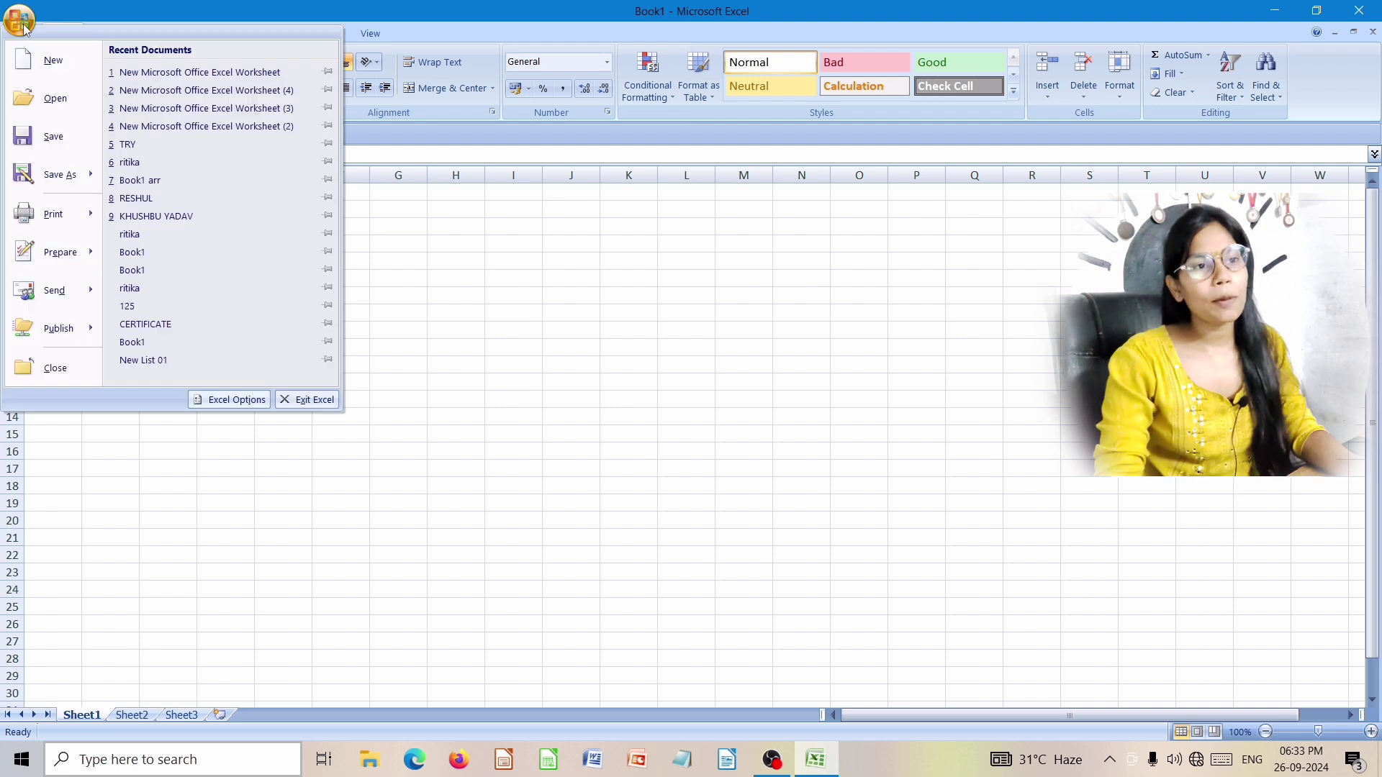
{"action": "left_click", "coordinate": [453, 211]}
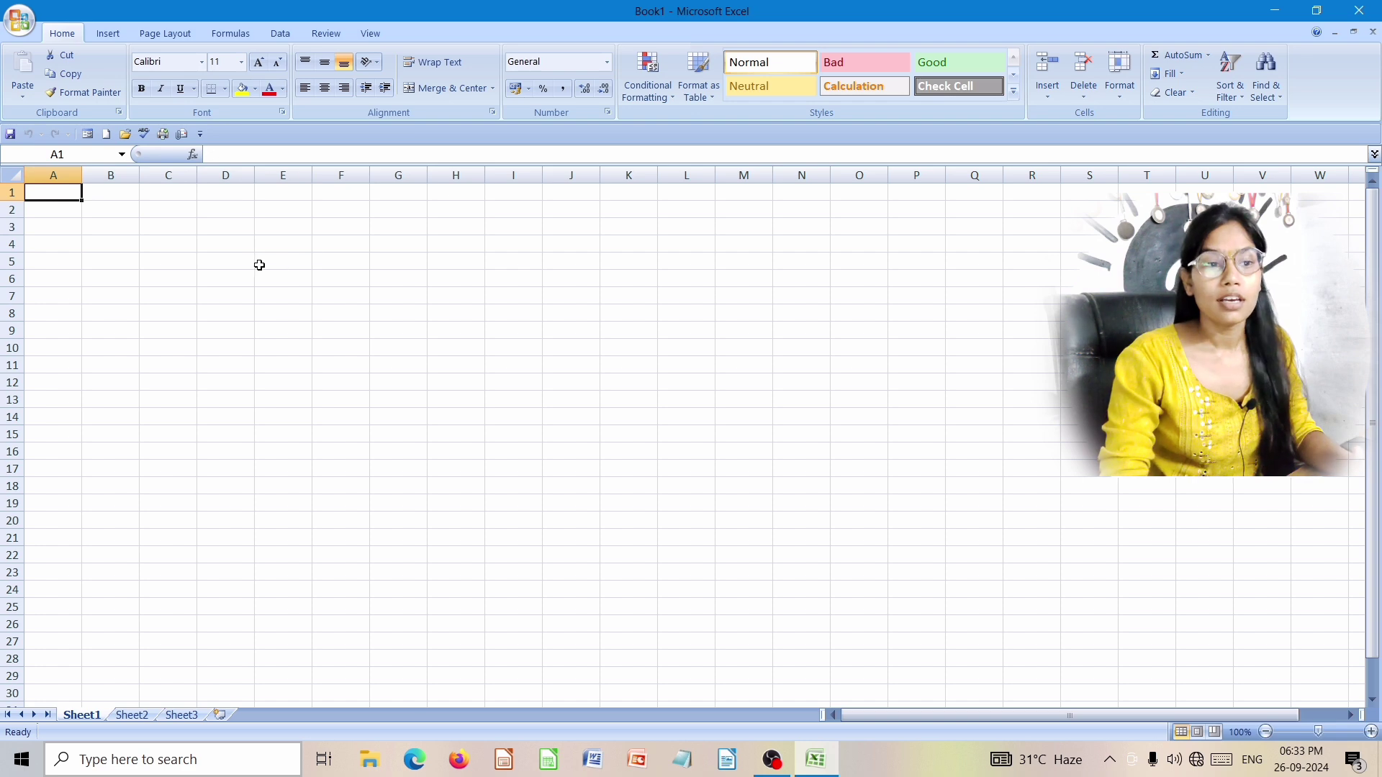
Step: Enter "mj y" in cell A1, checking which Office Button commands are available while the cell is being edited
{"action": "type", "text": "mj y"}
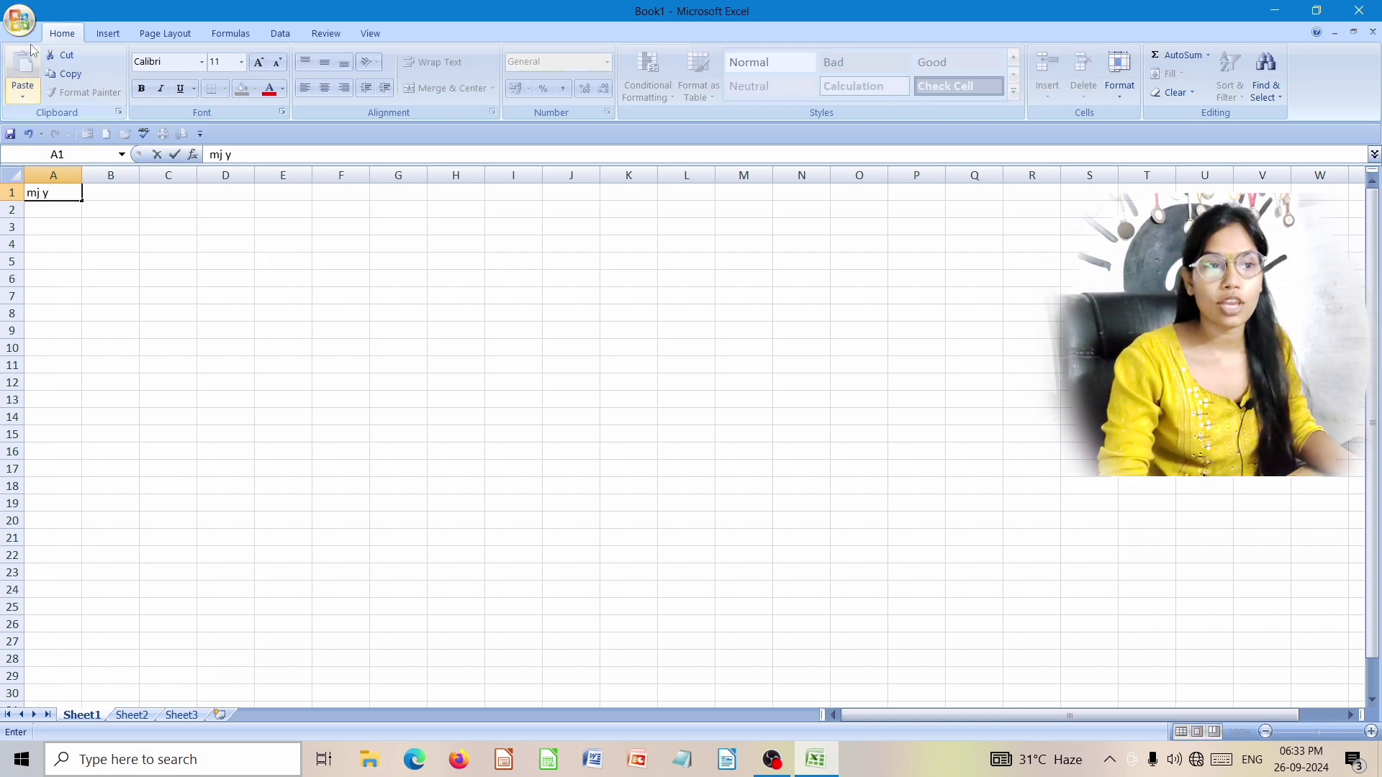
{"action": "left_click", "coordinate": [20, 21]}
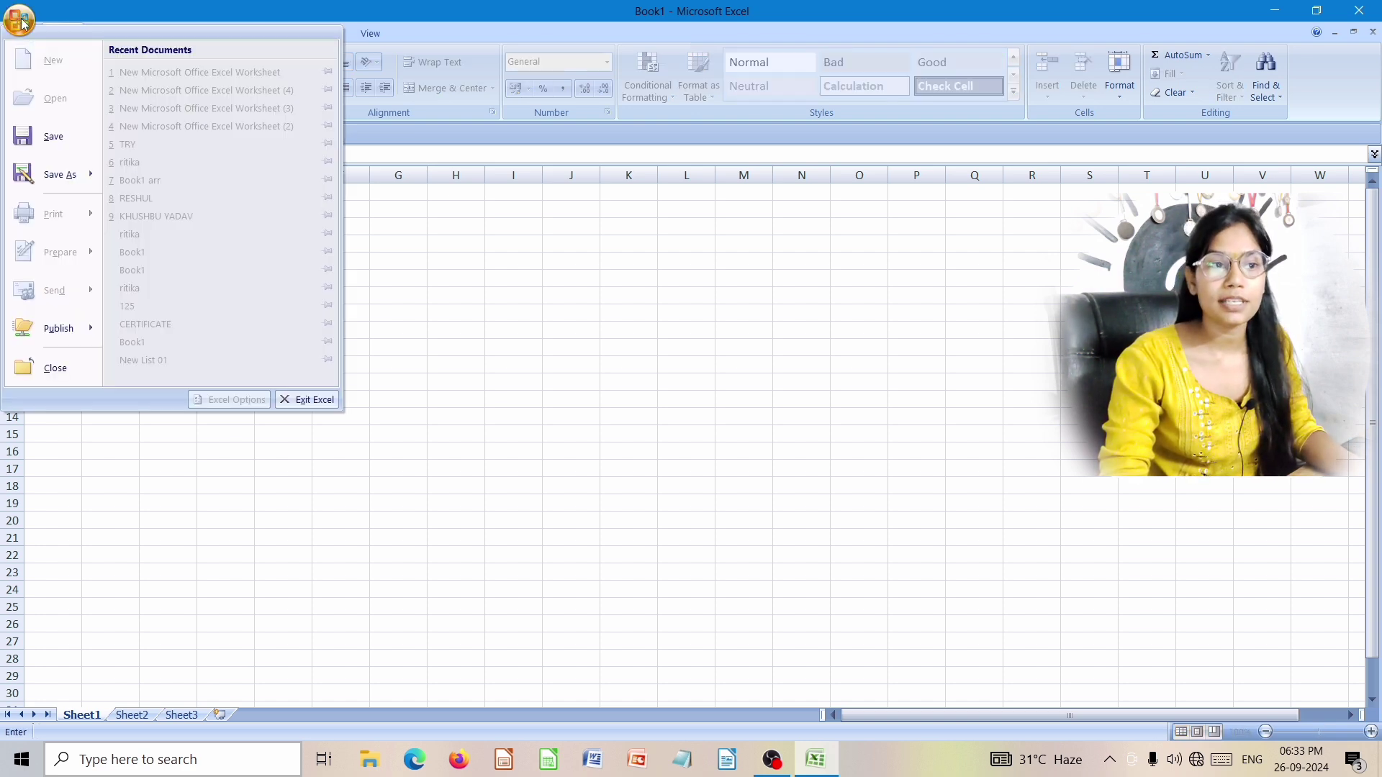
{"action": "left_click", "coordinate": [514, 393]}
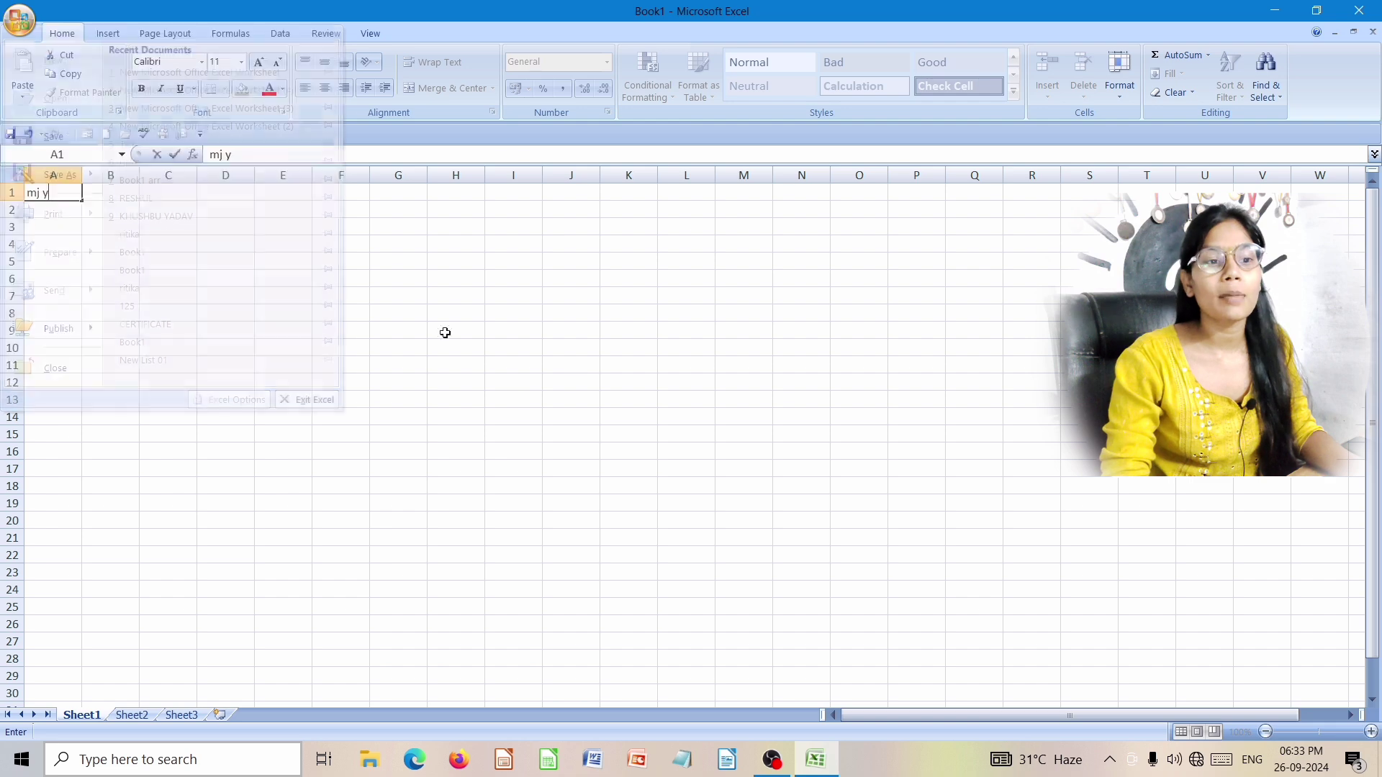
{"action": "left_click", "coordinate": [361, 279]}
Step: Create a new workbook from the Blank Workbook template
{"action": "left_click", "coordinate": [20, 20]}
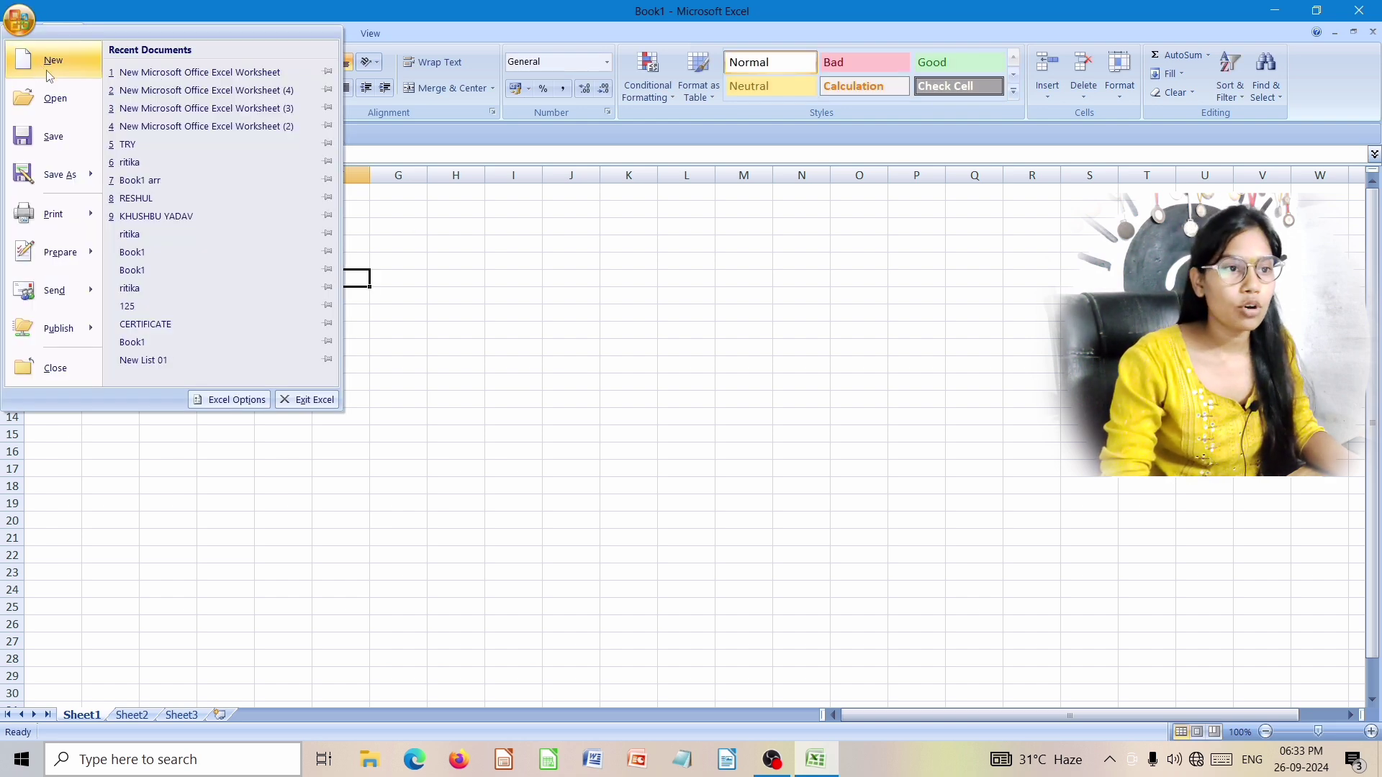
{"action": "left_click", "coordinate": [50, 69]}
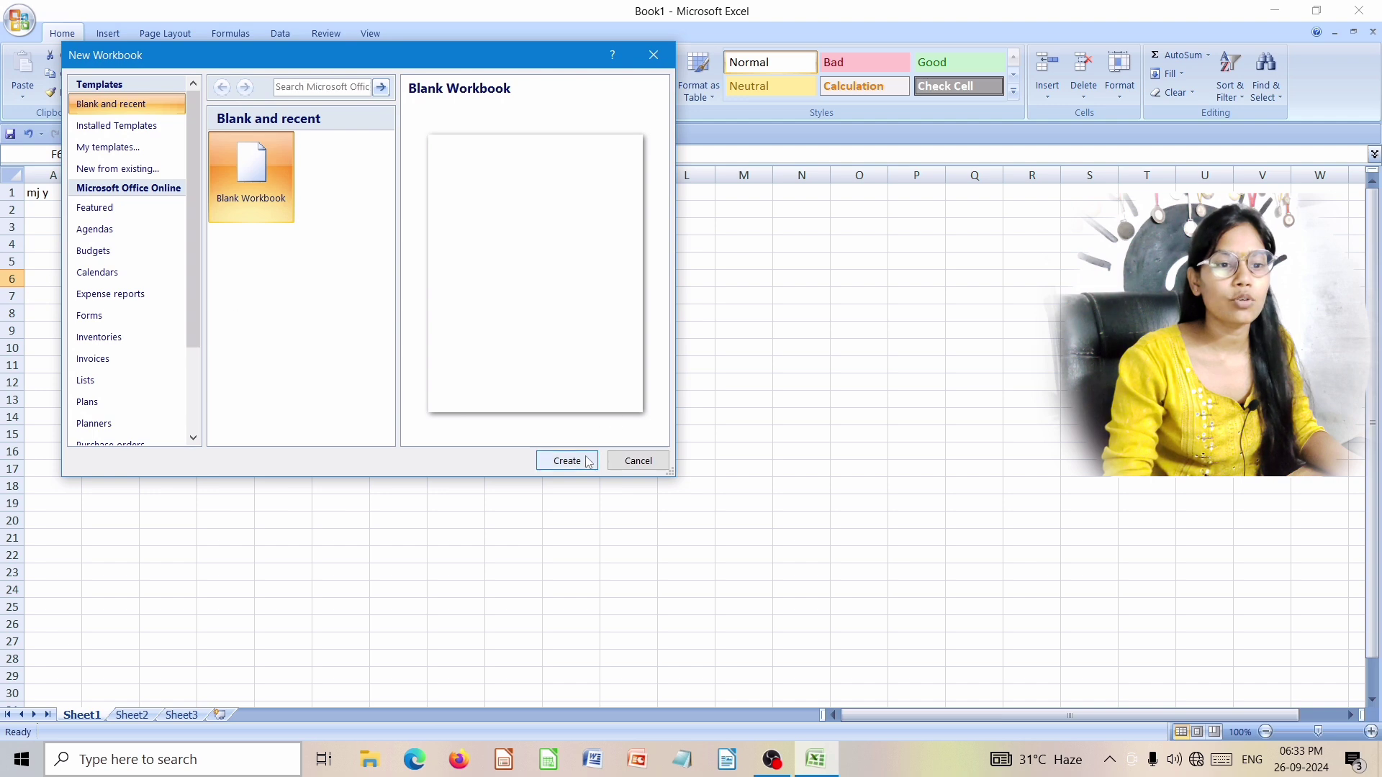
{"action": "left_click", "coordinate": [589, 462]}
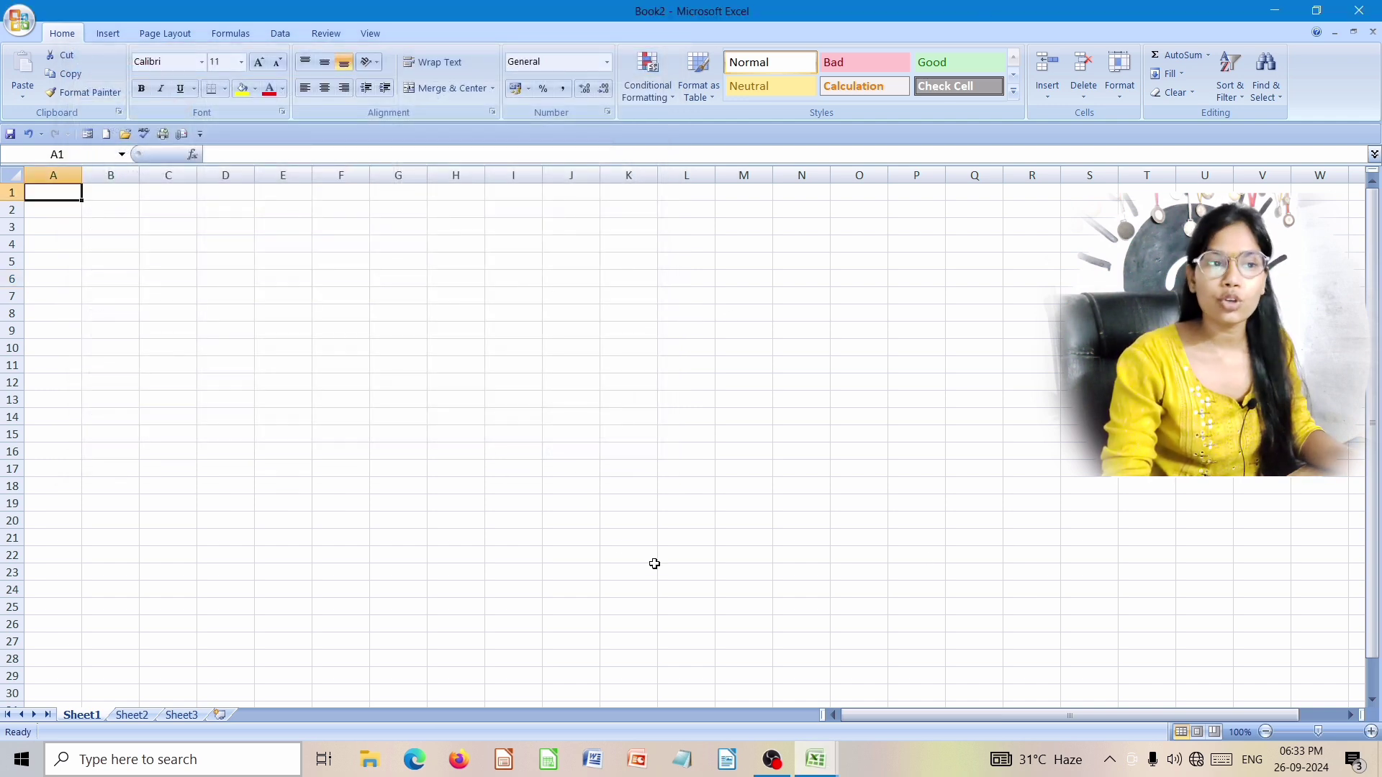
Step: Try to open the gmci file from the Documents folder, declining recovery of its contents
{"action": "left_click", "coordinate": [17, 21]}
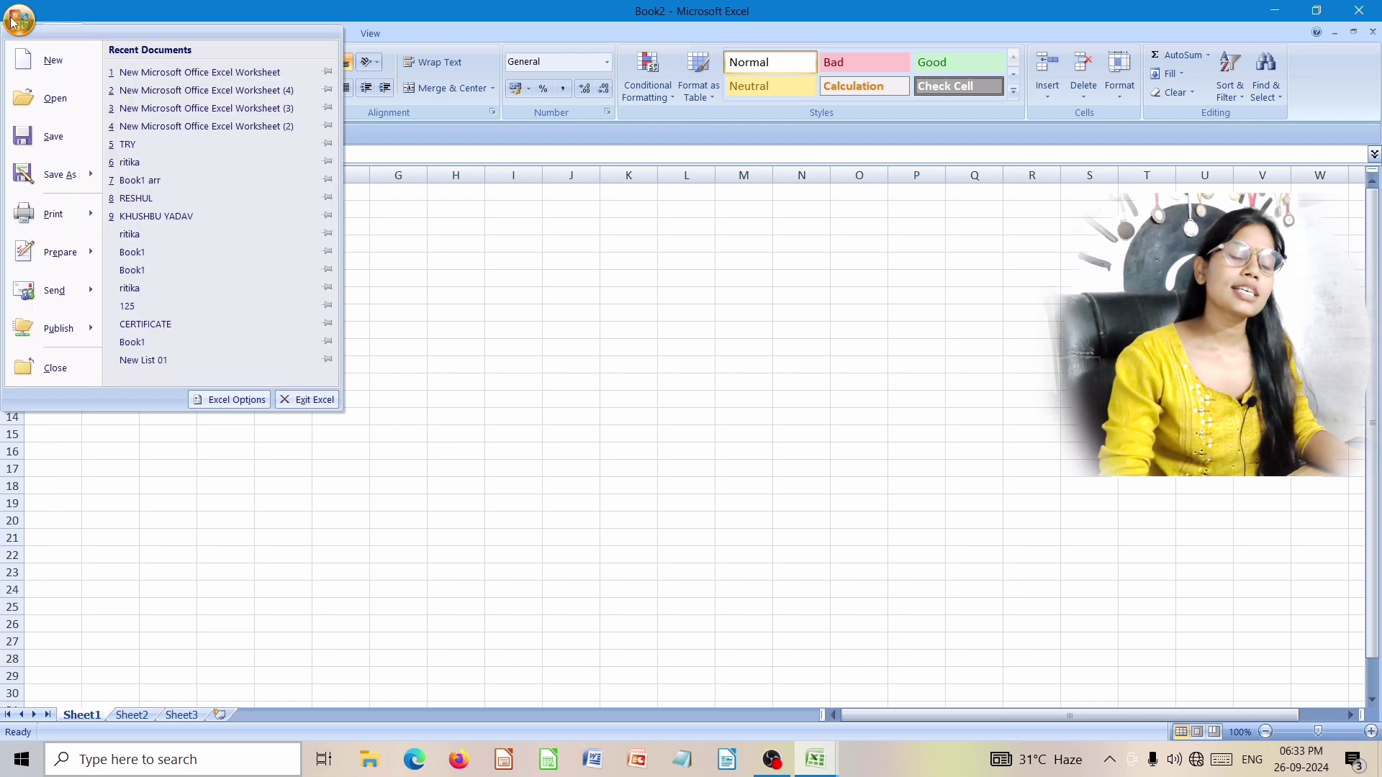
{"action": "left_click", "coordinate": [49, 99]}
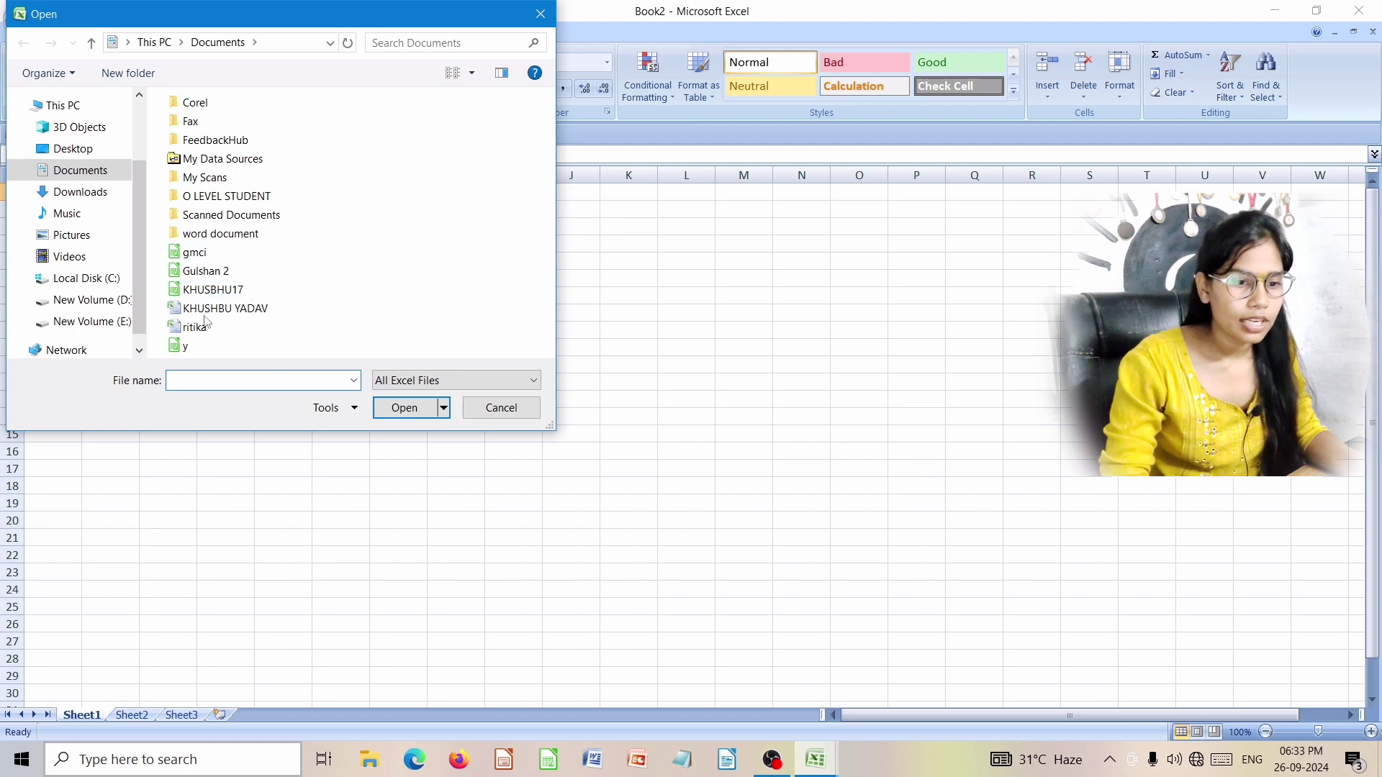
{"action": "left_click", "coordinate": [192, 254]}
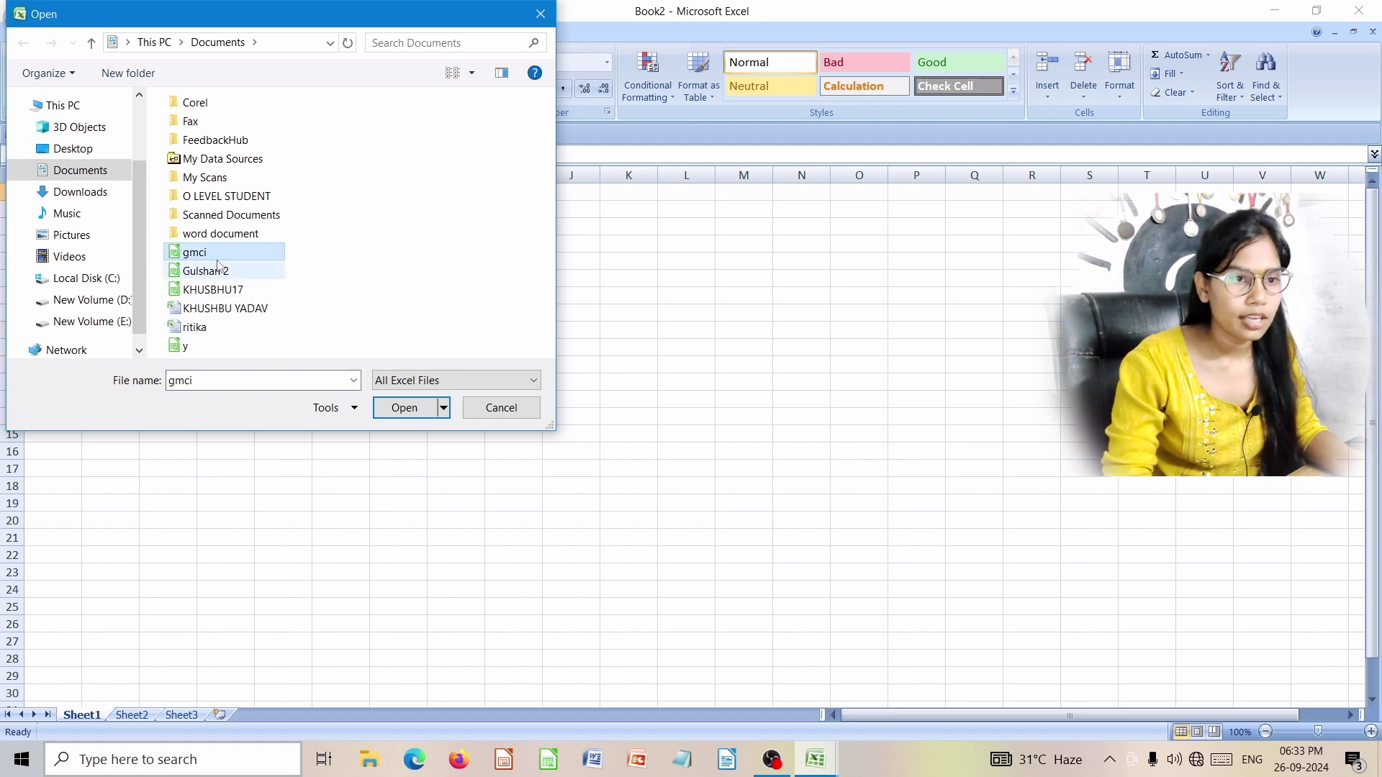
{"action": "left_click", "coordinate": [418, 409]}
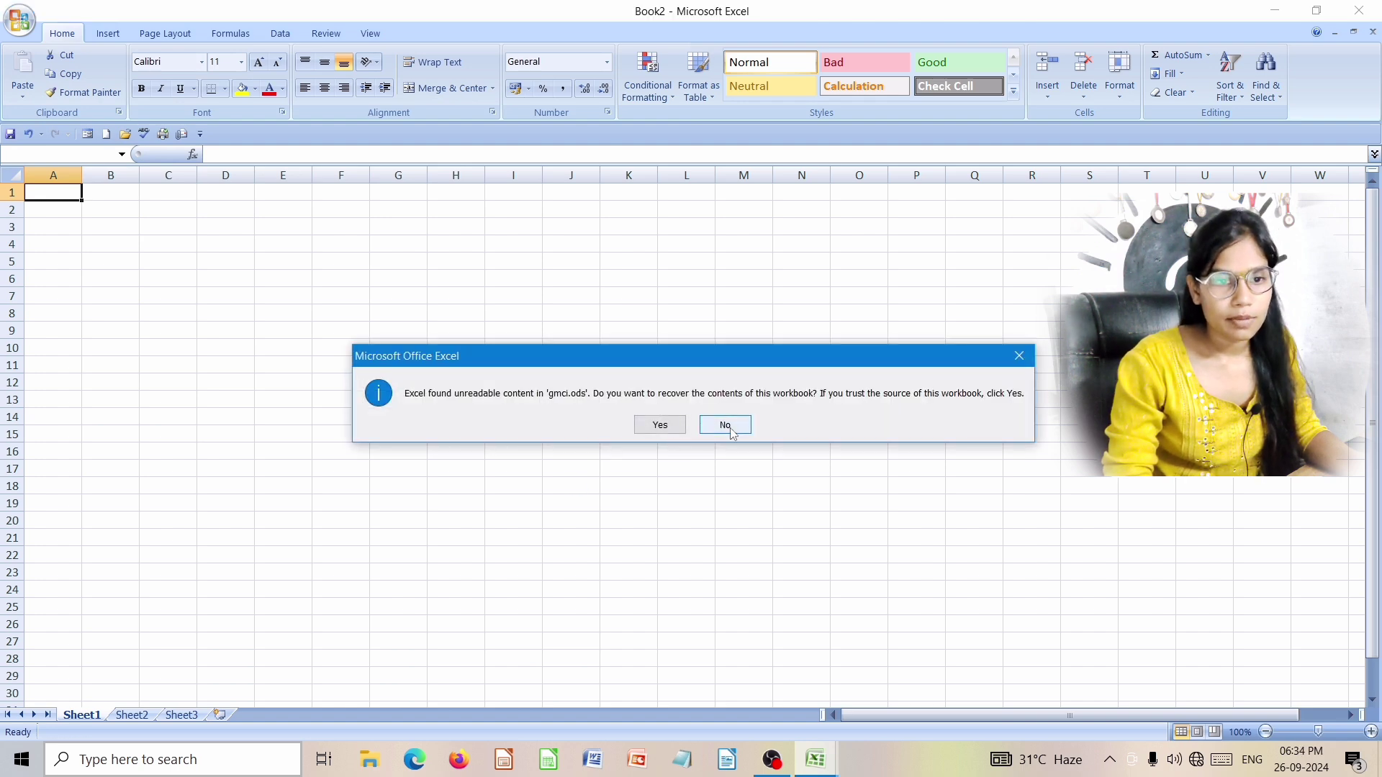
{"action": "left_click", "coordinate": [739, 423]}
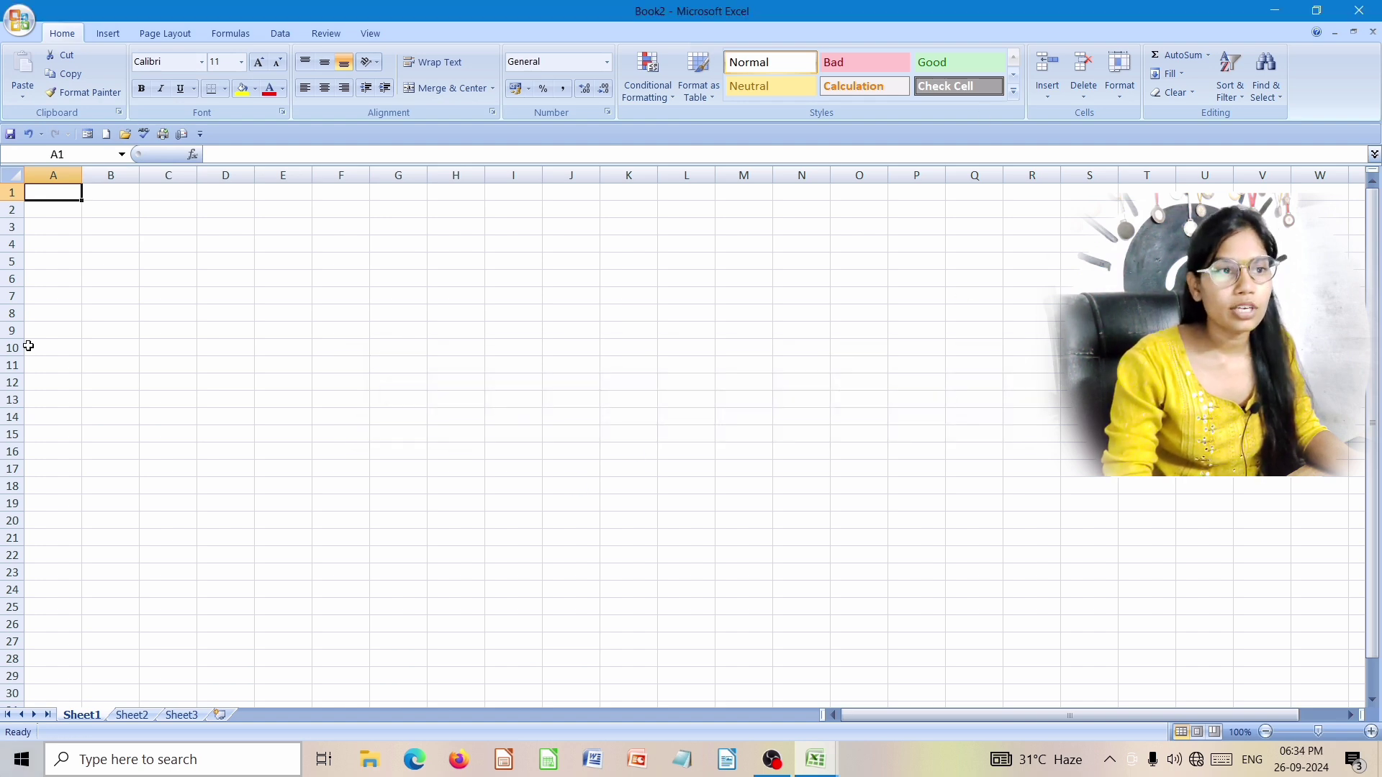
Step: View the save options for the blank Book2 workbook without saving, and close that workbook
{"action": "left_click", "coordinate": [10, 27]}
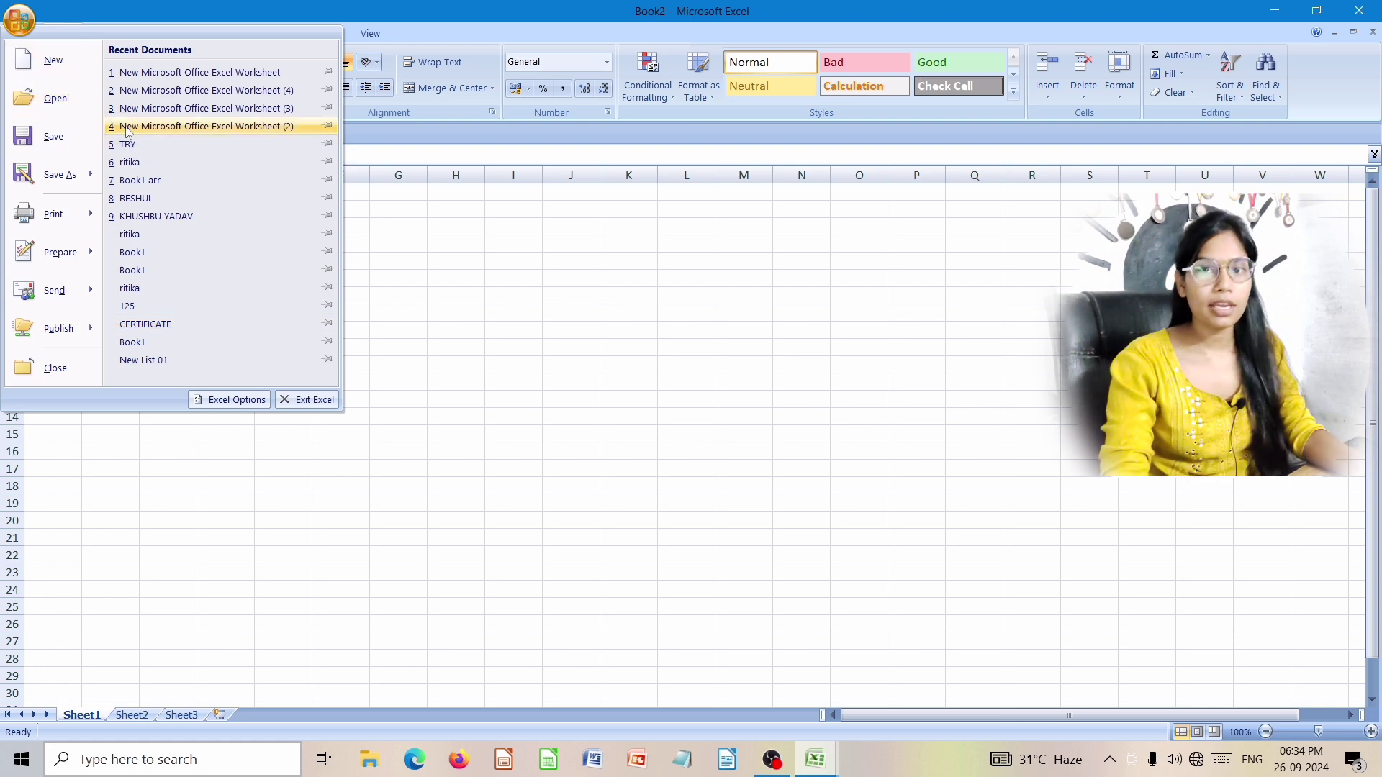
{"action": "left_click", "coordinate": [36, 142]}
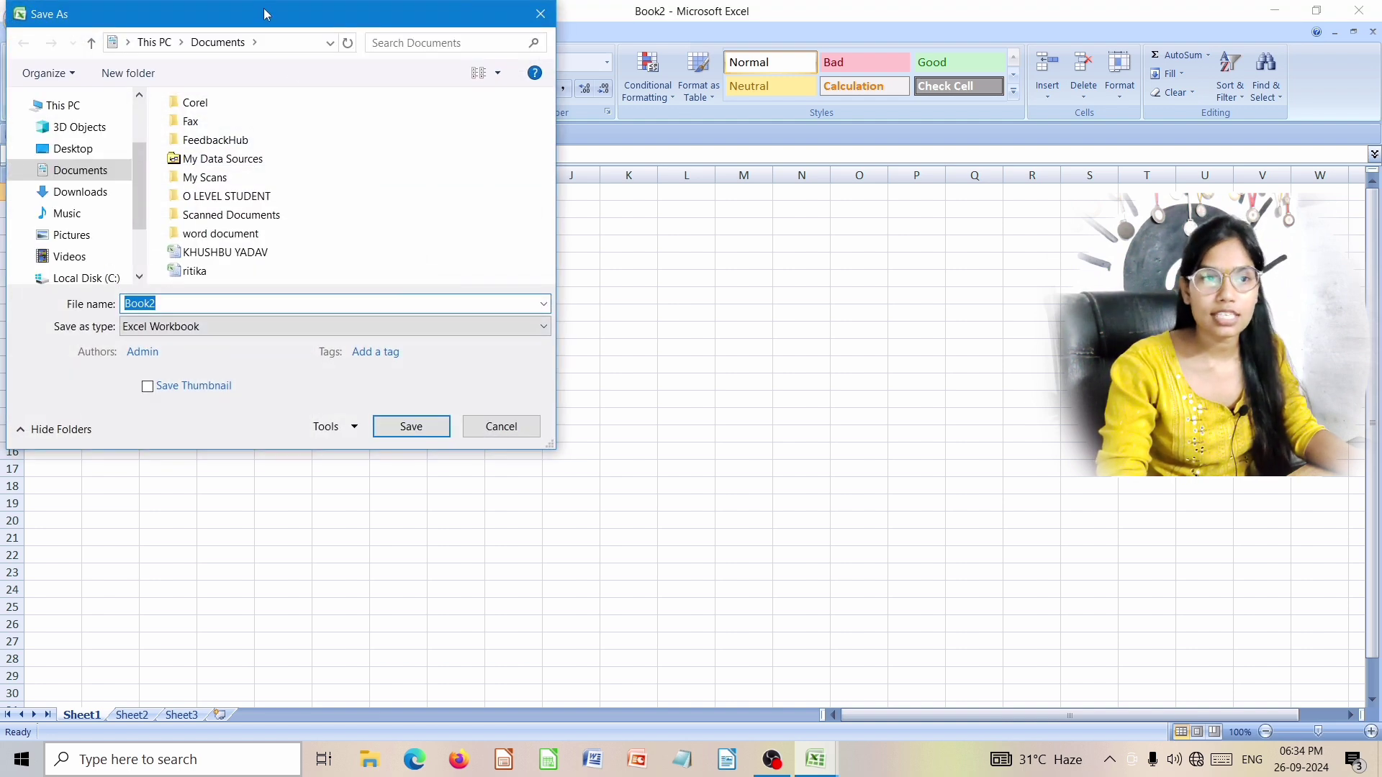
{"action": "left_click_drag", "start_coordinate": [265, 14], "coordinate": [703, 150]}
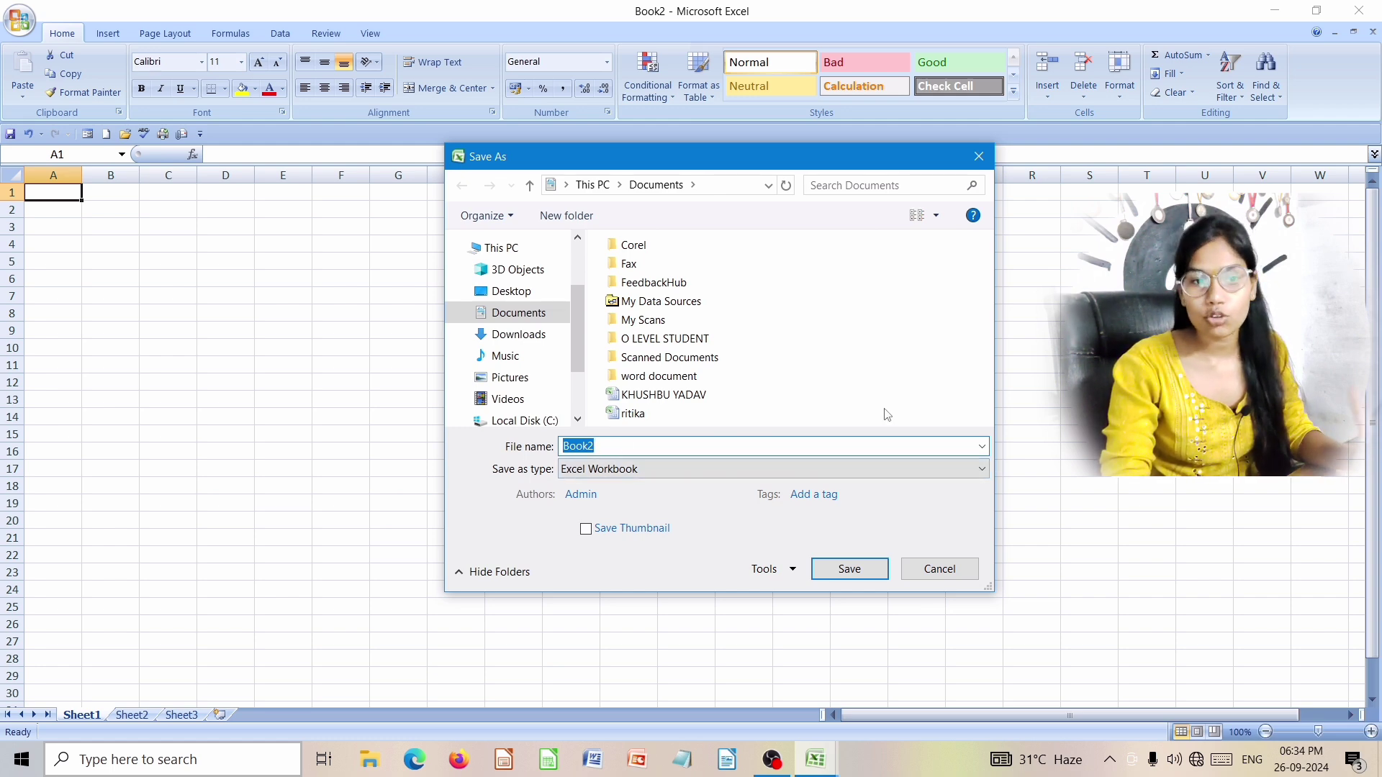
{"action": "left_click", "coordinate": [979, 156]}
{"action": "left_click", "coordinate": [1359, 11]}
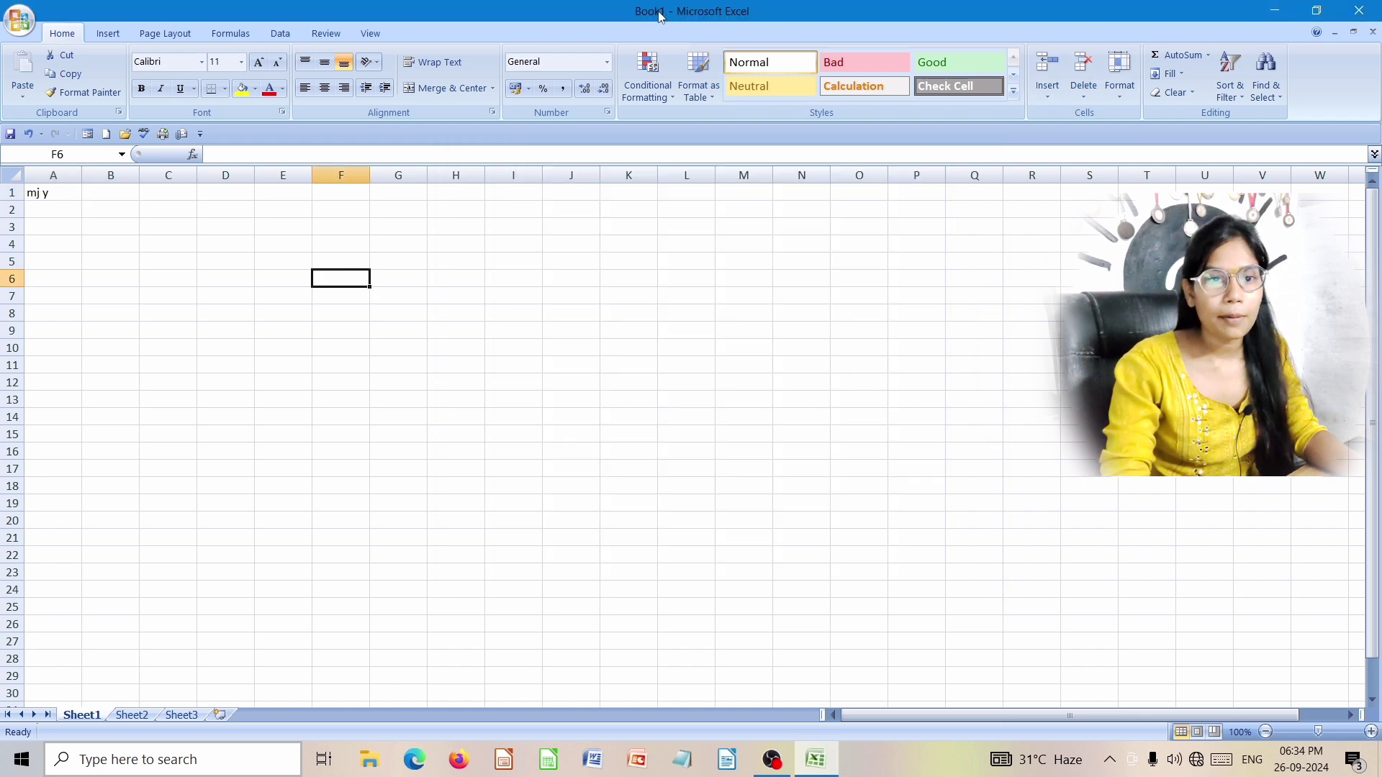
Step: Save the workbook containing "mj y" in the Documents folder under the file name 25
{"action": "left_click", "coordinate": [620, 397]}
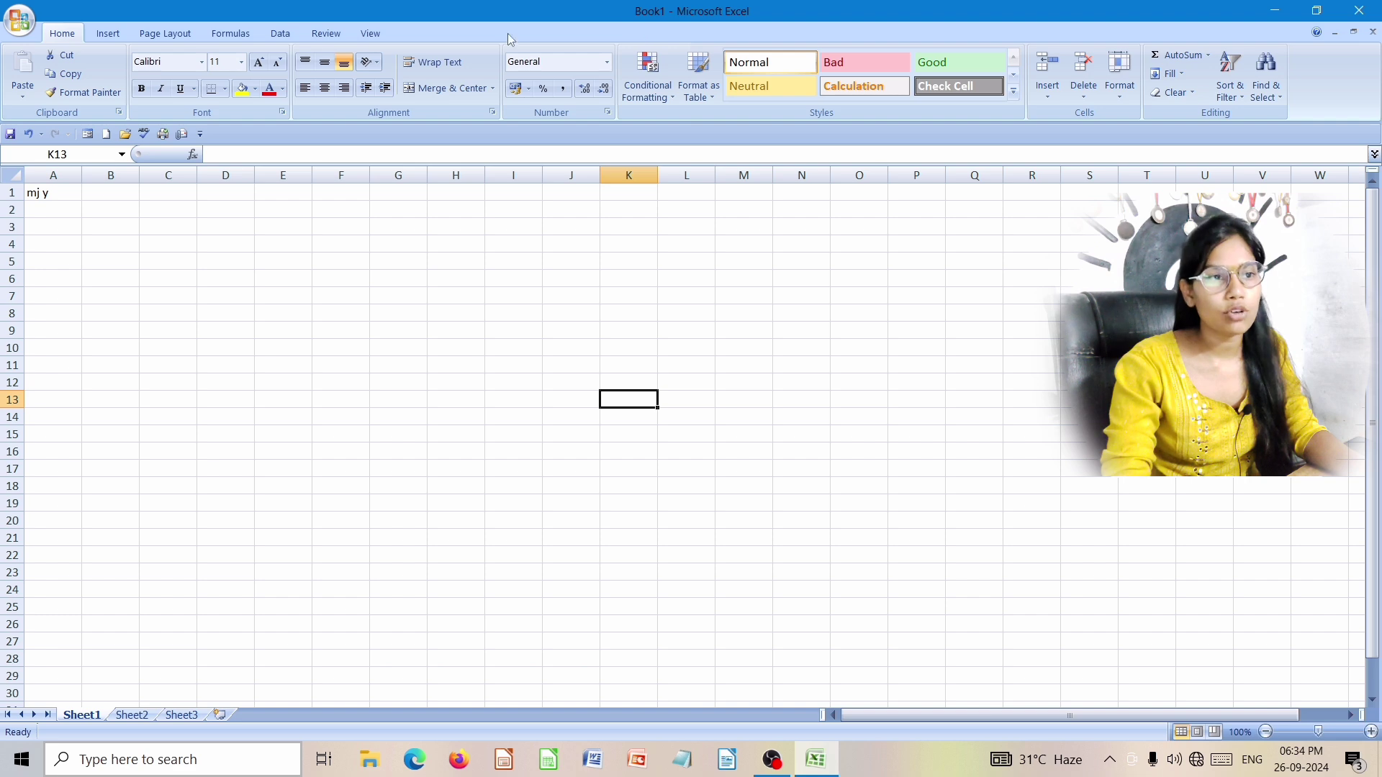
{"action": "left_click", "coordinate": [19, 20]}
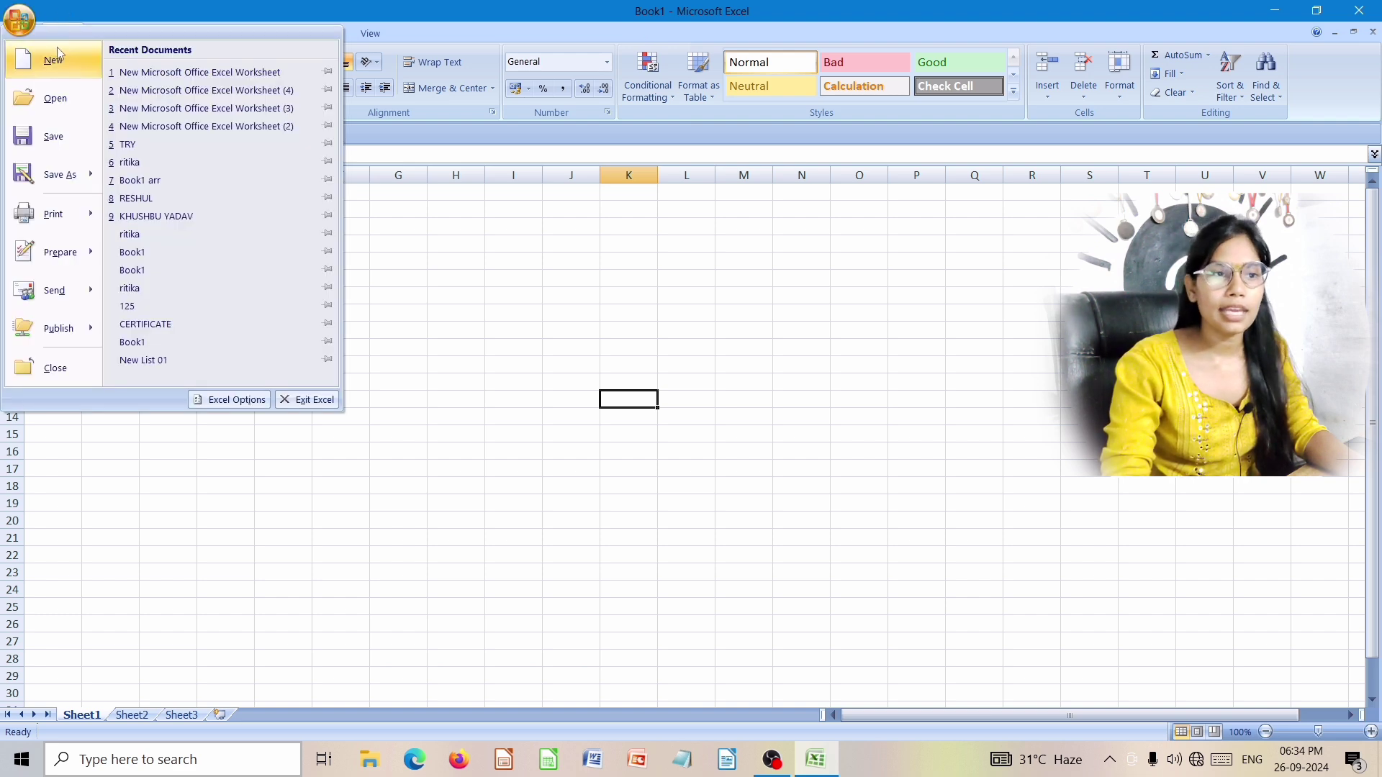
{"action": "left_click", "coordinate": [481, 337]}
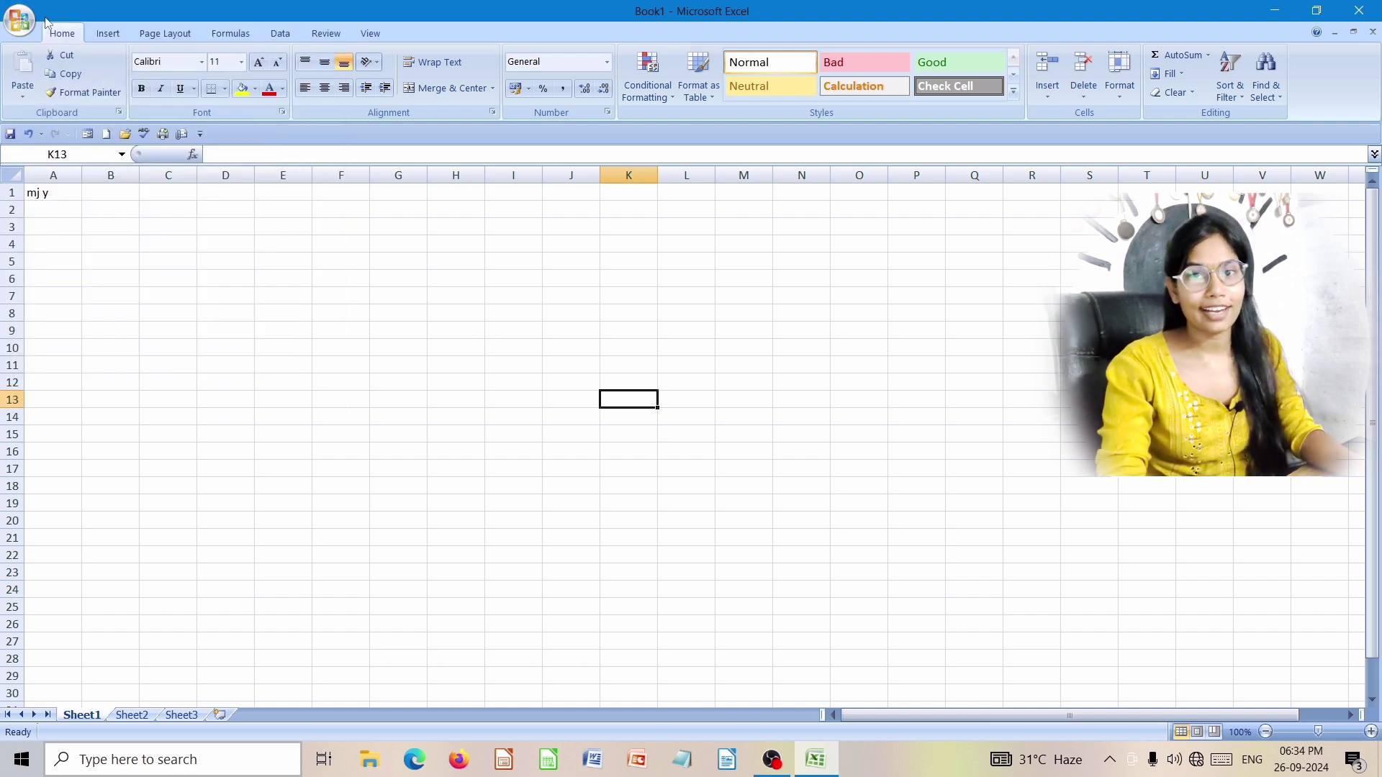
{"action": "left_click", "coordinate": [31, 26]}
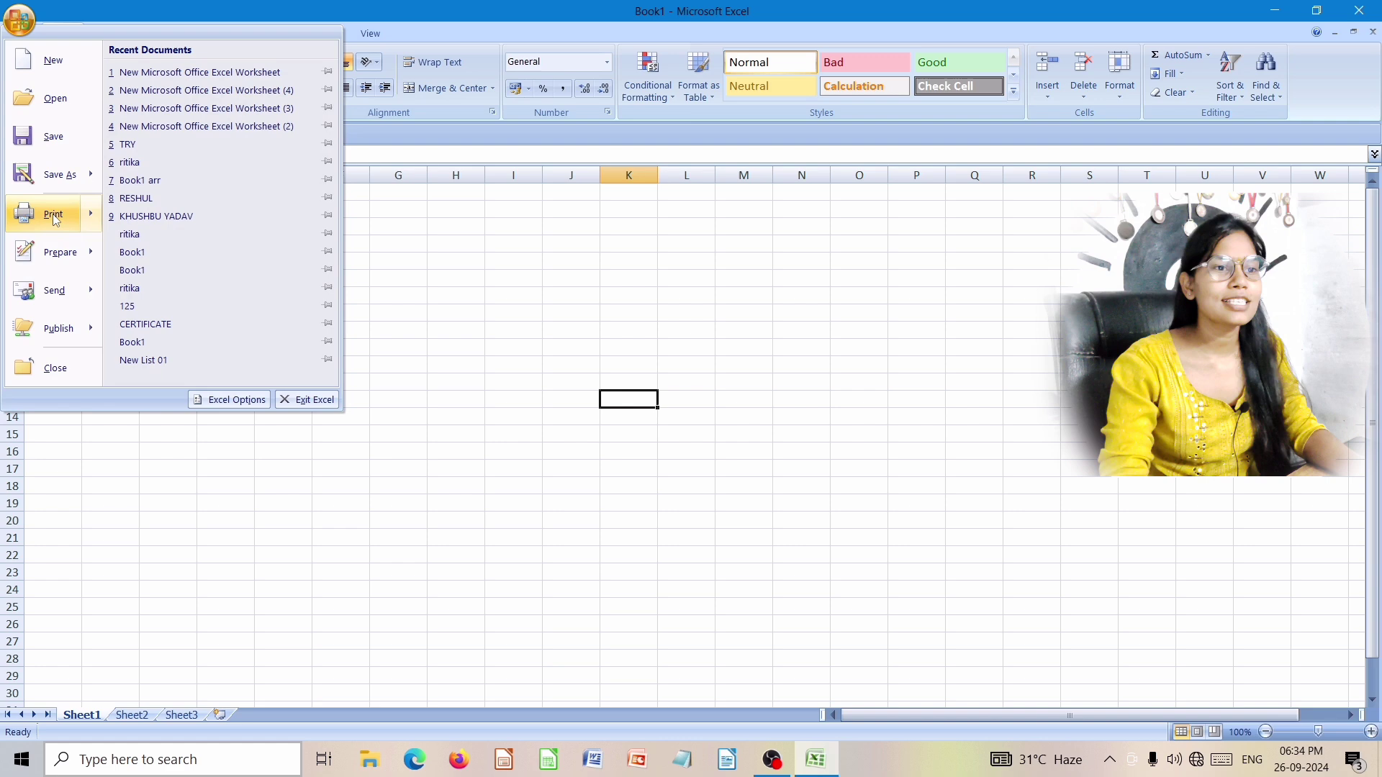
{"action": "left_click", "coordinate": [54, 152]}
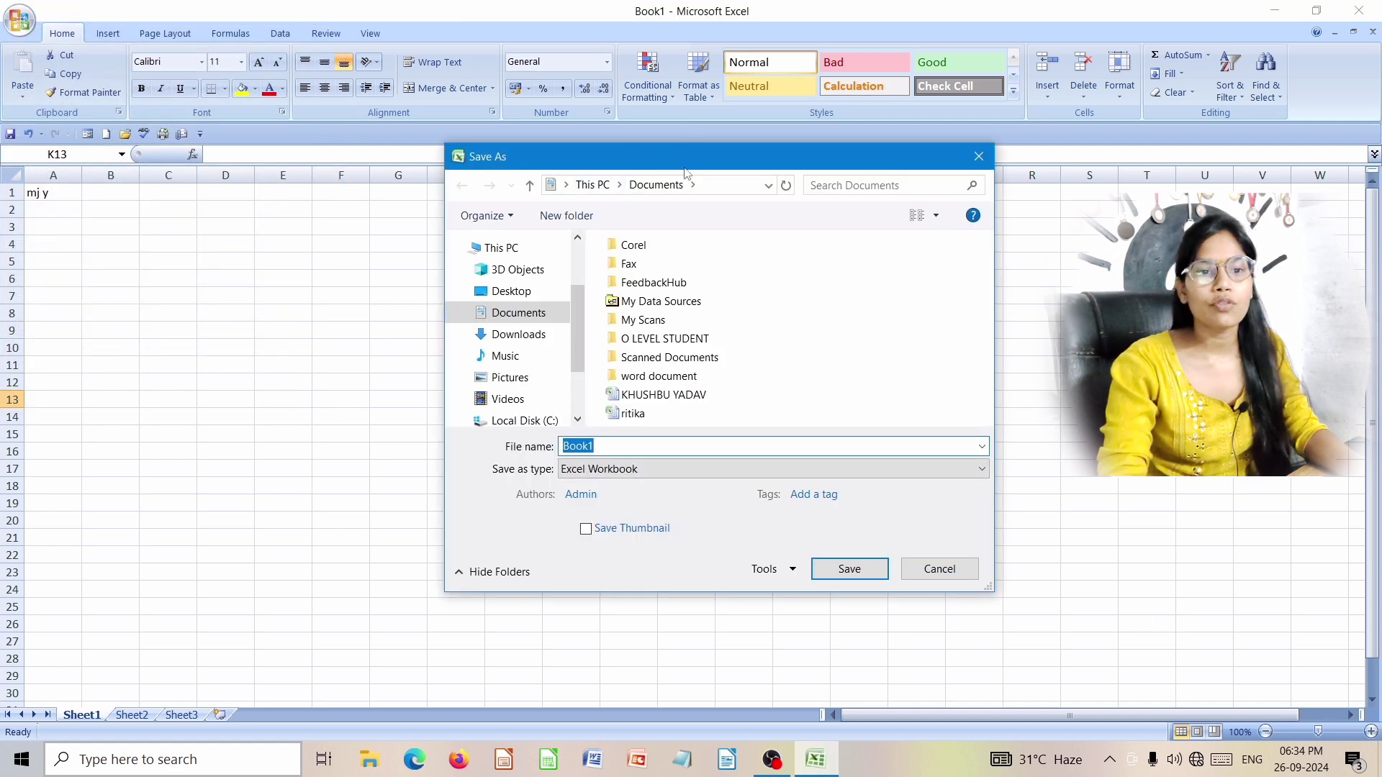
{"action": "left_click_drag", "start_coordinate": [662, 157], "coordinate": [452, 92]}
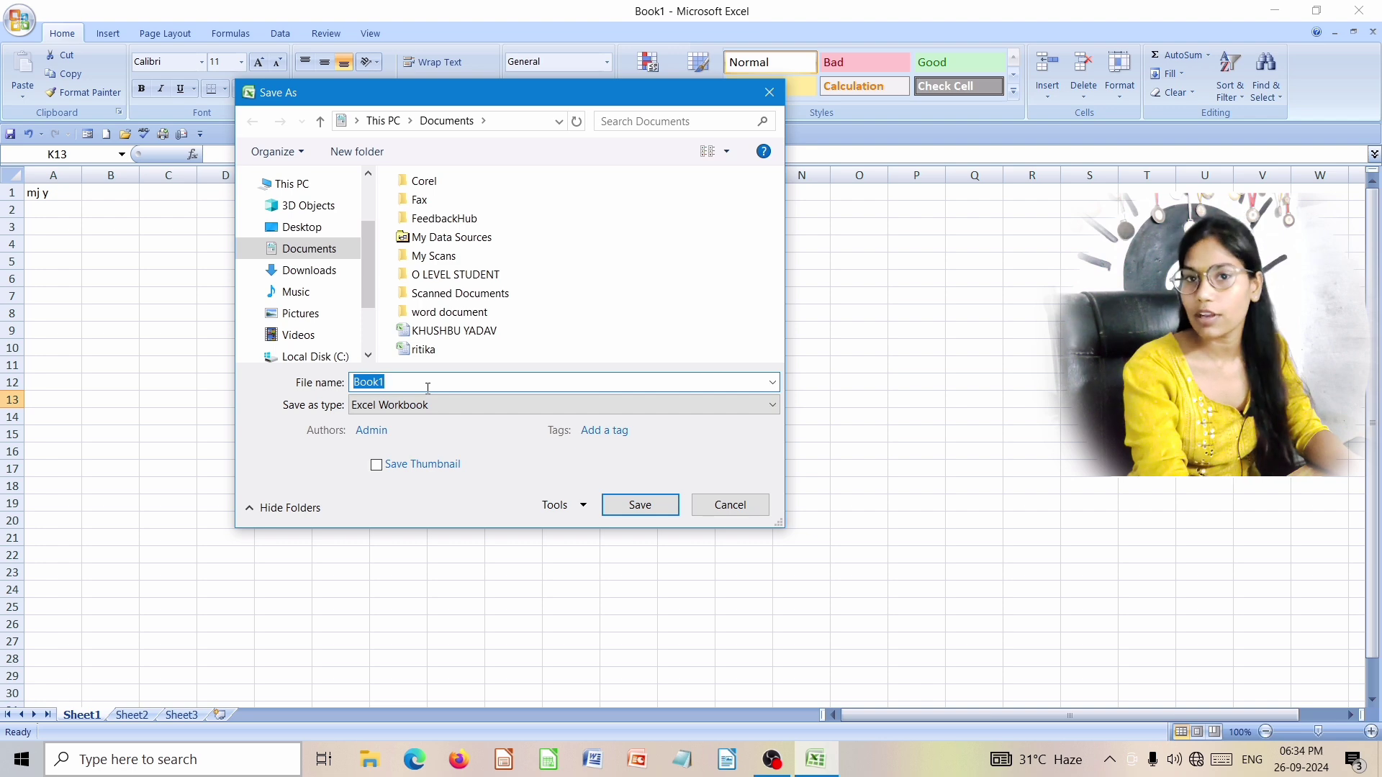
{"action": "key", "text": "BackSpace"}
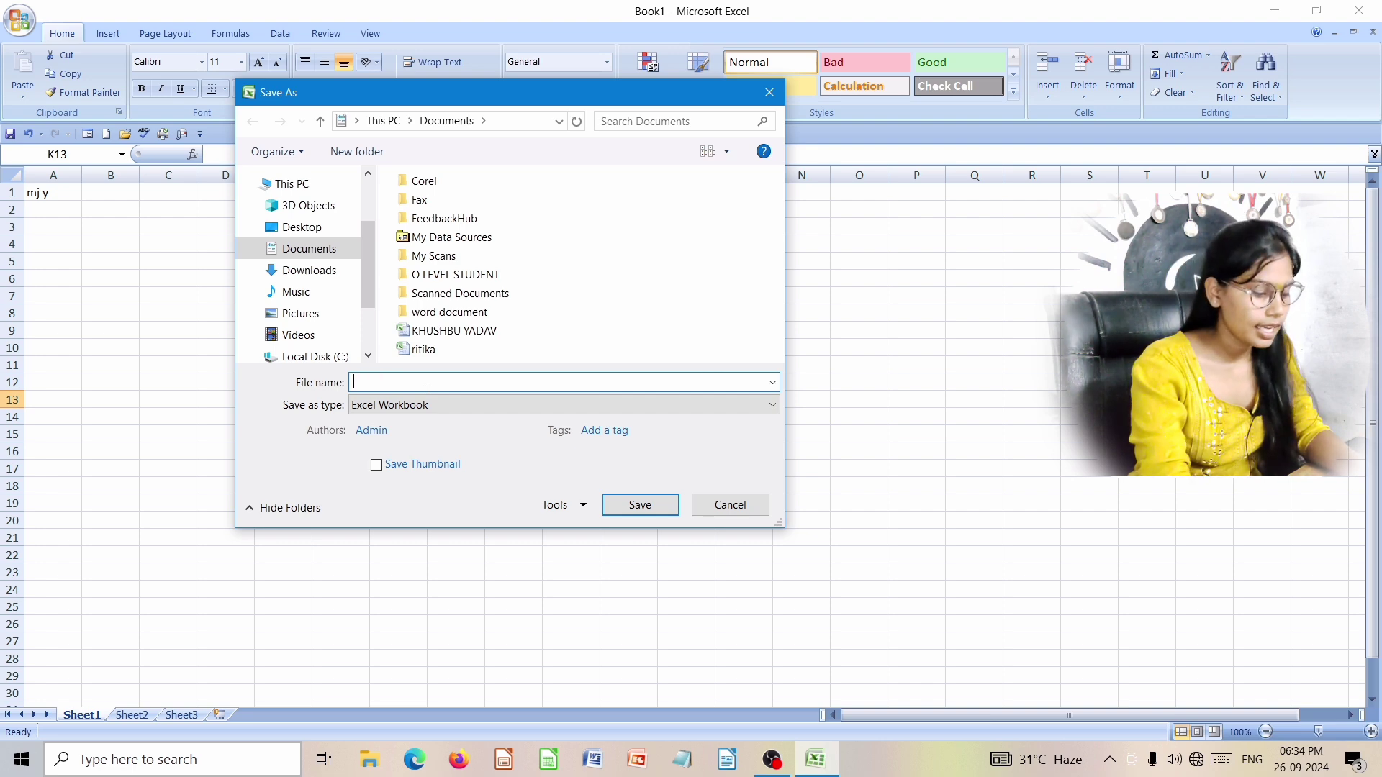
{"action": "type", "text": "25"}
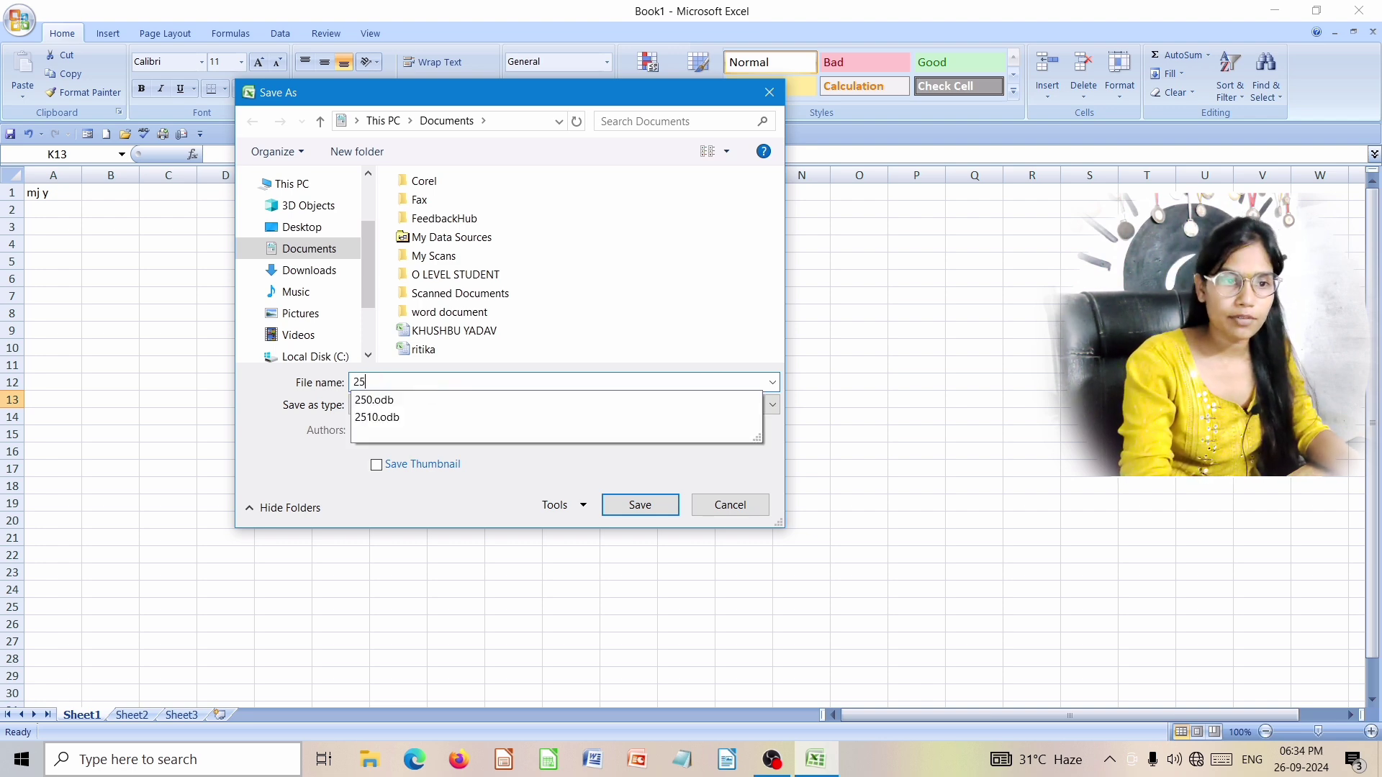
{"action": "key", "text": "Return"}
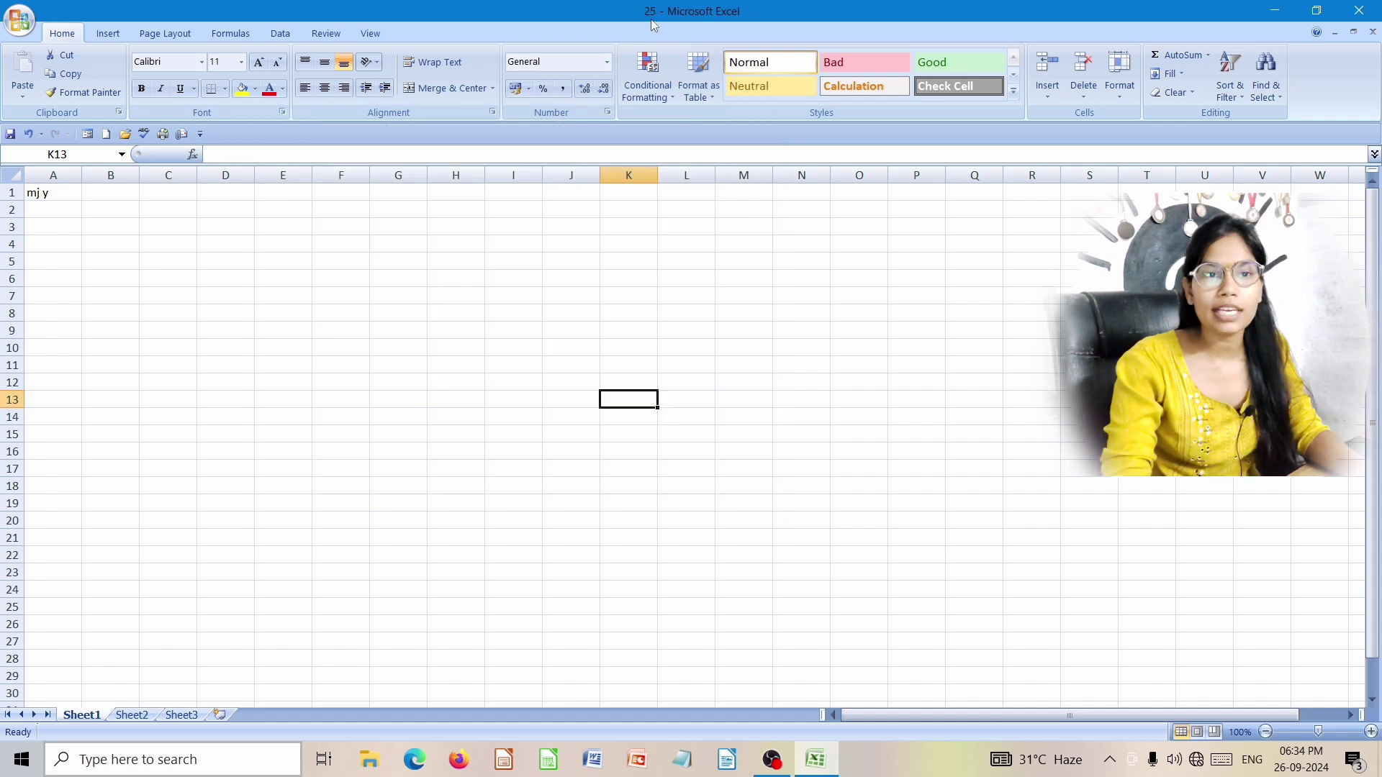
Step: Examine the Save As formats and dialog for workbook 25 without saving a copy
{"action": "left_click", "coordinate": [19, 21]}
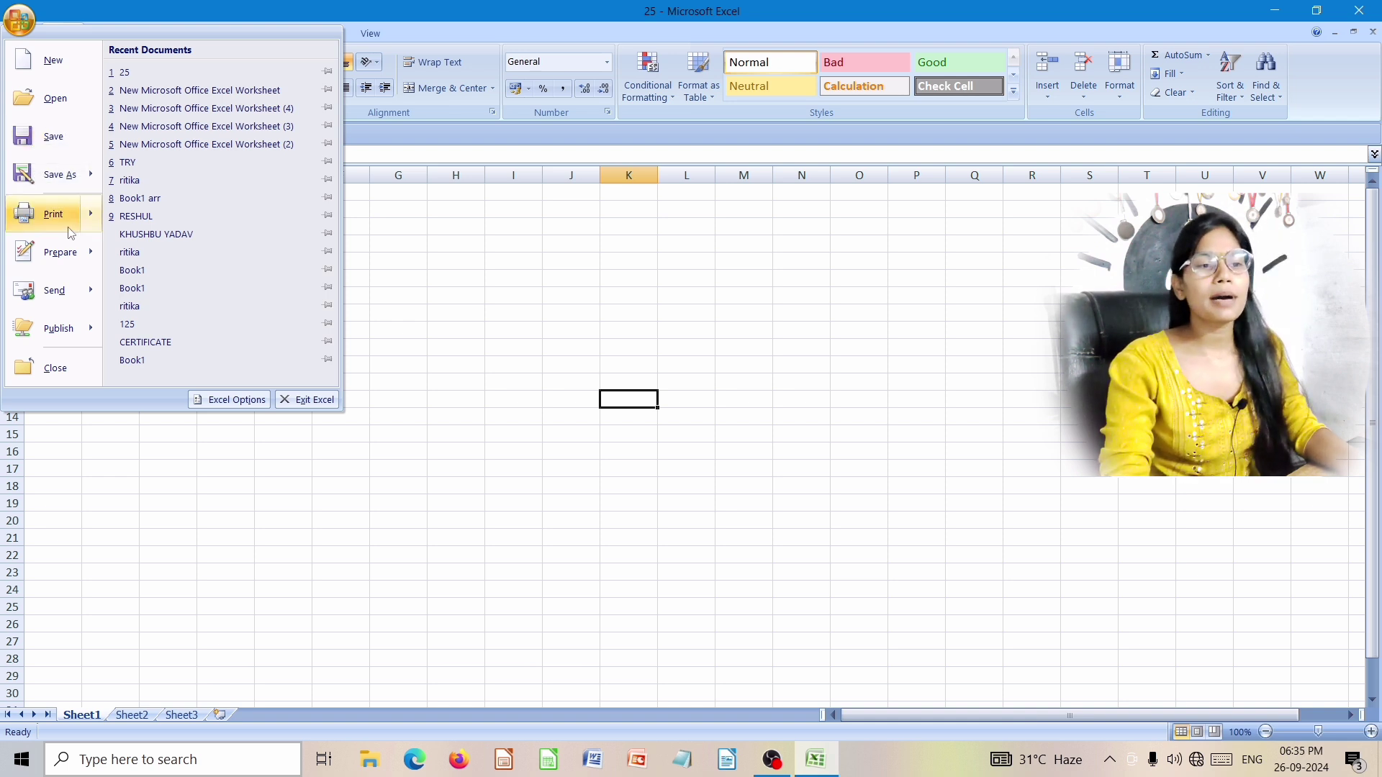
{"action": "mouse_move", "coordinate": [61, 176]}
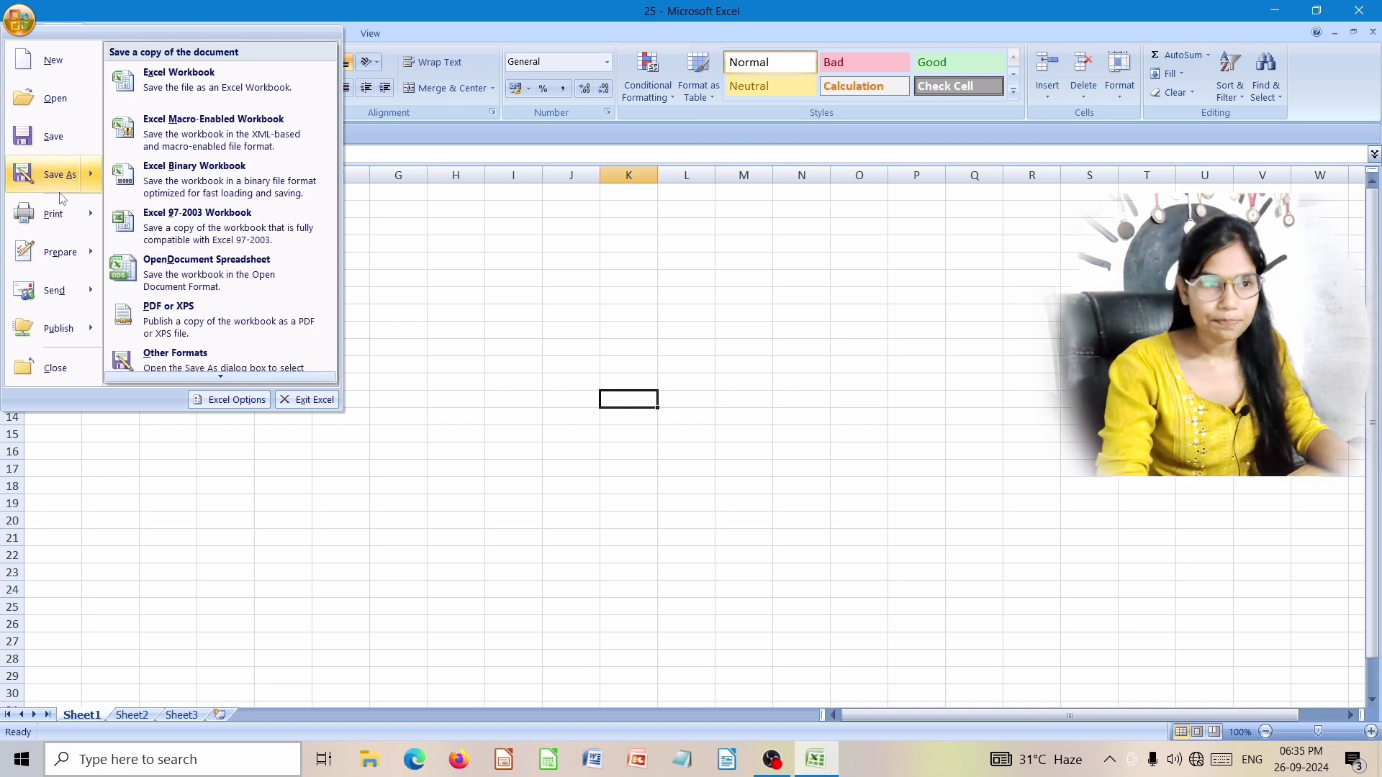
{"action": "left_click", "coordinate": [52, 177]}
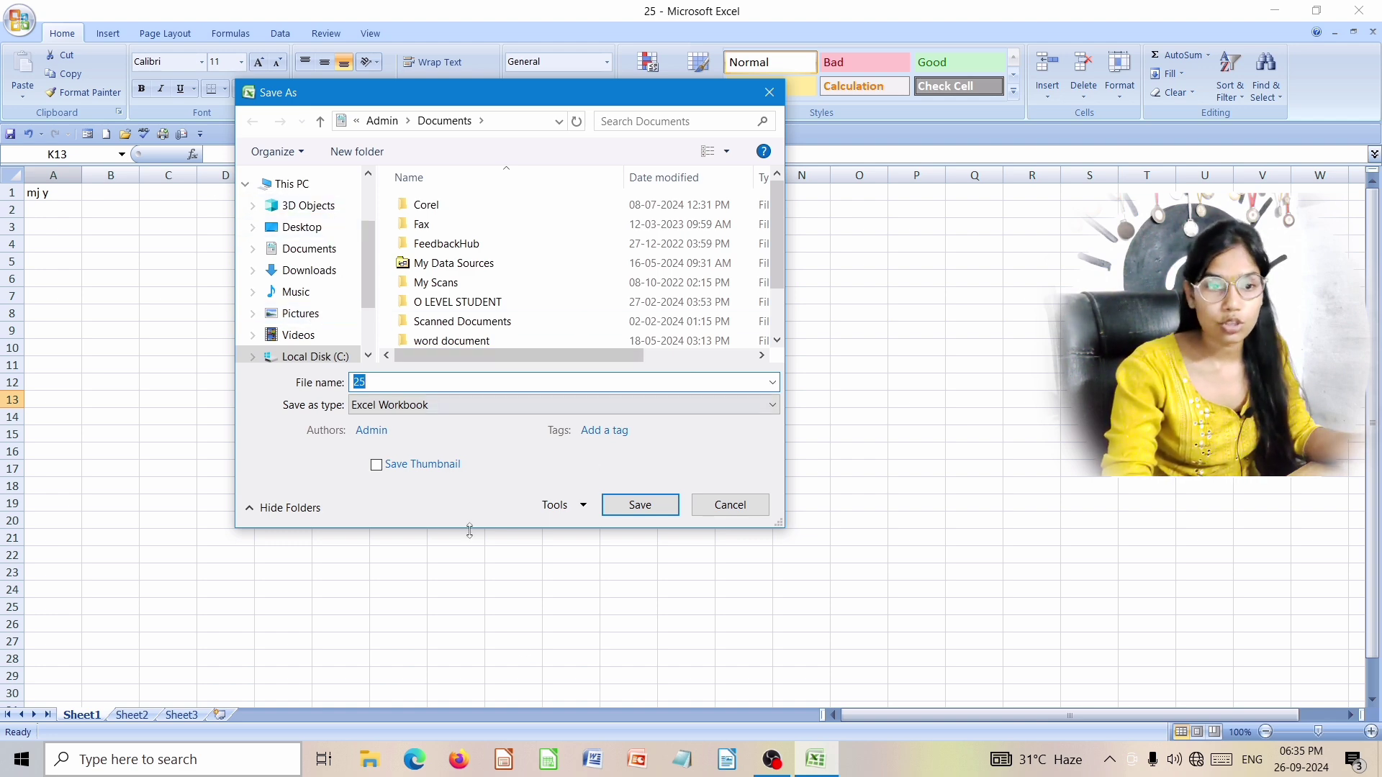
{"action": "left_click", "coordinate": [719, 508]}
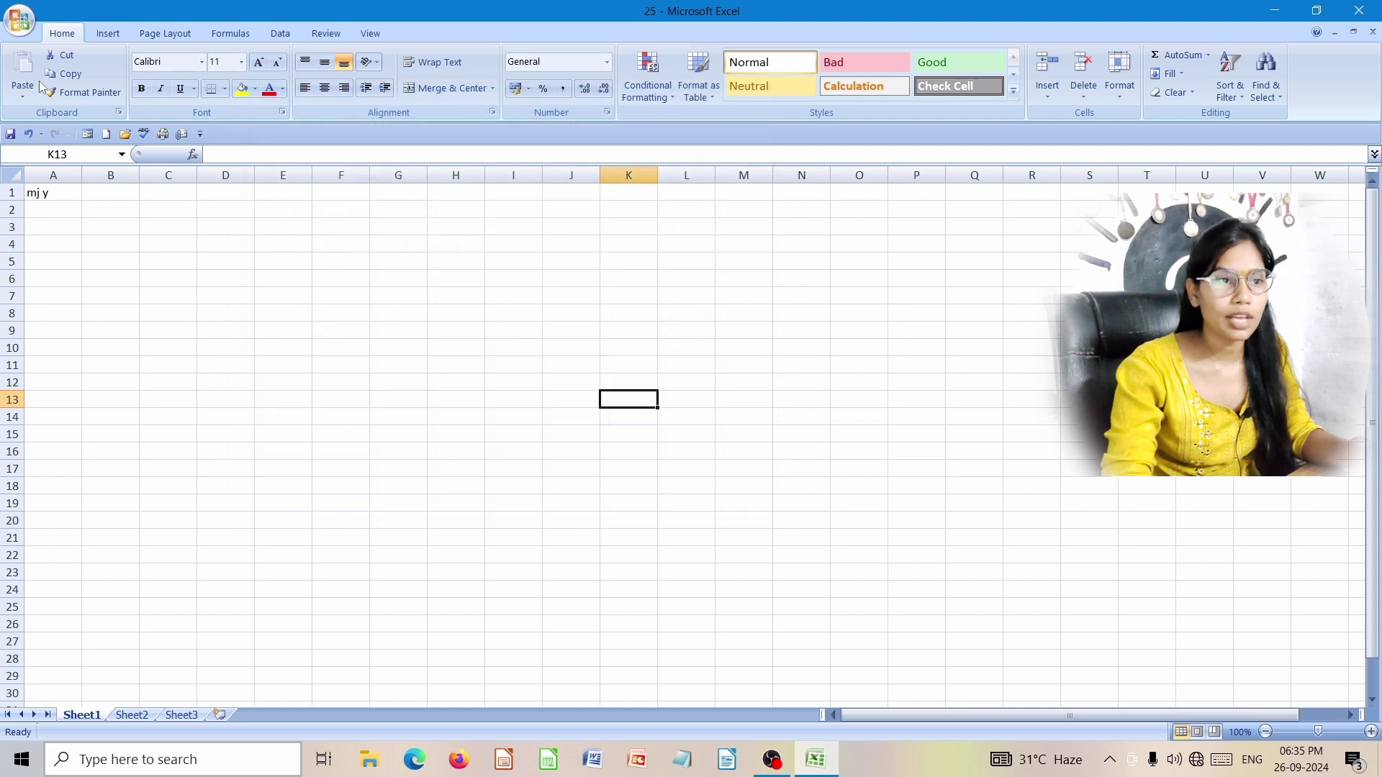
Step: Examine the Office Button's Prepare, Send and Publish options for the saved workbook
{"action": "left_click", "coordinate": [19, 20]}
{"action": "mouse_move", "coordinate": [81, 228]}
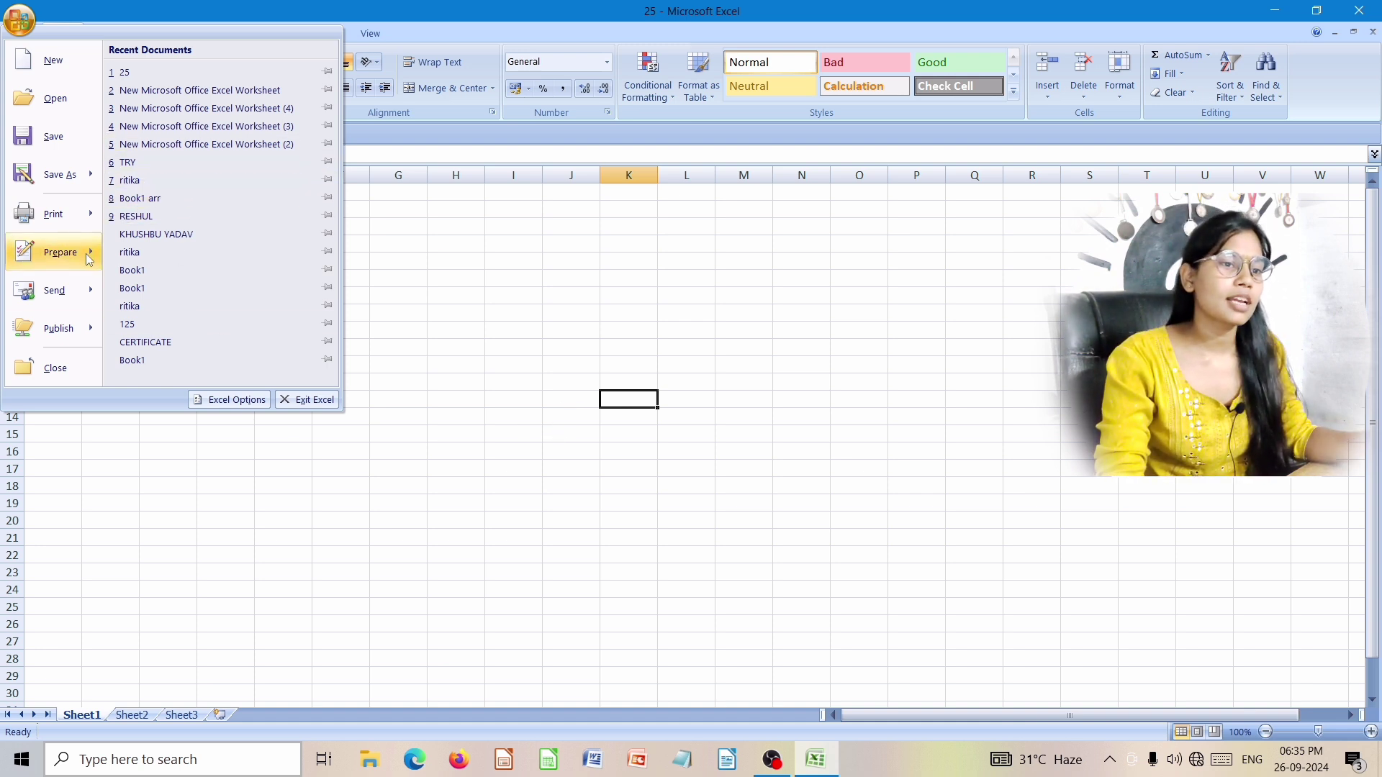
{"action": "mouse_move", "coordinate": [89, 256]}
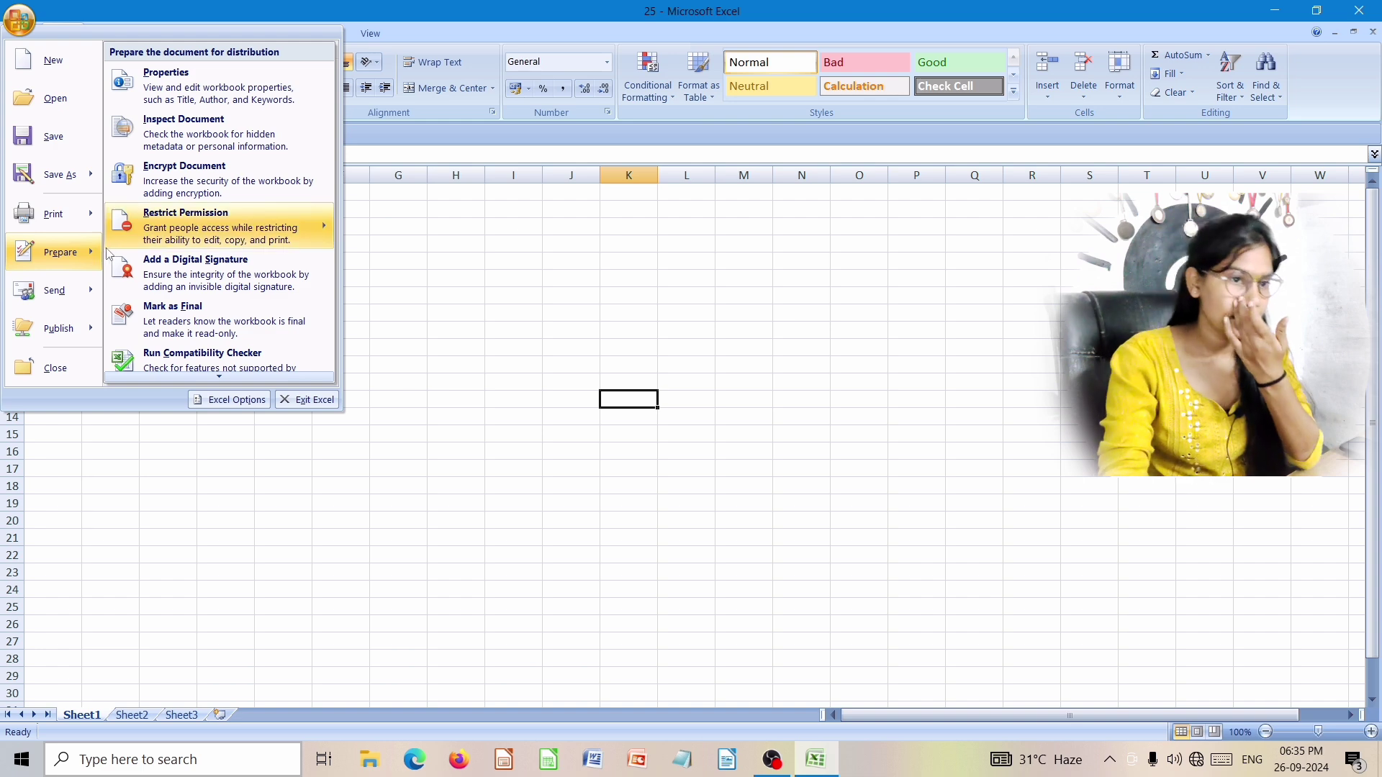
{"action": "mouse_move", "coordinate": [181, 231]}
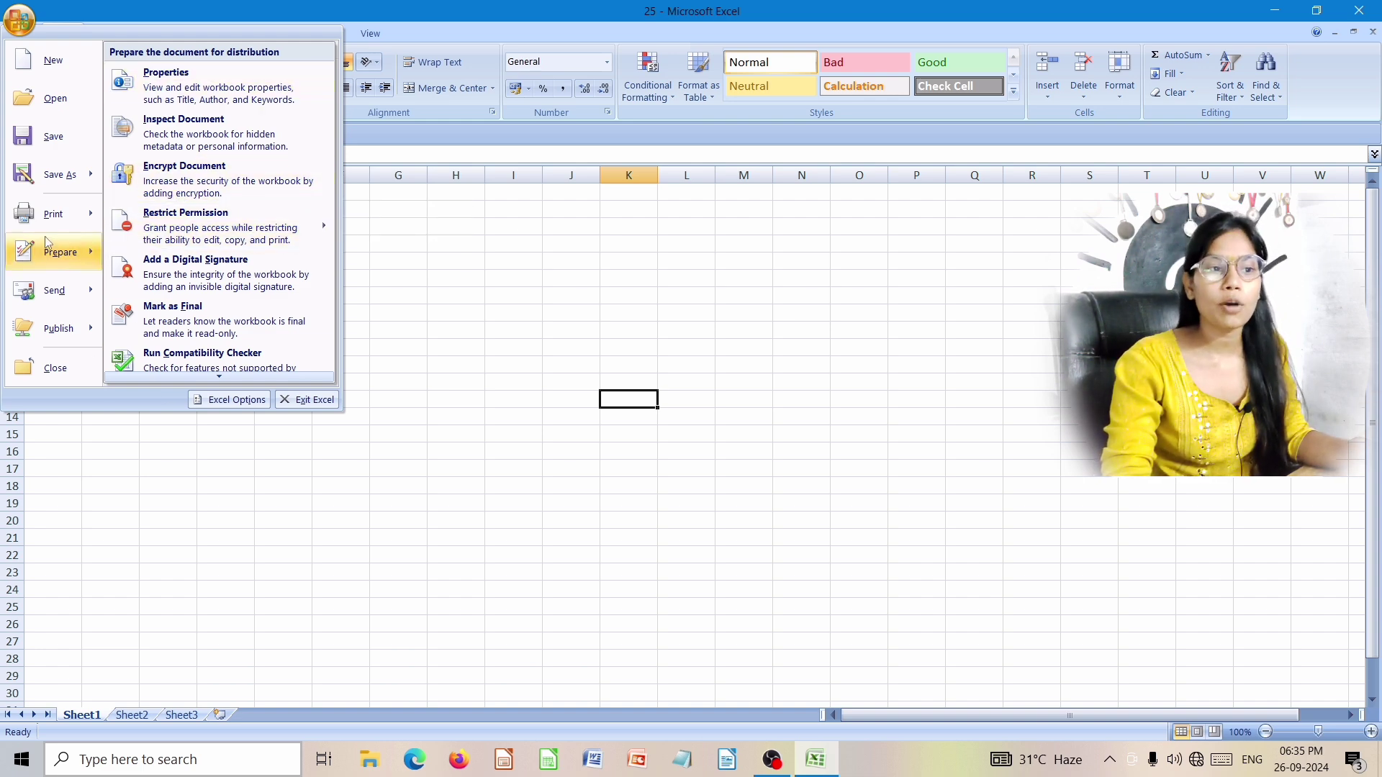
{"action": "mouse_move", "coordinate": [61, 292]}
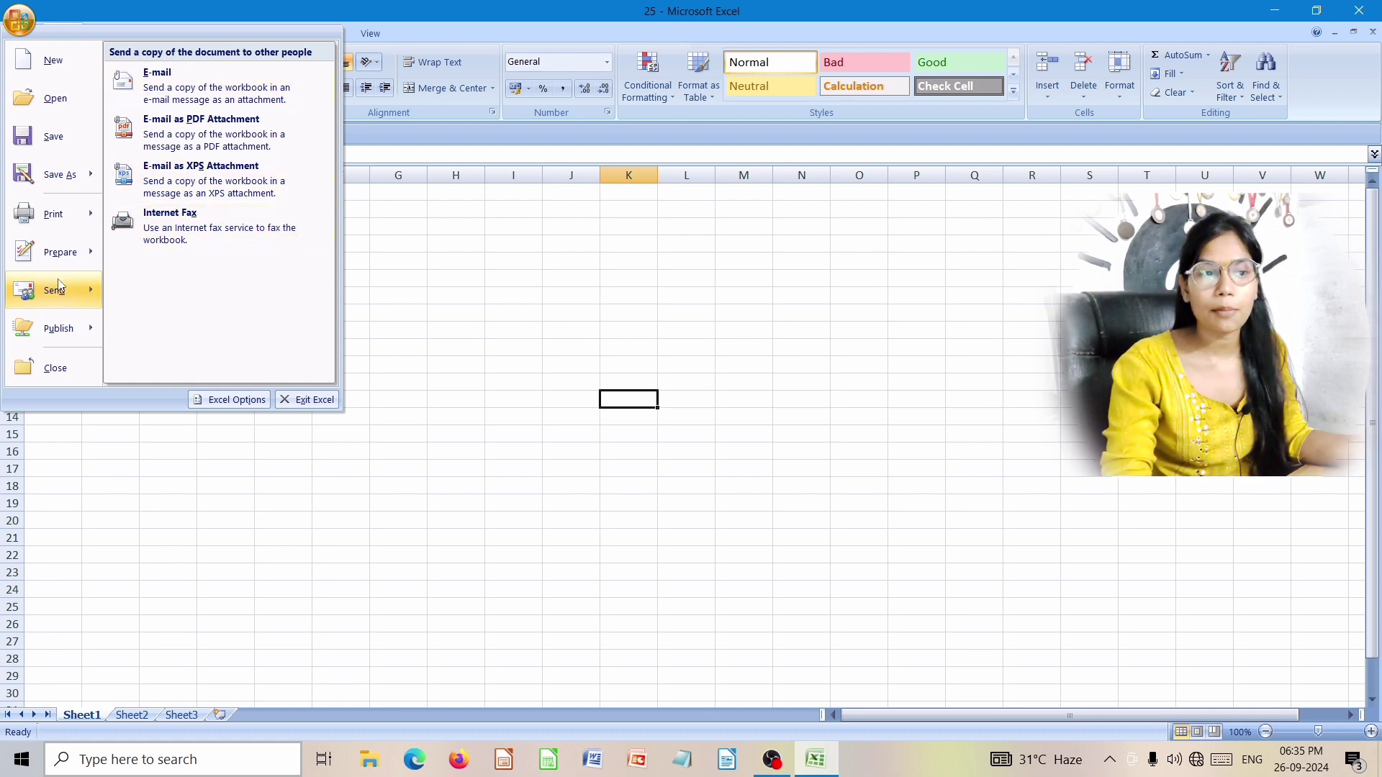
{"action": "mouse_move", "coordinate": [86, 324]}
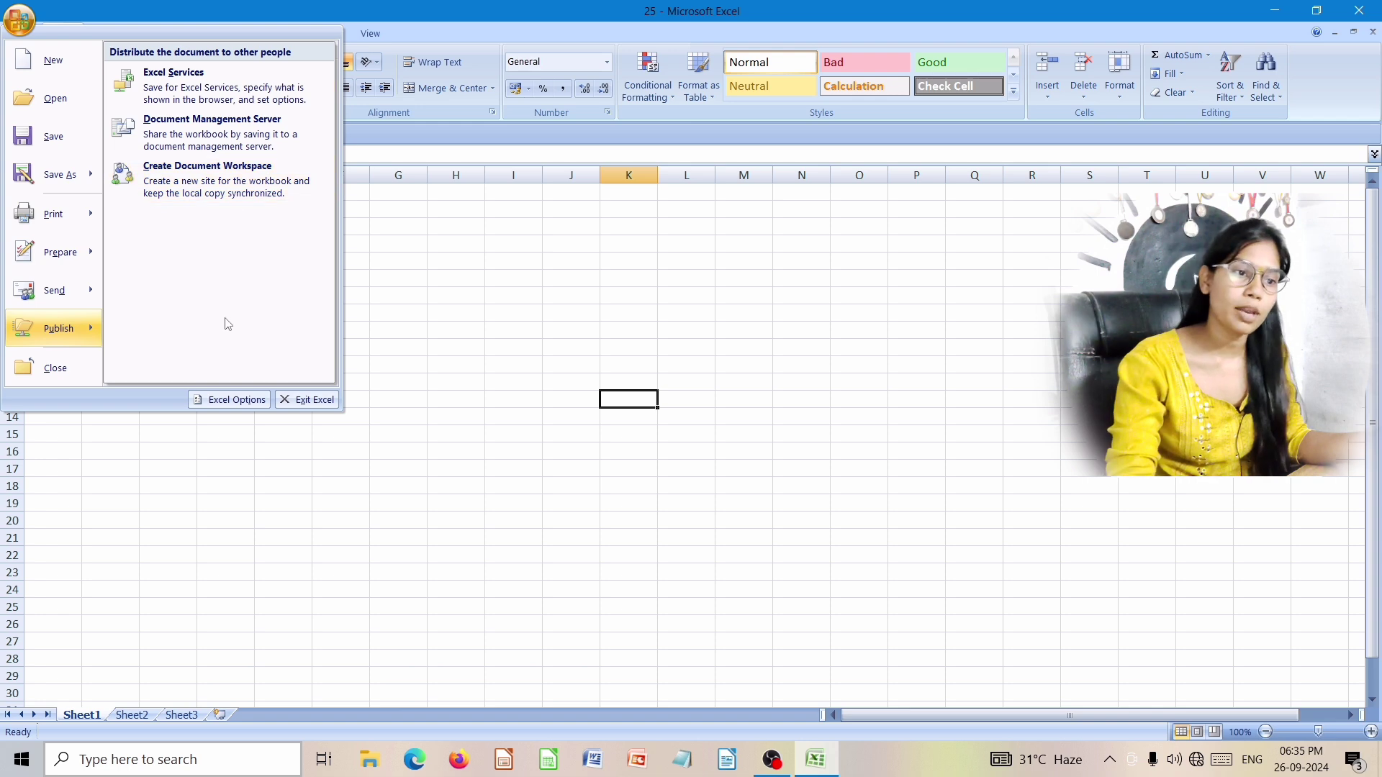
{"action": "left_click", "coordinate": [429, 377]}
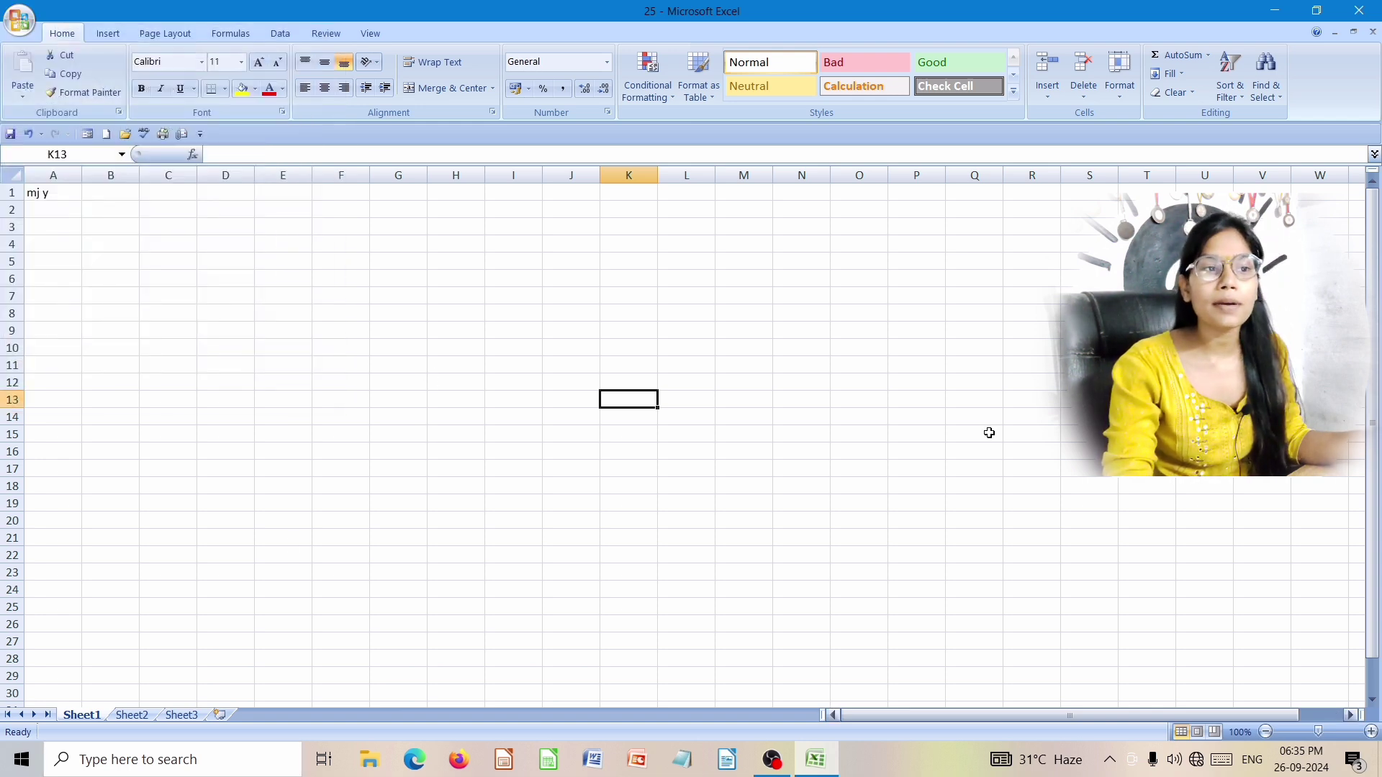
Step: Look at the Office Button's Close command and recent documents, leaving workbook 25 open
{"action": "left_click", "coordinate": [18, 19]}
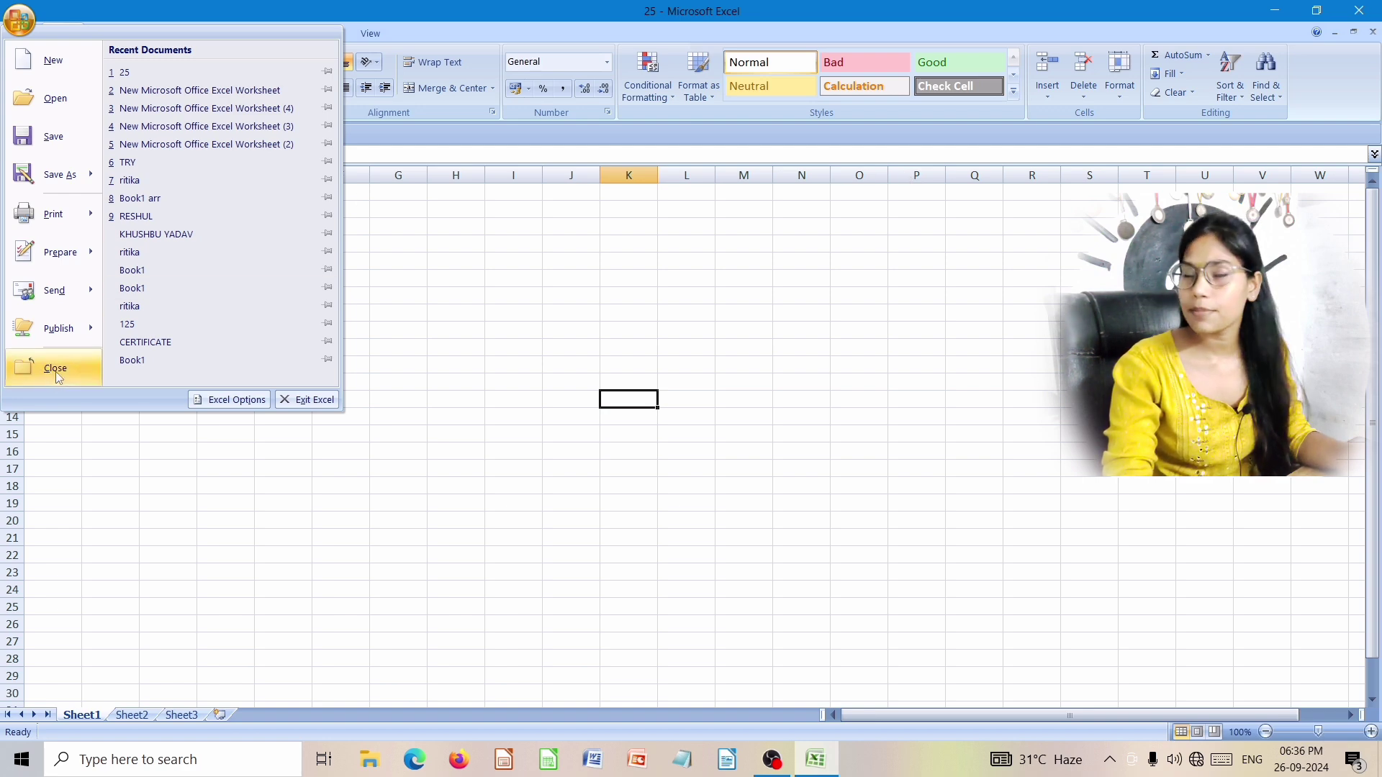
{"action": "left_click", "coordinate": [421, 299]}
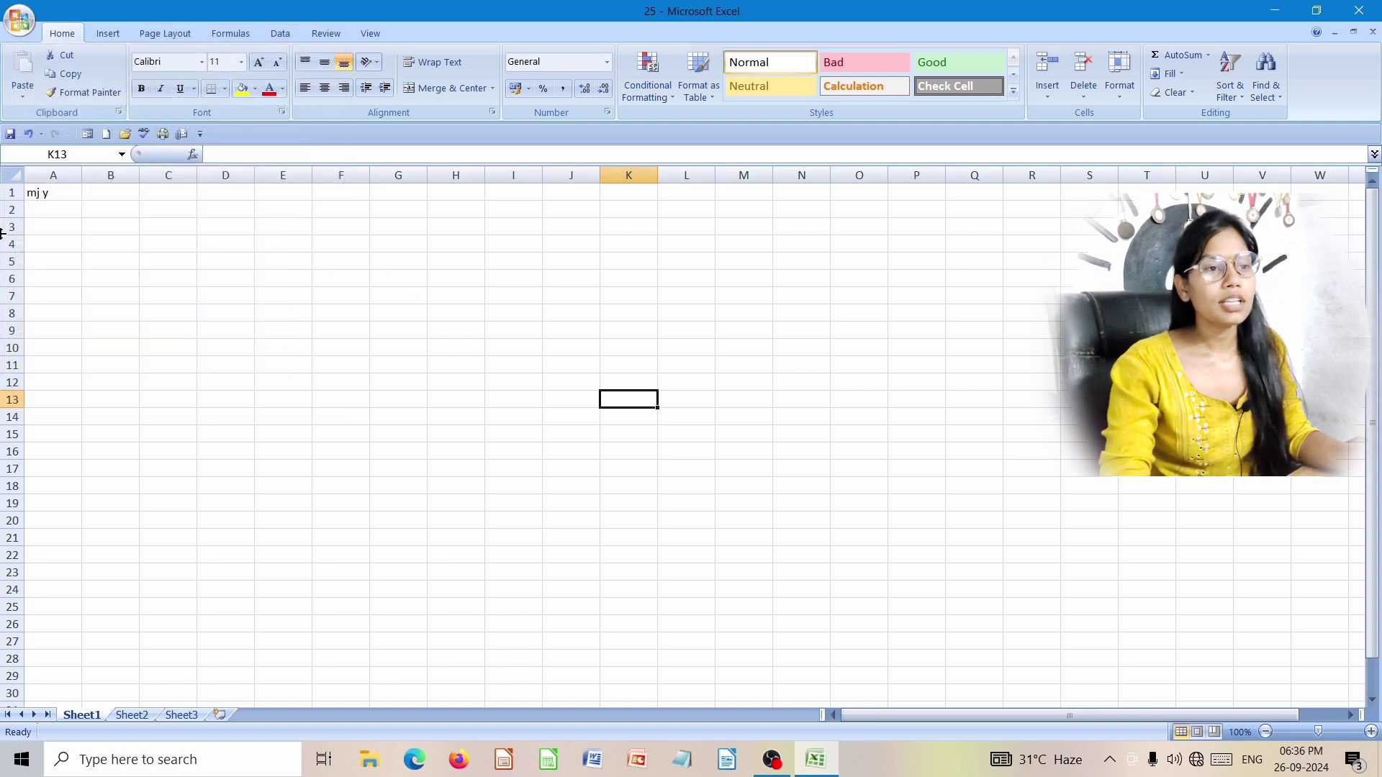
{"action": "left_click", "coordinate": [19, 20]}
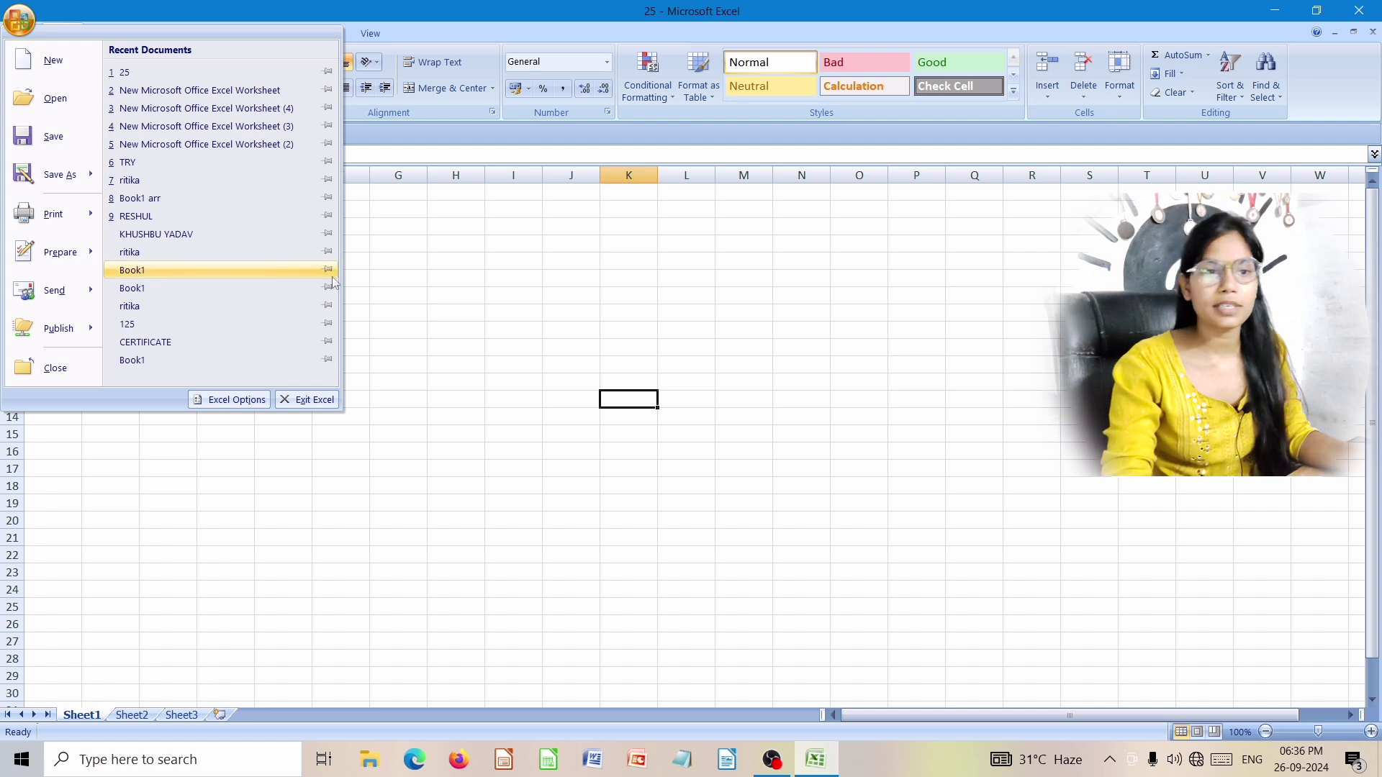
{"action": "left_click", "coordinate": [425, 302]}
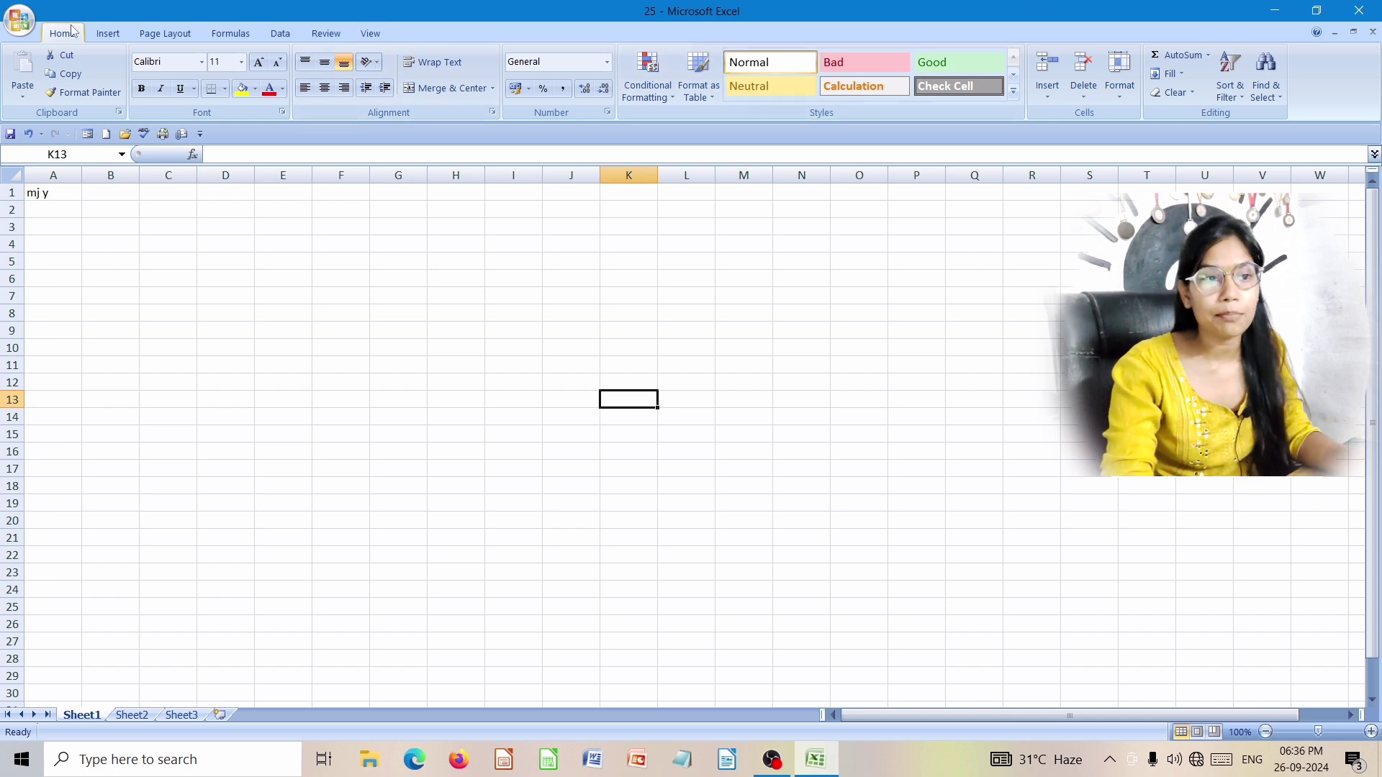
Step: Look through the Insert, Page Layout, Formulas, Data, Review and View ribbon commands, ending on the Home commands
{"action": "left_click", "coordinate": [108, 35]}
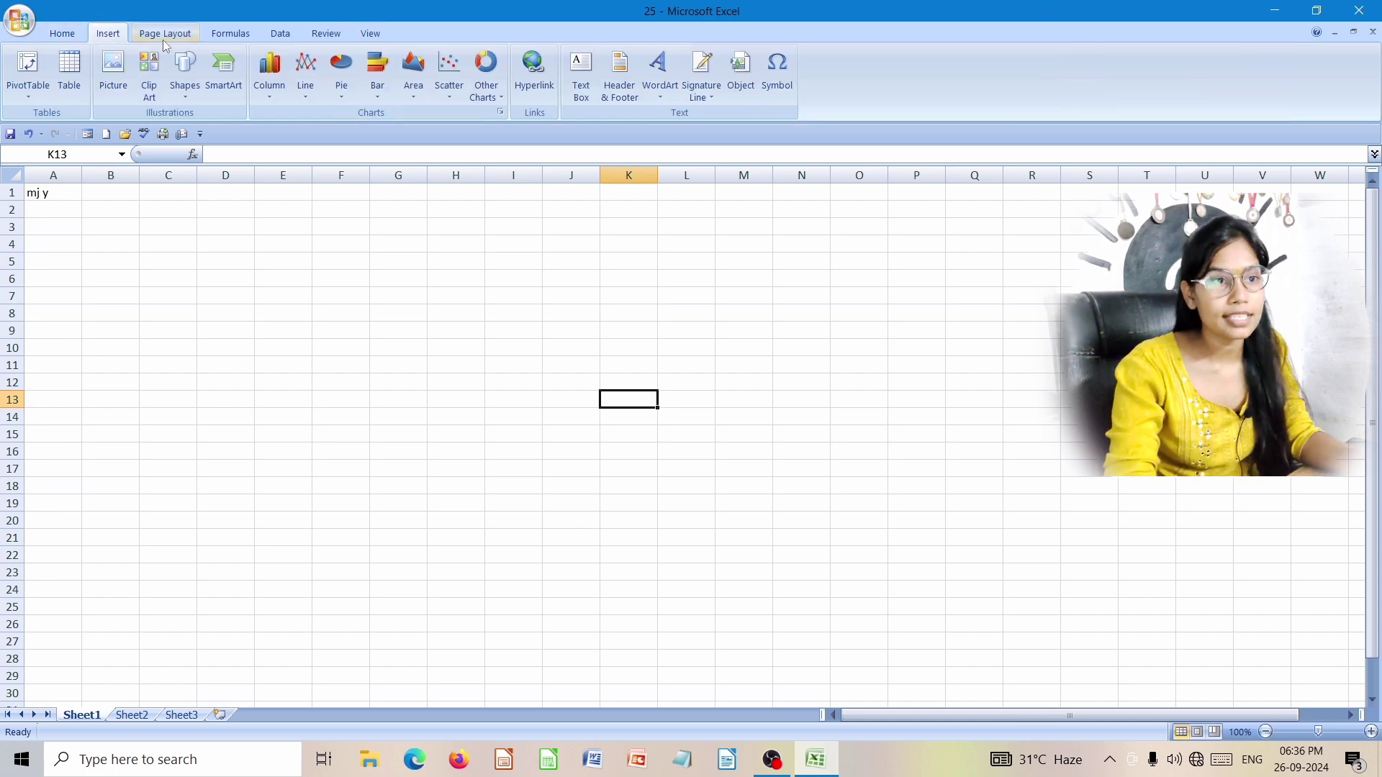
{"action": "left_click", "coordinate": [163, 40]}
{"action": "left_click", "coordinate": [238, 34]}
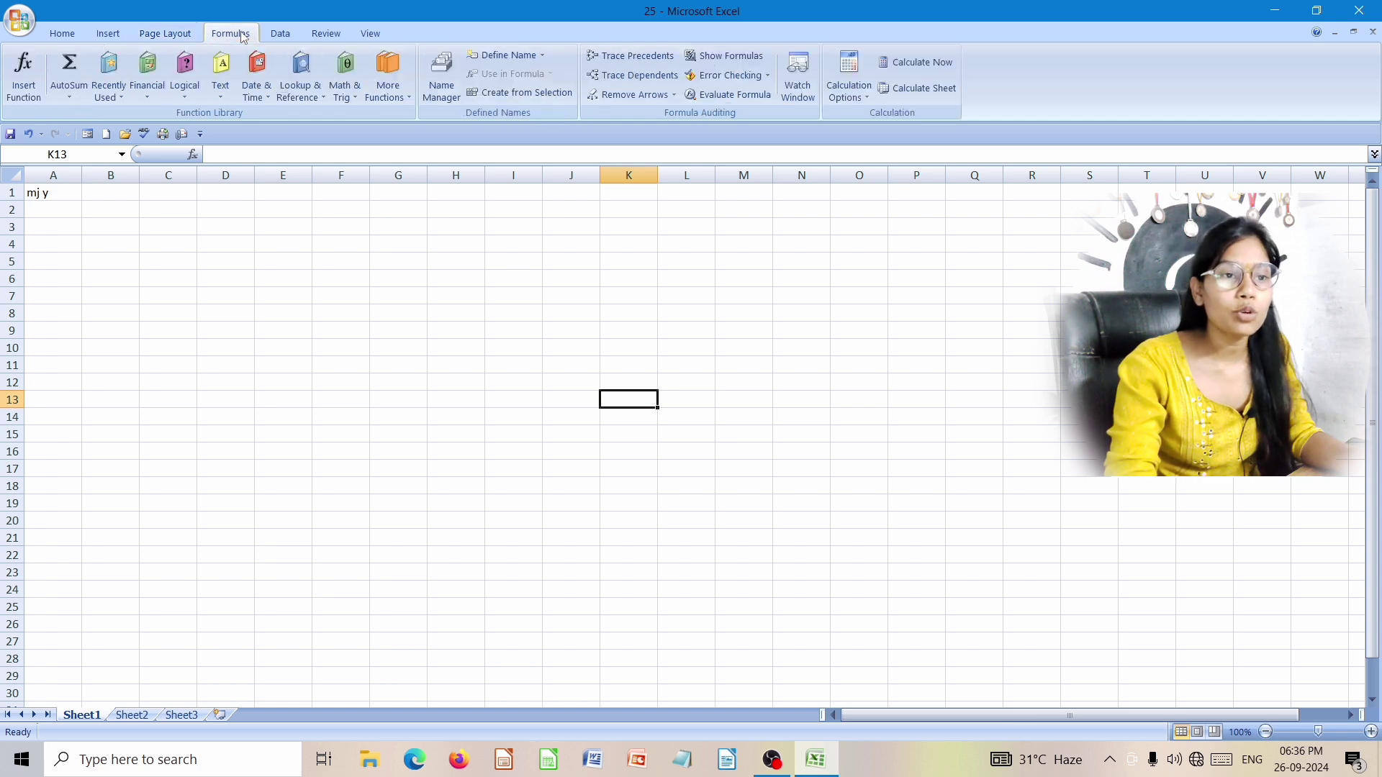
{"action": "left_click", "coordinate": [281, 32]}
{"action": "left_click", "coordinate": [328, 34]}
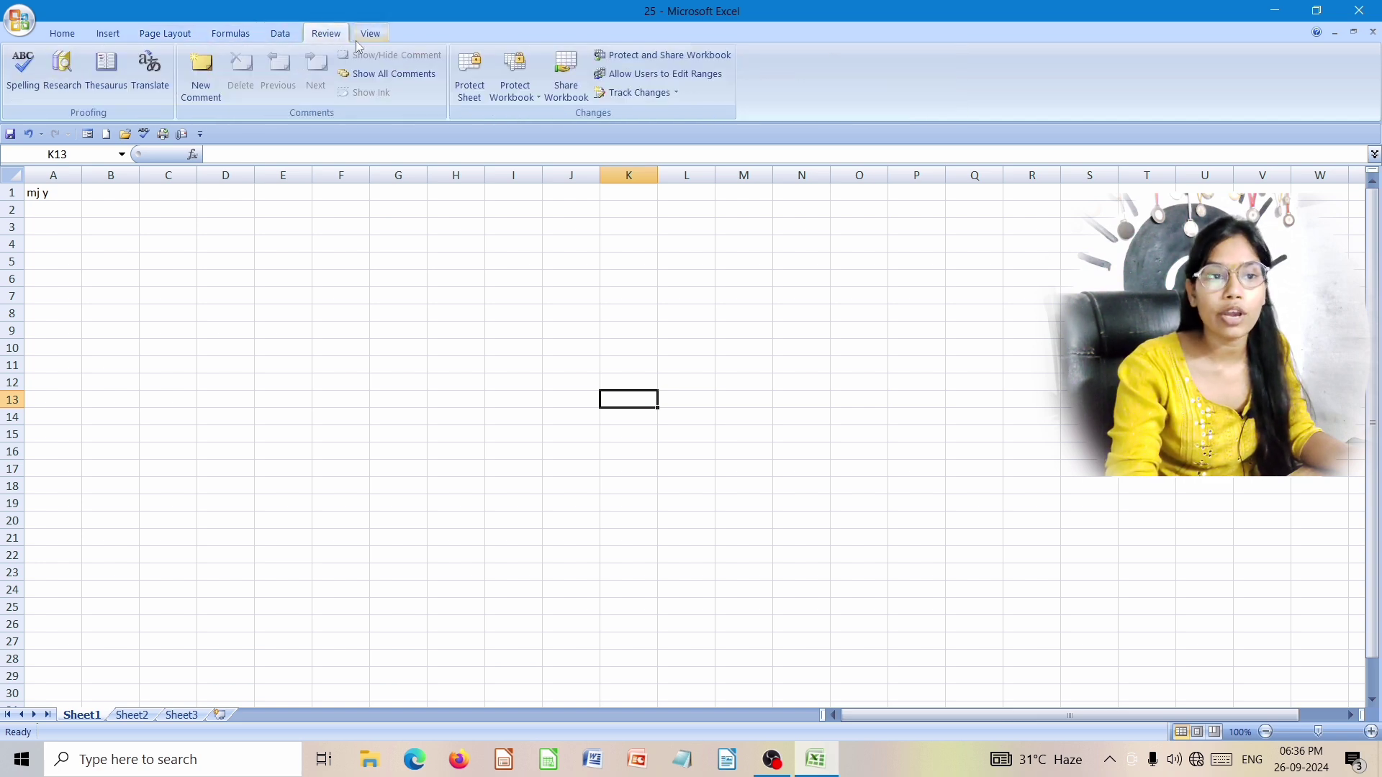
{"action": "left_click", "coordinate": [362, 37]}
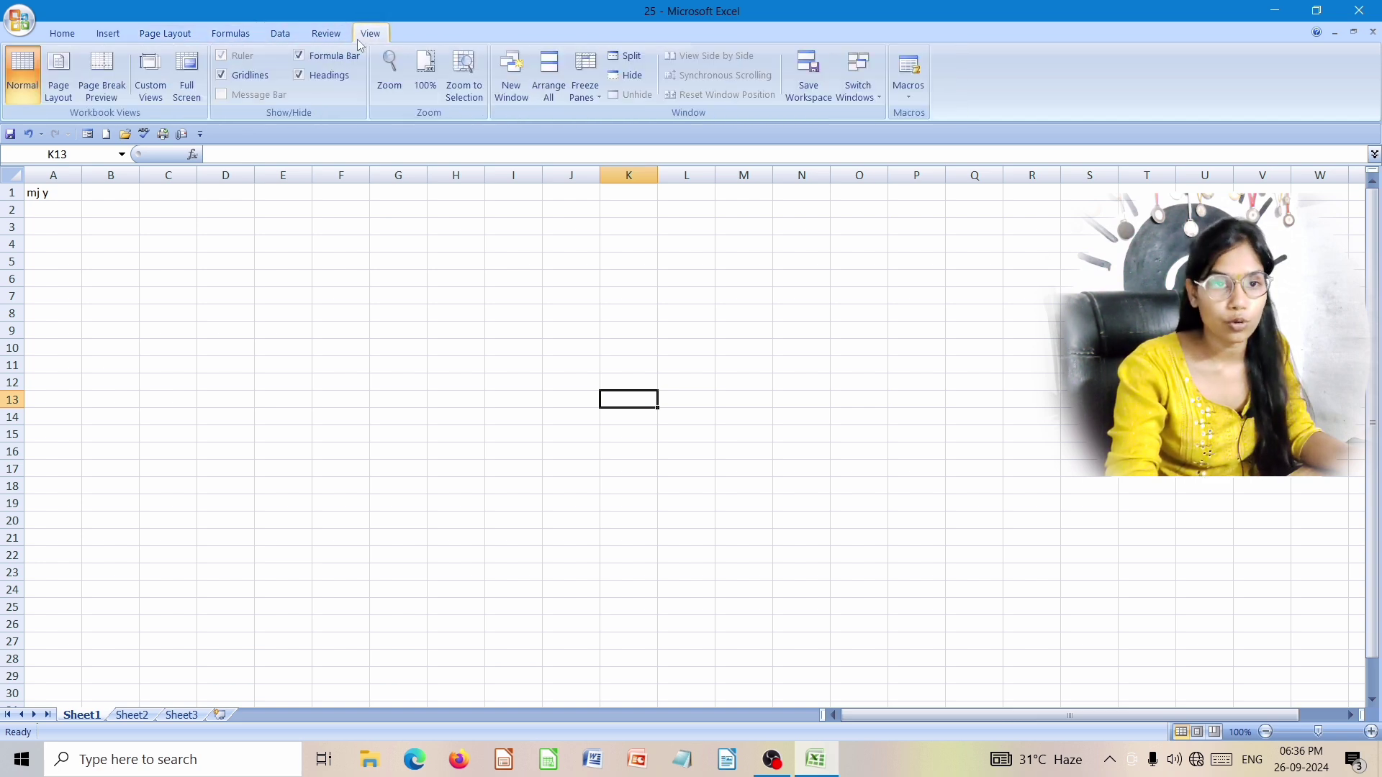
{"action": "left_click", "coordinate": [57, 38]}
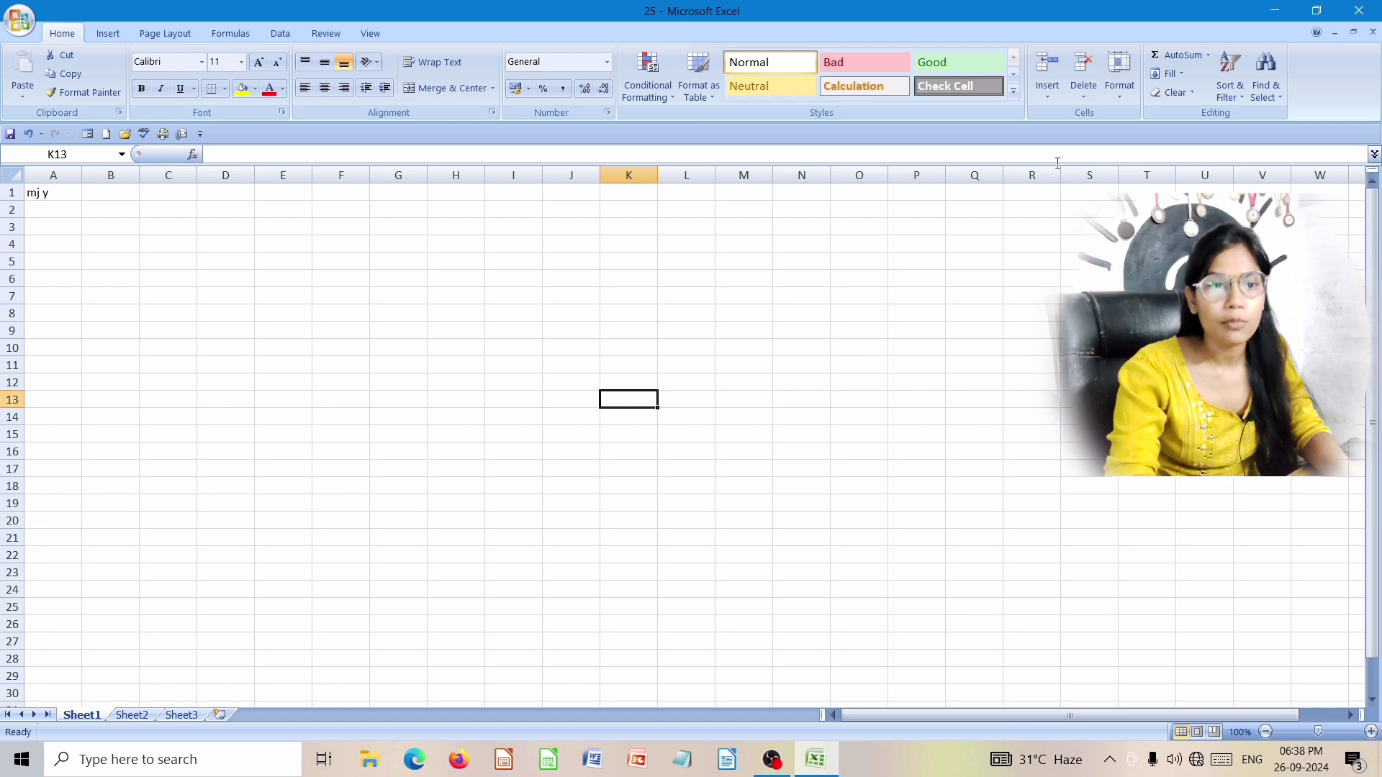
Step: Enter the number 523 in cell F4 and the text yhhh in cell I8
{"action": "left_click", "coordinate": [330, 244]}
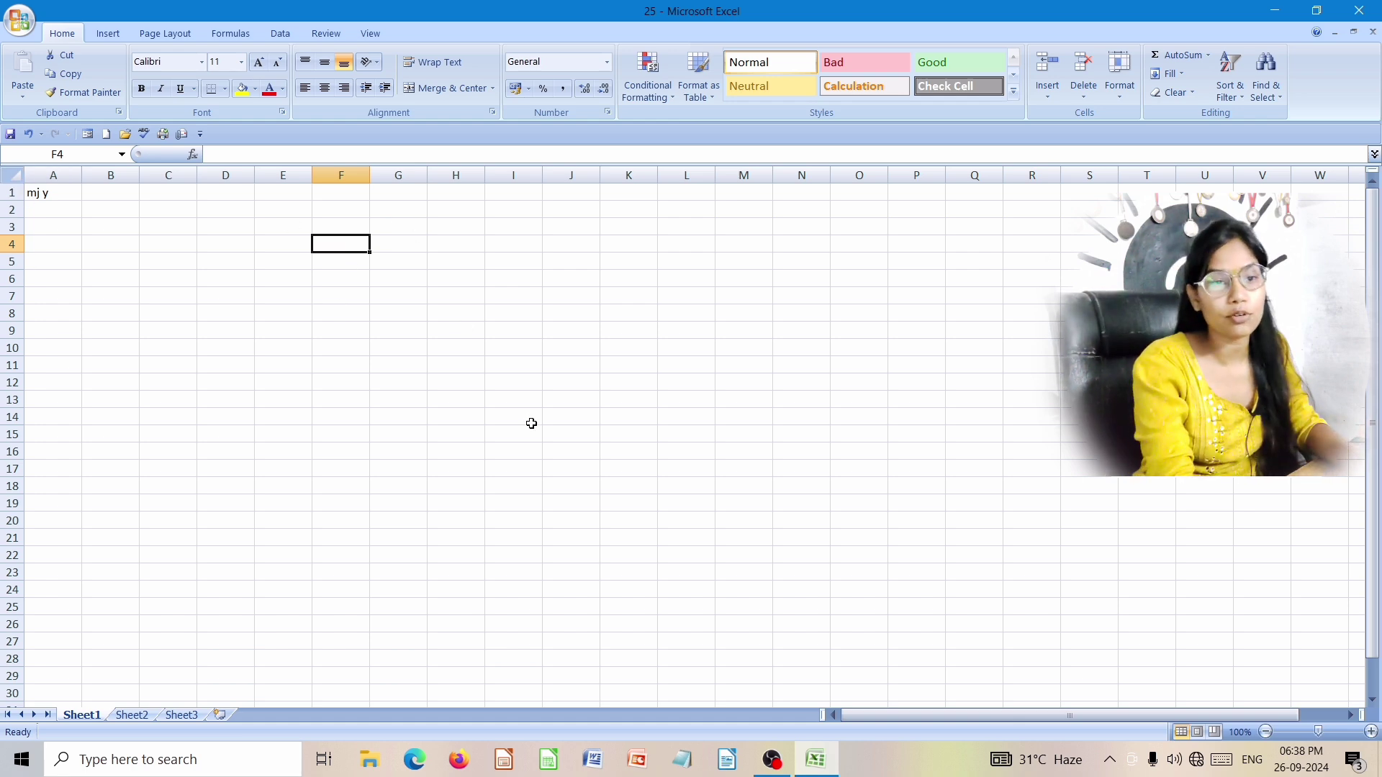
{"action": "type", "text": "52"}
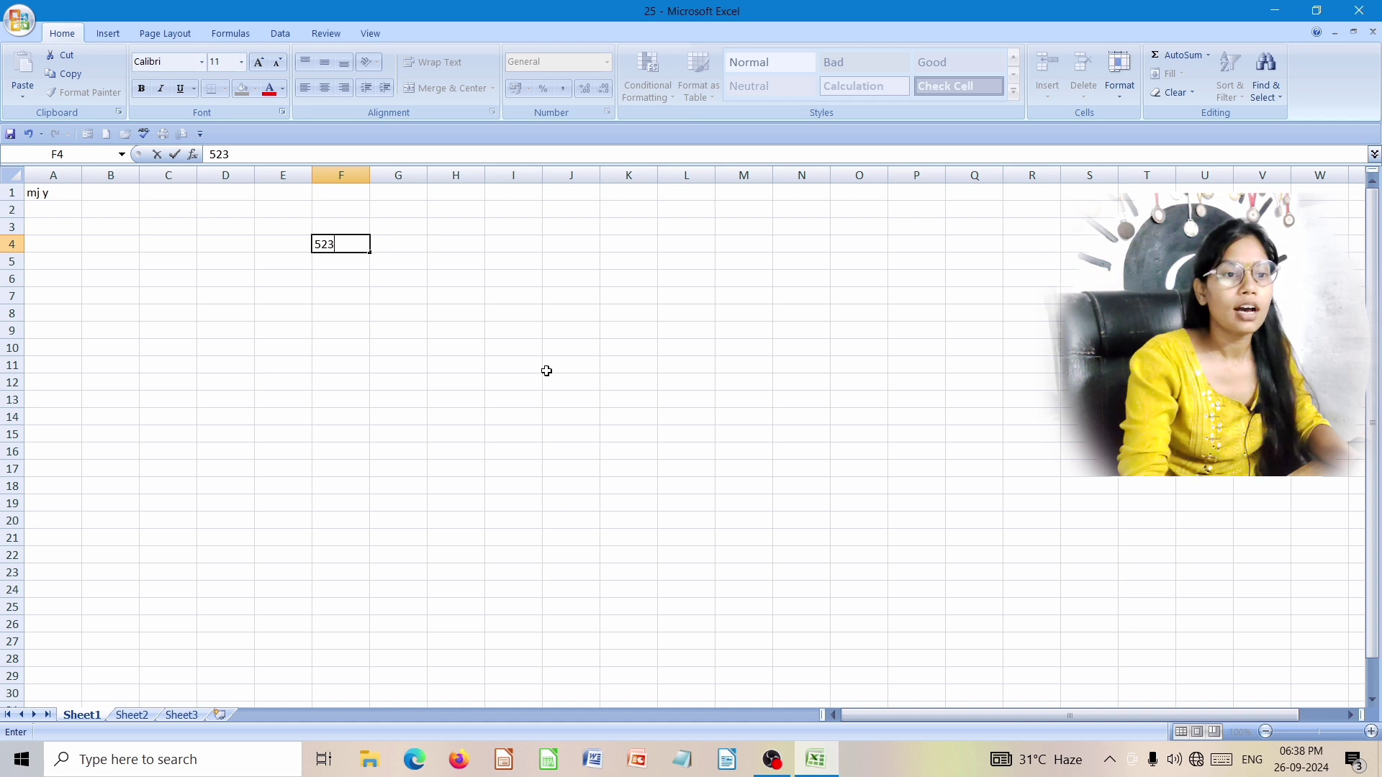
{"action": "type", "text": "3"}
{"action": "left_click", "coordinate": [498, 317]}
{"action": "type", "text": "yhhh"}
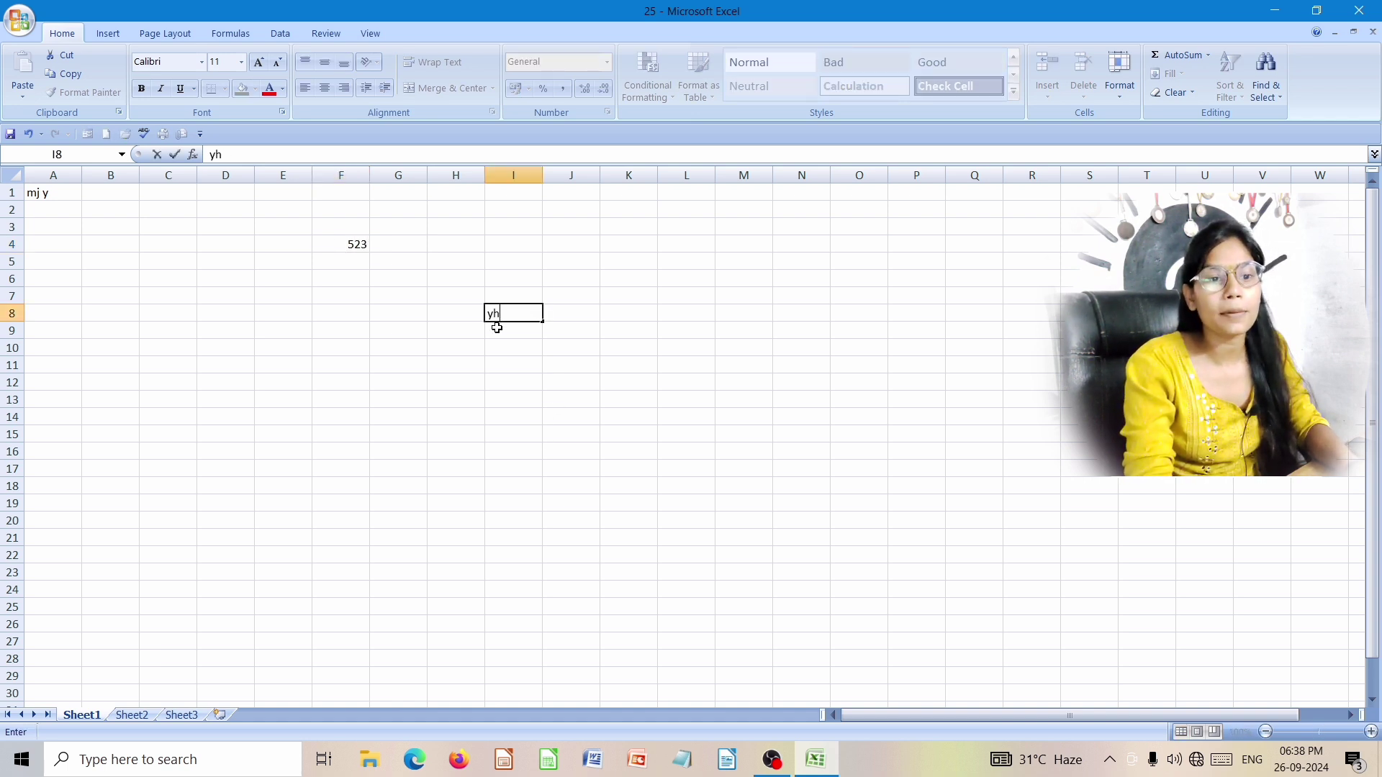
{"action": "left_click", "coordinate": [424, 311]}
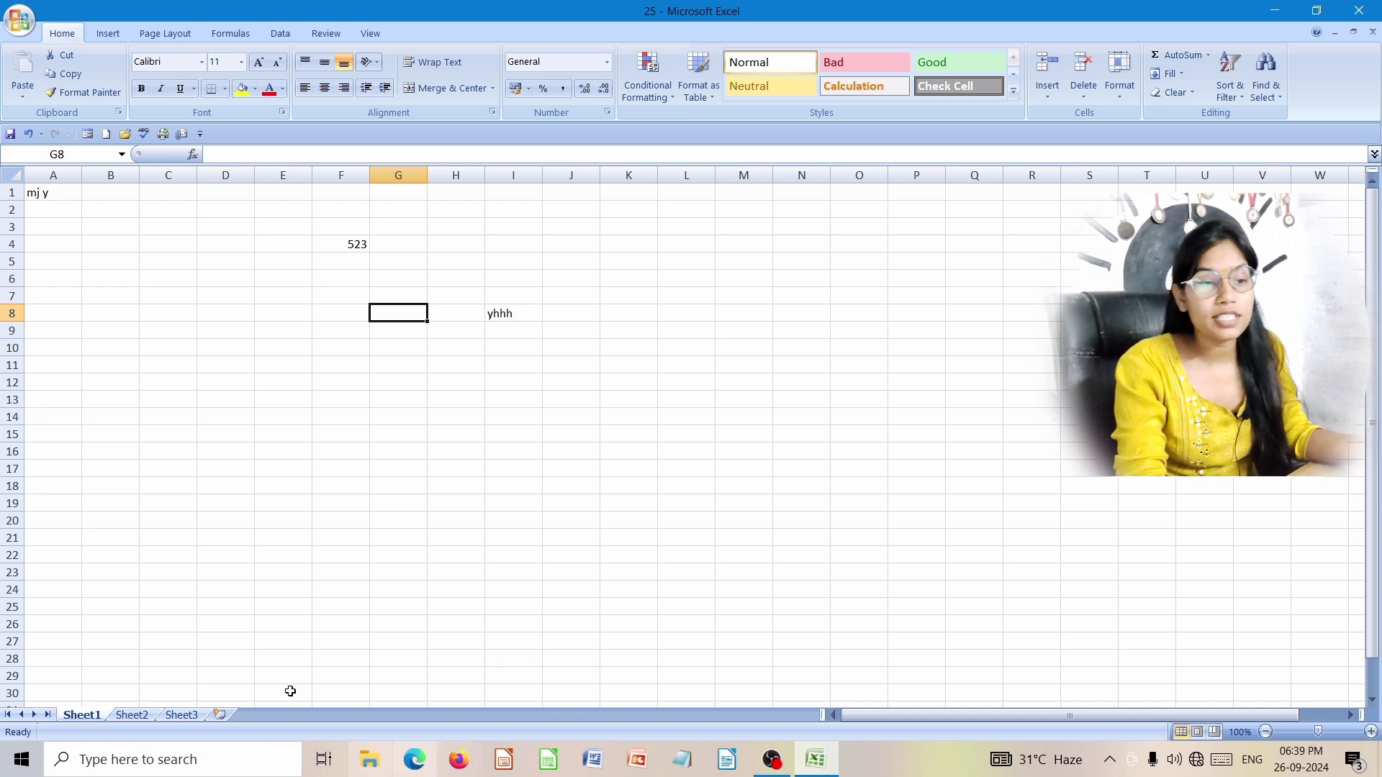
Step: Examine cell addresses in the Name Box by selecting various cells, including C7, D10, Q20, Q15, C4 and D8
{"action": "left_click", "coordinate": [142, 293]}
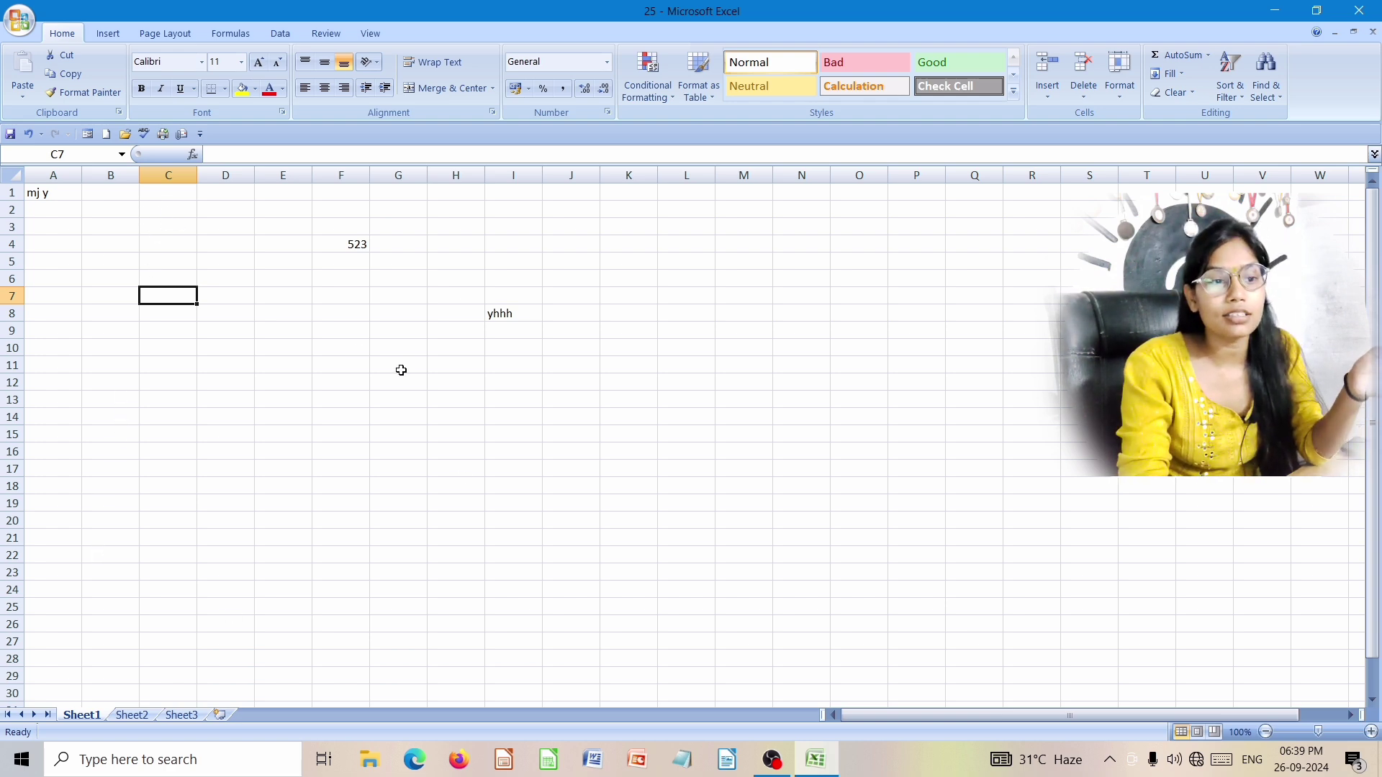
{"action": "left_click", "coordinate": [226, 351]}
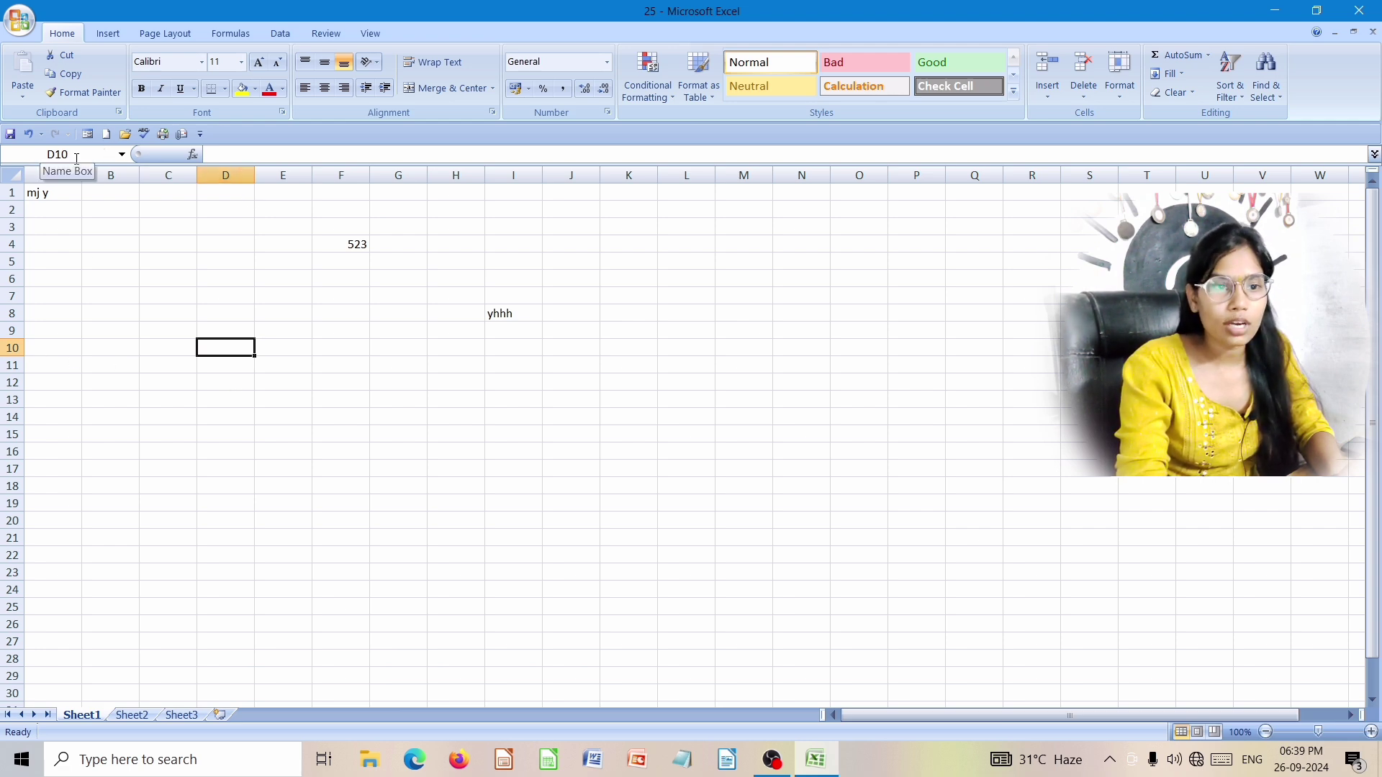
{"action": "left_click_drag", "start_coordinate": [997, 430], "coordinate": [1033, 432]}
{"action": "left_click", "coordinate": [951, 522]}
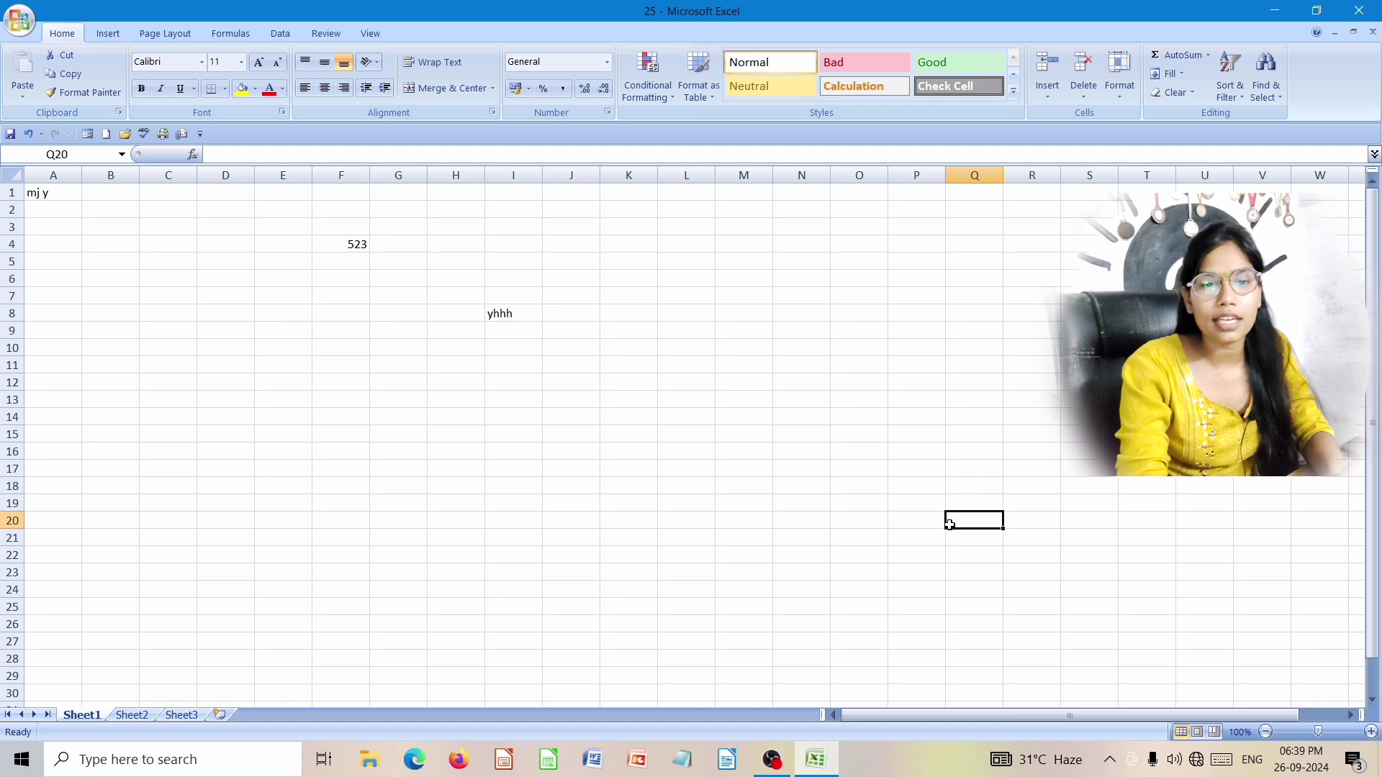
{"action": "left_click", "coordinate": [964, 437]}
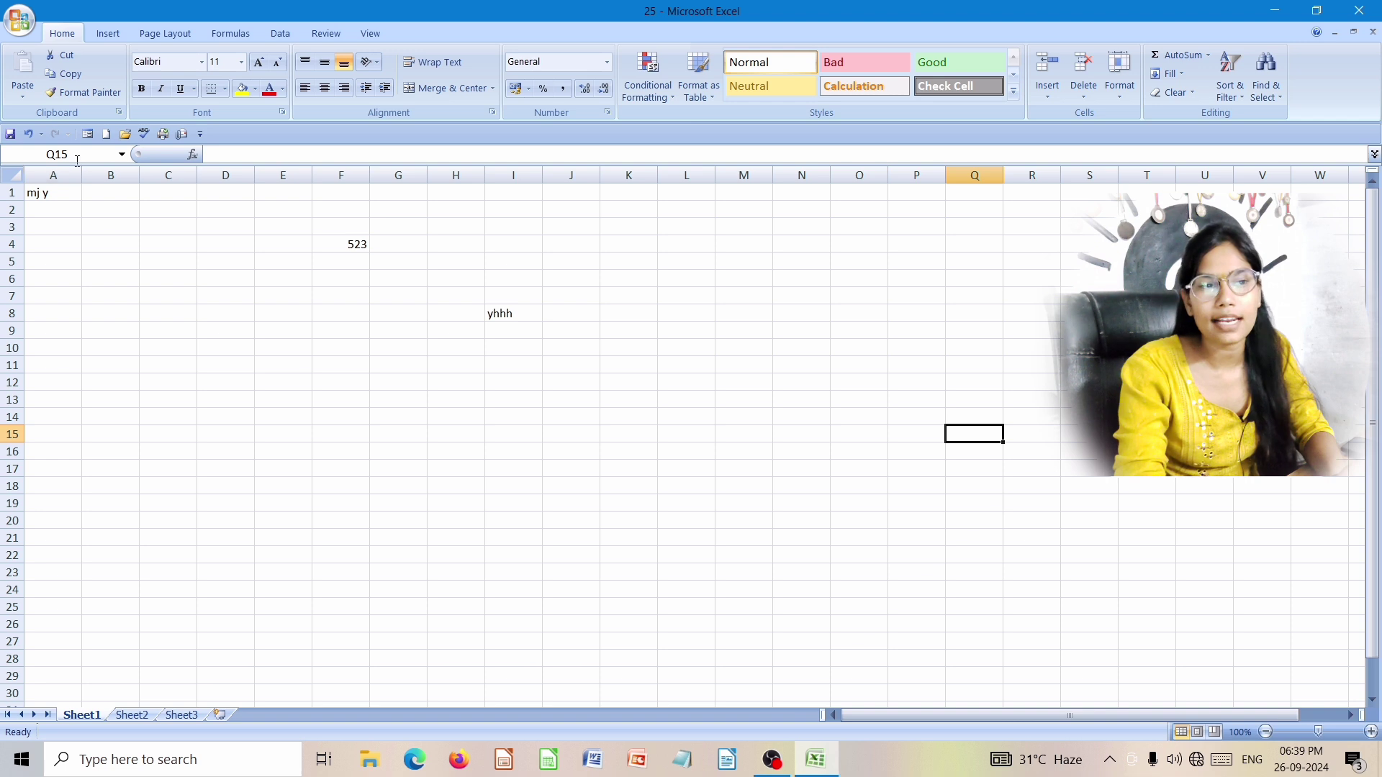
{"action": "left_click", "coordinate": [346, 419]}
{"action": "left_click_drag", "start_coordinate": [172, 260], "coordinate": [224, 260]}
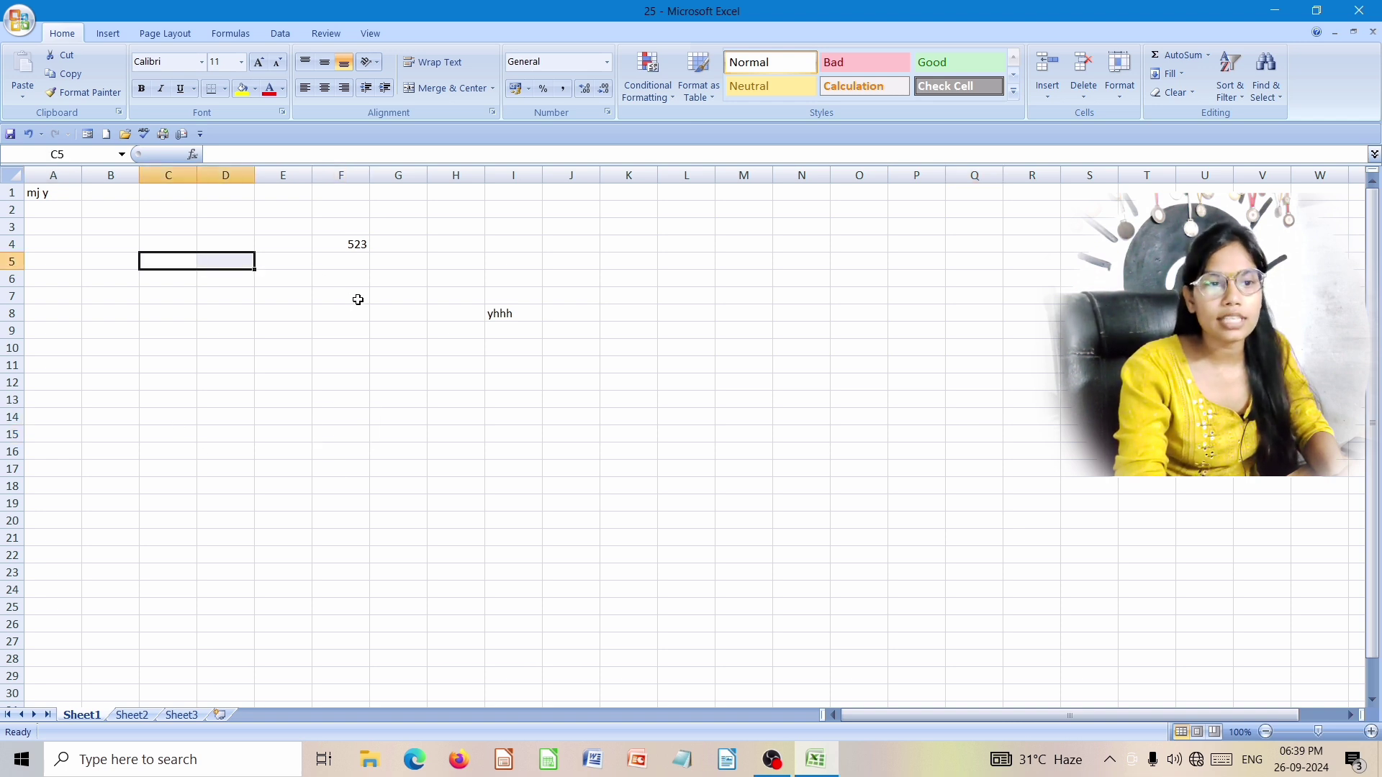
{"action": "left_click", "coordinate": [348, 450]}
{"action": "left_click", "coordinate": [180, 242]}
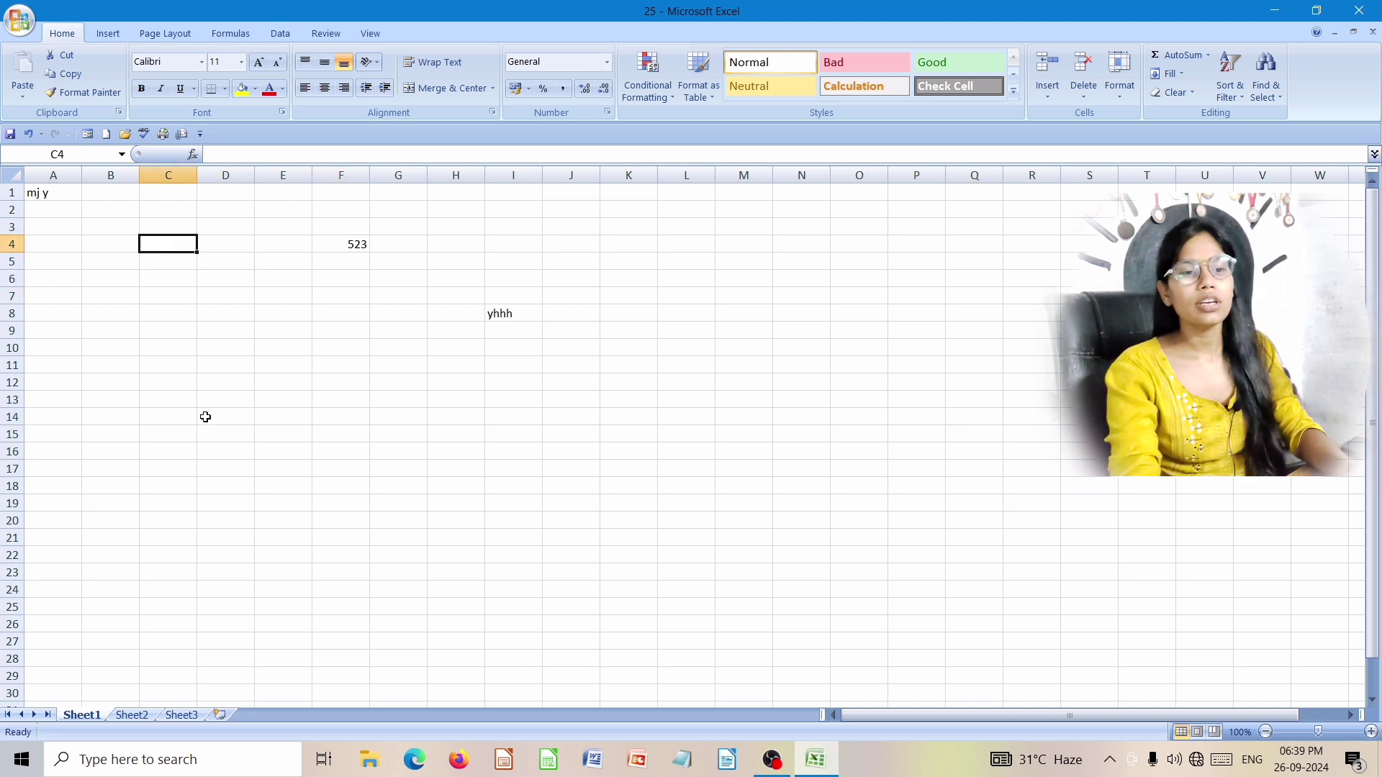
{"action": "left_click", "coordinate": [251, 311]}
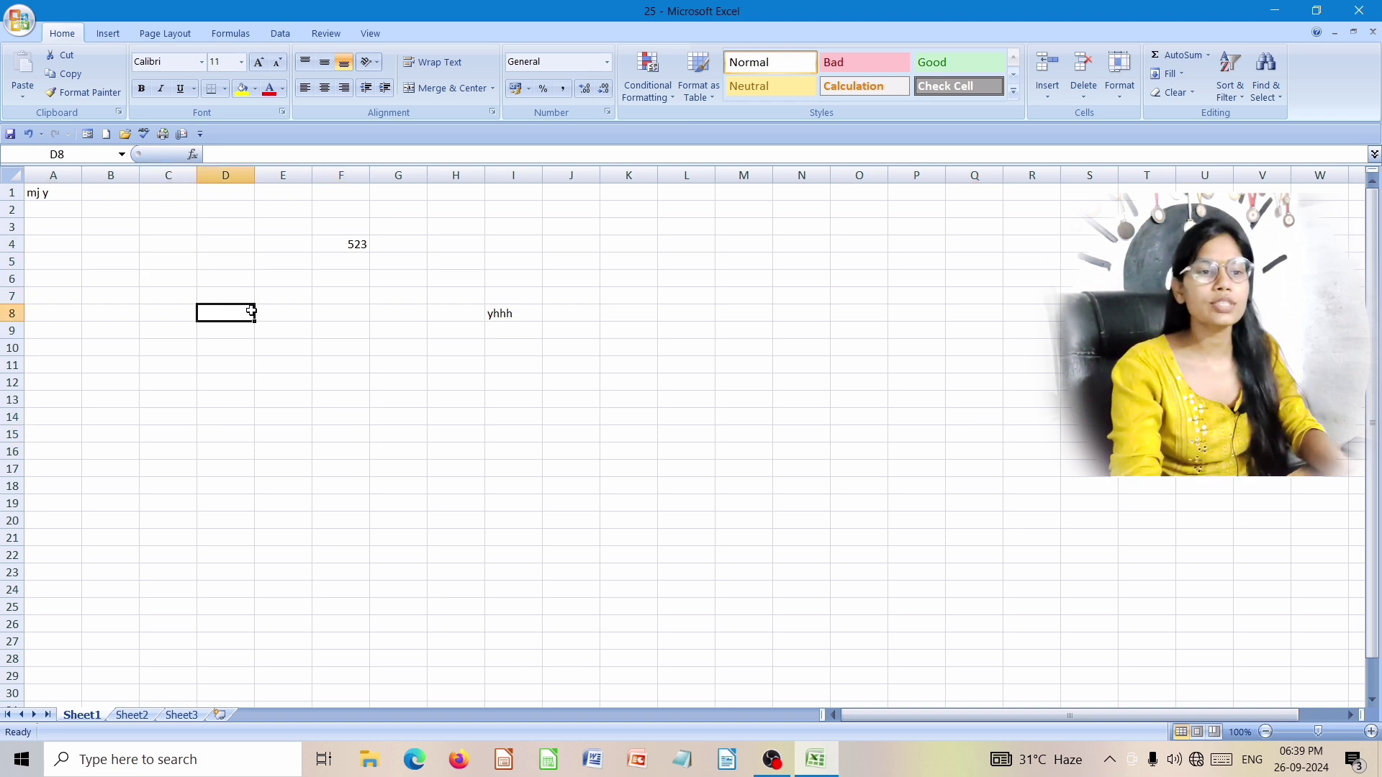
Step: Clear the contents of cells A1, F4 and I8 so the sheet is empty
{"action": "left_click", "coordinate": [38, 194]}
{"action": "key", "text": "Delete"}
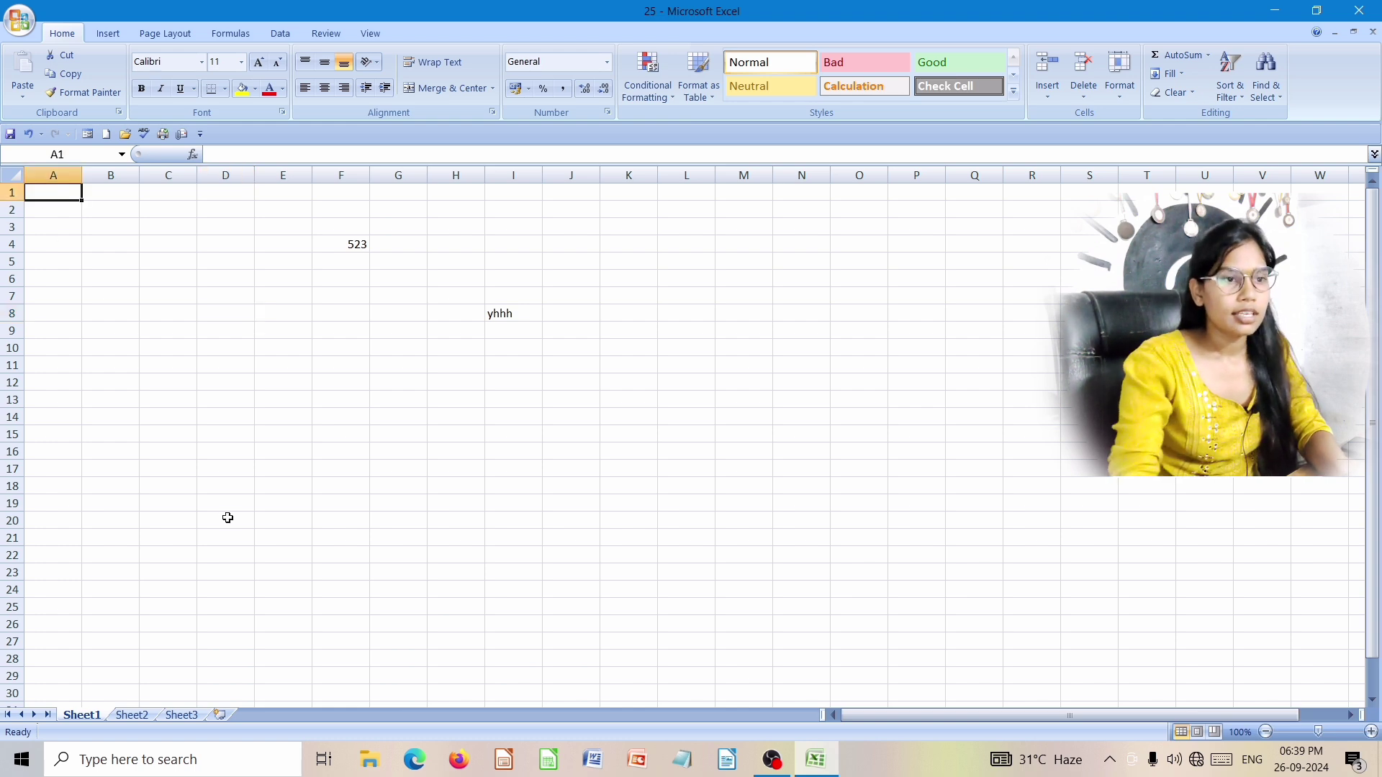
{"action": "left_click", "coordinate": [347, 243]}
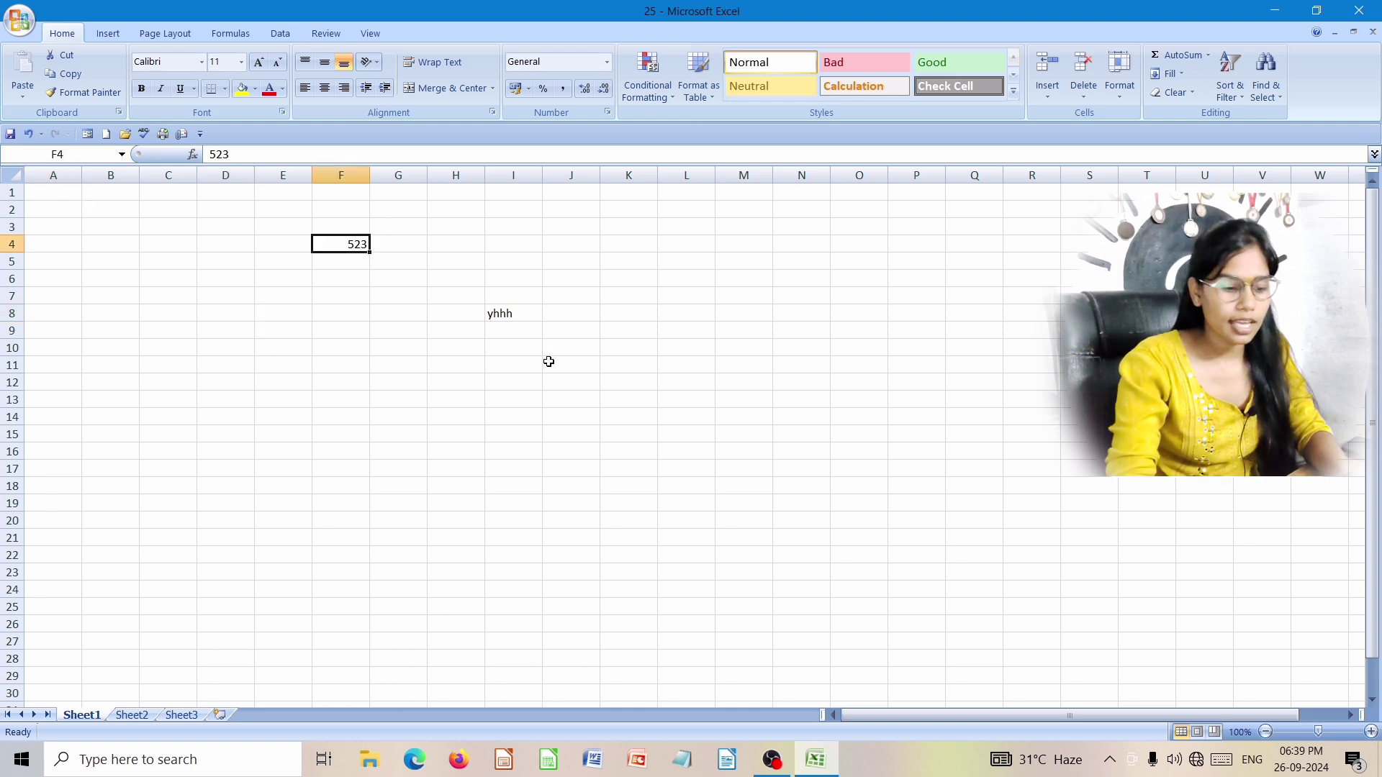
{"action": "key", "text": "Delete"}
{"action": "left_click", "coordinate": [512, 298]}
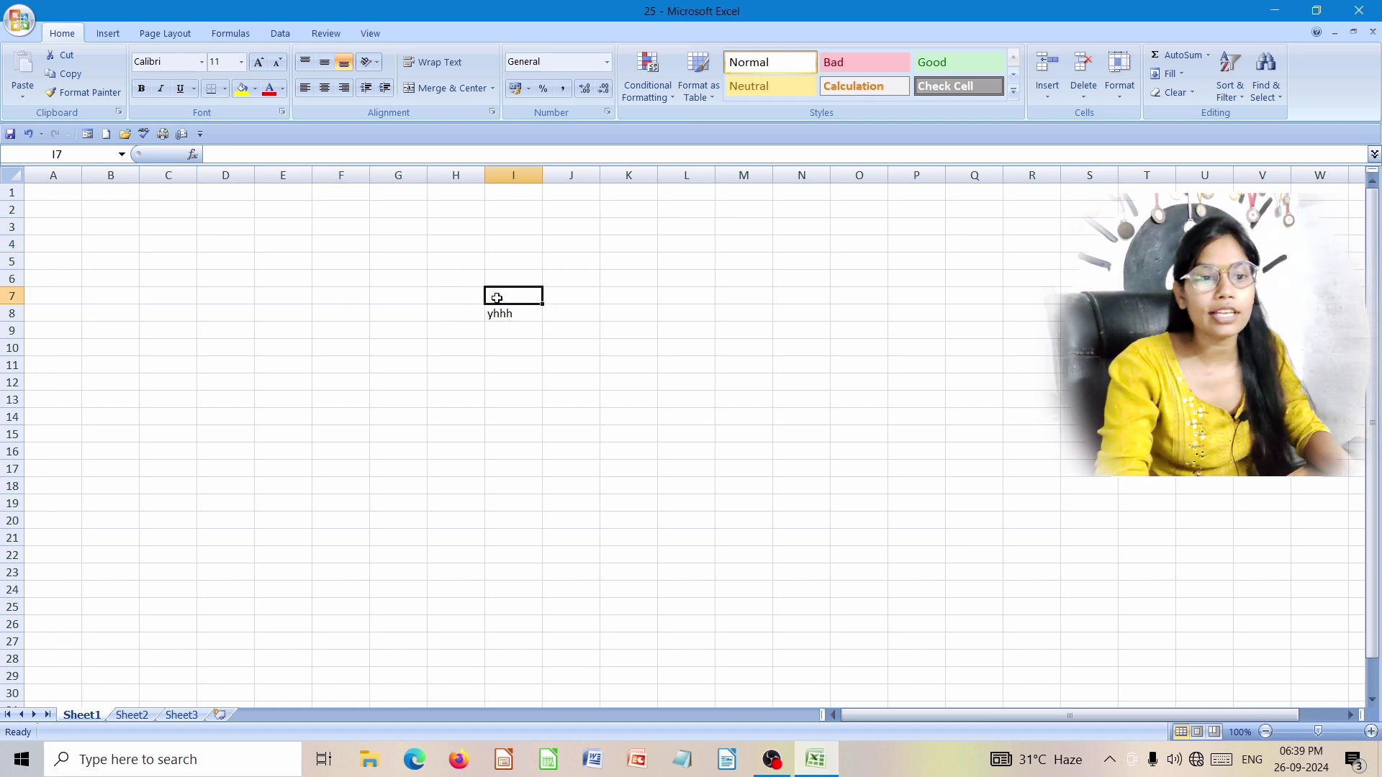
{"action": "left_click", "coordinate": [511, 319]}
{"action": "key", "text": "Delete"}
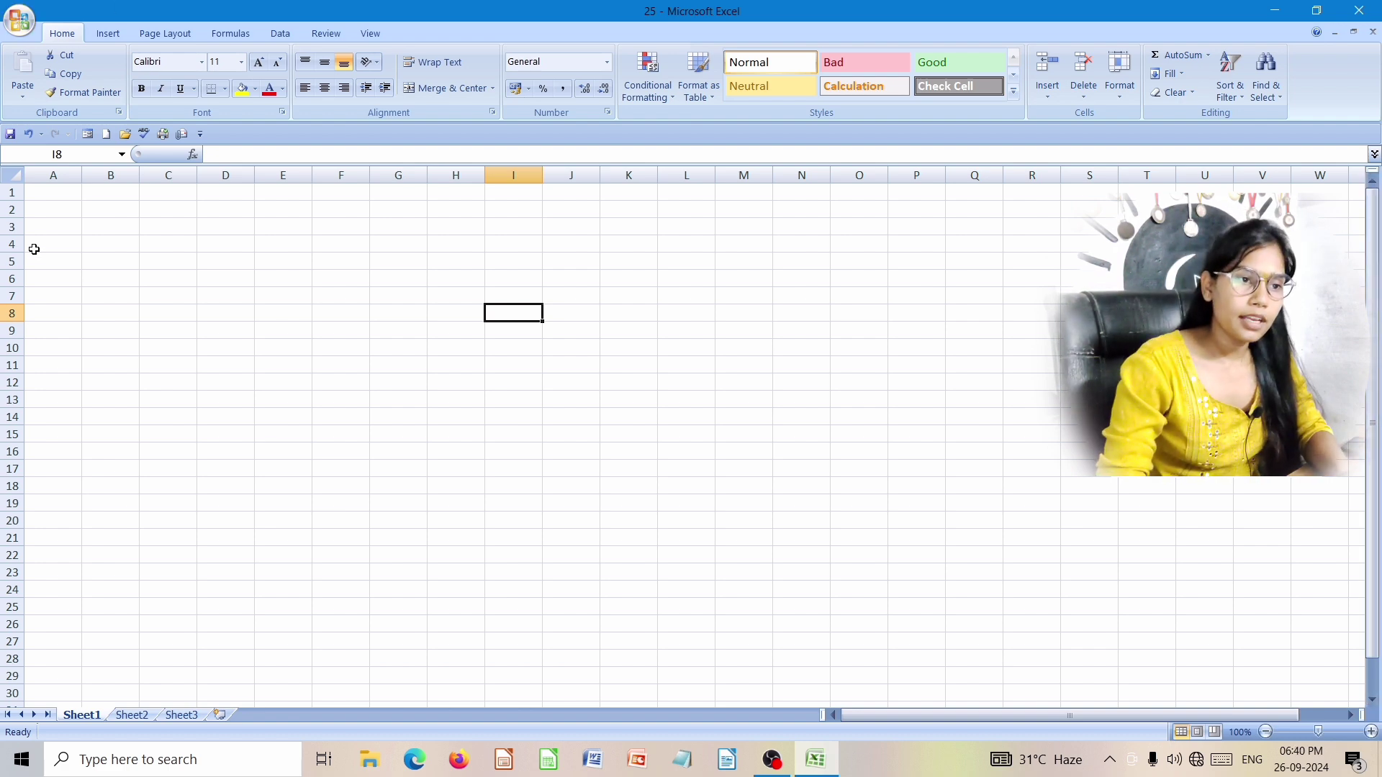
Step: Enter the column heading NO. in capitals in cell A1
{"action": "left_click", "coordinate": [52, 193]}
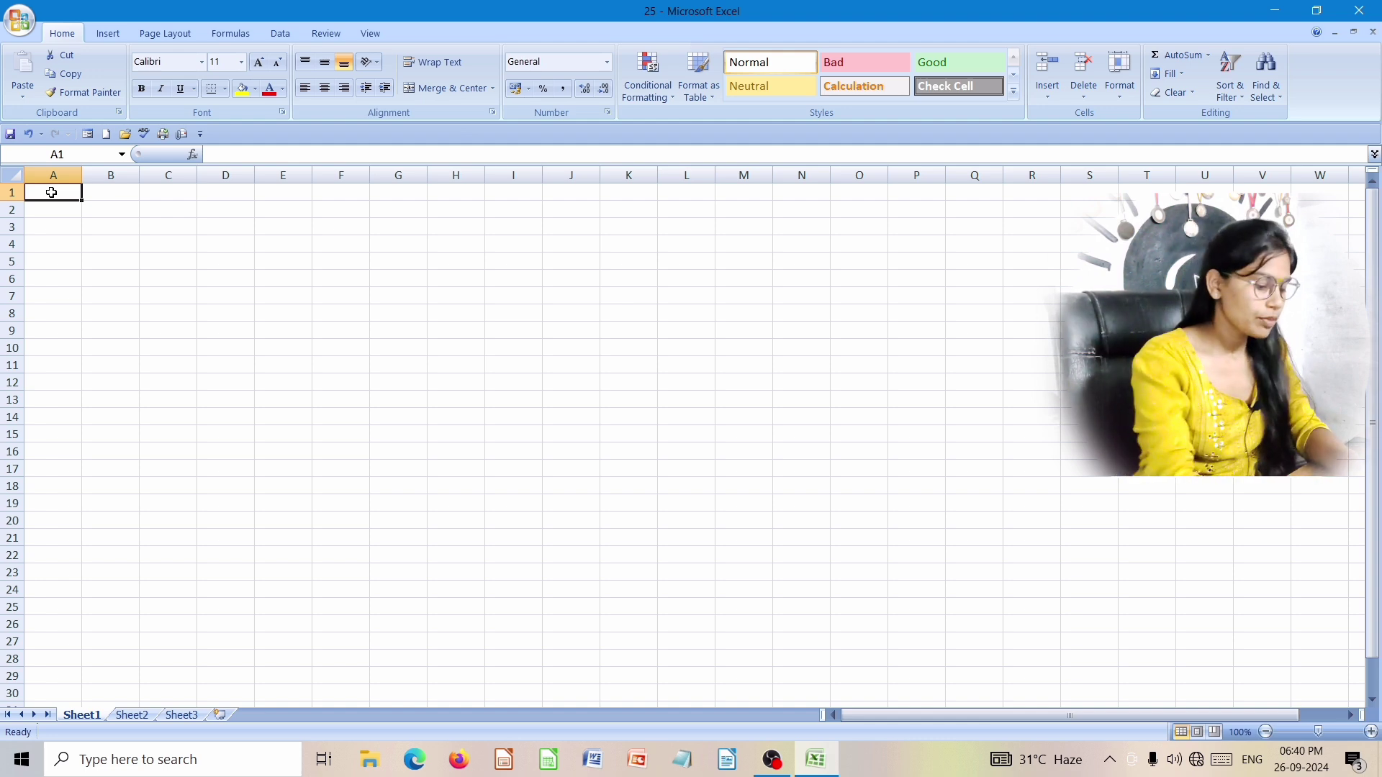
{"action": "type", "text": "no."}
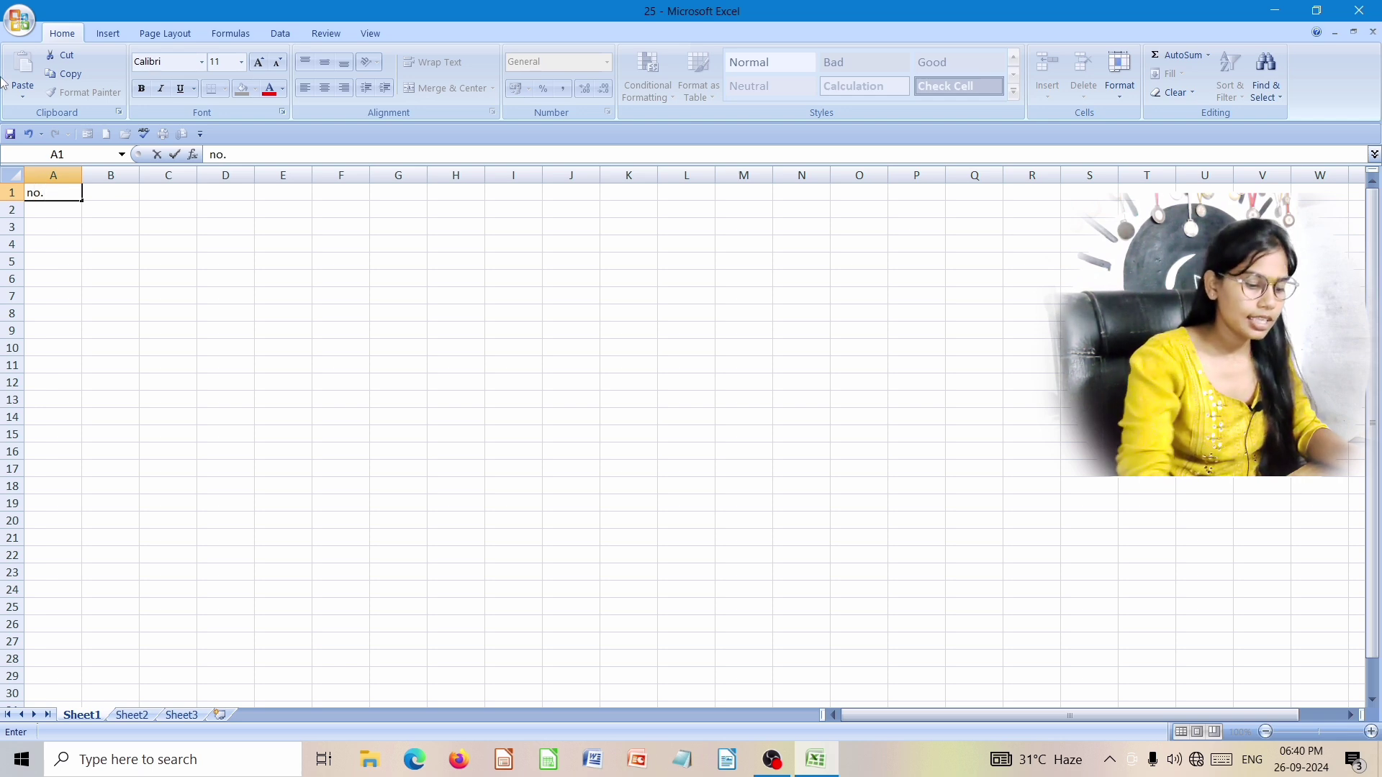
{"action": "key", "text": "BackSpace"}
{"action": "key", "text": "BackSpace"}
{"action": "key", "text": "BackSpace"}
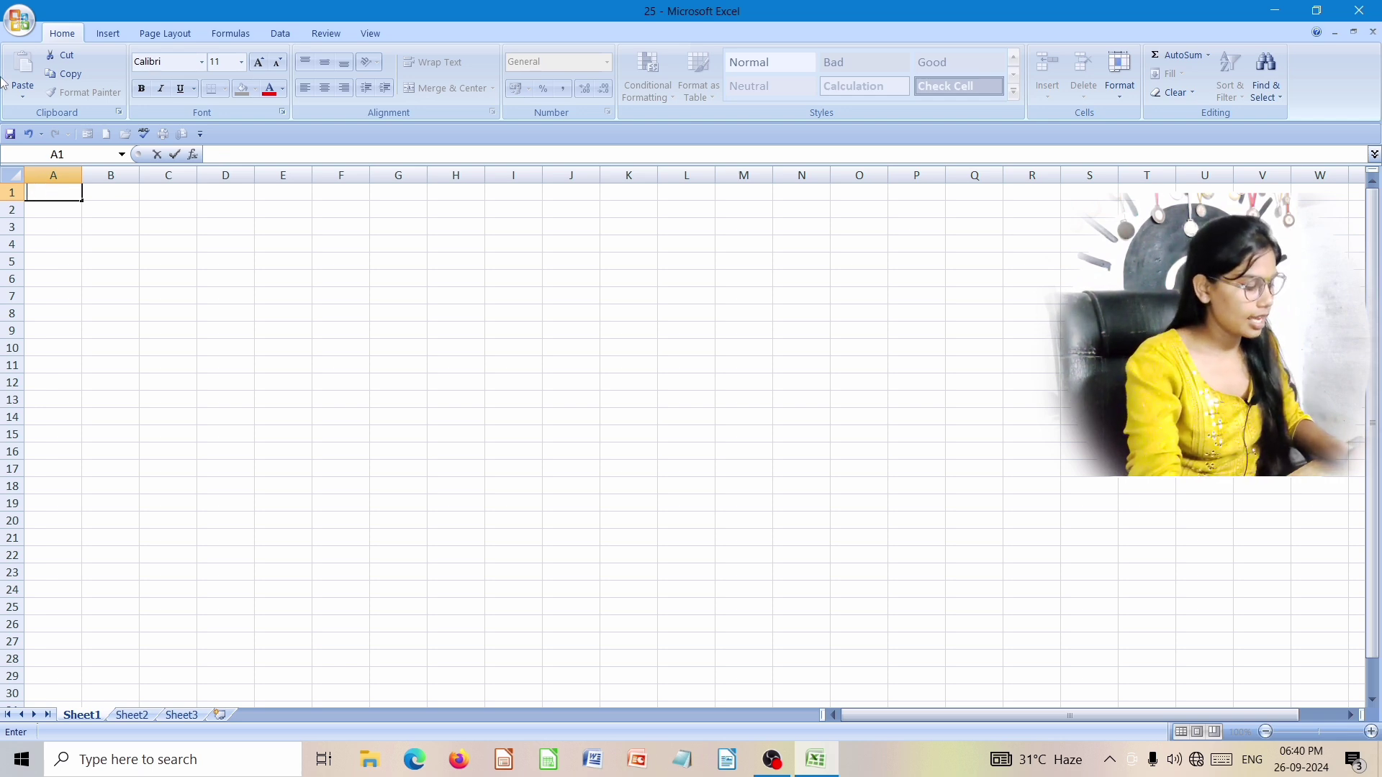
{"action": "type", "text": "NO"}
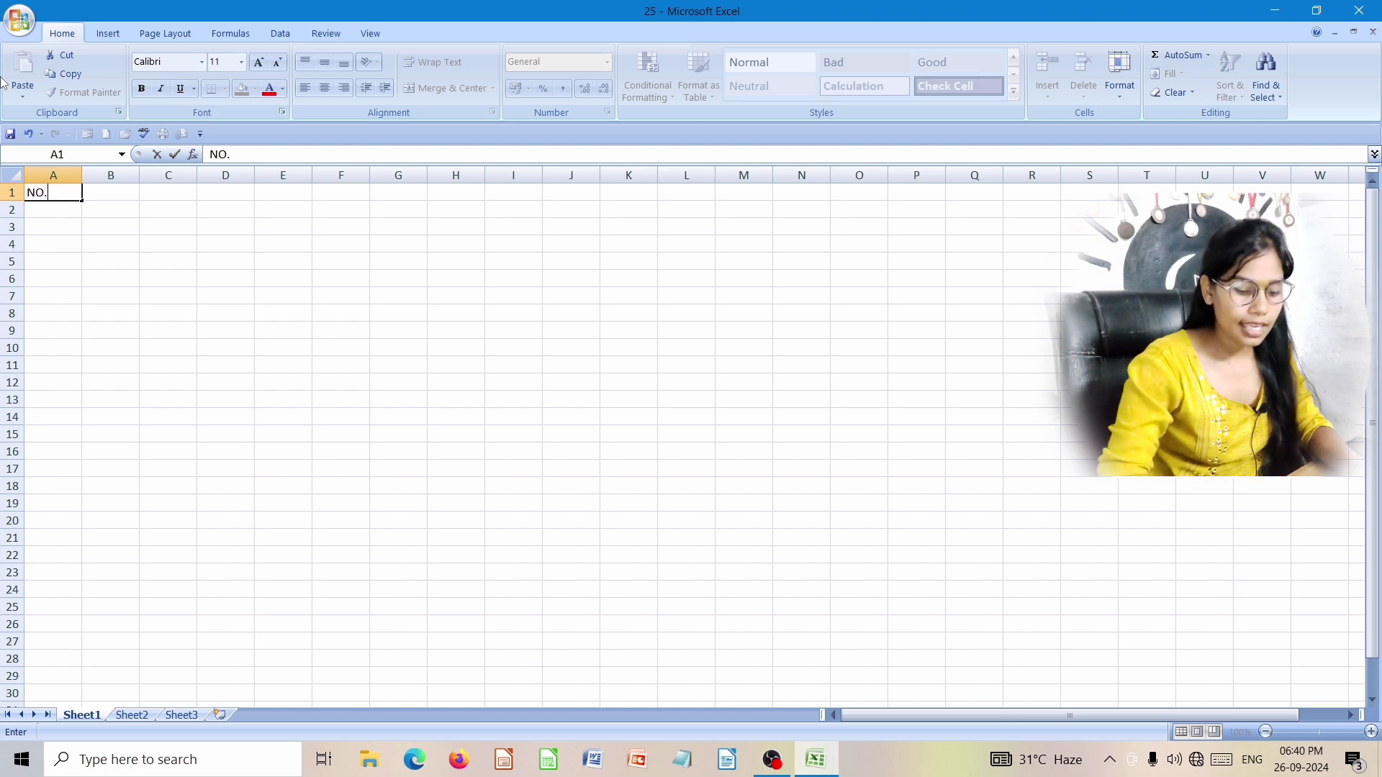
{"action": "type", "text": "."}
{"action": "key", "text": "Return"}
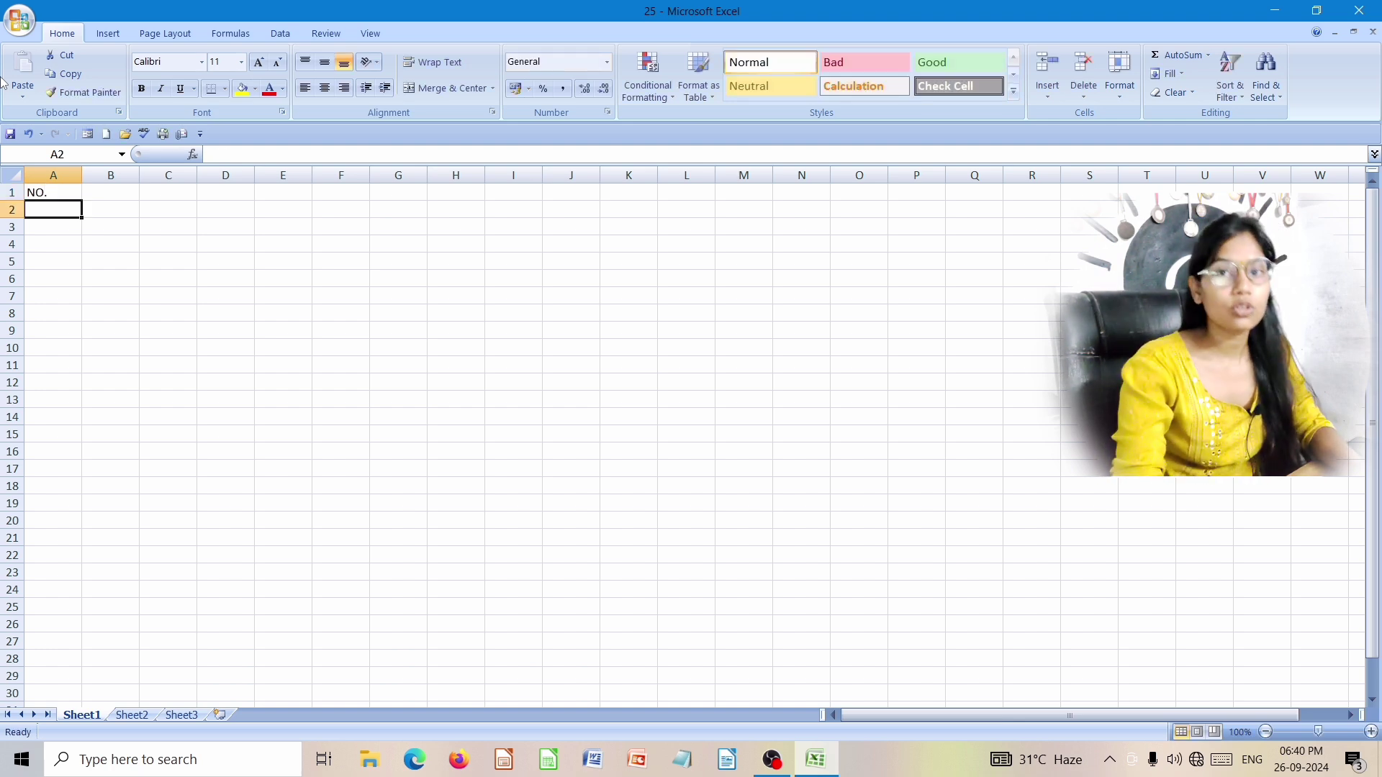
Step: Enter the starting numbers 1 and 2 in cells A2 and A3
{"action": "type", "text": "1"}
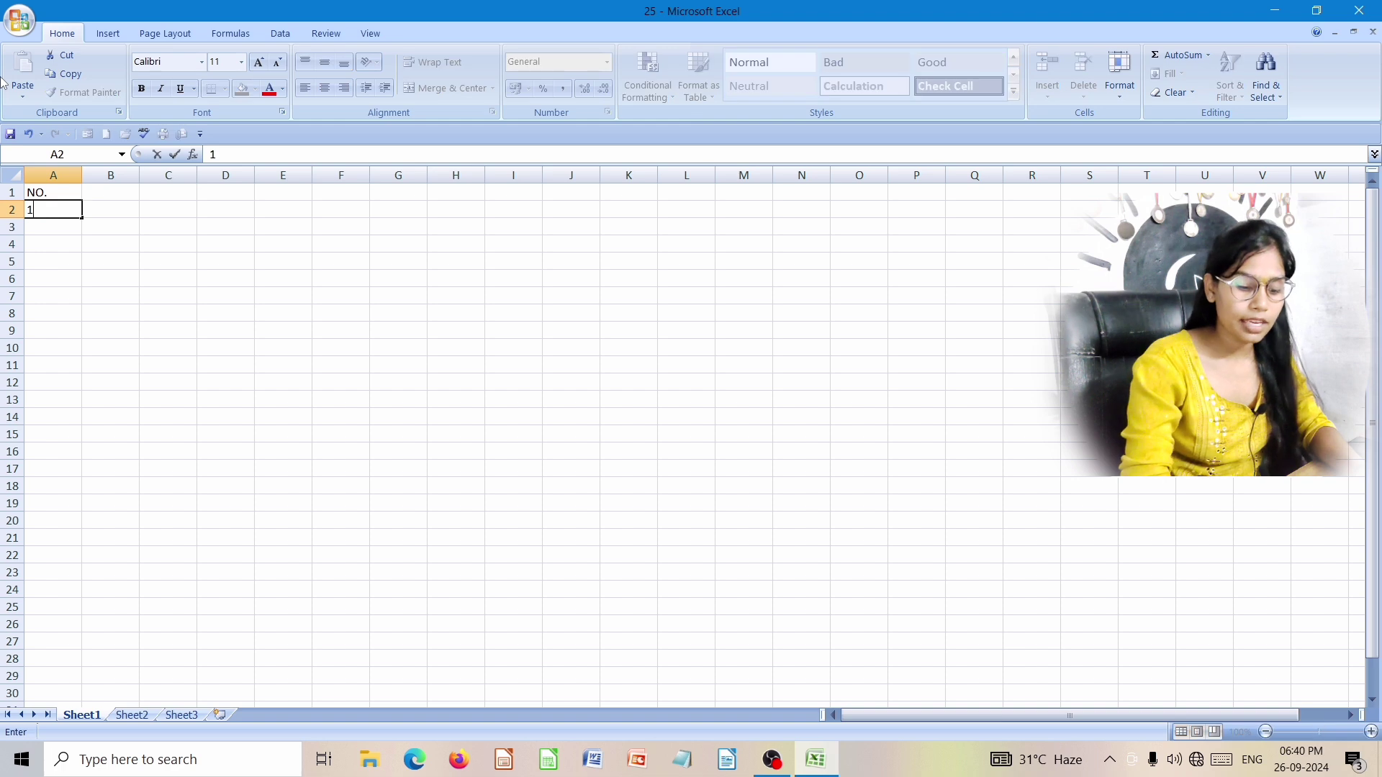
{"action": "key", "text": "Return"}
{"action": "type", "text": "2"}
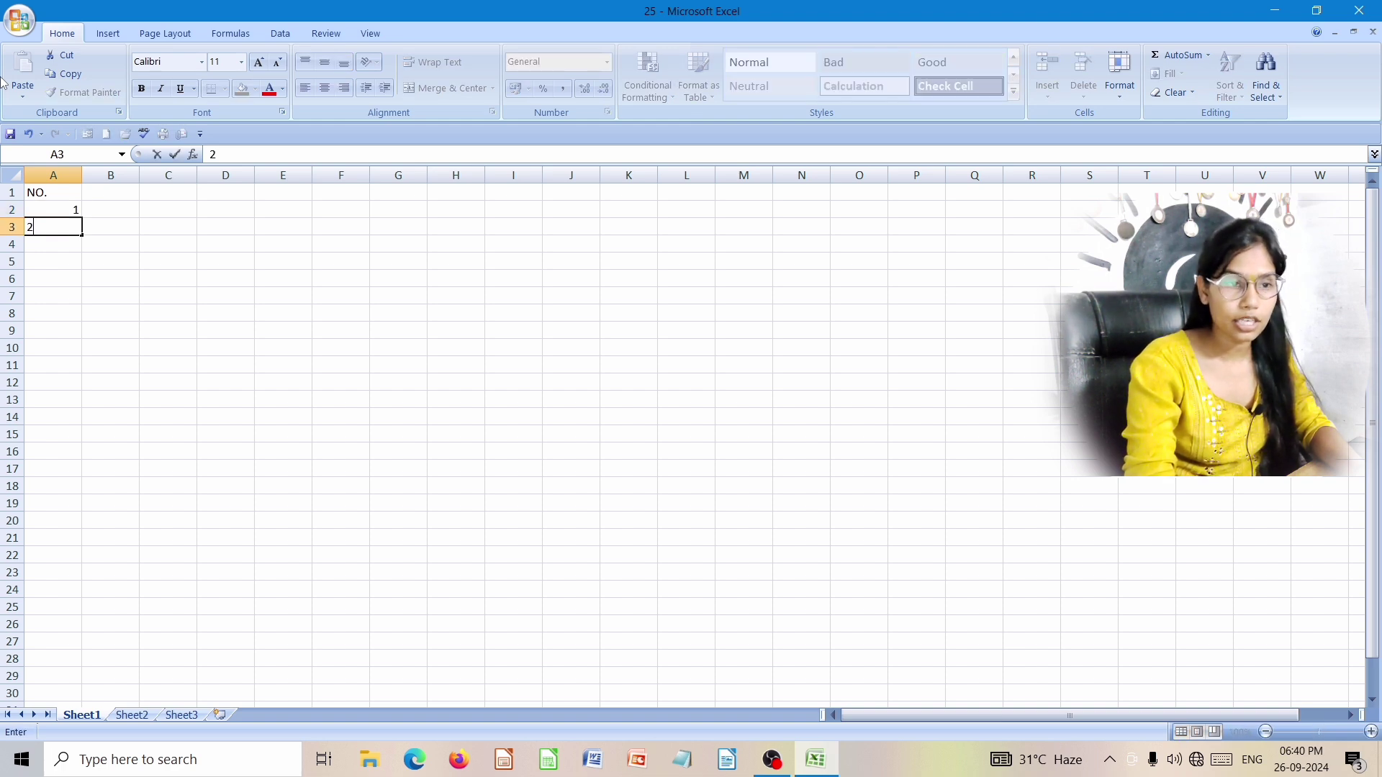
{"action": "left_click", "coordinate": [158, 313]}
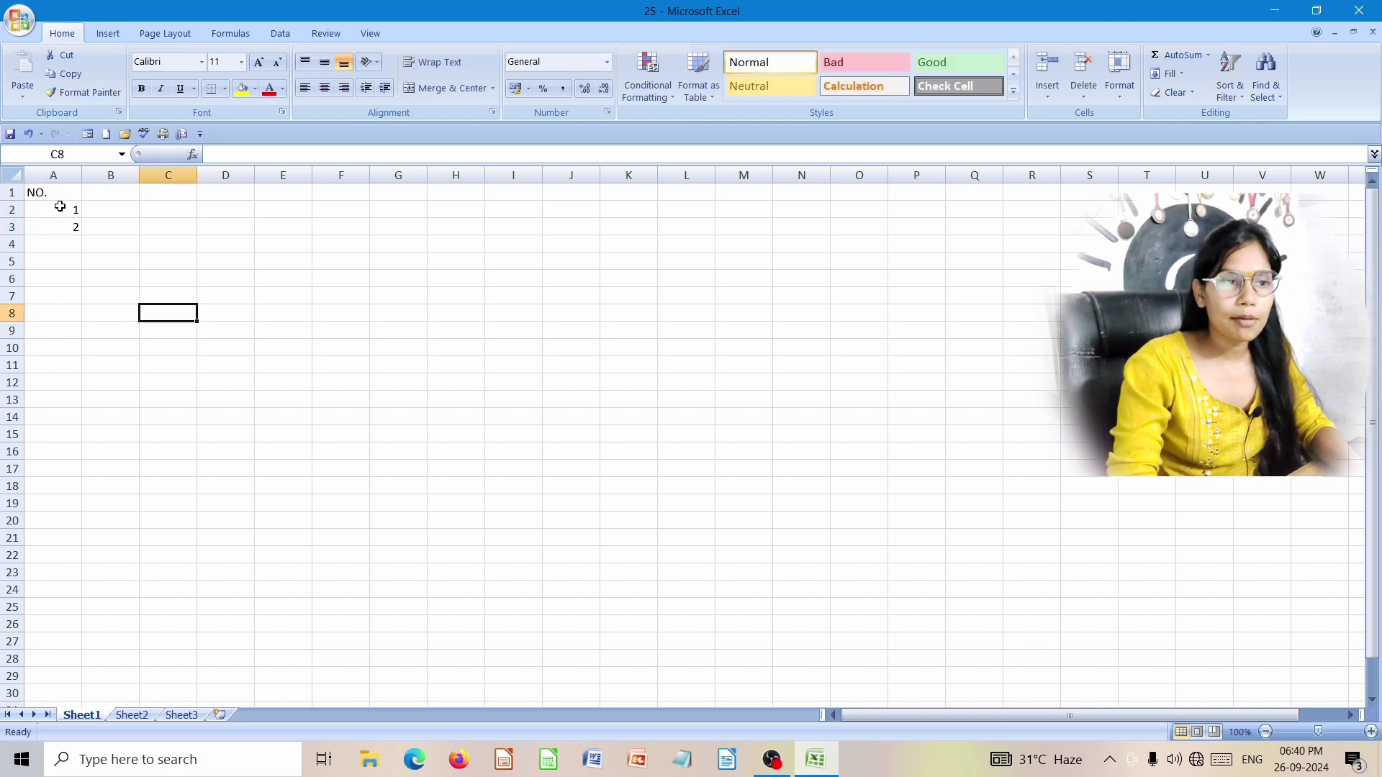
Step: Extend the number series from A2:A3 down column A to 23 in cell A24
{"action": "left_click", "coordinate": [60, 210]}
{"action": "left_click_drag", "start_coordinate": [60, 210], "coordinate": [60, 228]}
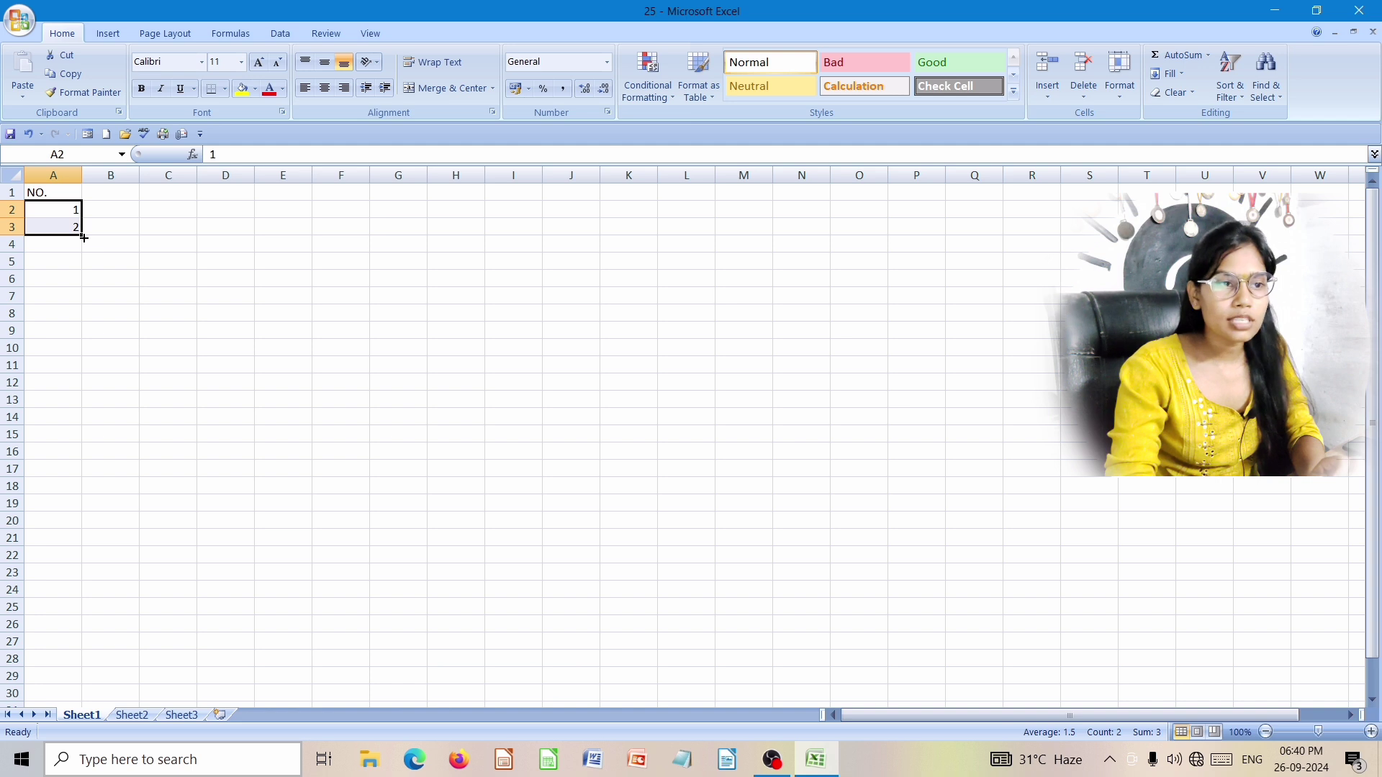
{"action": "left_click_drag", "start_coordinate": [83, 238], "coordinate": [49, 602]}
{"action": "left_click", "coordinate": [283, 469]}
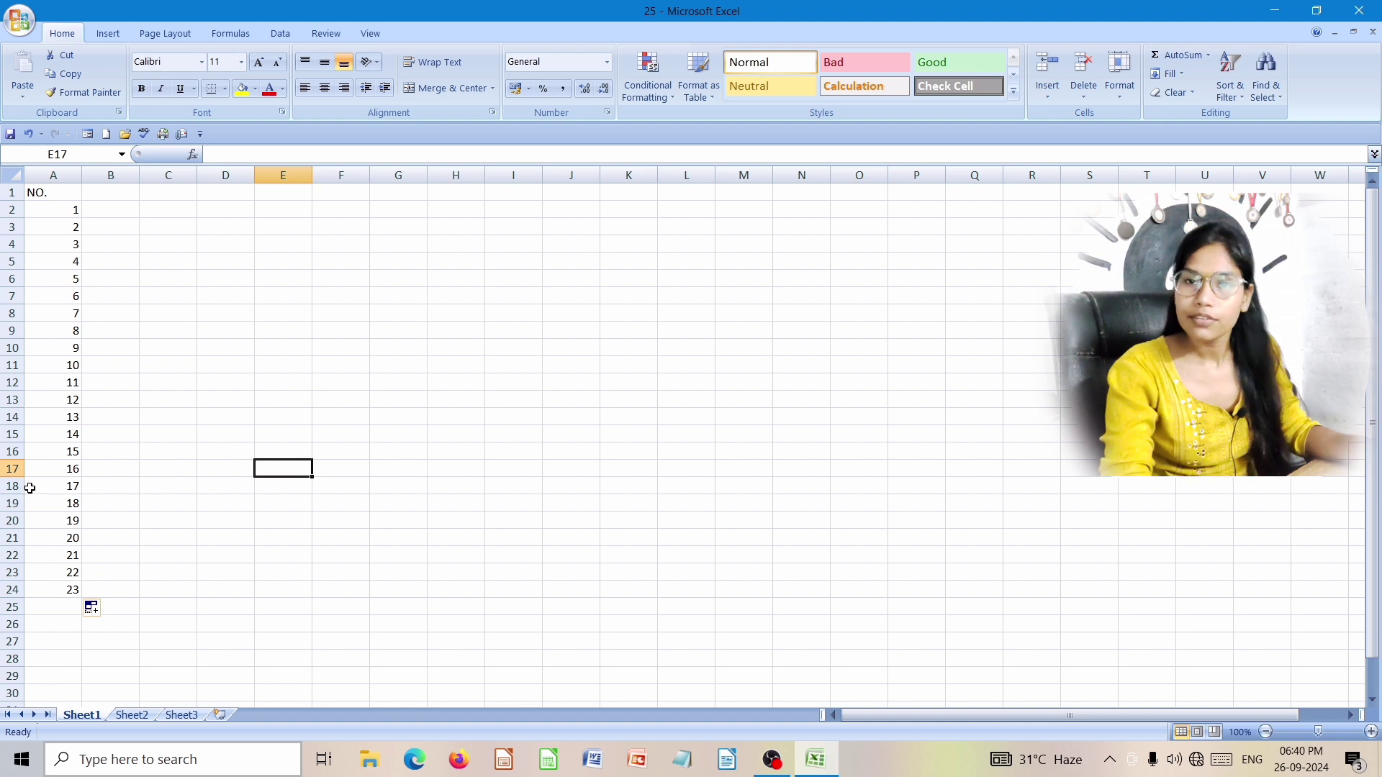
Step: Enter the column heading DAYS NAME in capitals in cell B1
{"action": "left_click", "coordinate": [119, 211]}
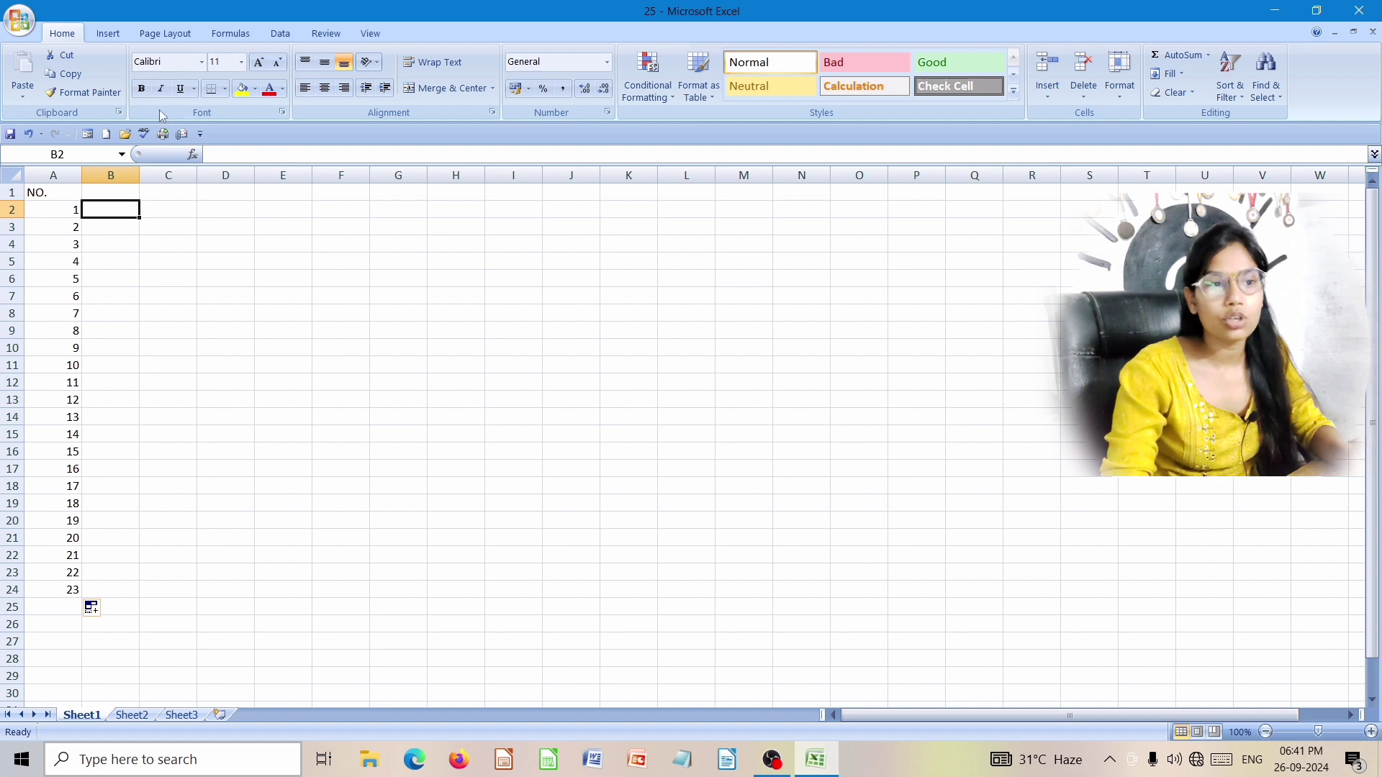
{"action": "left_click", "coordinate": [122, 191]}
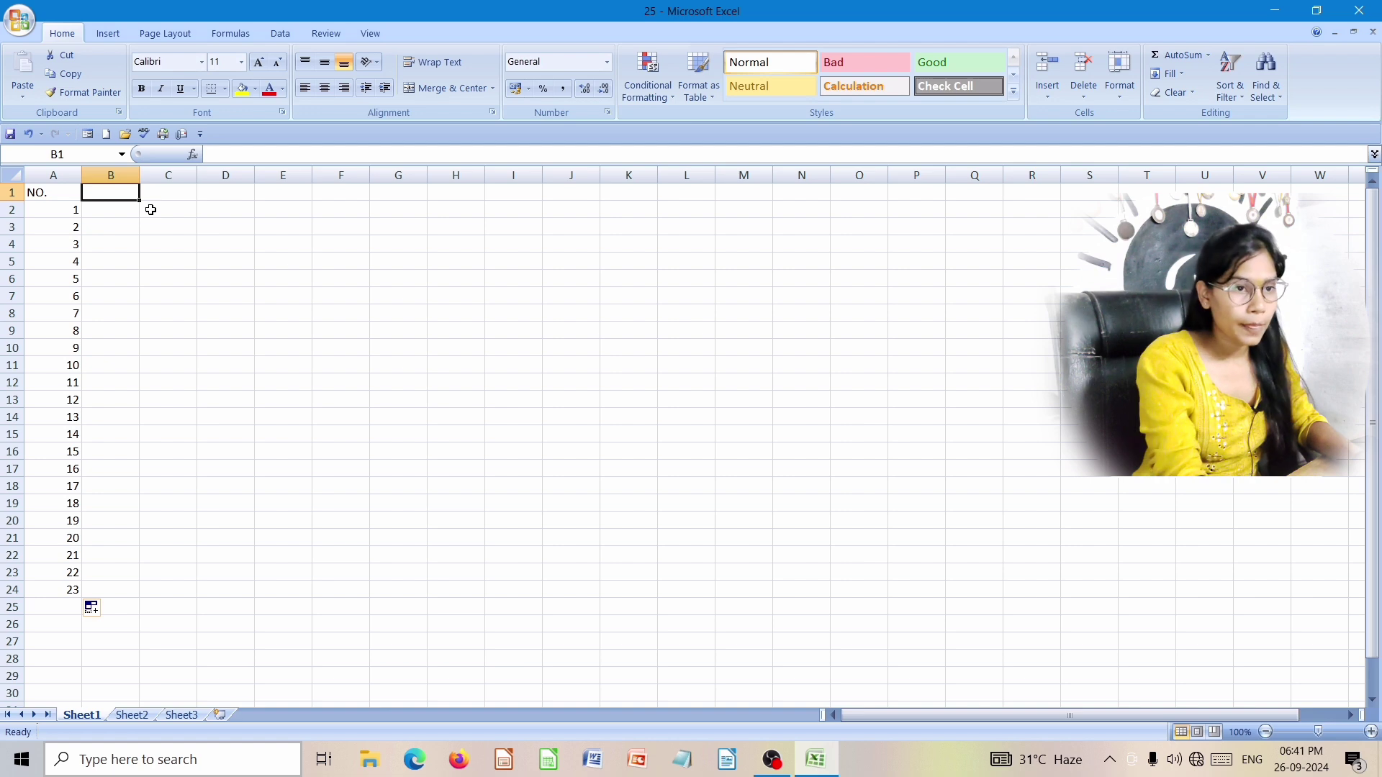
{"action": "type", "text": "D"}
{"action": "type", "text": "AT"}
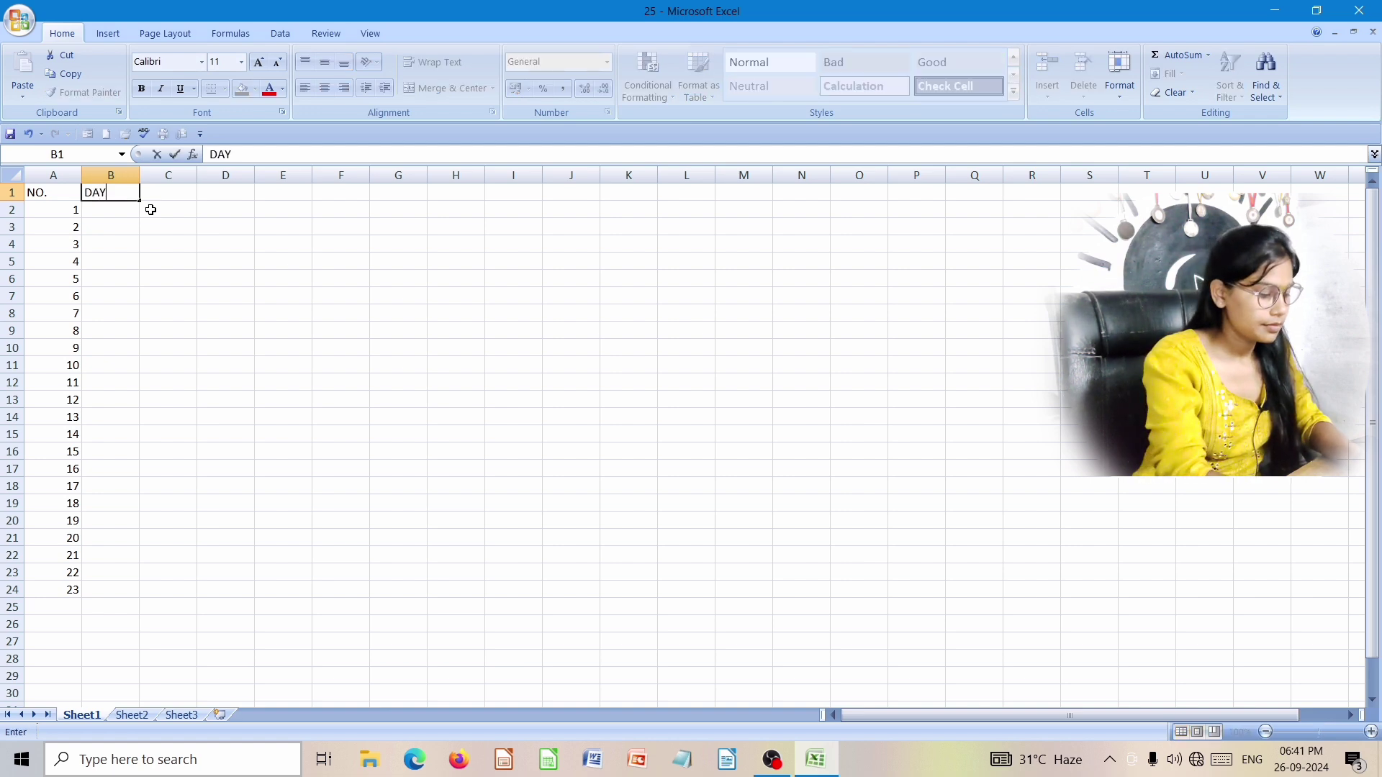
{"action": "type", "text": "S"}
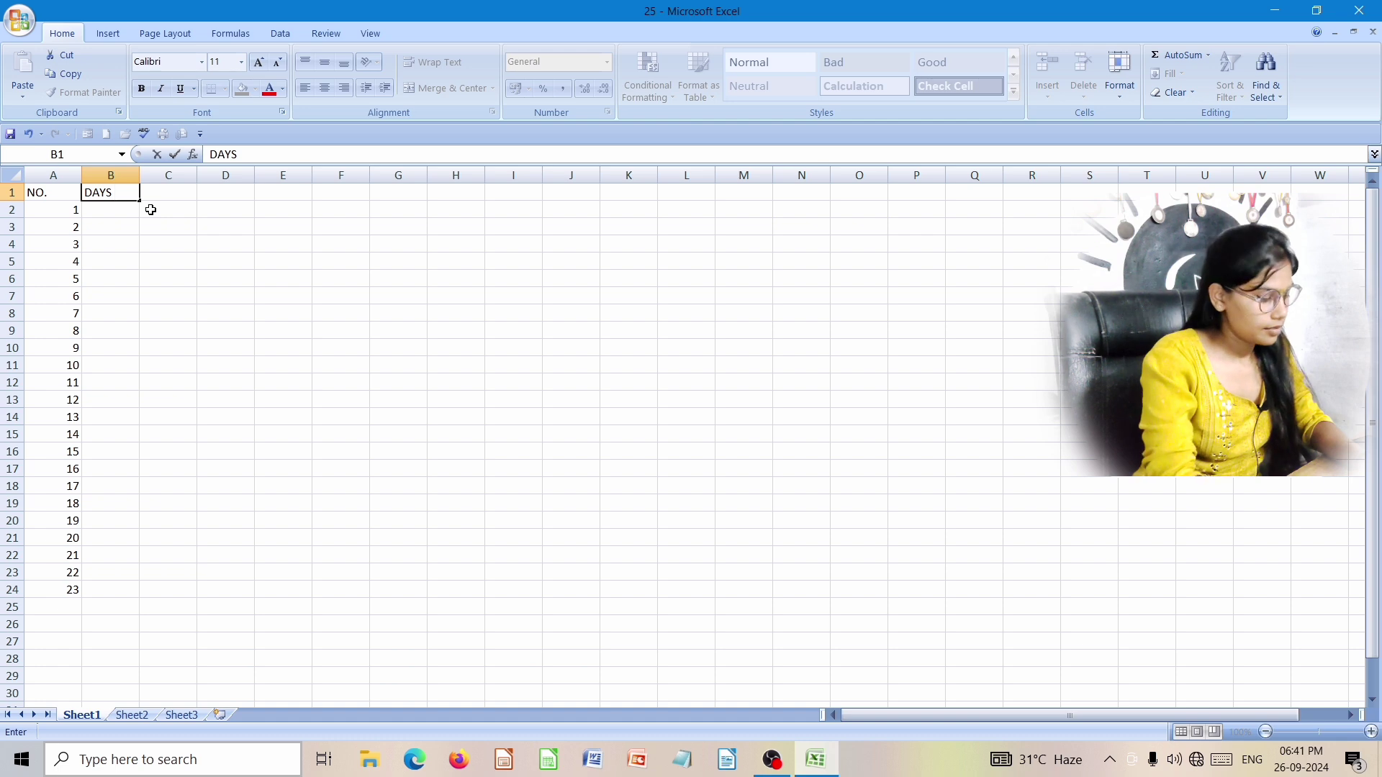
{"action": "type", "text": " NAME"}
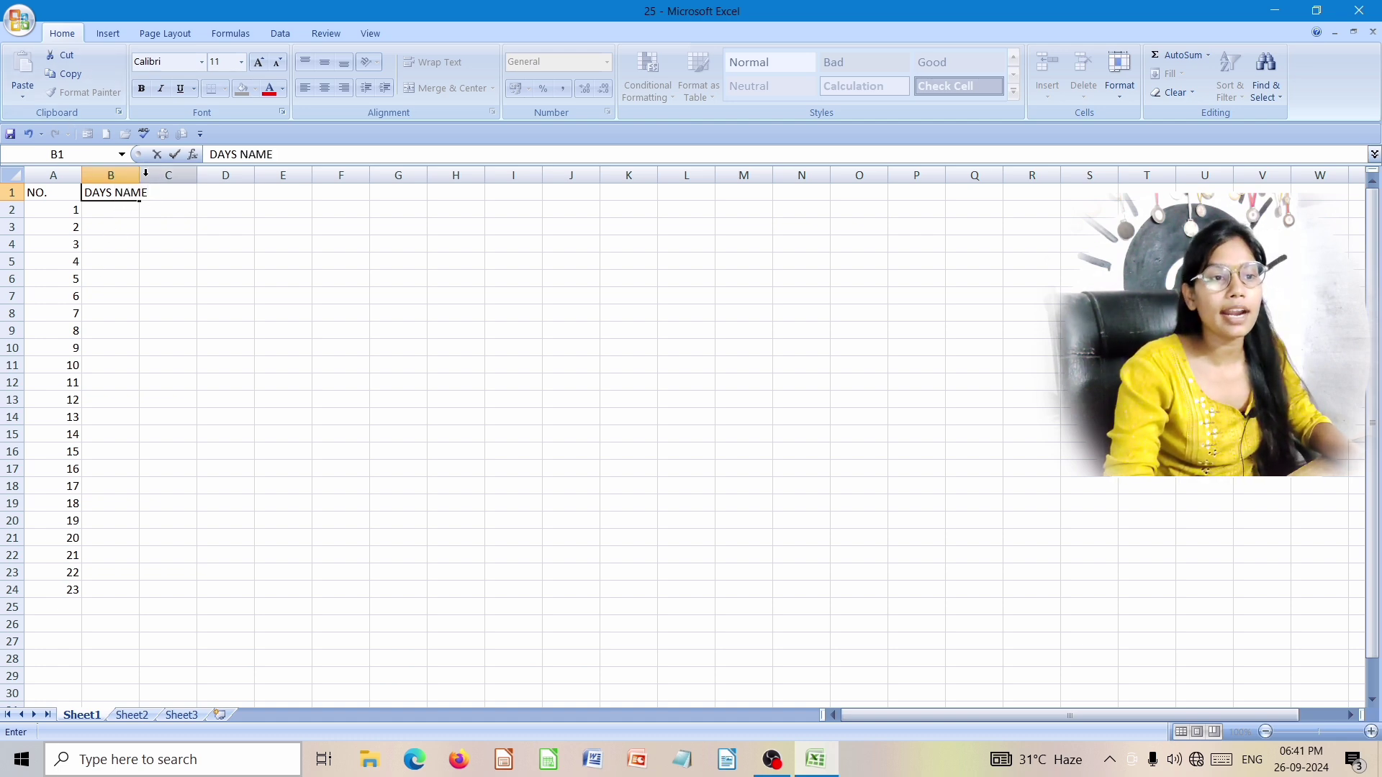
{"action": "left_click", "coordinate": [118, 224]}
{"action": "left_click", "coordinate": [115, 196]}
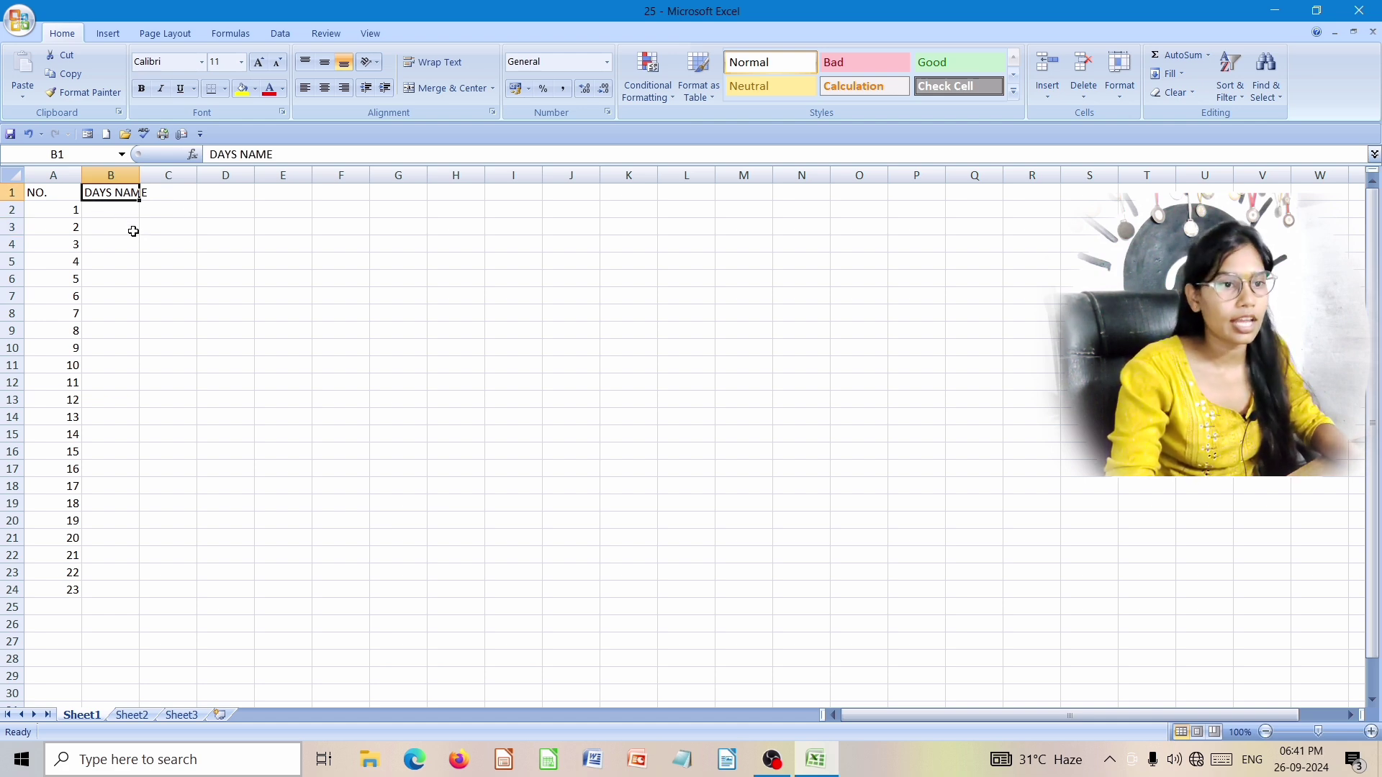
Step: Widen column B so the whole DAYS NAME heading fits inside it
{"action": "left_click", "coordinate": [116, 210]}
{"action": "left_click", "coordinate": [128, 239]}
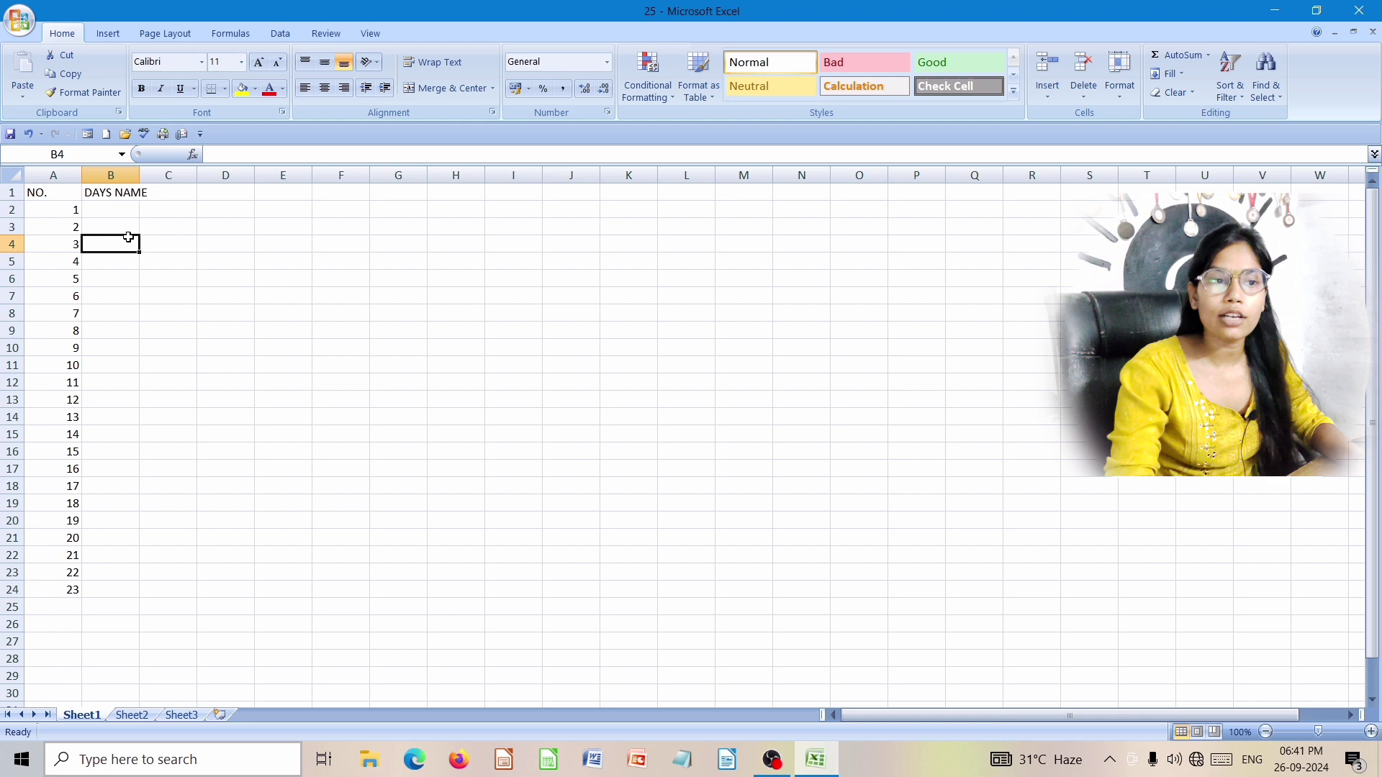
{"action": "left_click", "coordinate": [121, 192]}
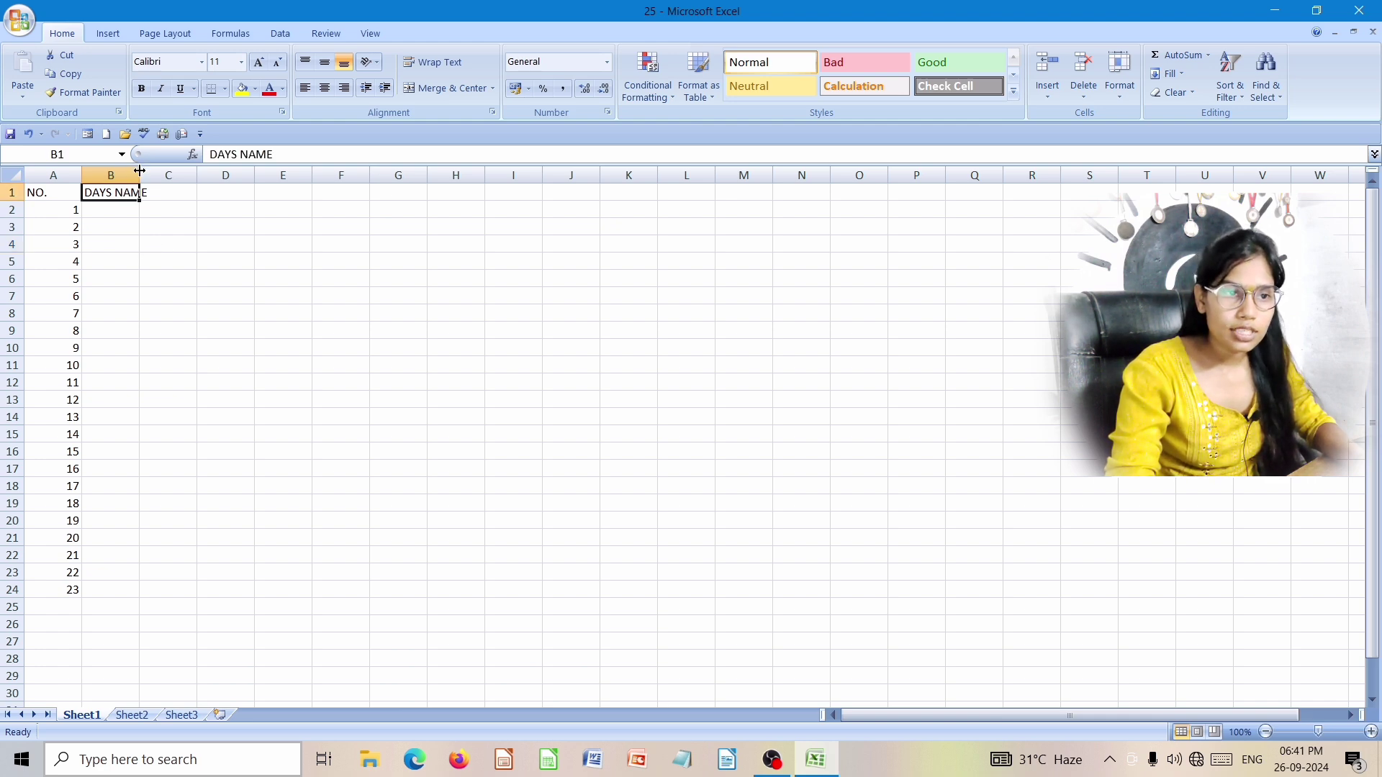
{"action": "left_click_drag", "start_coordinate": [139, 170], "coordinate": [168, 182]}
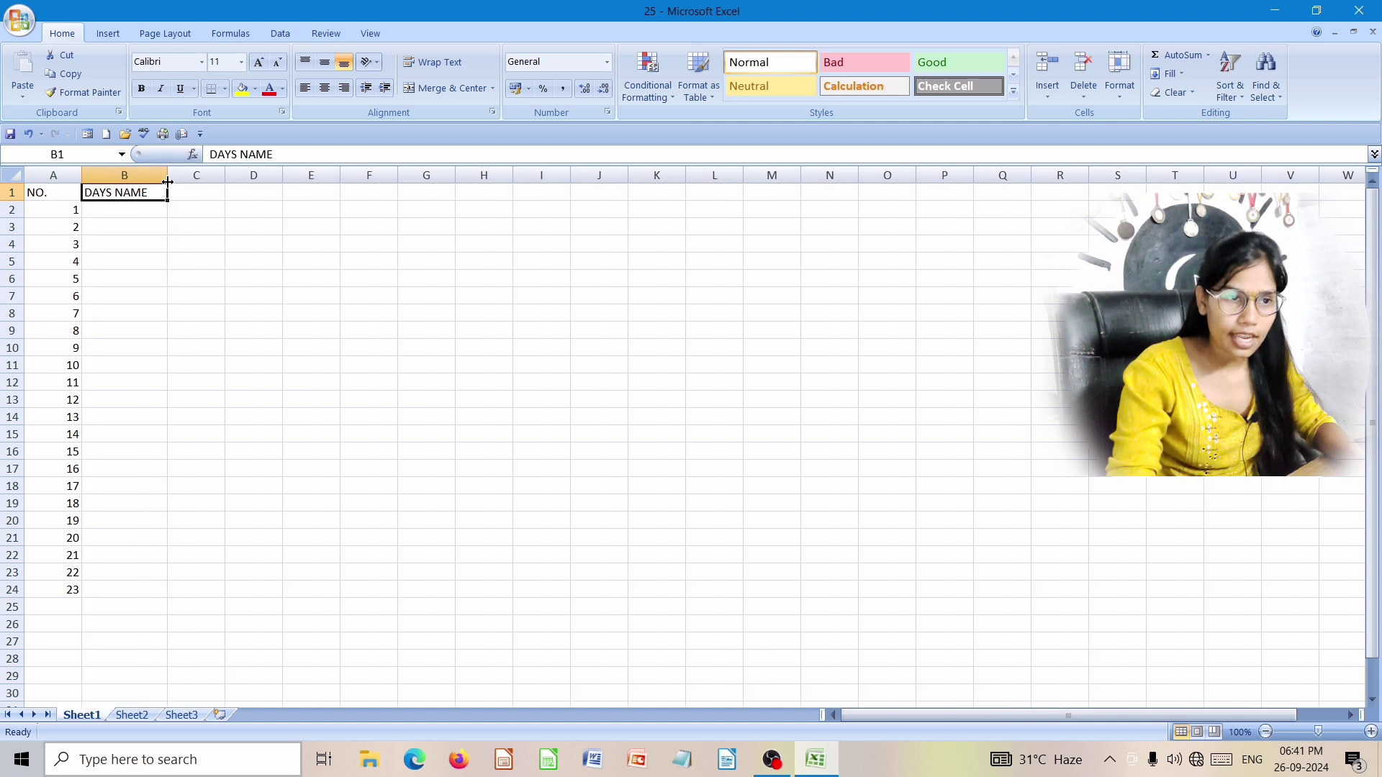
Step: Enter the starting day names SUN and MON in cells B2 and B3
{"action": "left_click", "coordinate": [114, 208]}
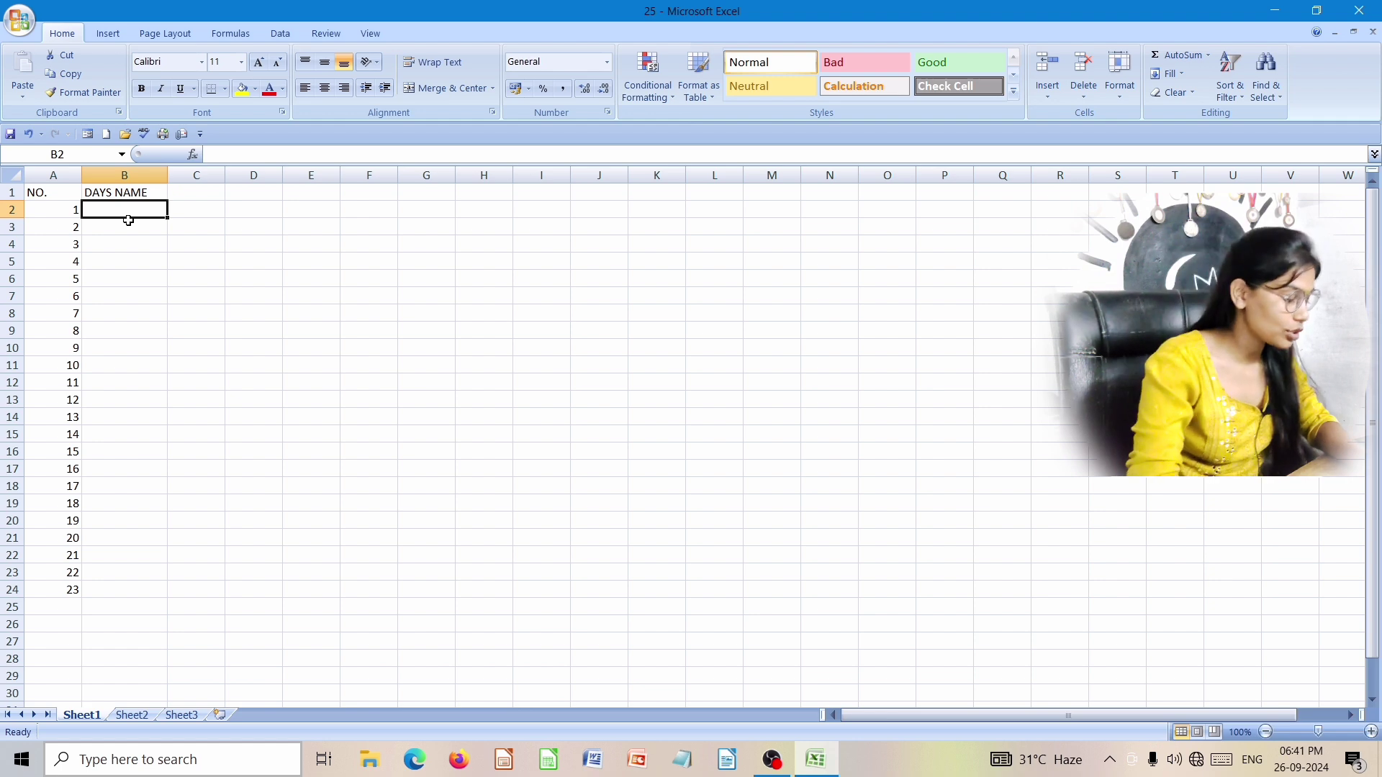
{"action": "type", "text": "S"}
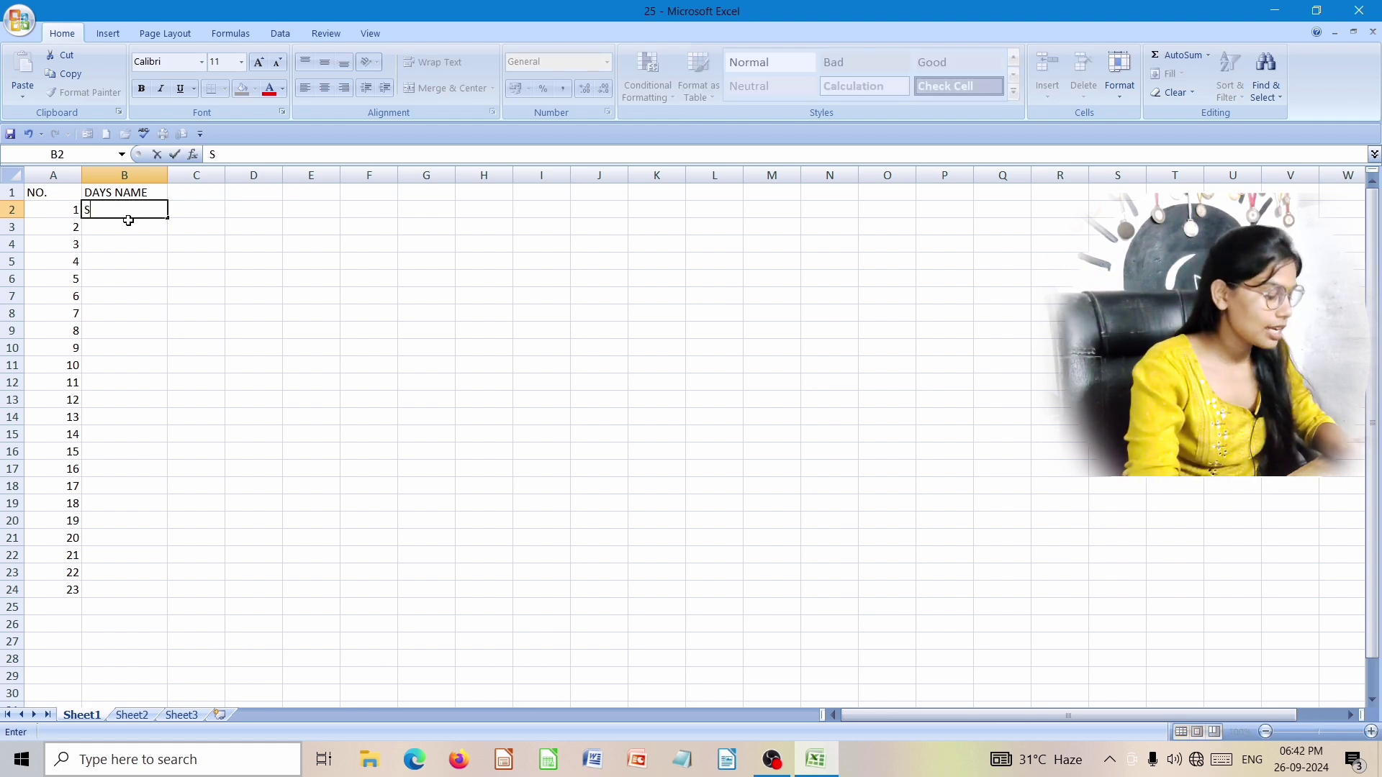
{"action": "type", "text": "UN"}
{"action": "key", "text": "Return"}
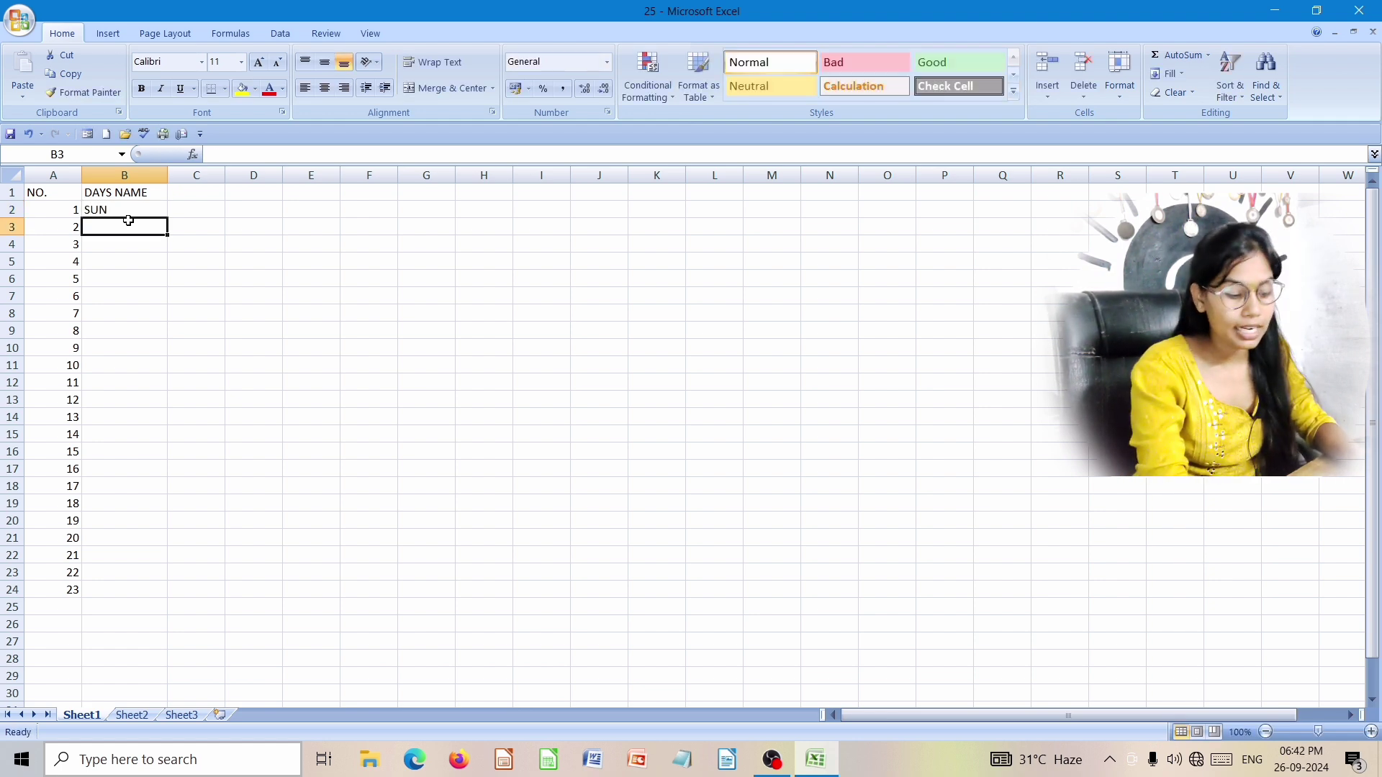
{"action": "type", "text": "MON"}
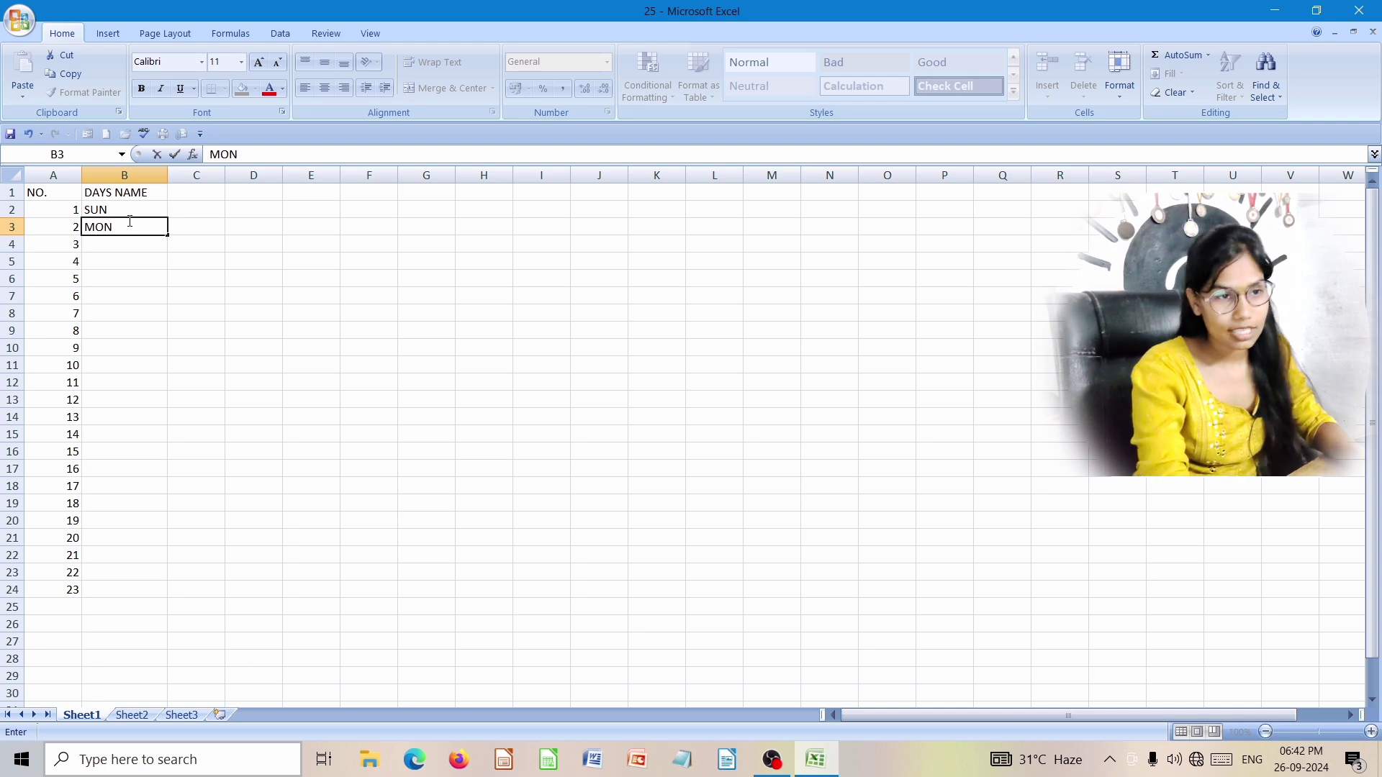
Step: Extend the day-name series from B2:B3 down column B to cell B24
{"action": "left_click", "coordinate": [134, 210]}
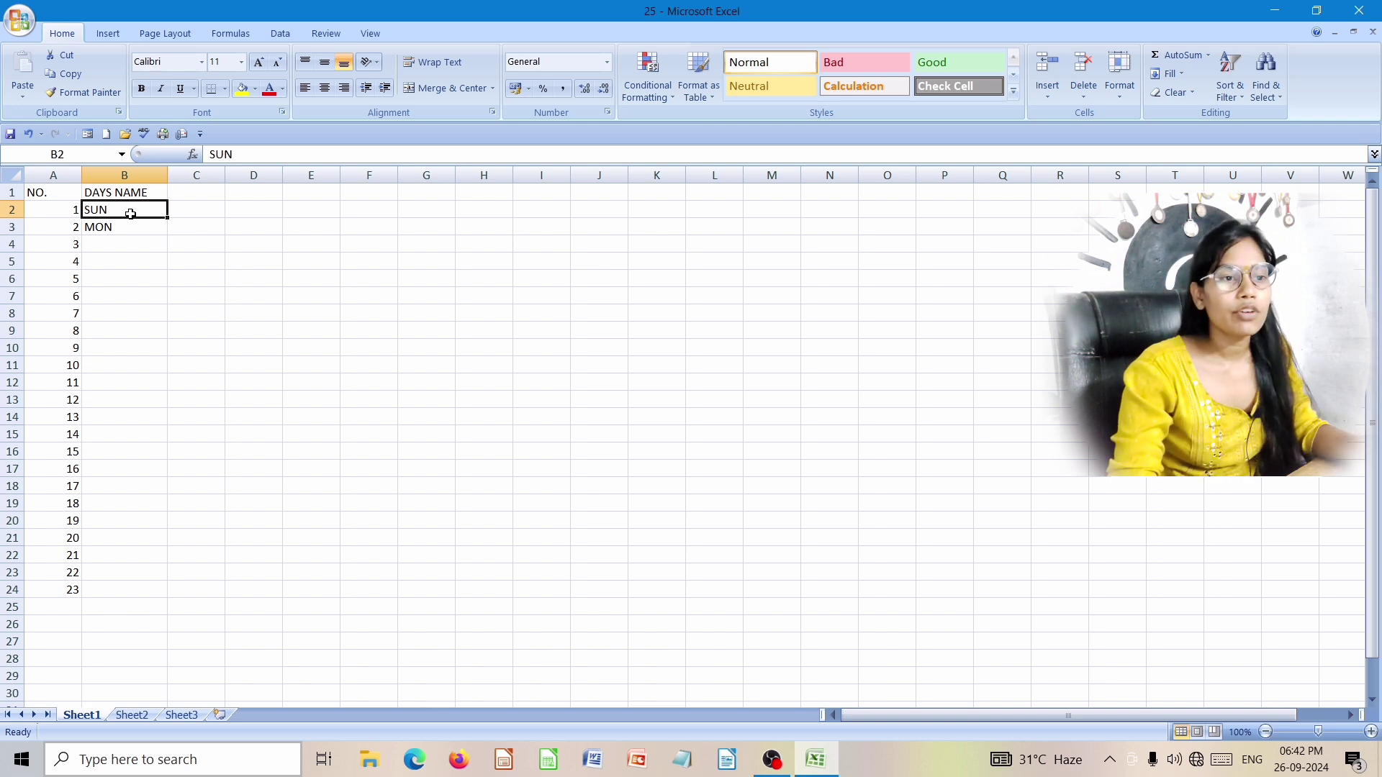
{"action": "left_click_drag", "start_coordinate": [130, 214], "coordinate": [130, 225]}
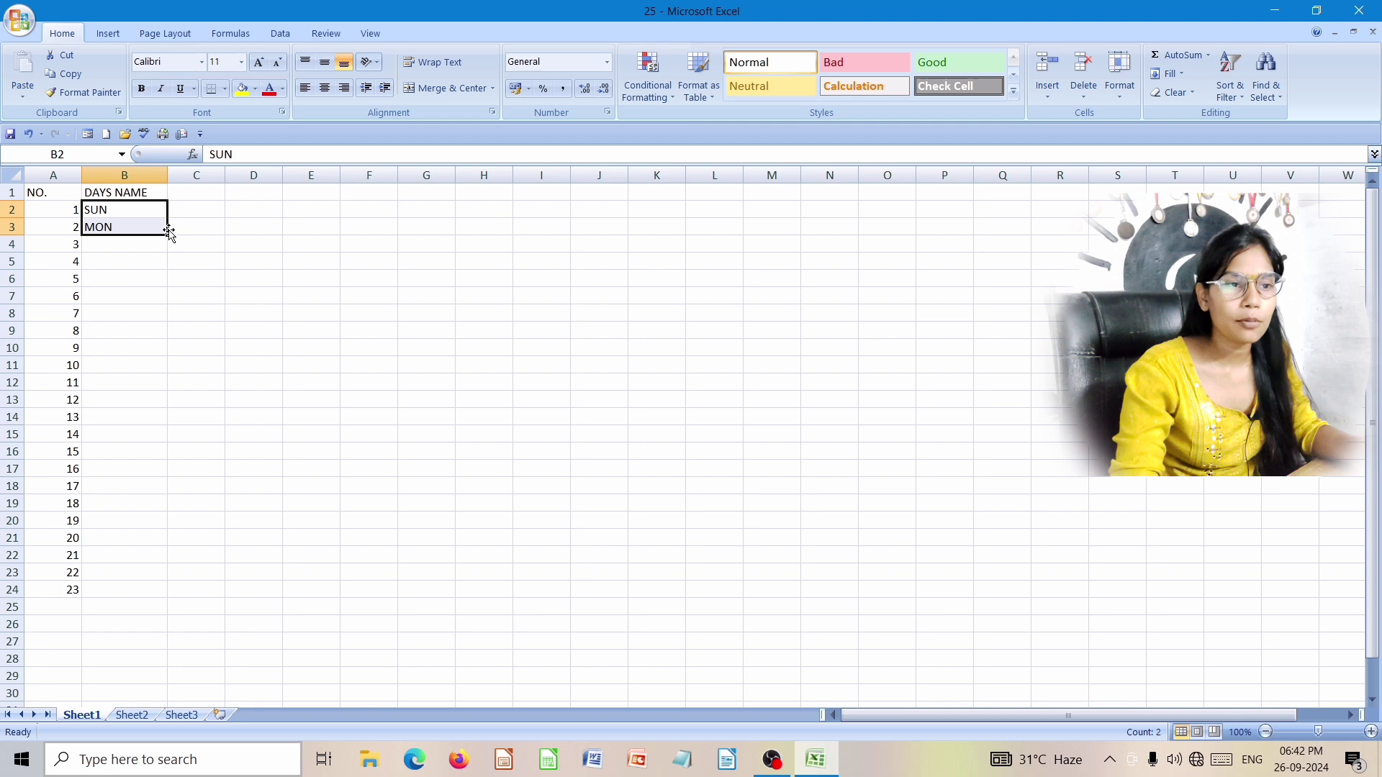
{"action": "left_click_drag", "start_coordinate": [169, 234], "coordinate": [120, 593]}
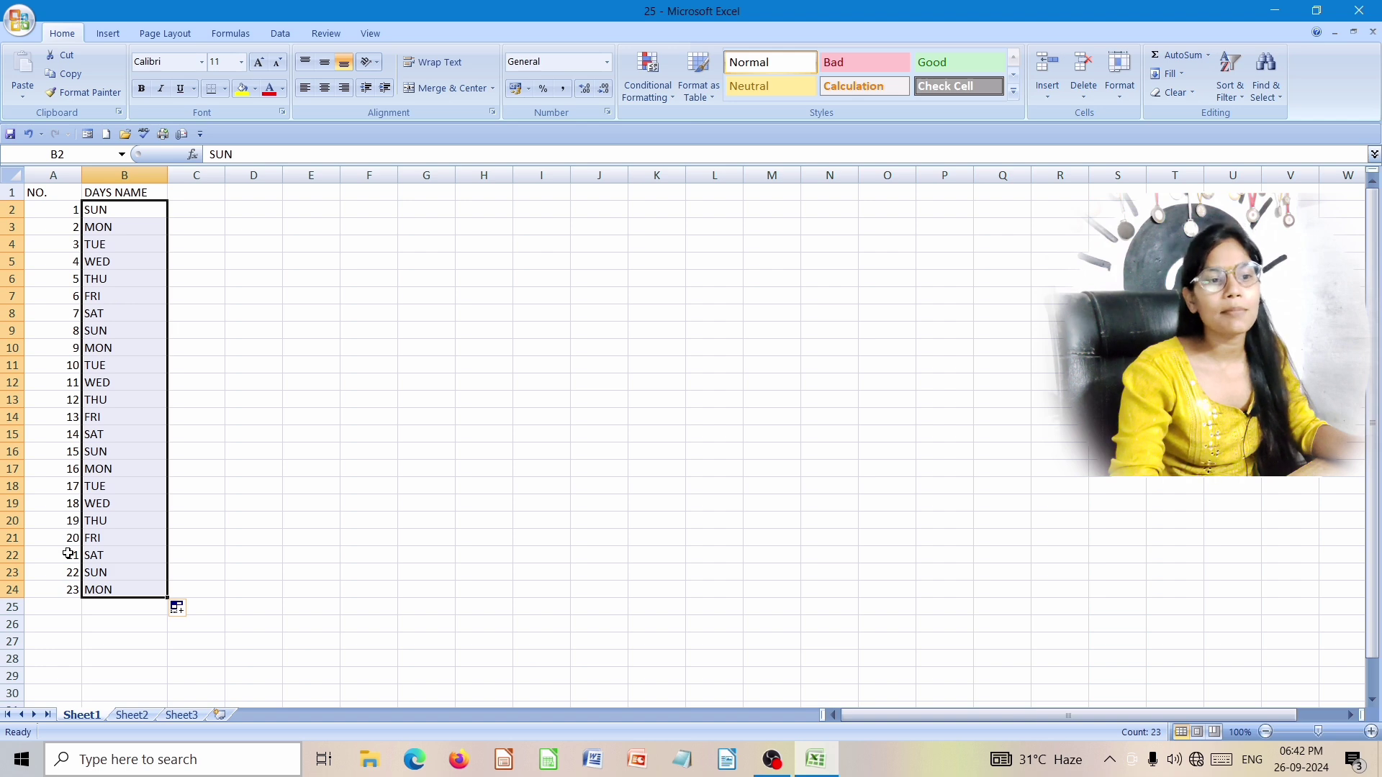
{"action": "left_click", "coordinate": [248, 415]}
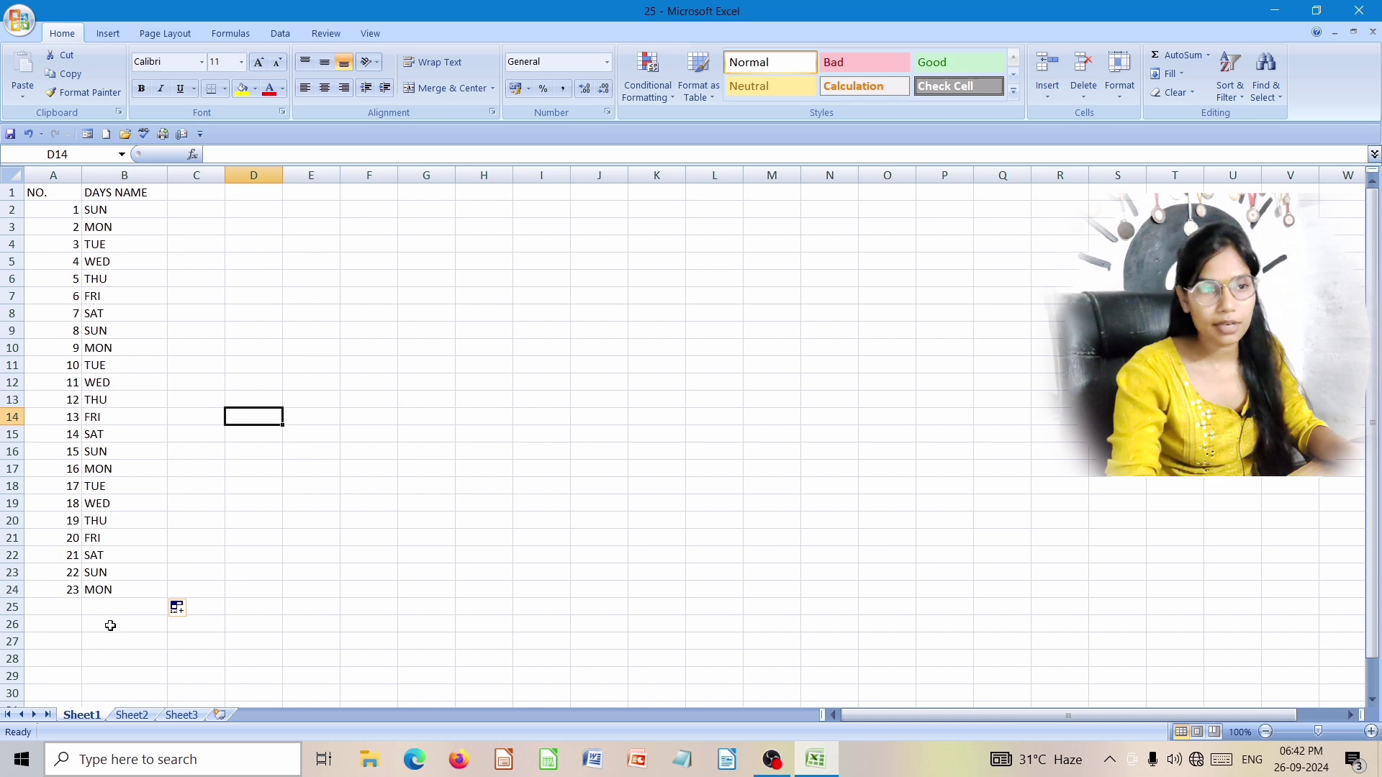
Step: Enter the starting numbers 1 and 2 side by side in cells D4 and E4
{"action": "left_click", "coordinate": [245, 249]}
{"action": "type", "text": "1"}
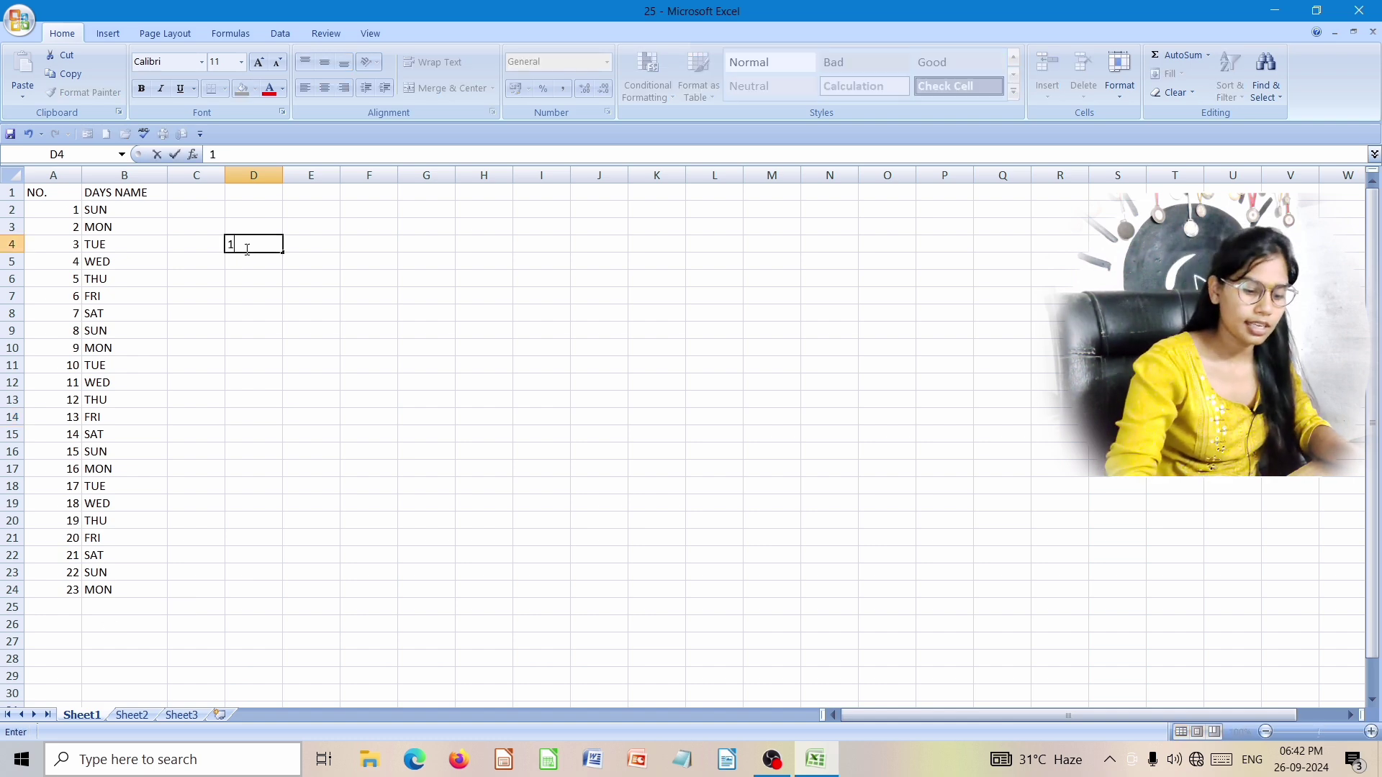
{"action": "key", "text": "Tab"}
{"action": "type", "text": "2"}
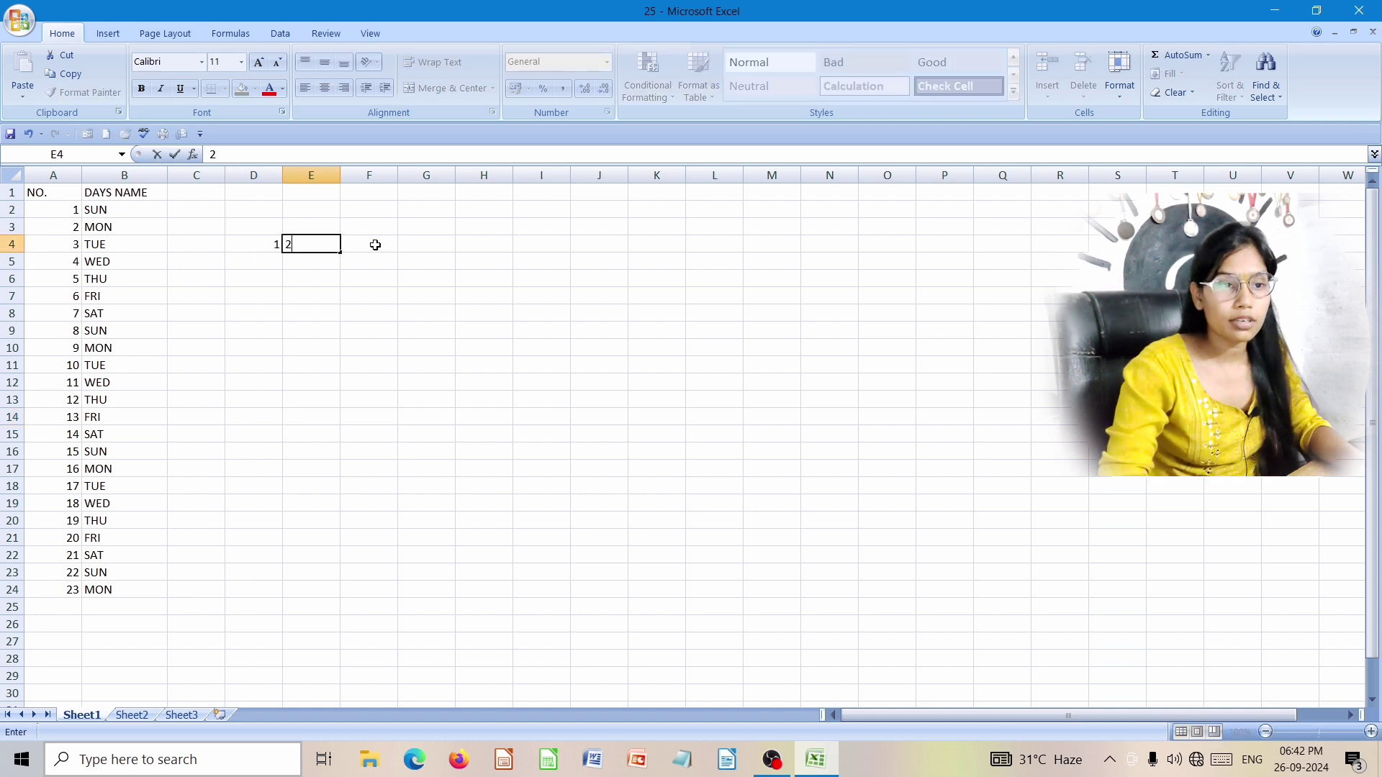
{"action": "left_click", "coordinate": [365, 281]}
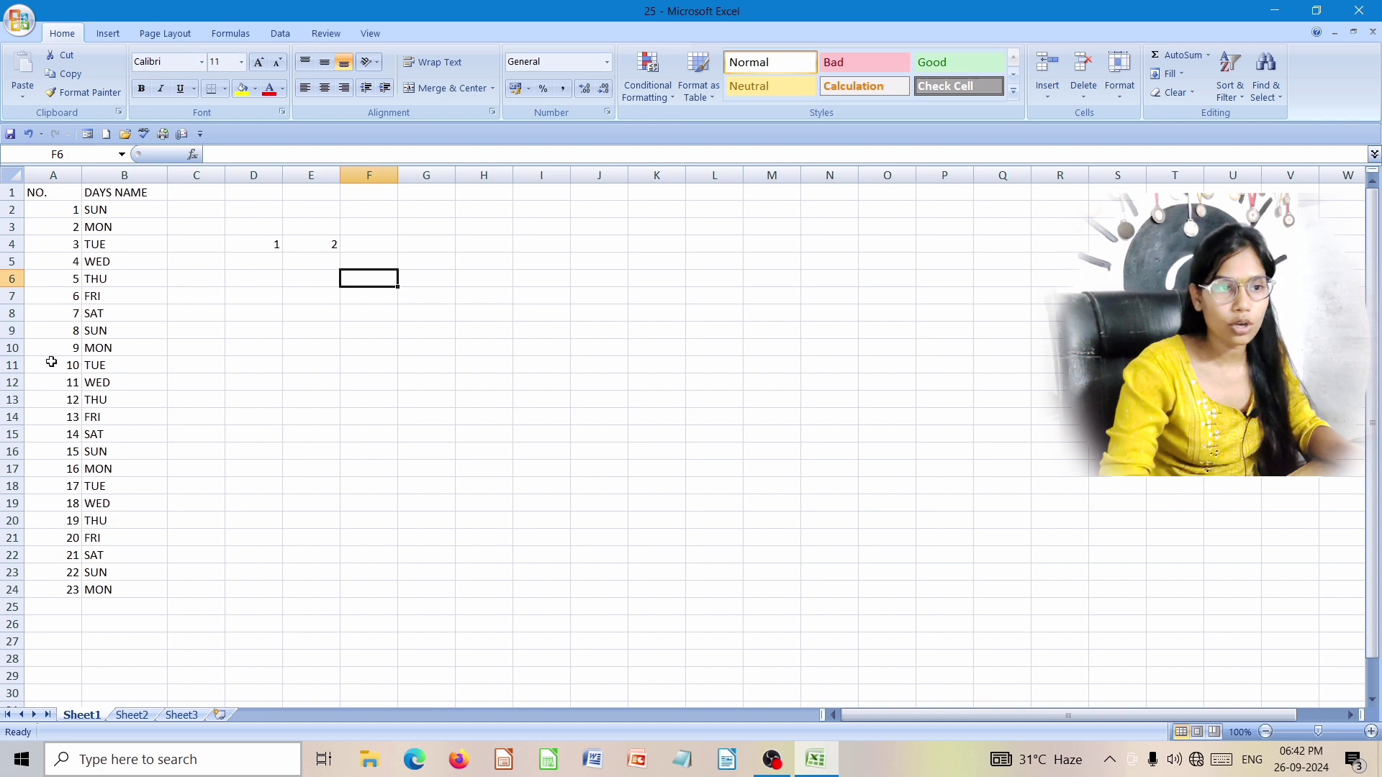
Step: Extend the number series from D4:E4 across row 4 to cell S4
{"action": "left_click", "coordinate": [258, 246]}
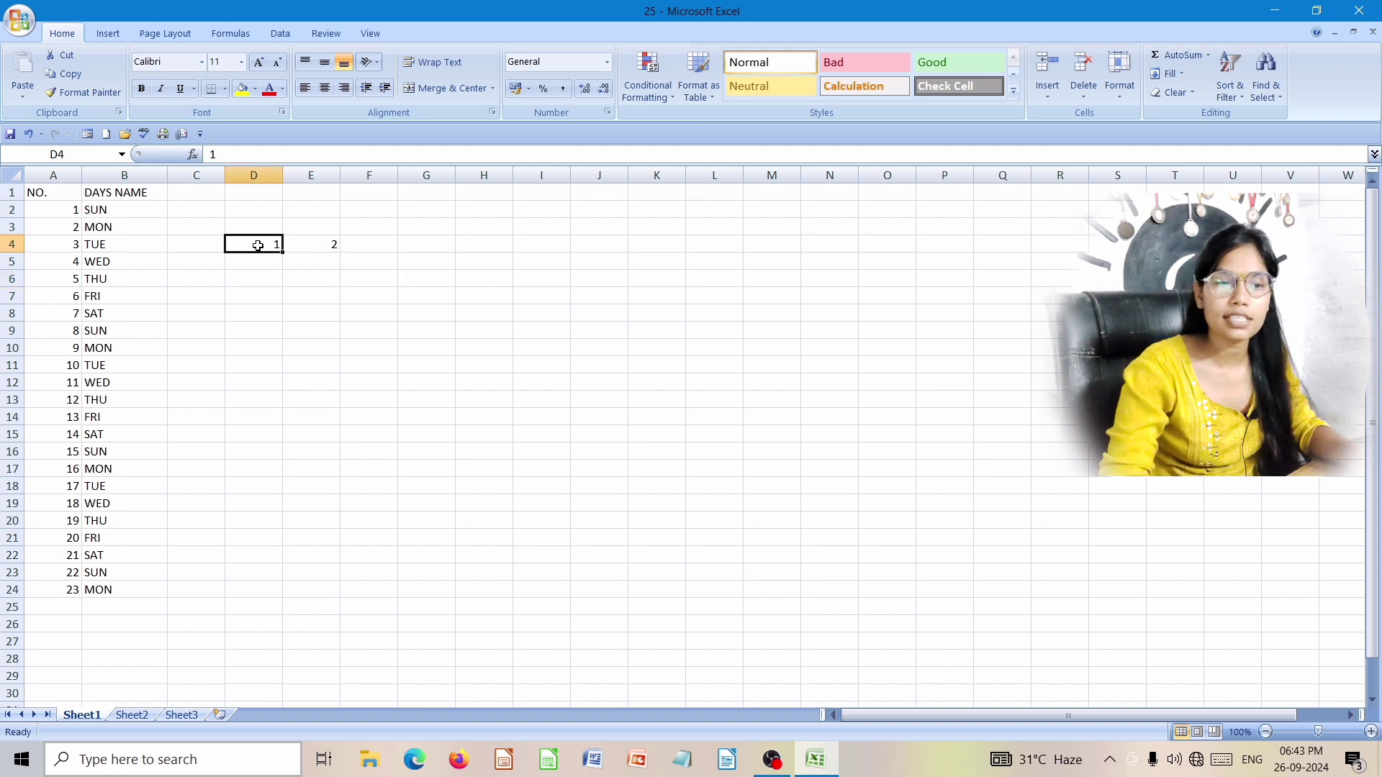
{"action": "left_click_drag", "start_coordinate": [258, 245], "coordinate": [318, 250]}
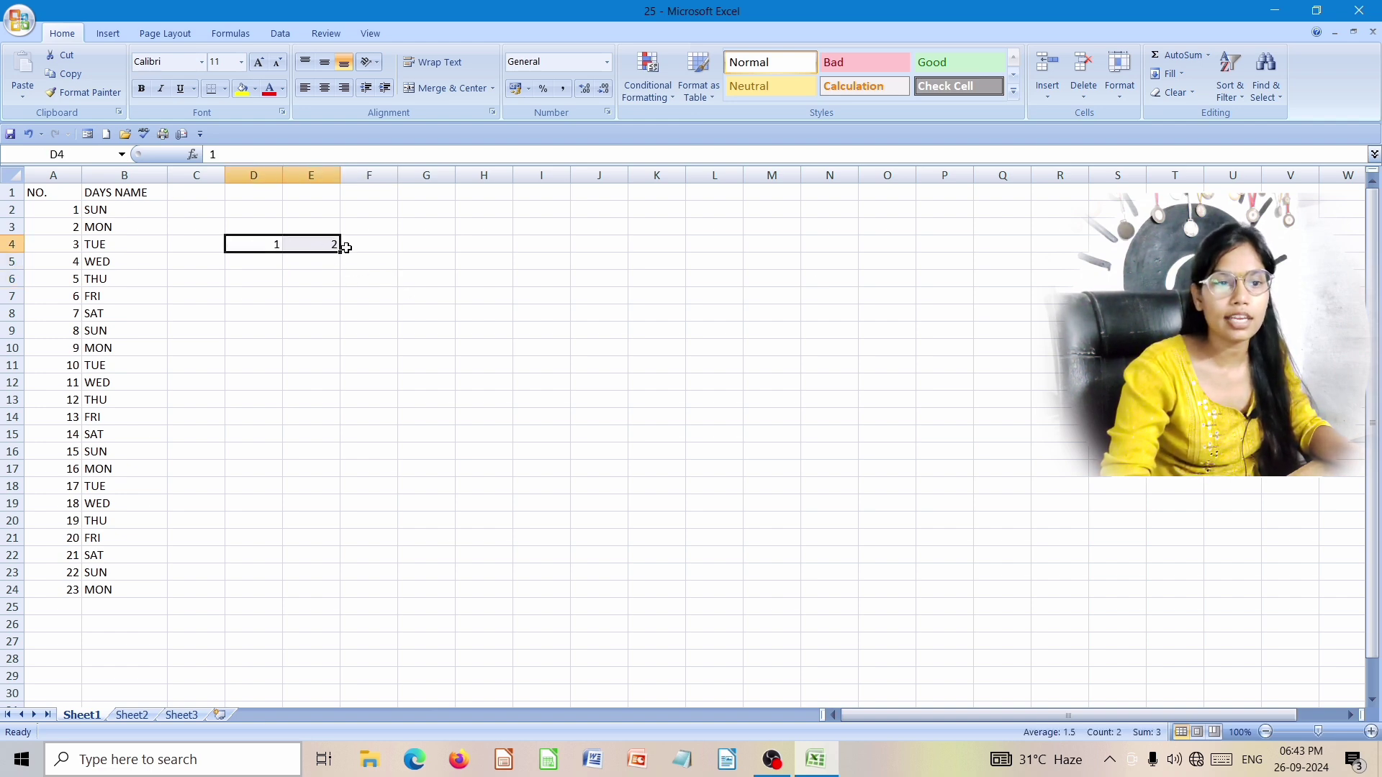
{"action": "left_click_drag", "start_coordinate": [340, 247], "coordinate": [1076, 266]}
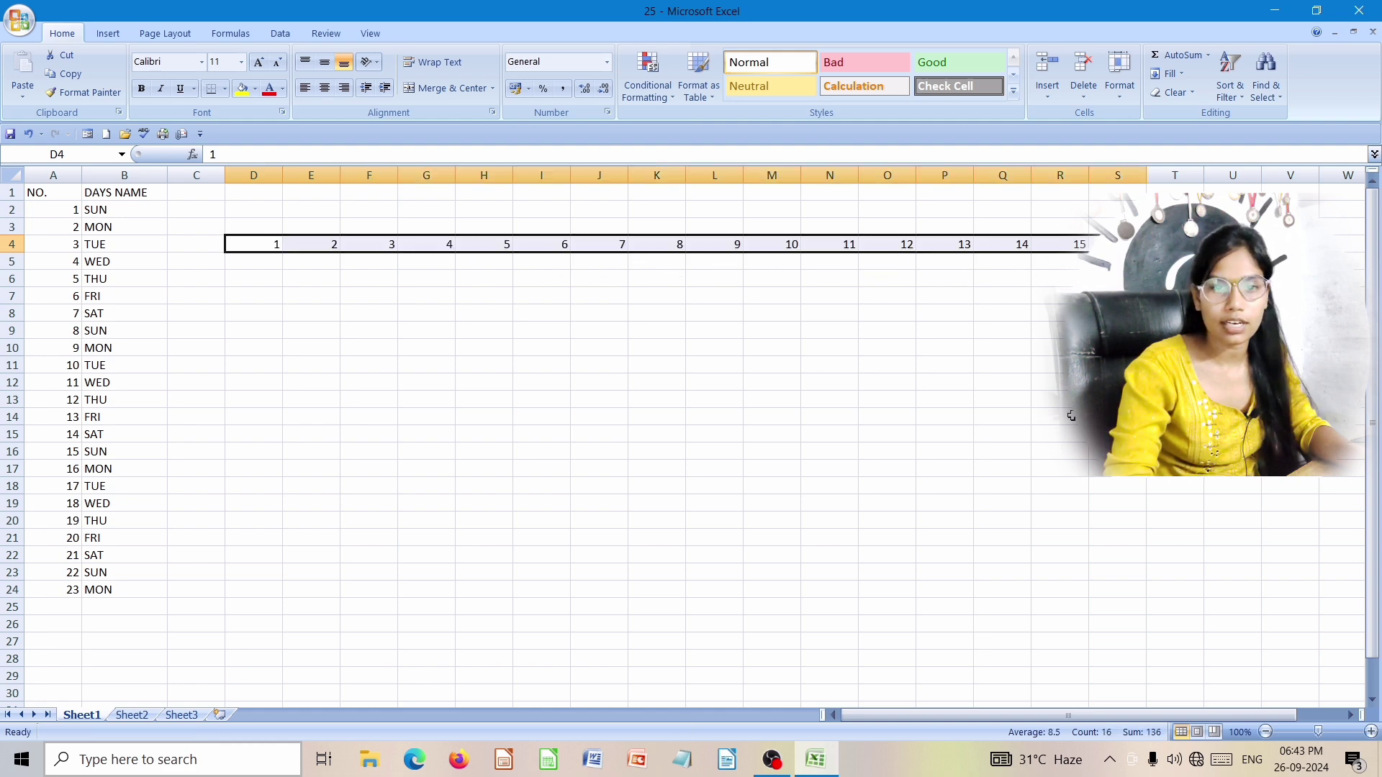
{"action": "left_click", "coordinate": [1072, 417]}
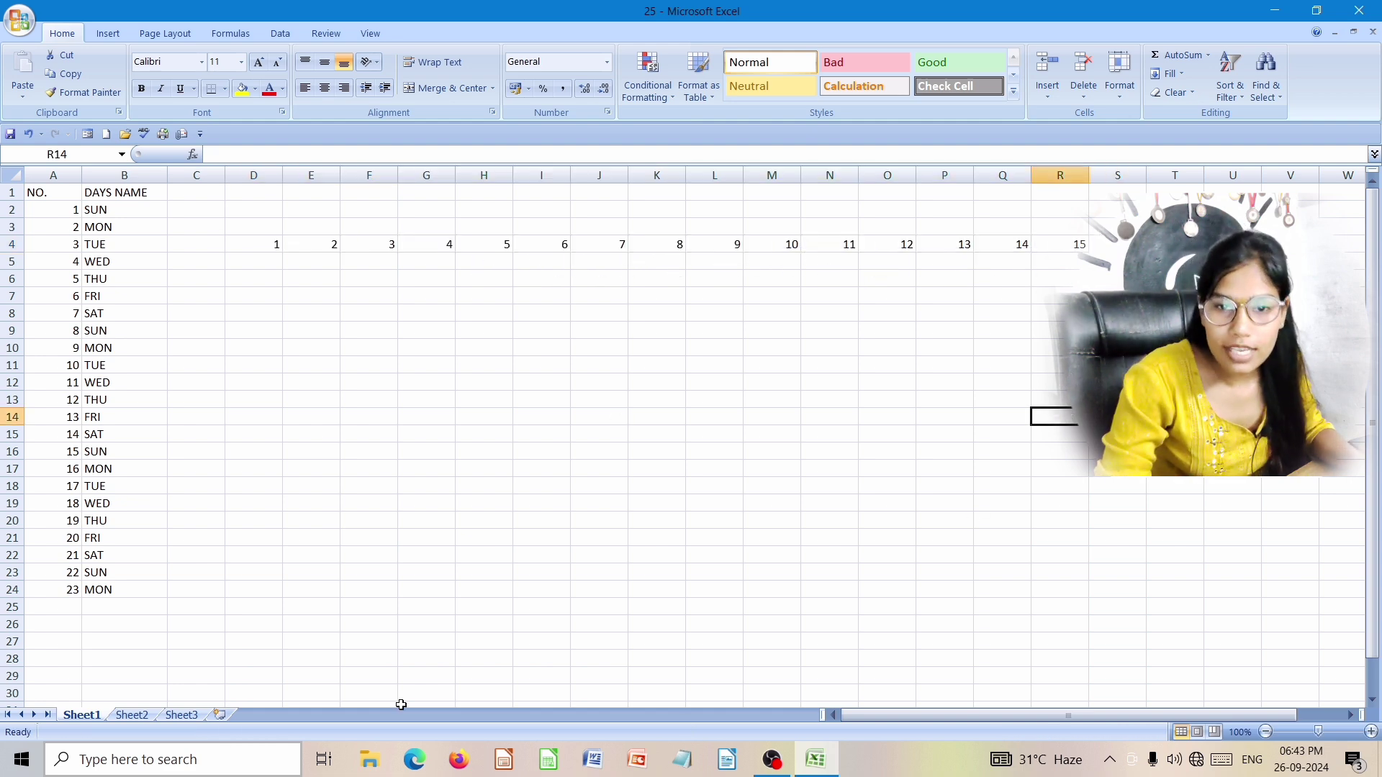
{"action": "left_click", "coordinate": [354, 281]}
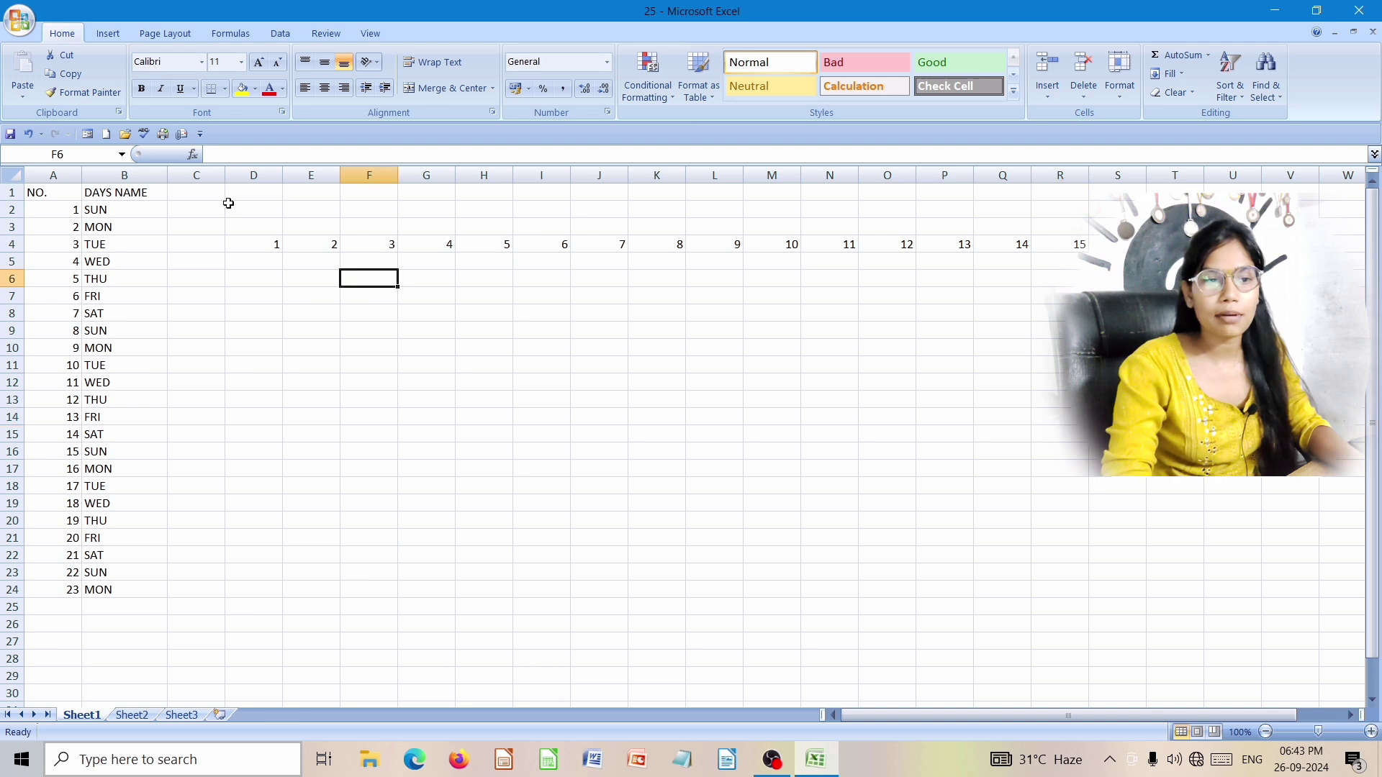
{"action": "left_click", "coordinate": [223, 367]}
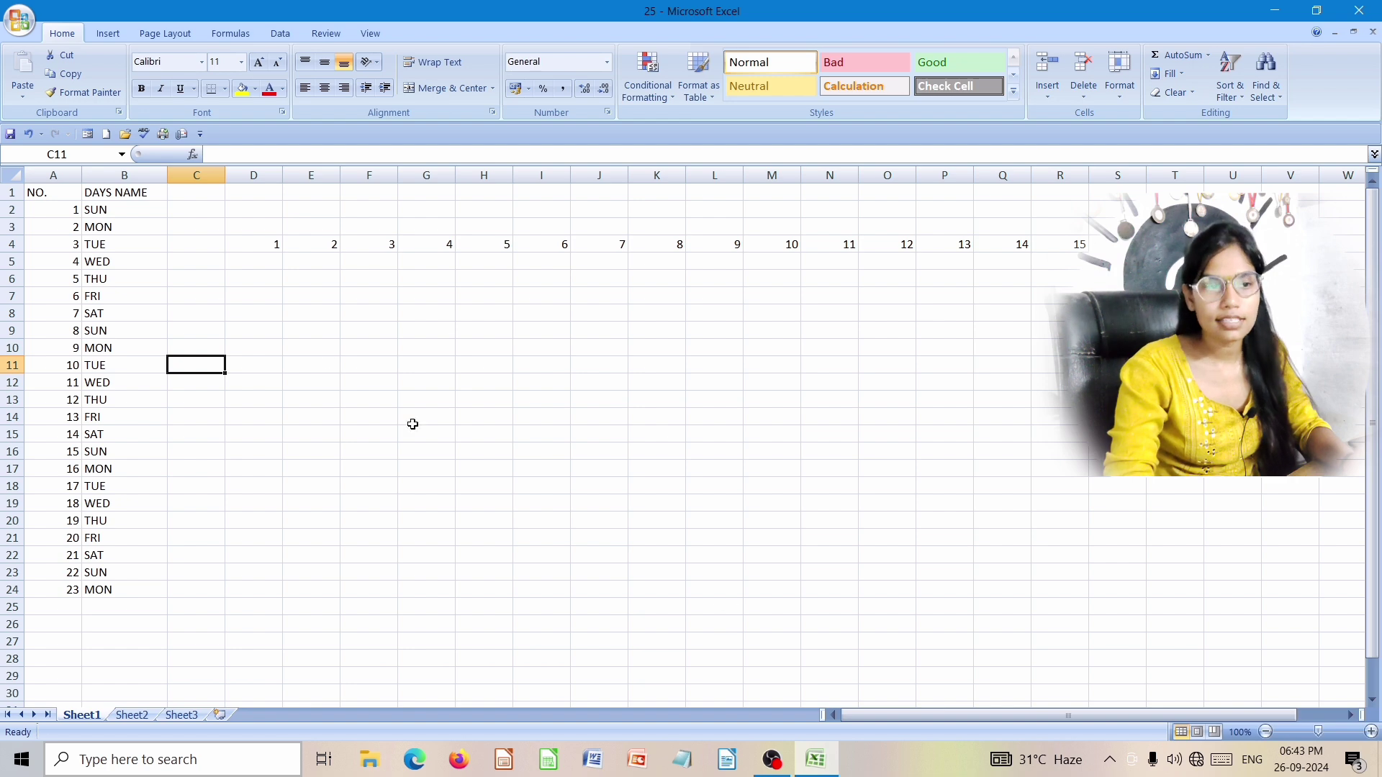
{"action": "left_click", "coordinate": [267, 286]}
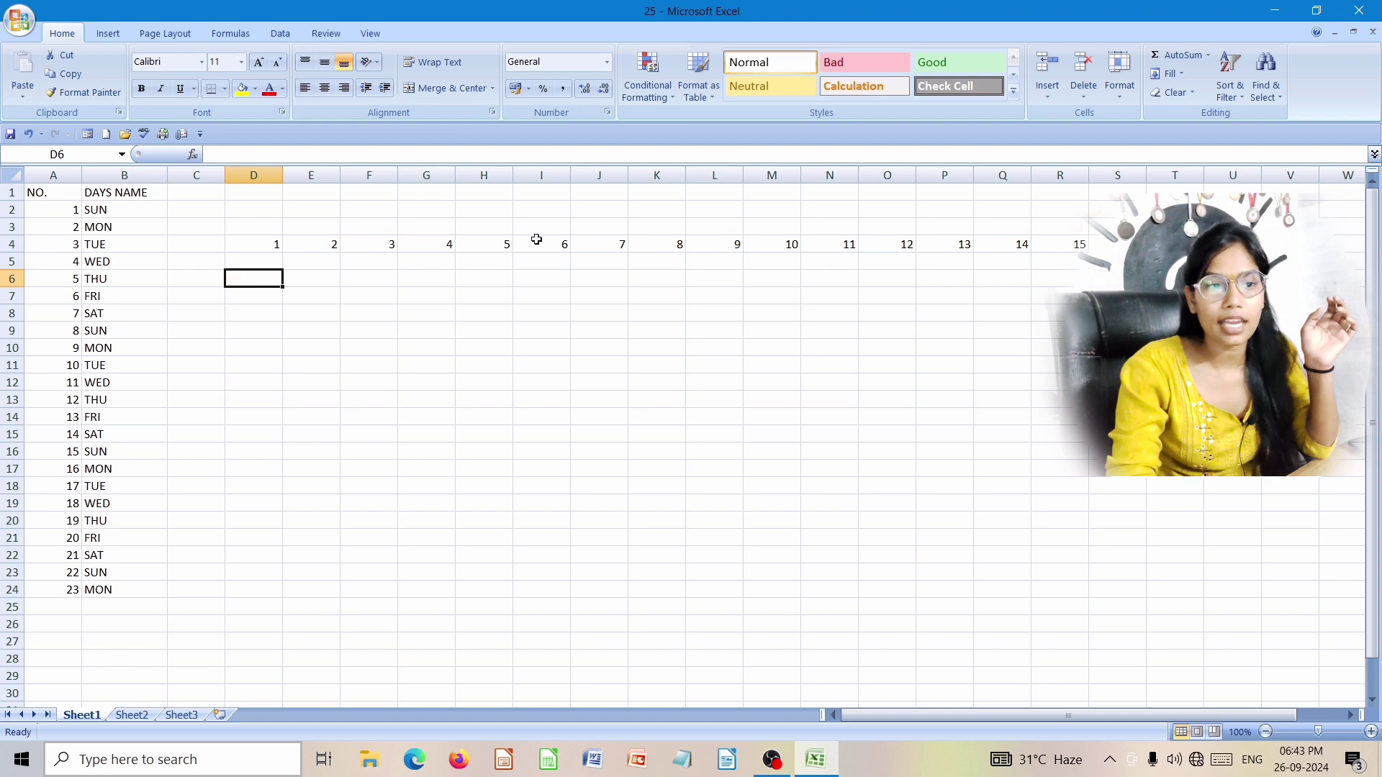
Step: Try to total the row 4 numbers in cell E6 by entering =SUM without an opening parenthesis
{"action": "left_click", "coordinate": [325, 282]}
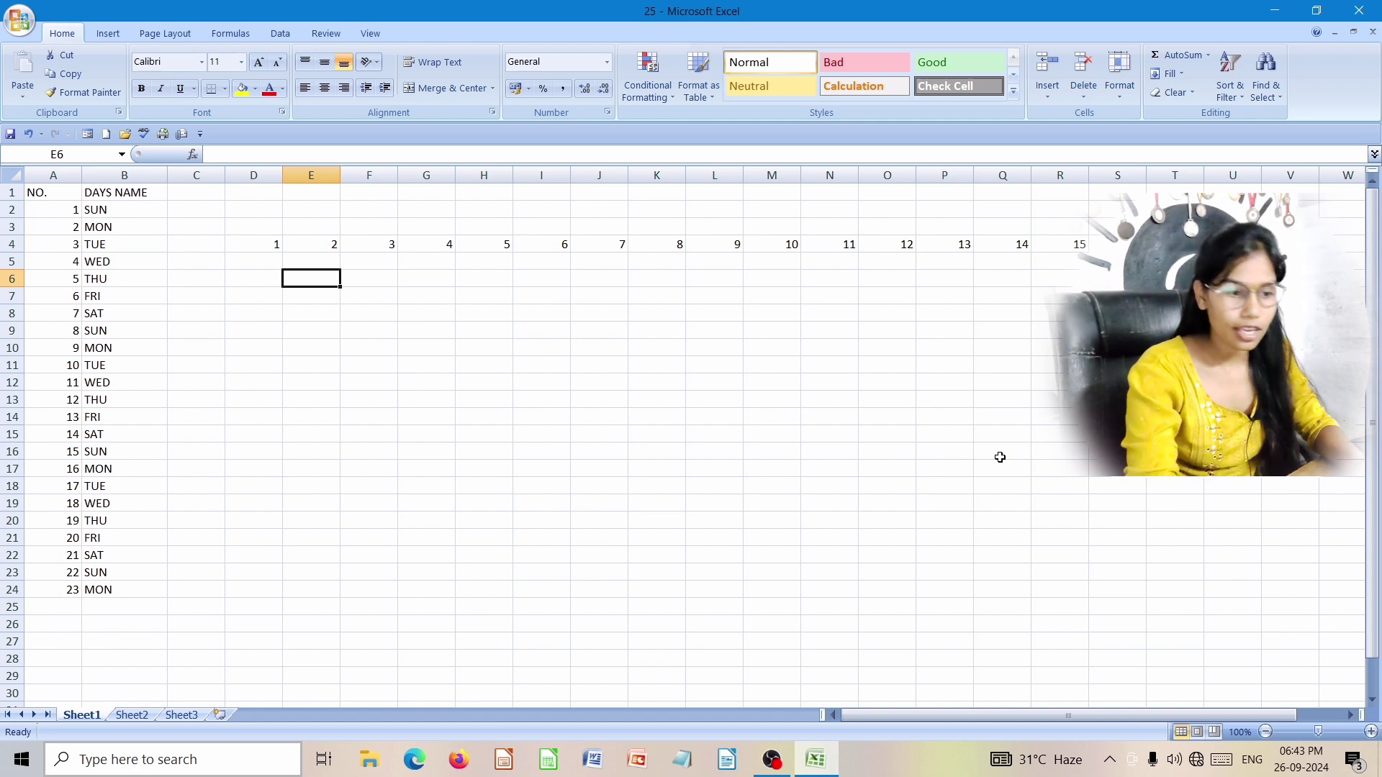
{"action": "type", "text": "="}
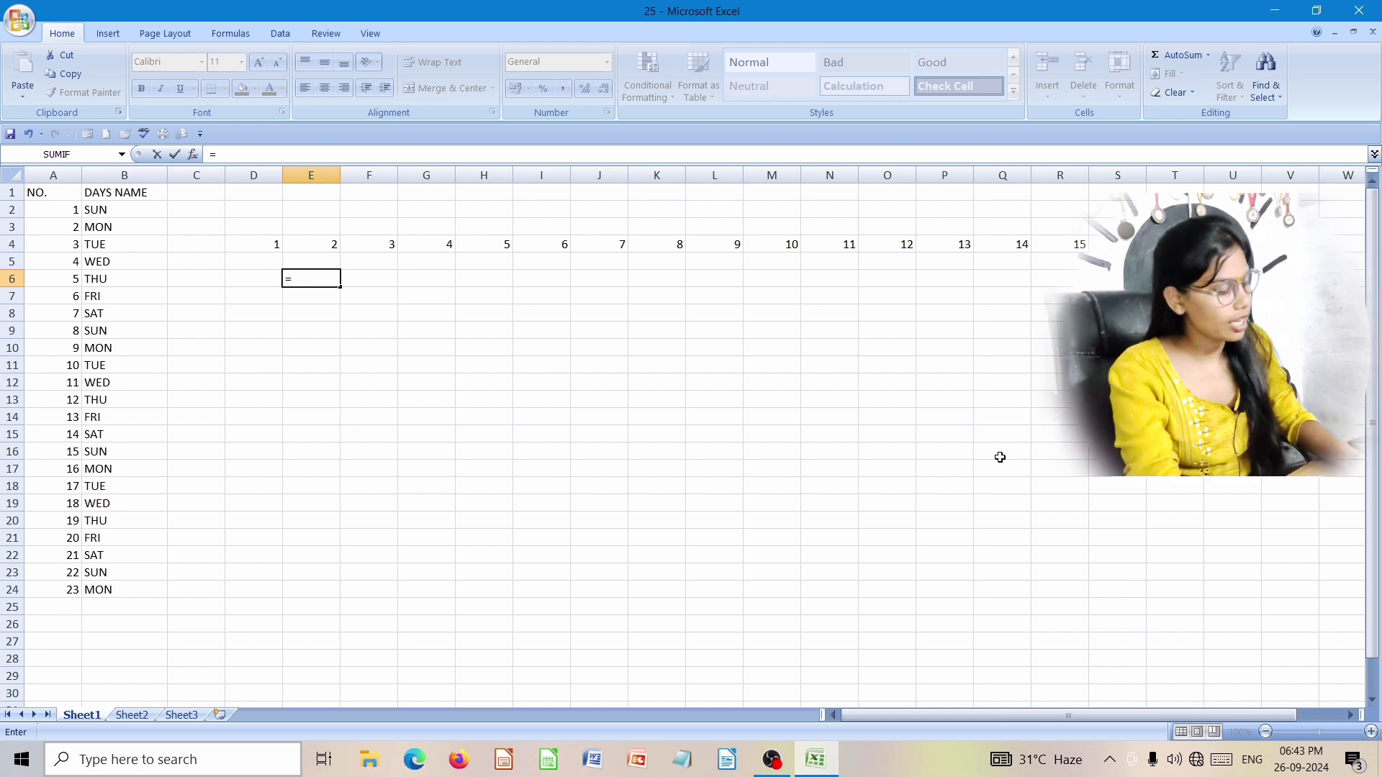
{"action": "type", "text": "SUM"}
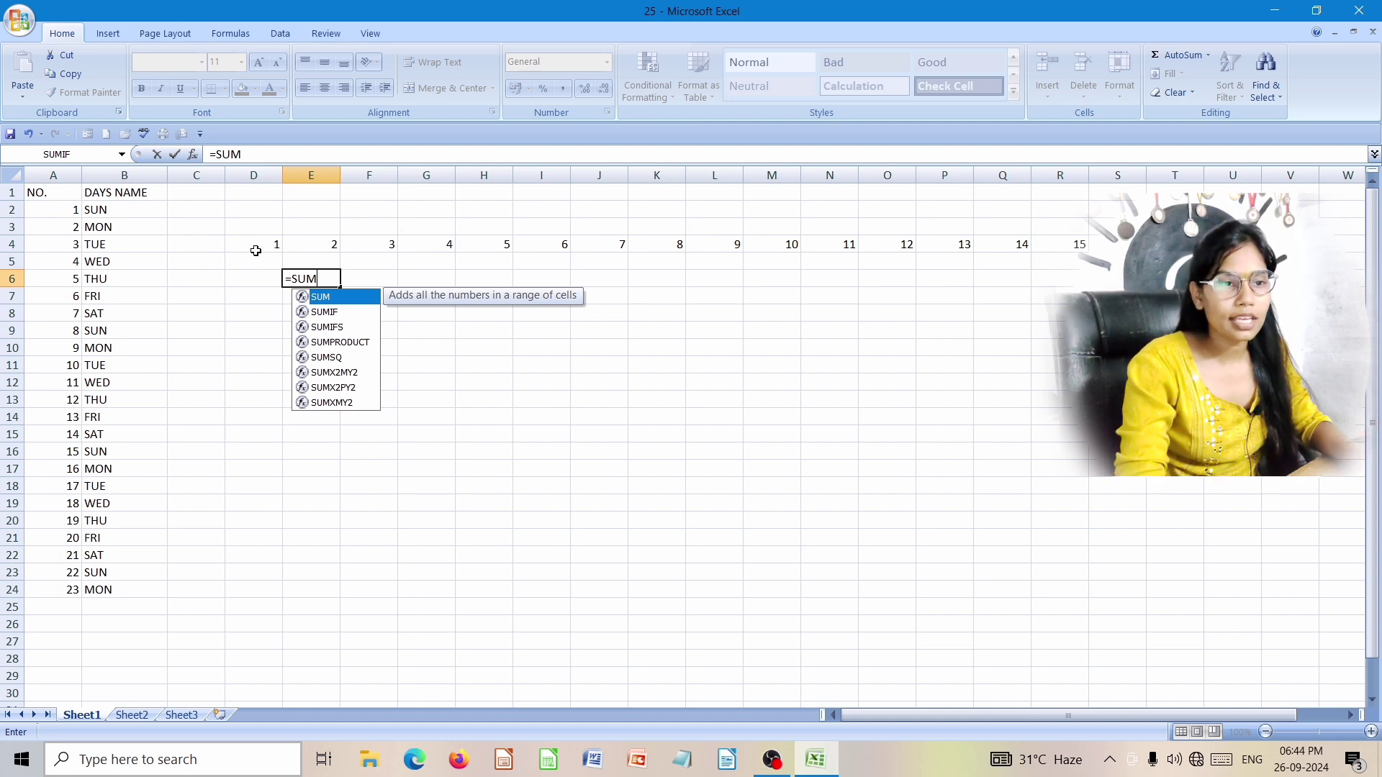
{"action": "left_click_drag", "start_coordinate": [255, 250], "coordinate": [558, 228]}
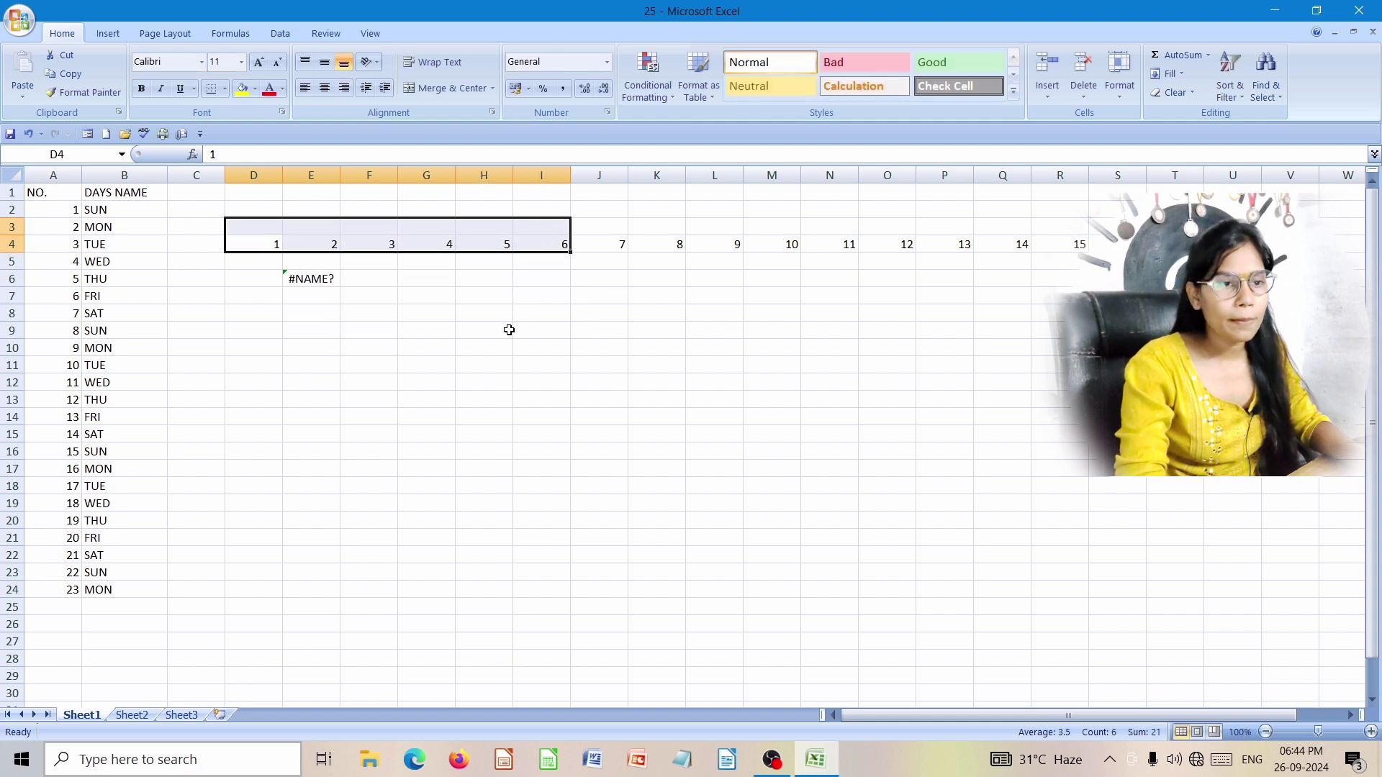
{"action": "left_click", "coordinate": [509, 329]}
Step: Complete the formula in cell E6 as =SUM(D4:S4) to total the row 4 numbers
{"action": "left_click", "coordinate": [324, 283]}
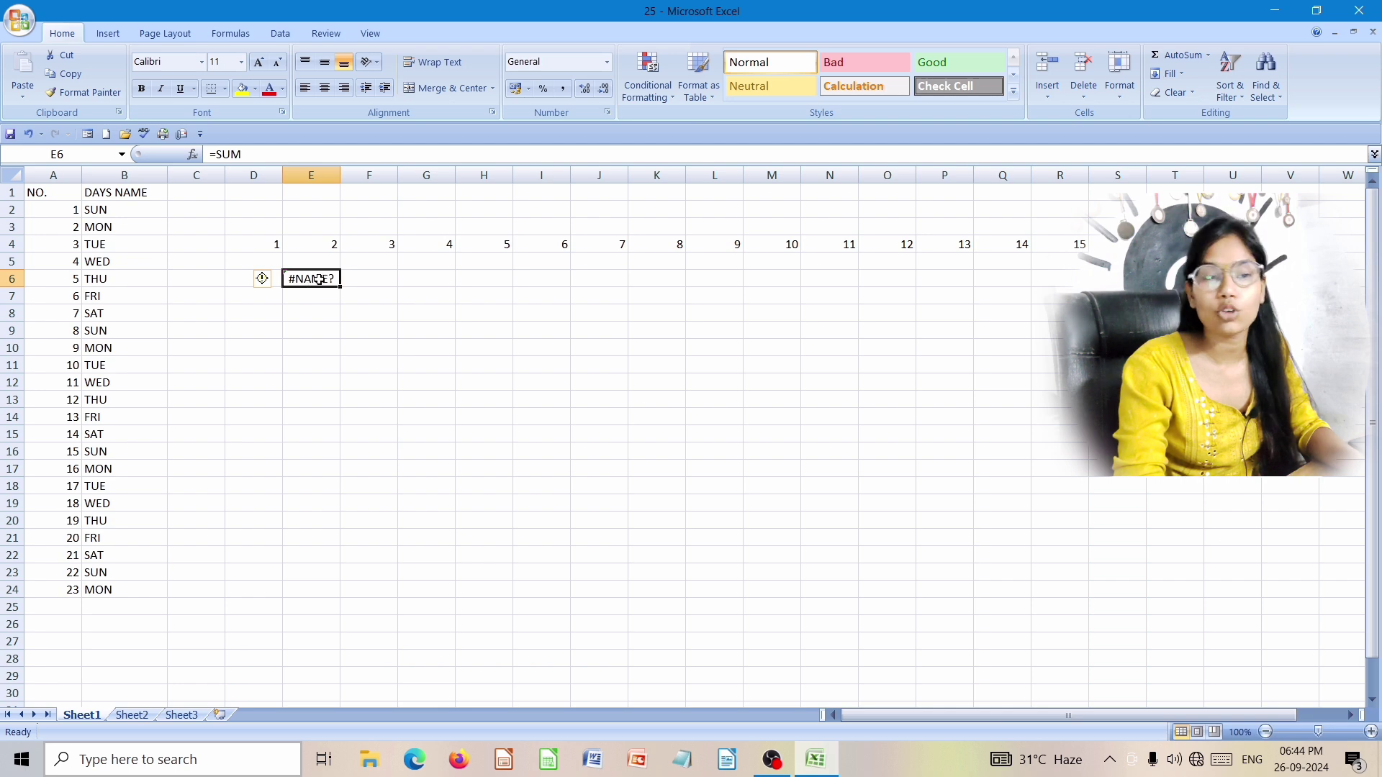
{"action": "left_click", "coordinate": [252, 154]}
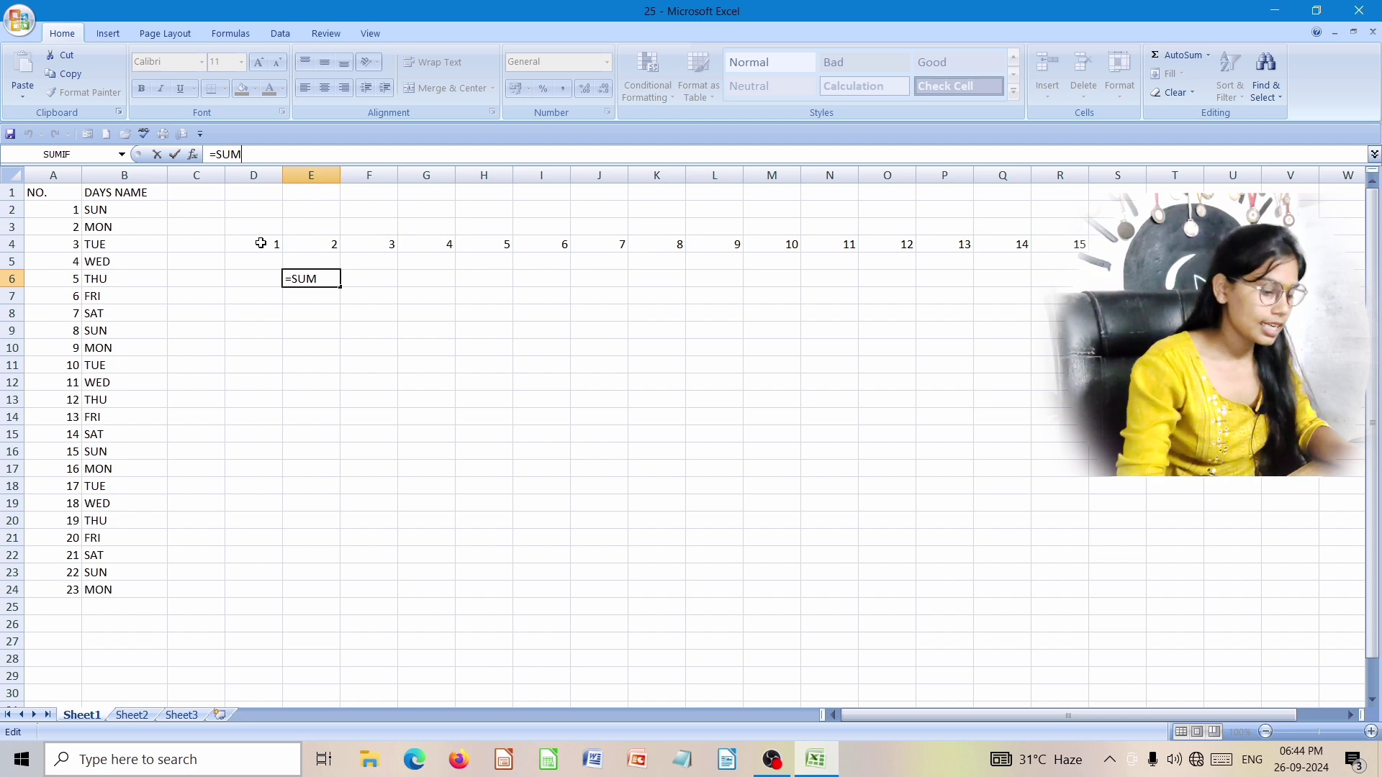
{"action": "type", "text": "("}
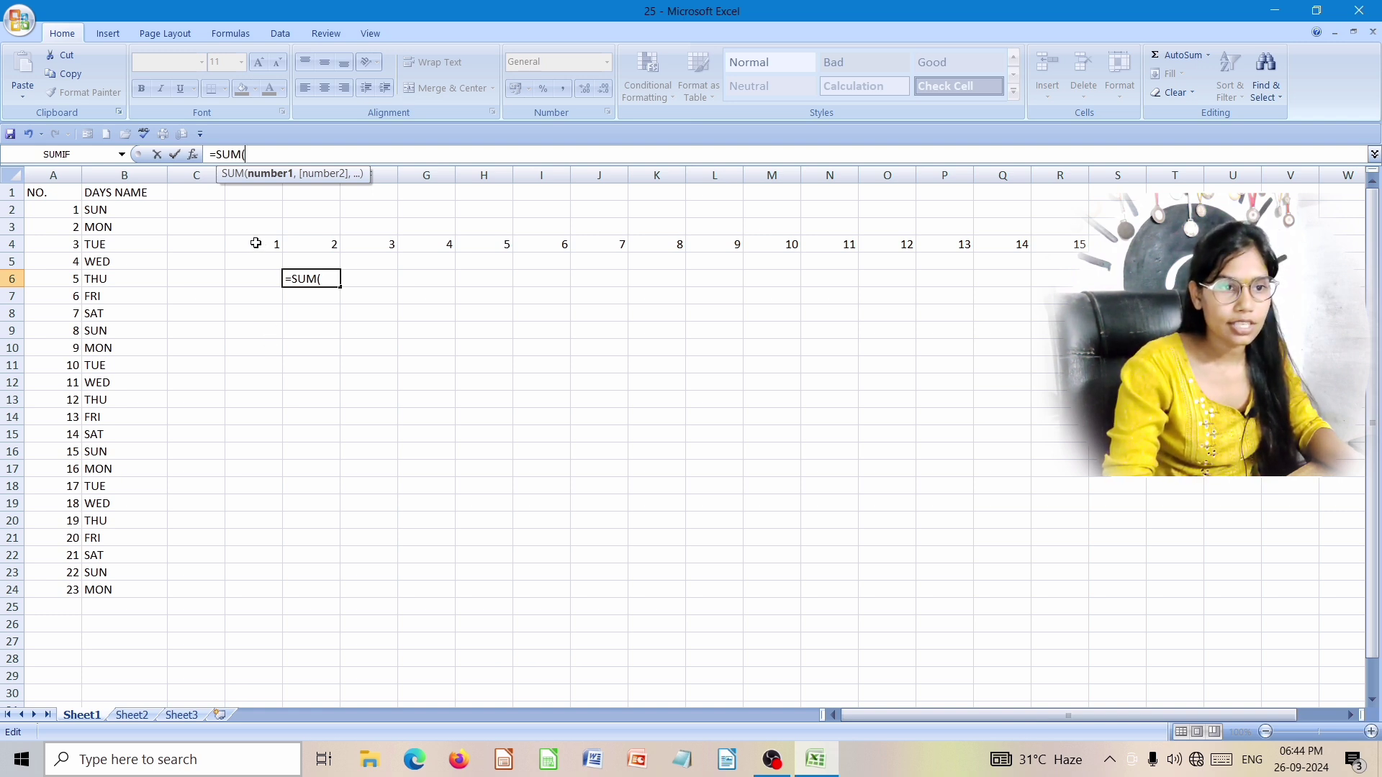
{"action": "left_click_drag", "start_coordinate": [256, 243], "coordinate": [1116, 245]}
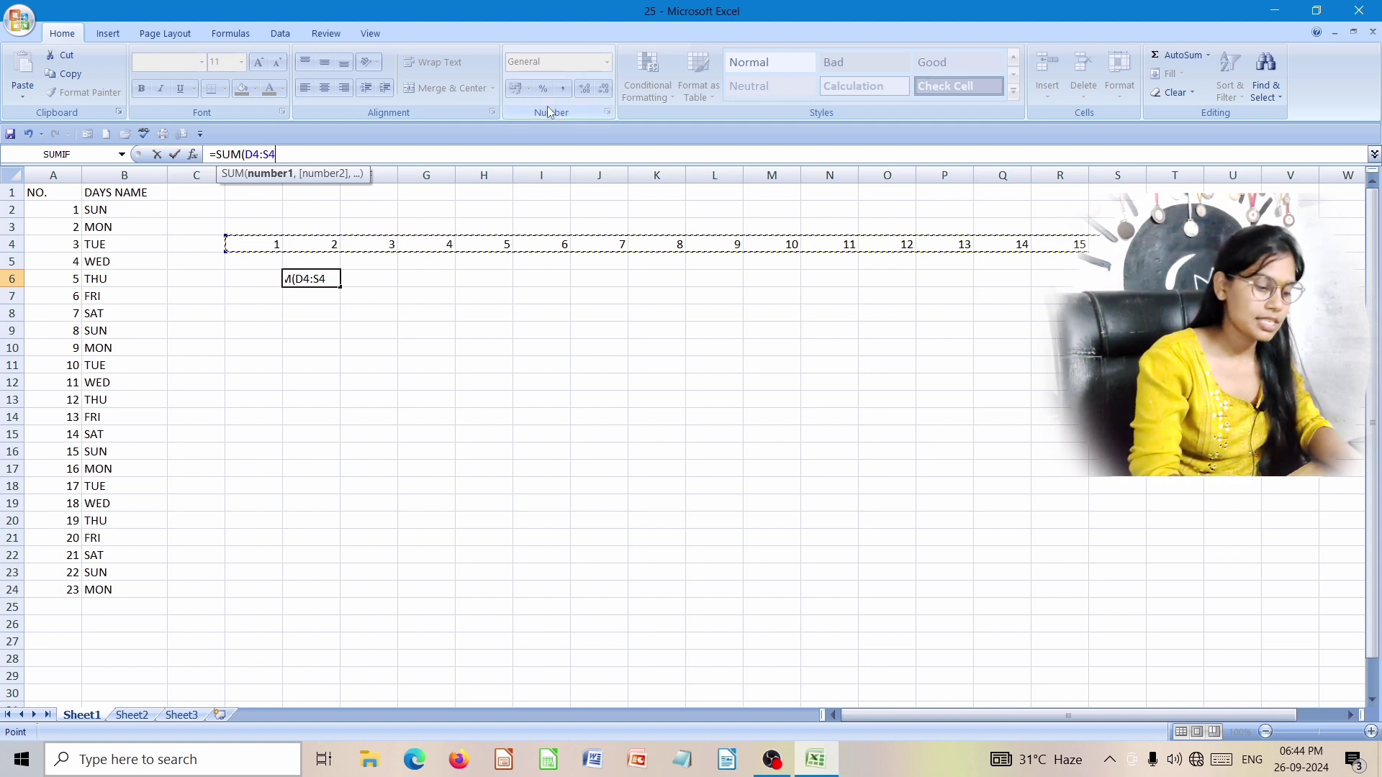
{"action": "type", "text": ")"}
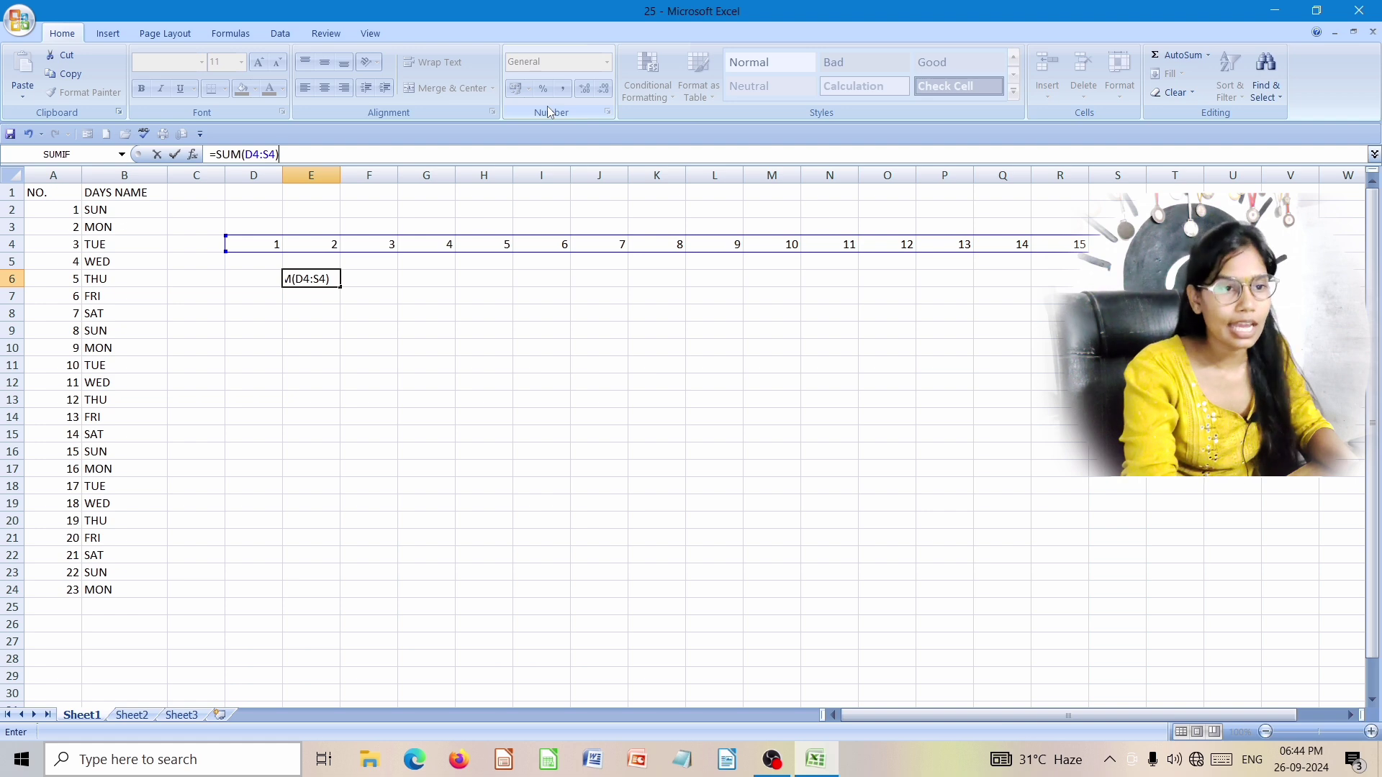
{"action": "key", "text": "Return"}
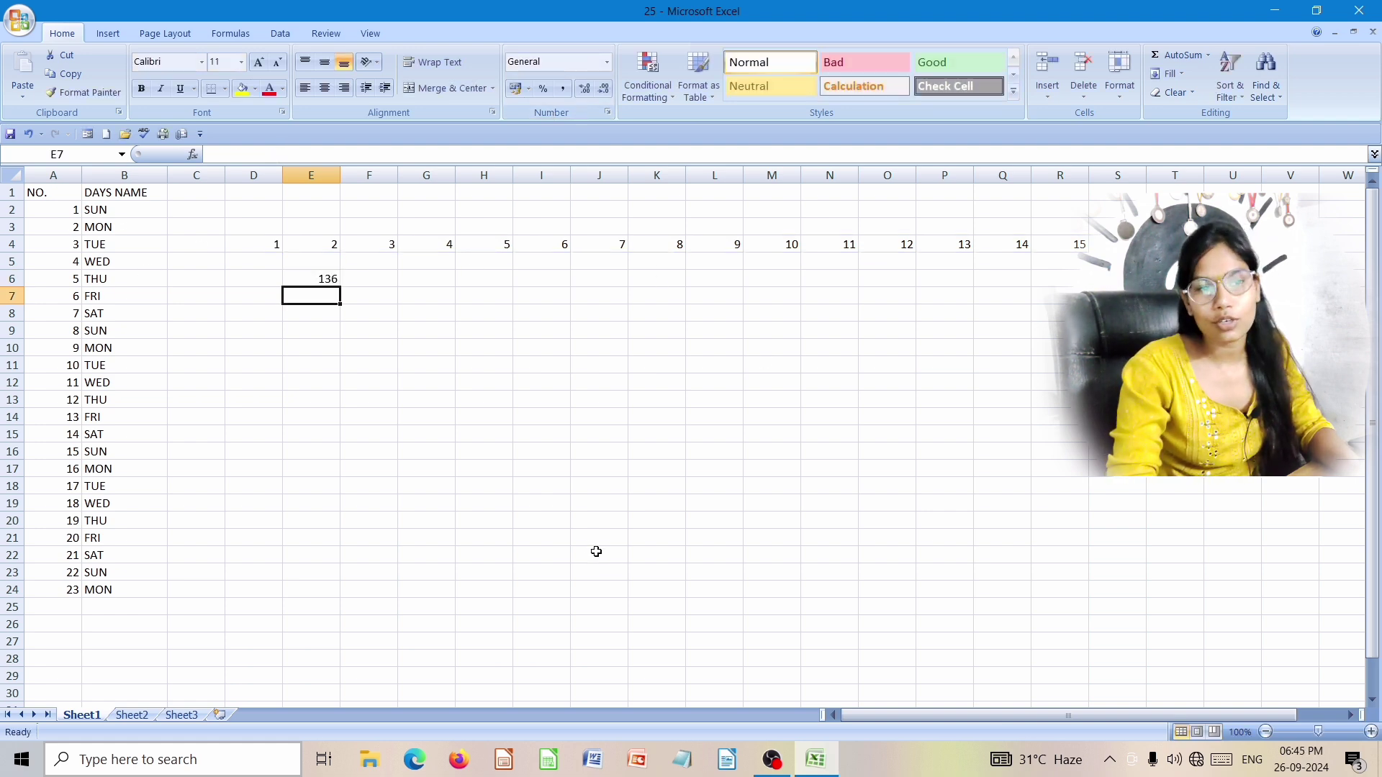
{"action": "left_click", "coordinate": [557, 482]}
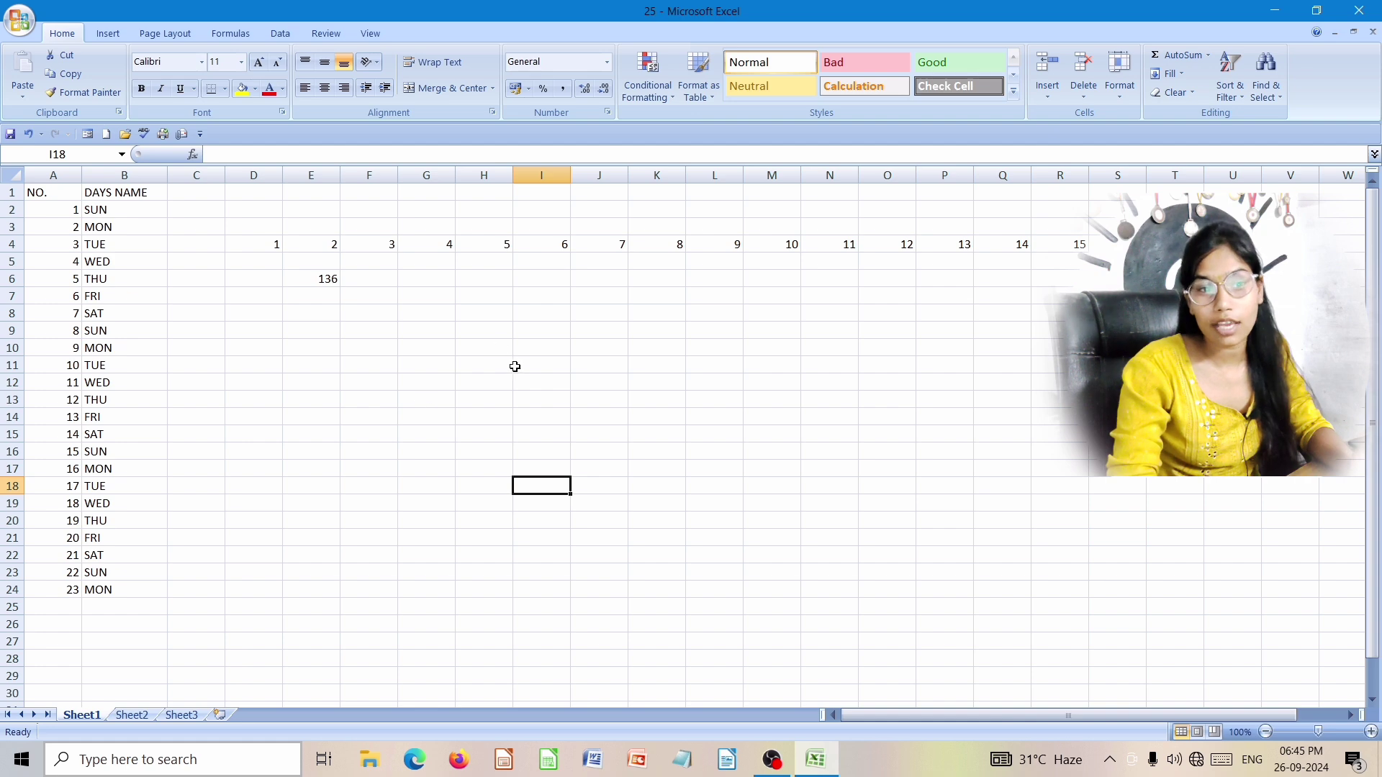
Step: Enter the number 4 in both cell I8 and cell J8
{"action": "left_click", "coordinate": [550, 316]}
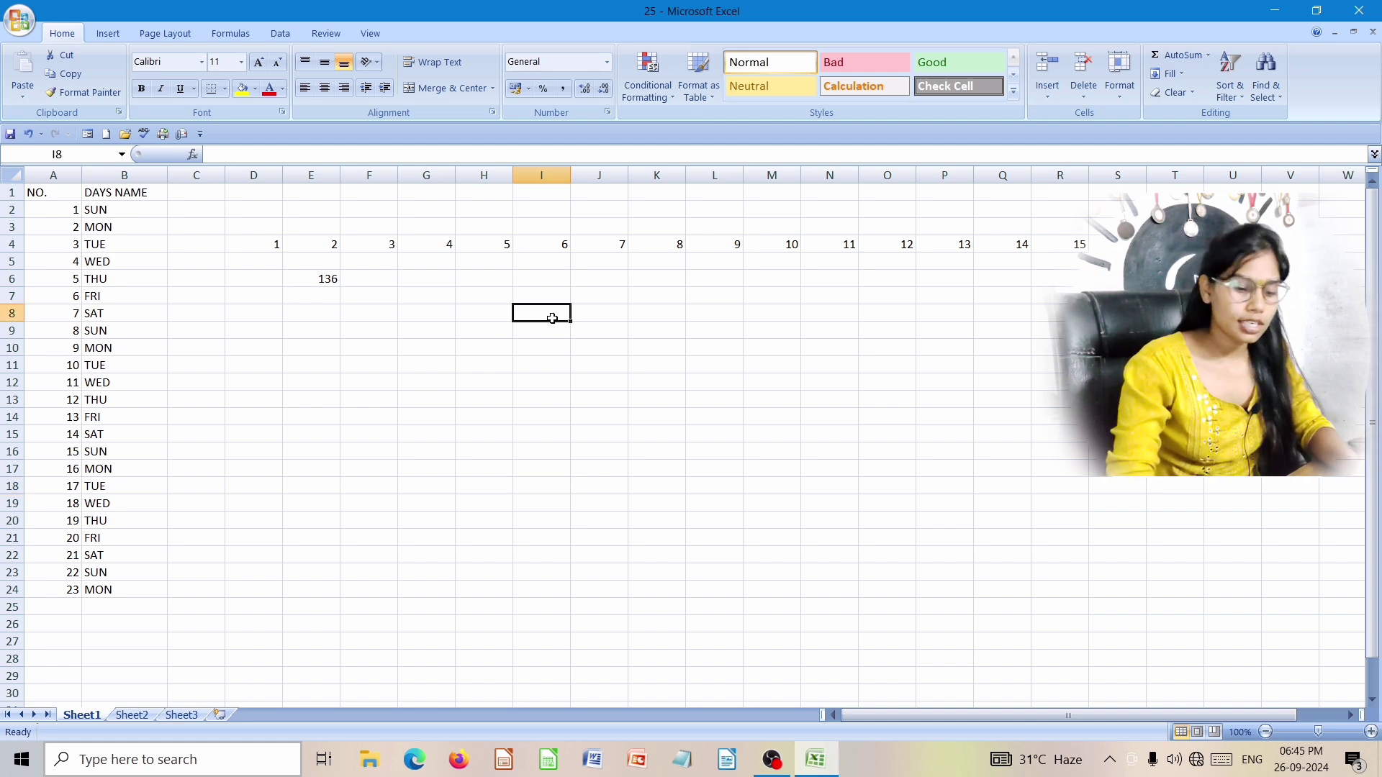
{"action": "type", "text": "4"}
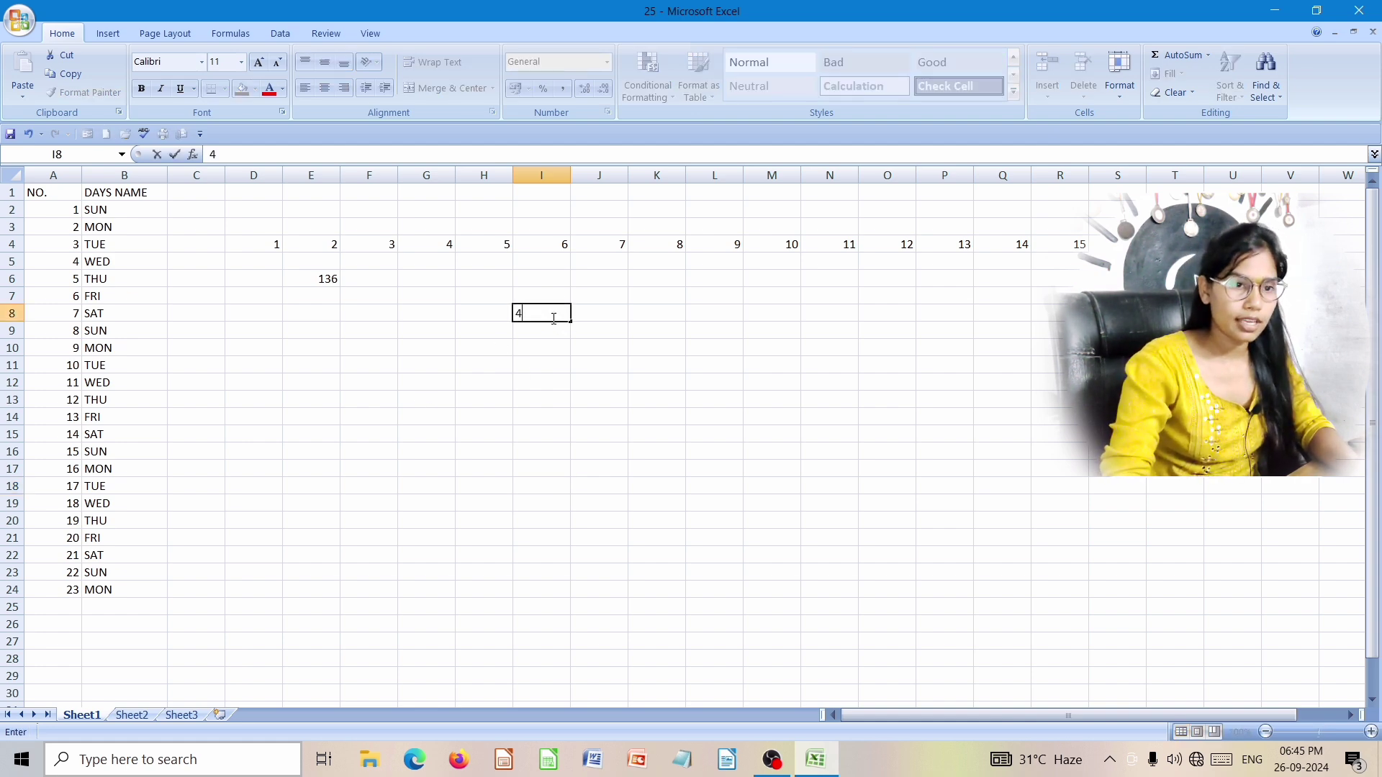
{"action": "key", "text": "Tab"}
{"action": "type", "text": "4"}
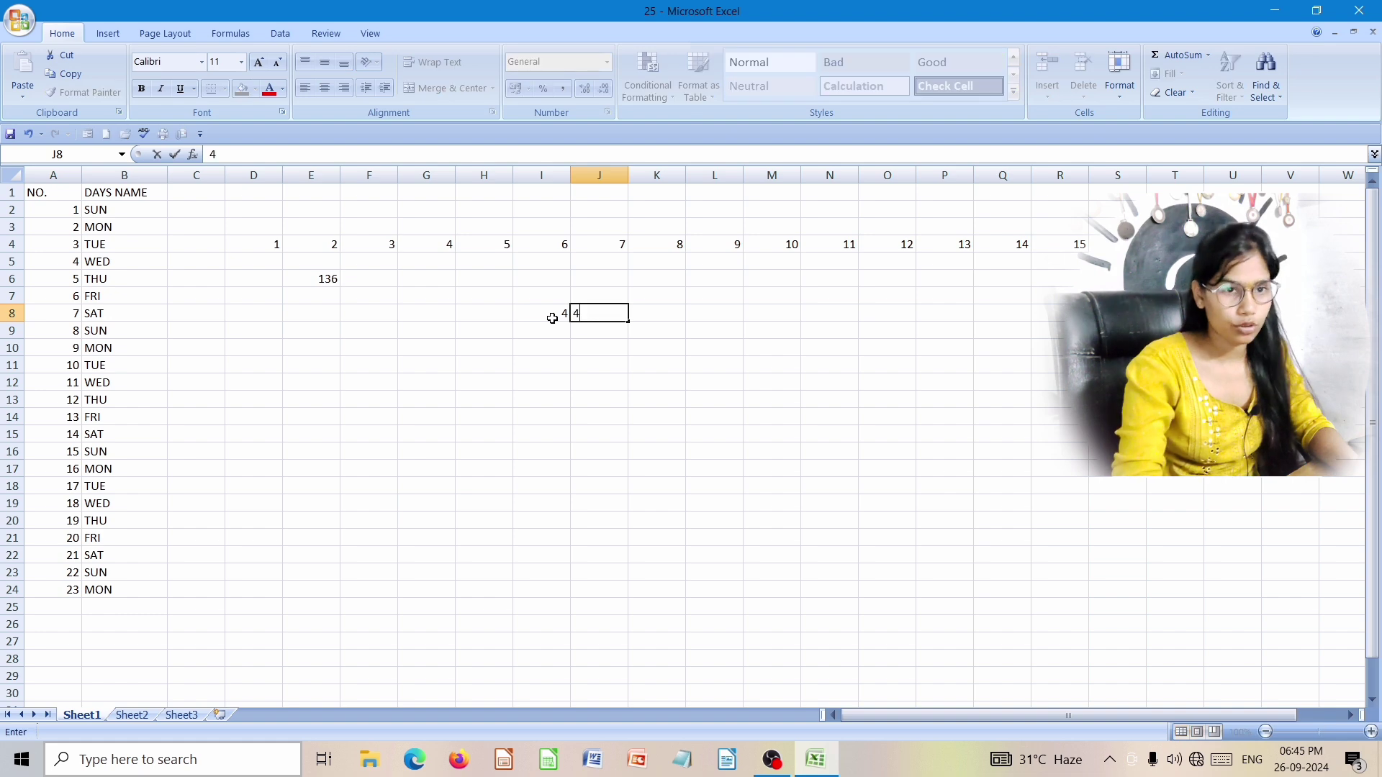
{"action": "left_click", "coordinate": [631, 349]}
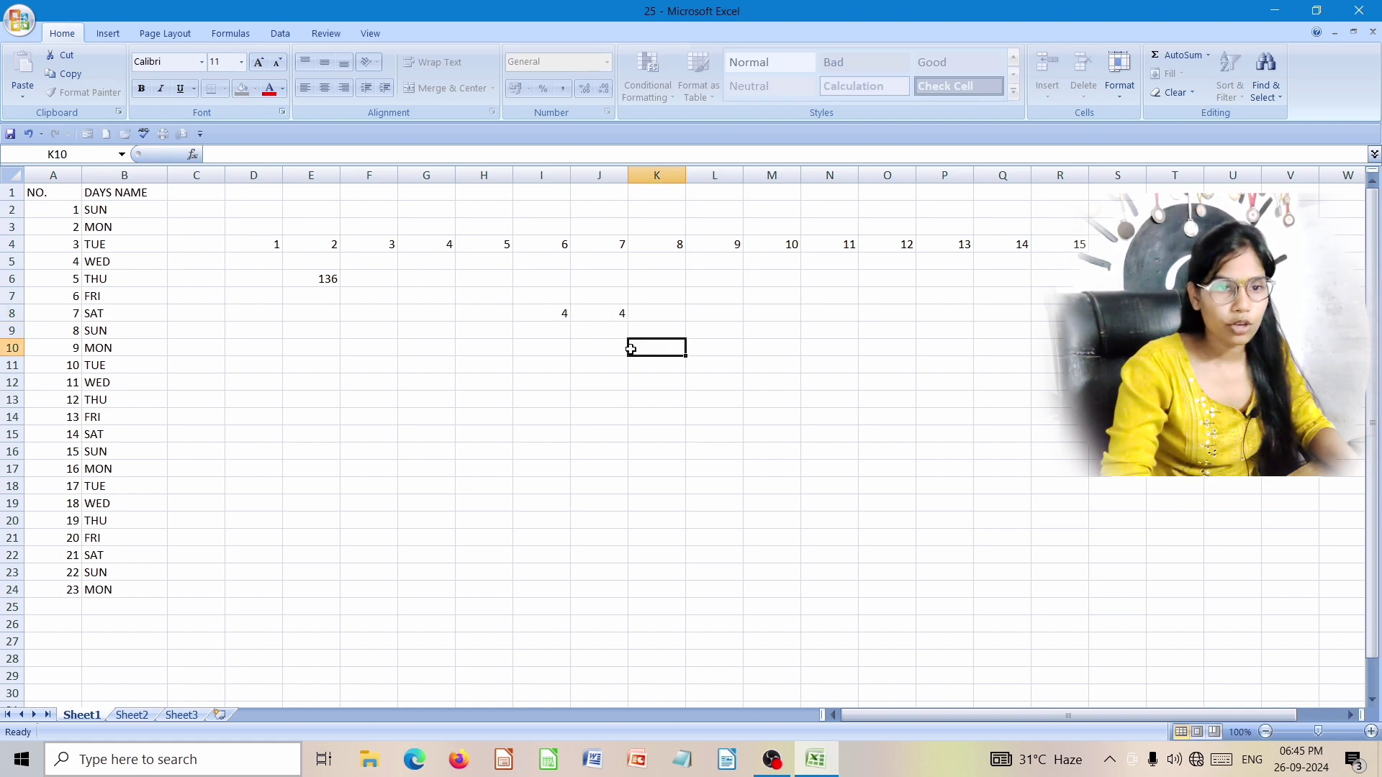
Step: Total the two numbers in row 8 by entering =SUM(I8:J8) in cell K8
{"action": "left_click", "coordinate": [648, 314]}
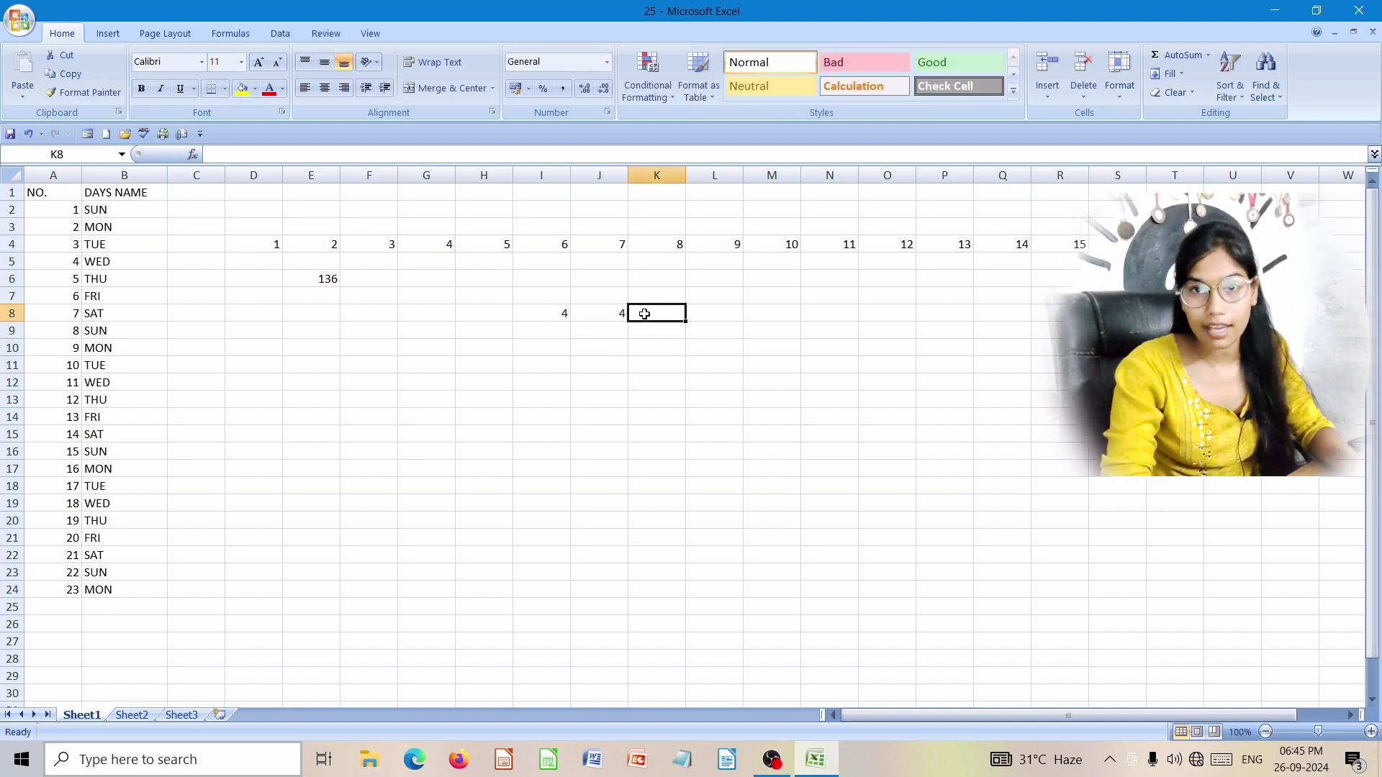
{"action": "type", "text": "="}
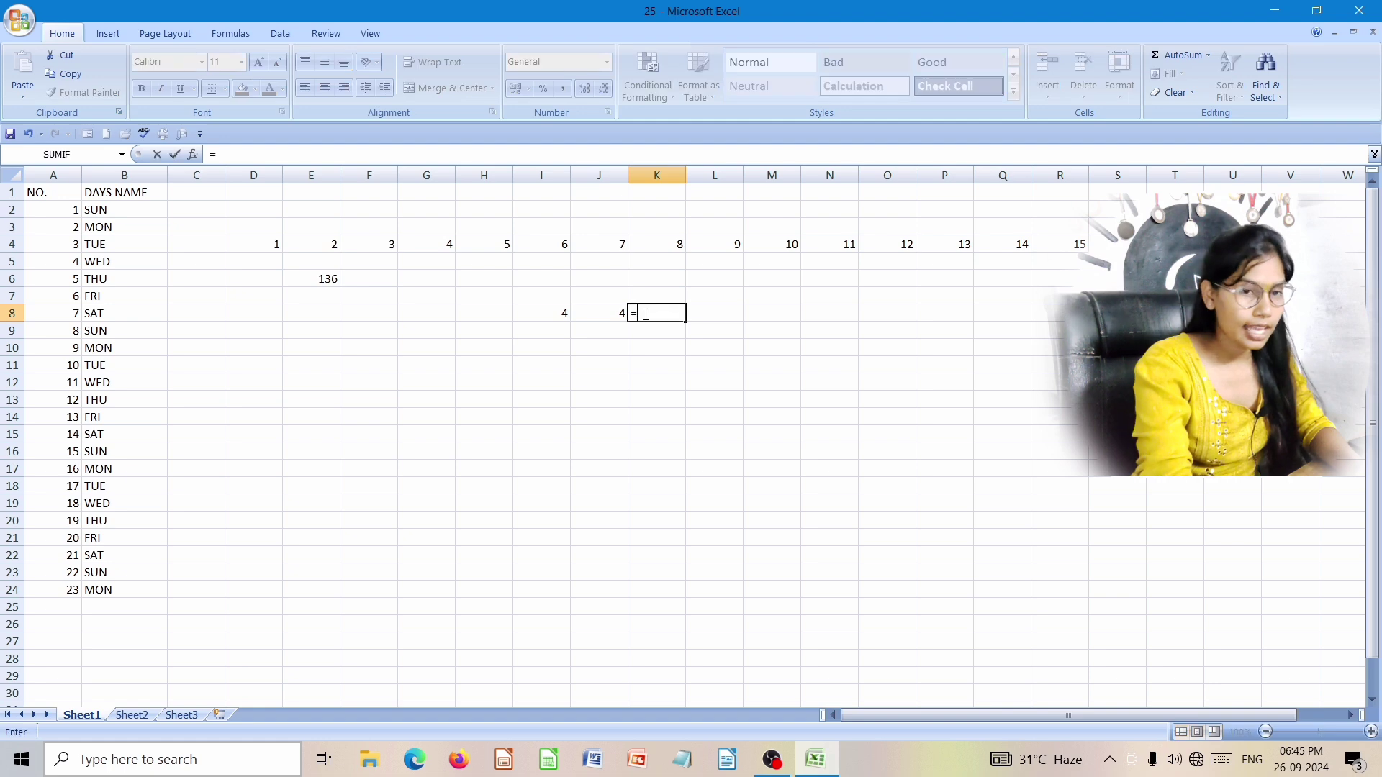
{"action": "type", "text": "S"}
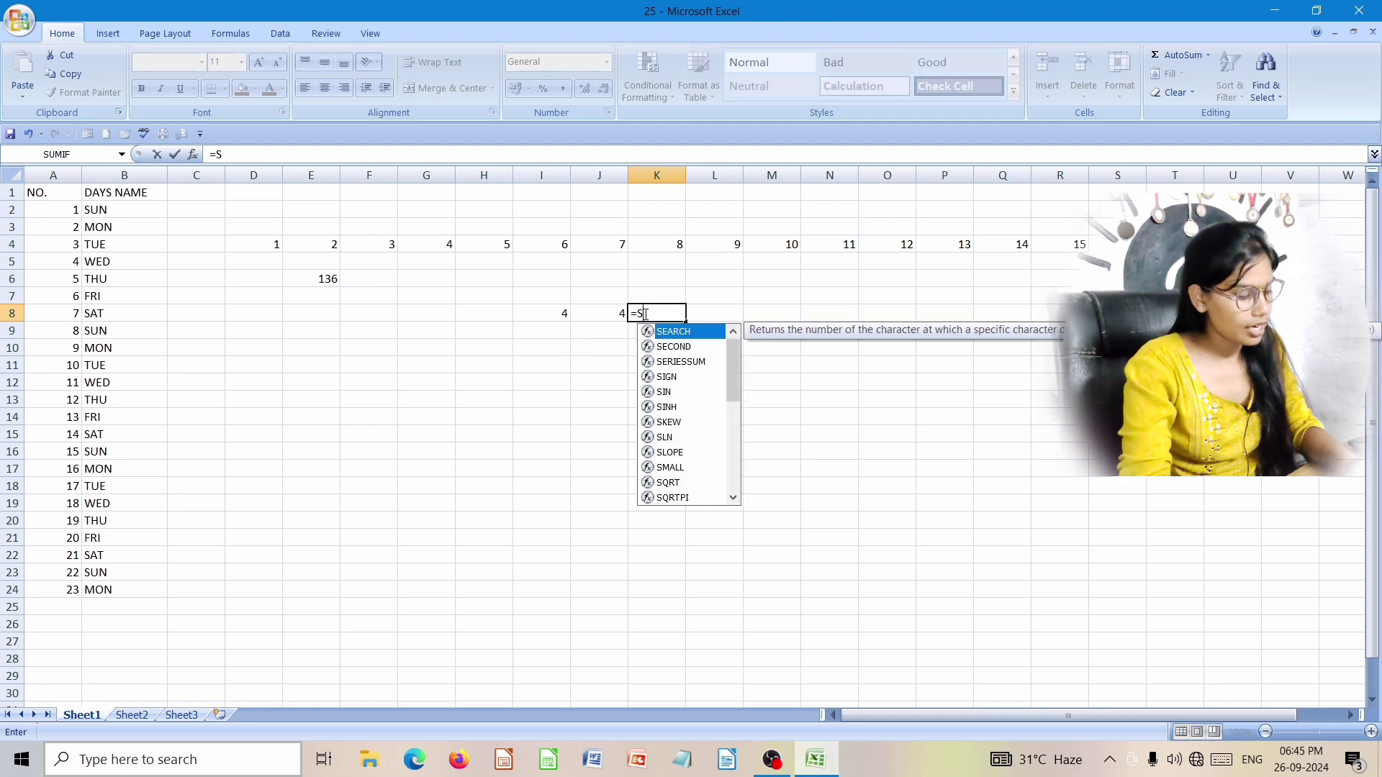
{"action": "type", "text": "UM("}
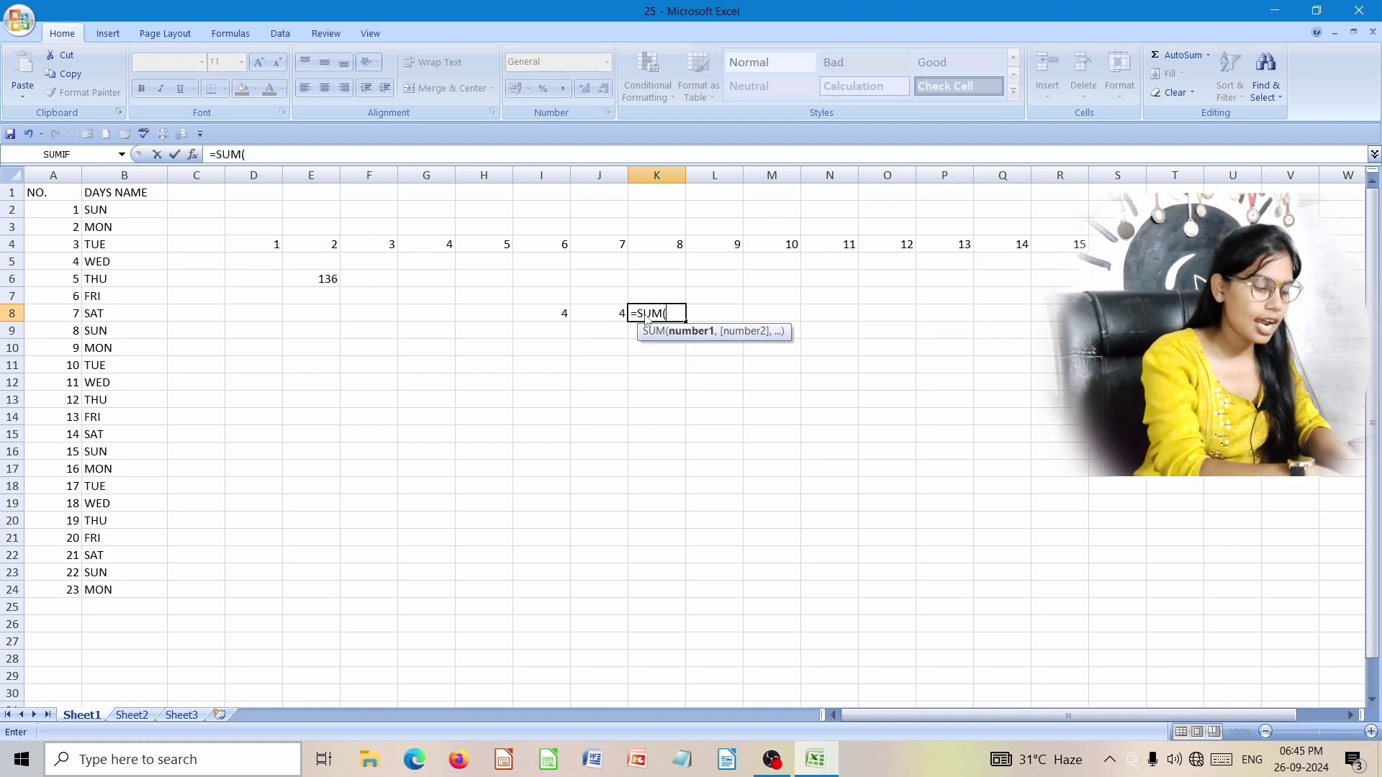
{"action": "key", "text": "Down"}
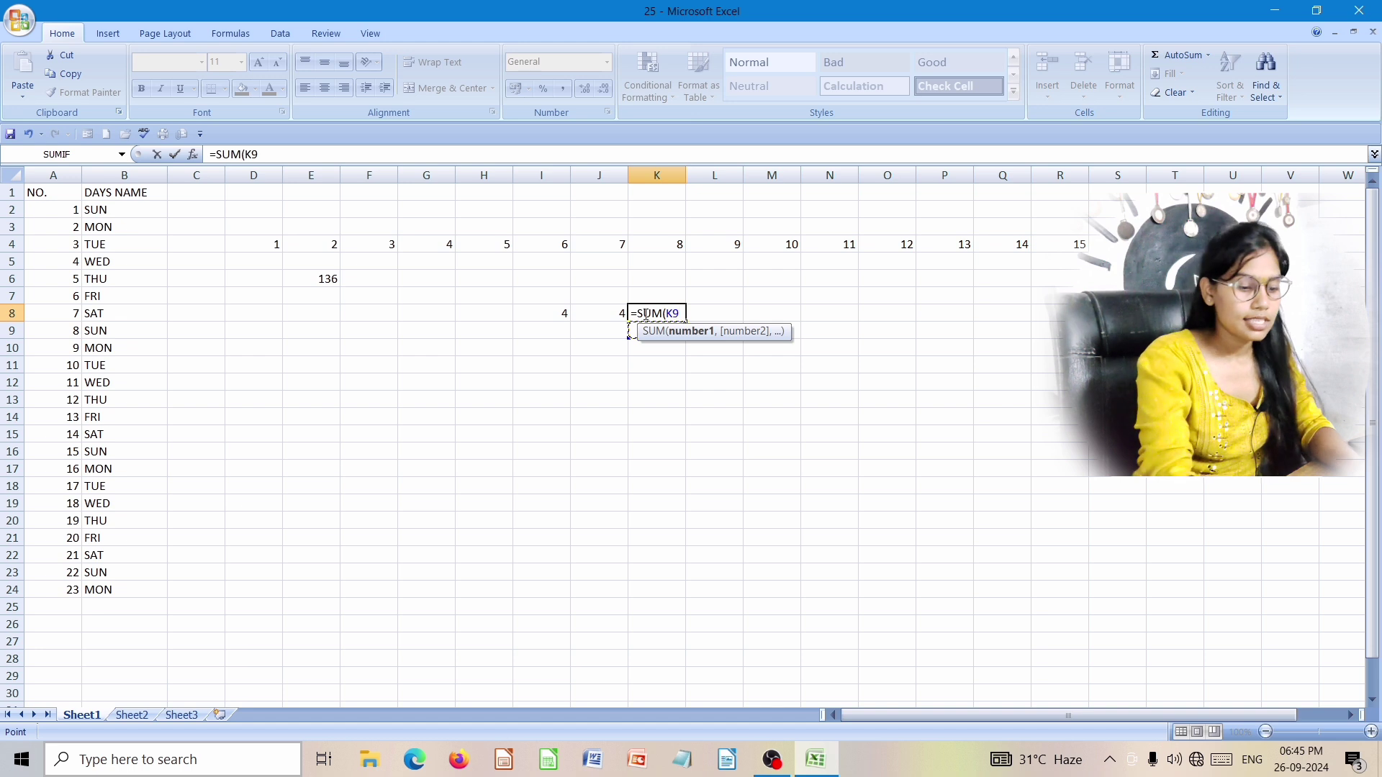
{"action": "key", "text": "BackSpace"}
{"action": "key", "text": "BackSpace"}
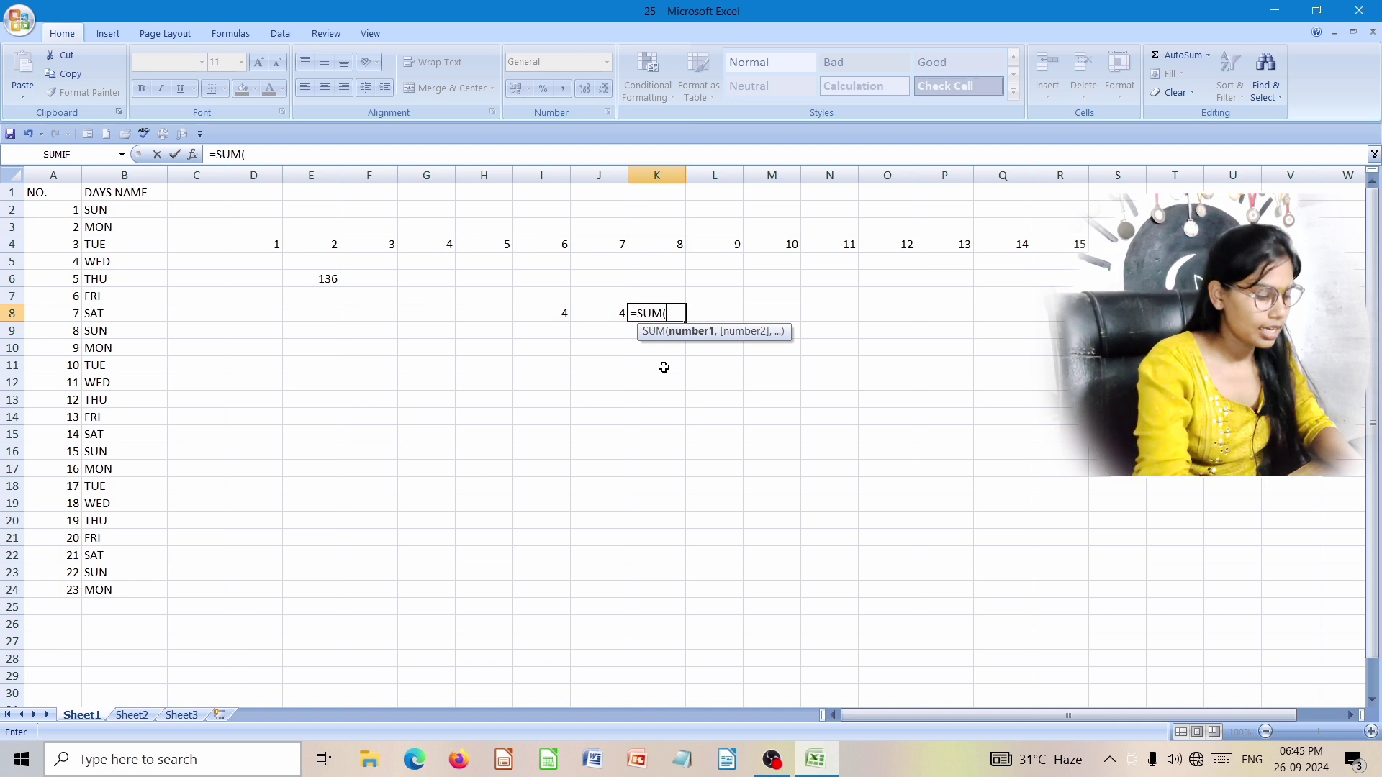
{"action": "type", "text": "I"}
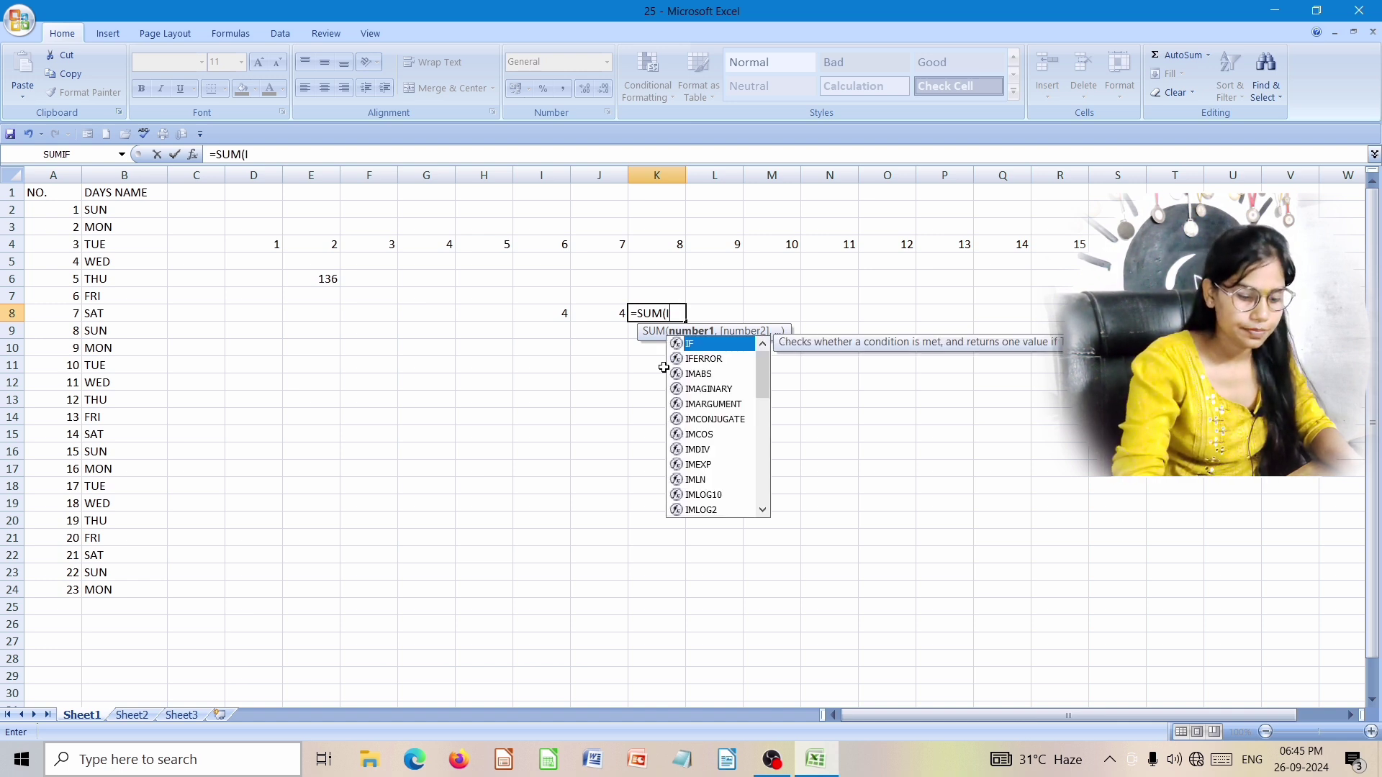
{"action": "type", "text": "8:J"}
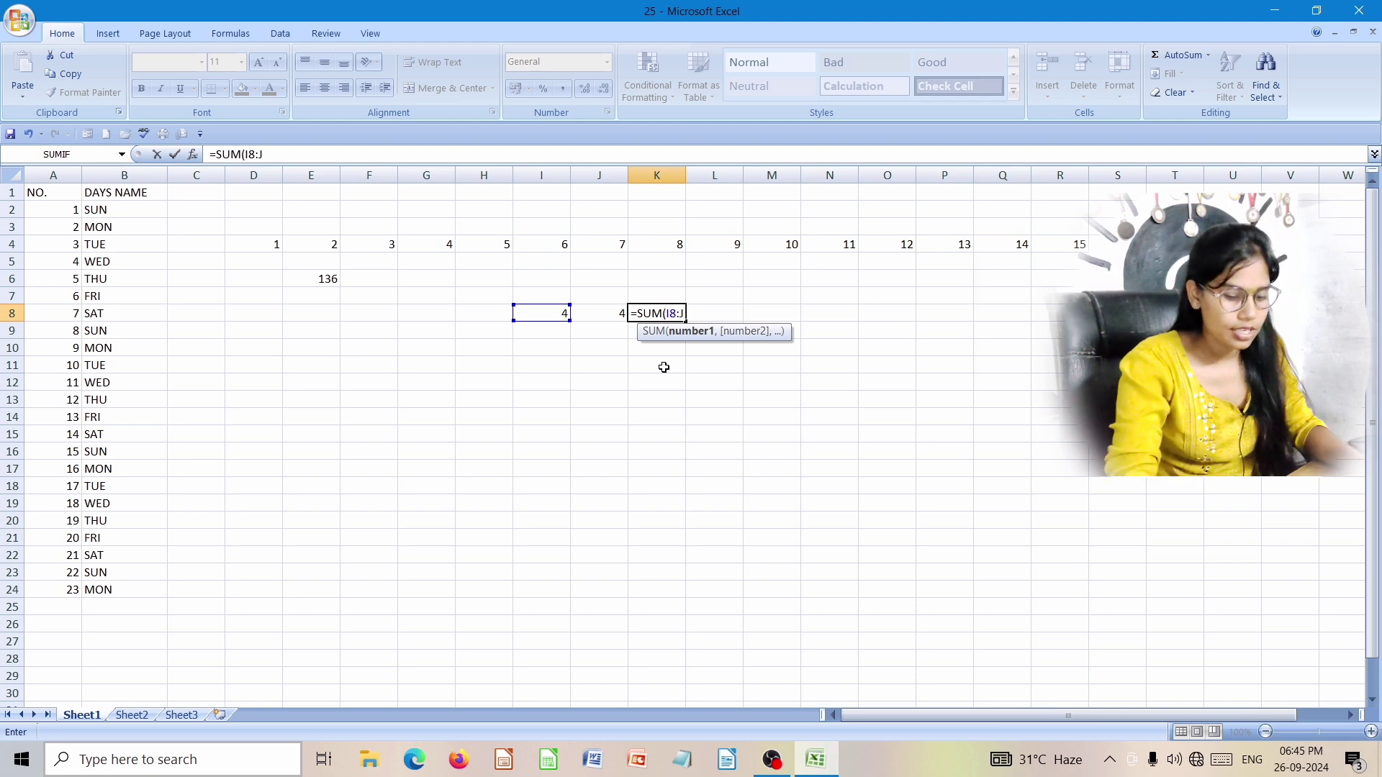
{"action": "type", "text": "8"}
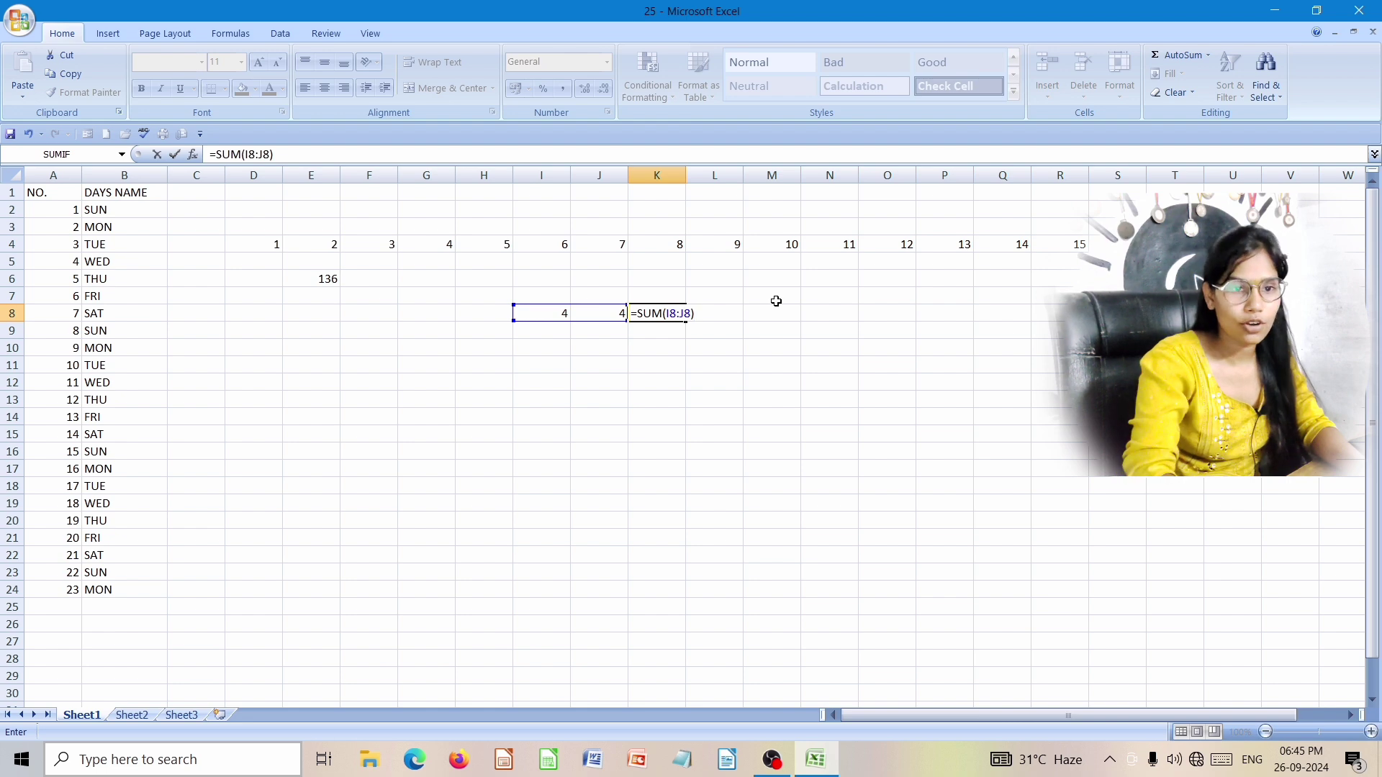
{"action": "key", "text": "Return"}
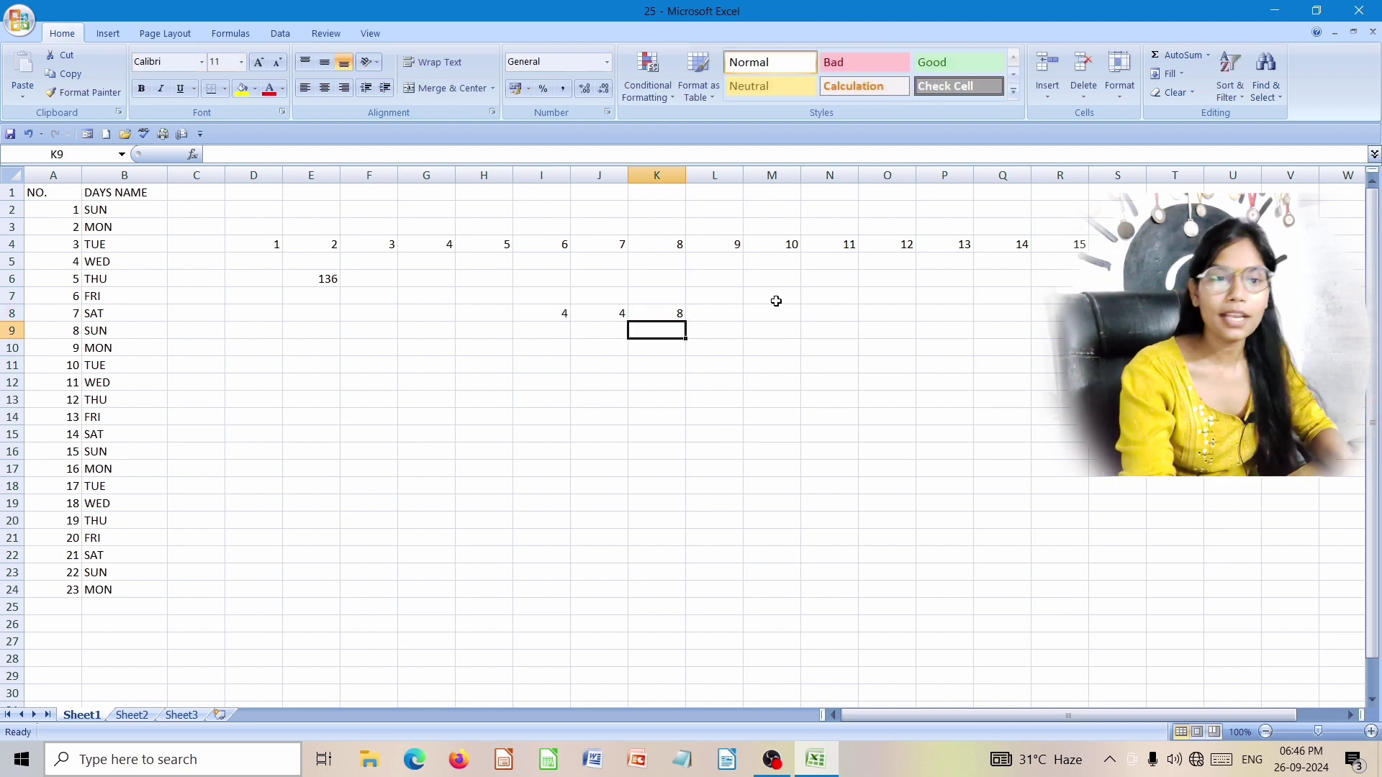
{"action": "left_click", "coordinate": [637, 434]}
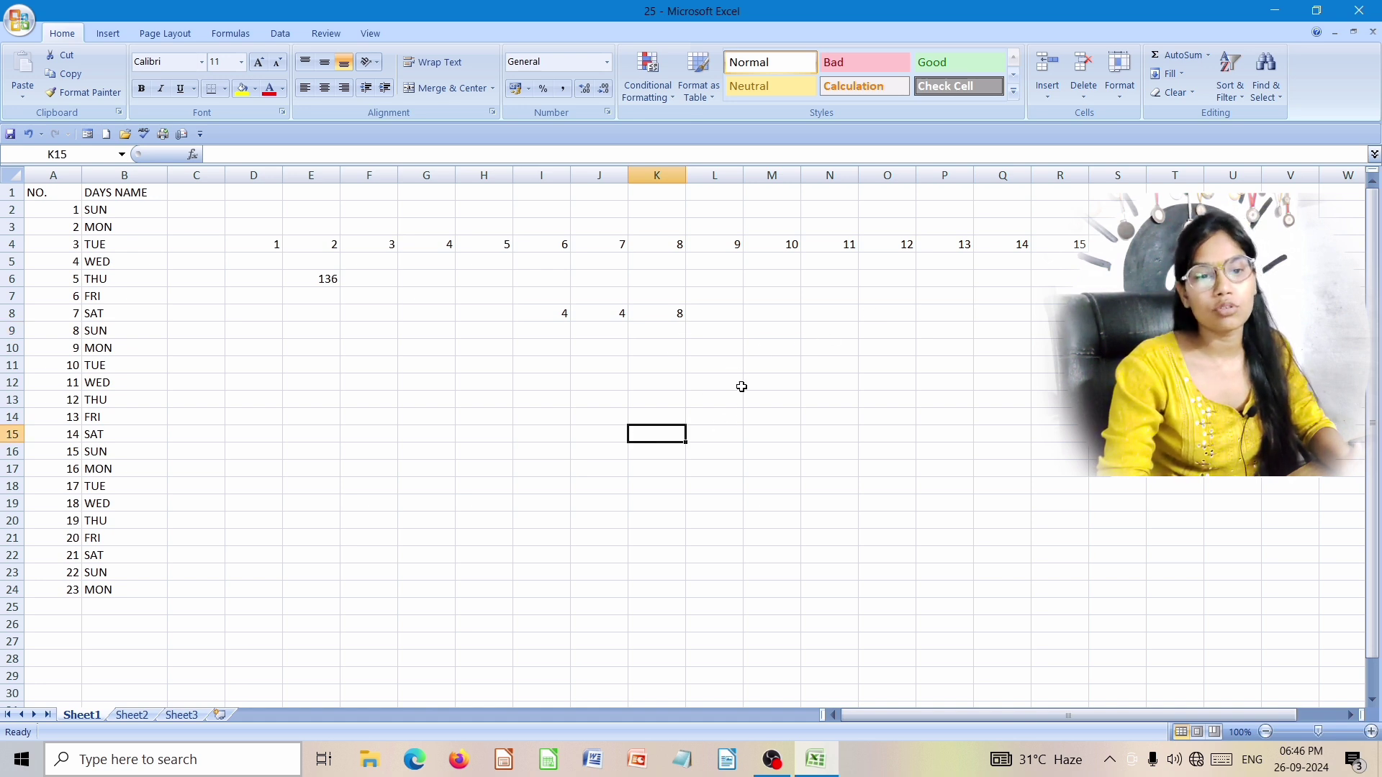
Step: Enter a person's first name in cell L10 and fill it down column L to cell L30
{"action": "left_click", "coordinate": [737, 350]}
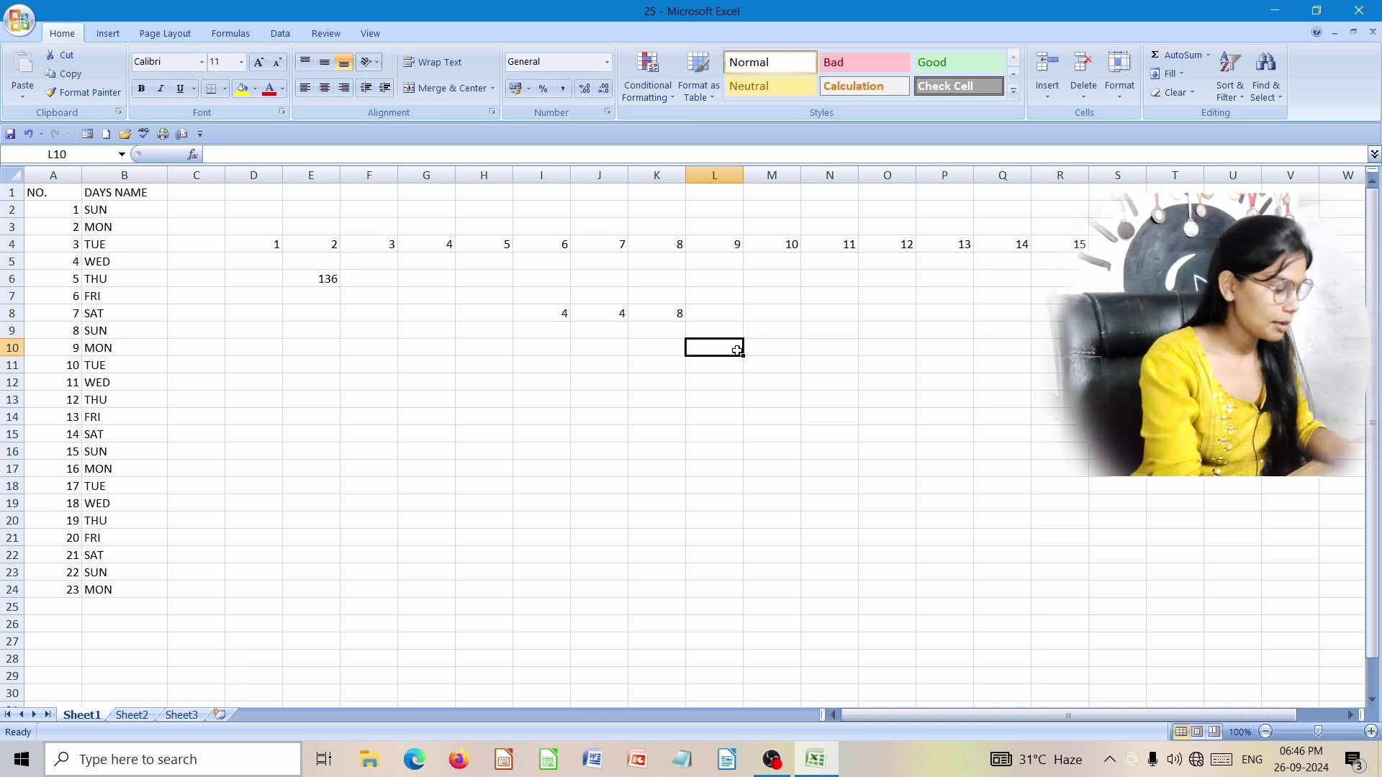
{"action": "type", "text": "RITKA"}
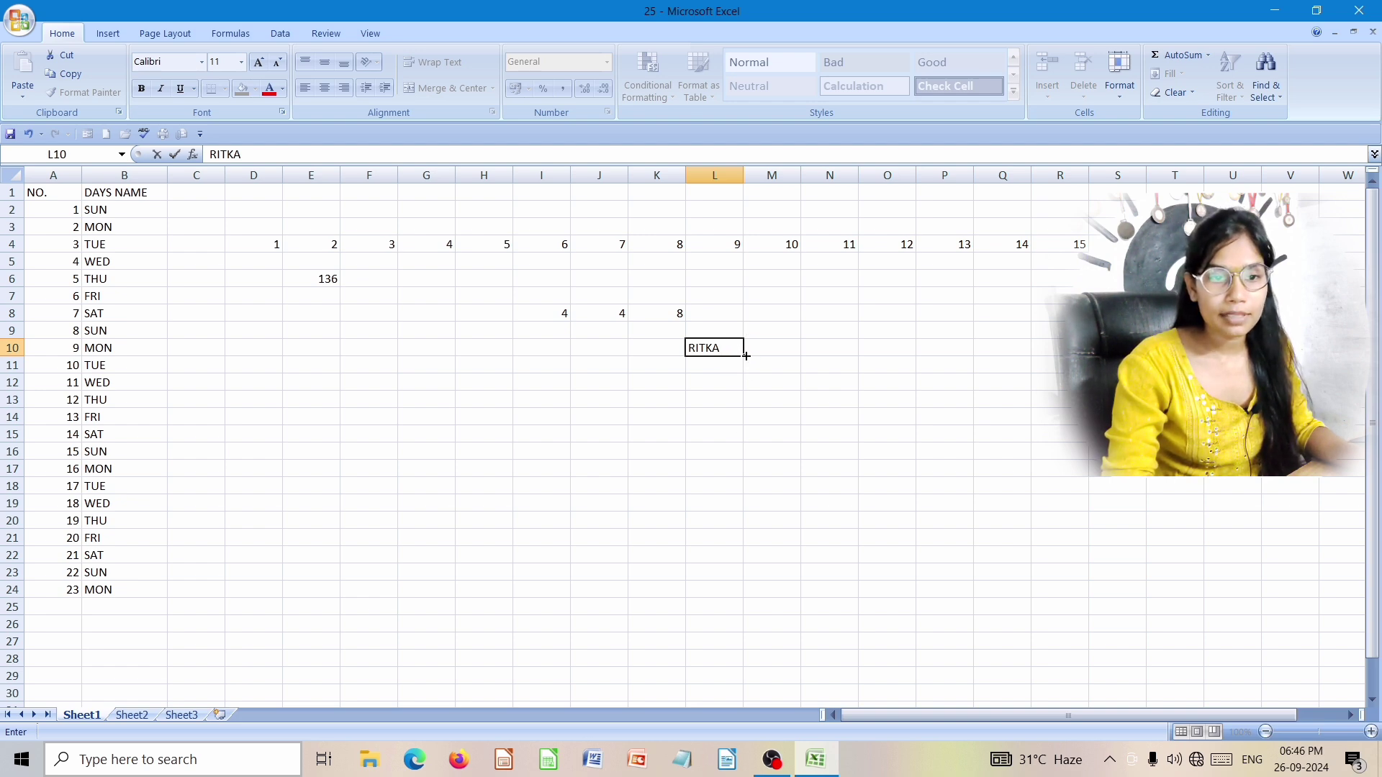
{"action": "left_click_drag", "start_coordinate": [746, 356], "coordinate": [735, 697]}
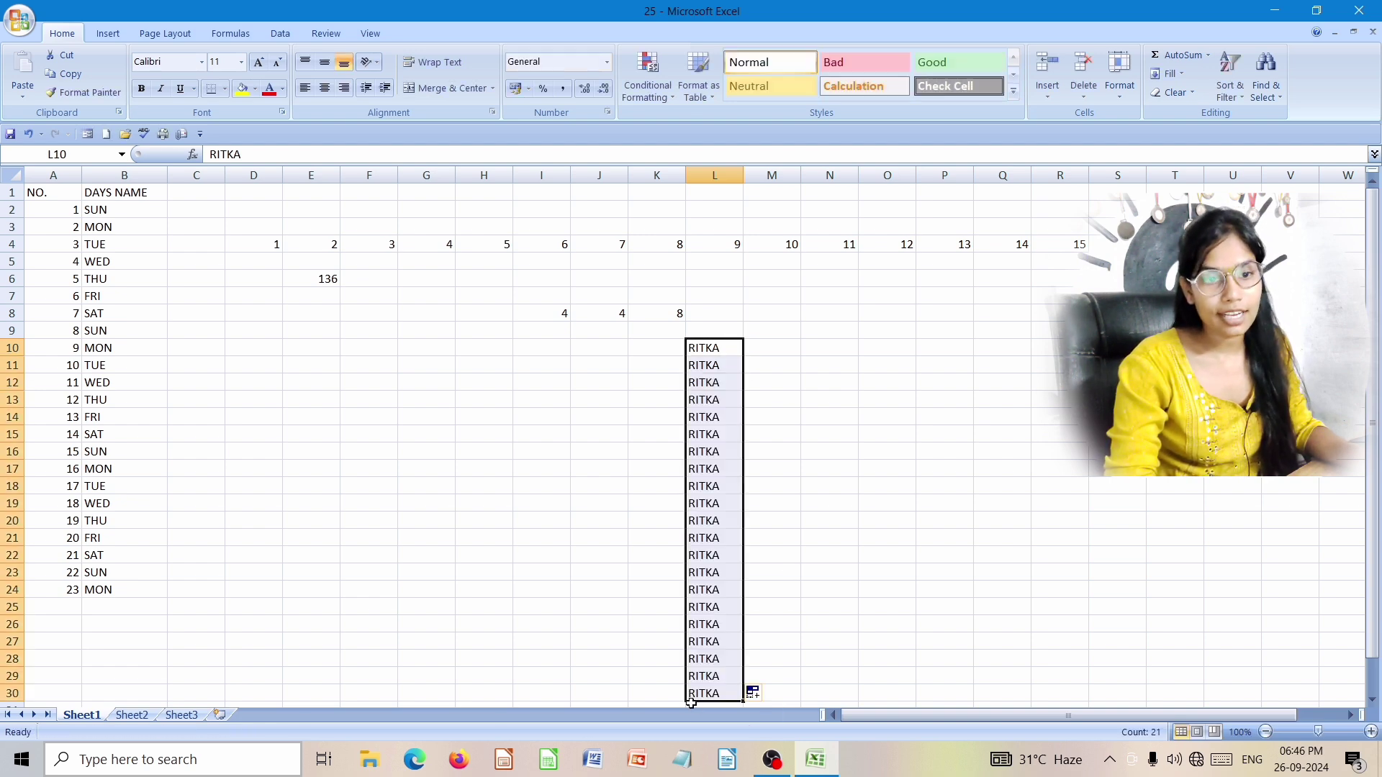
{"action": "left_click", "coordinate": [890, 334]}
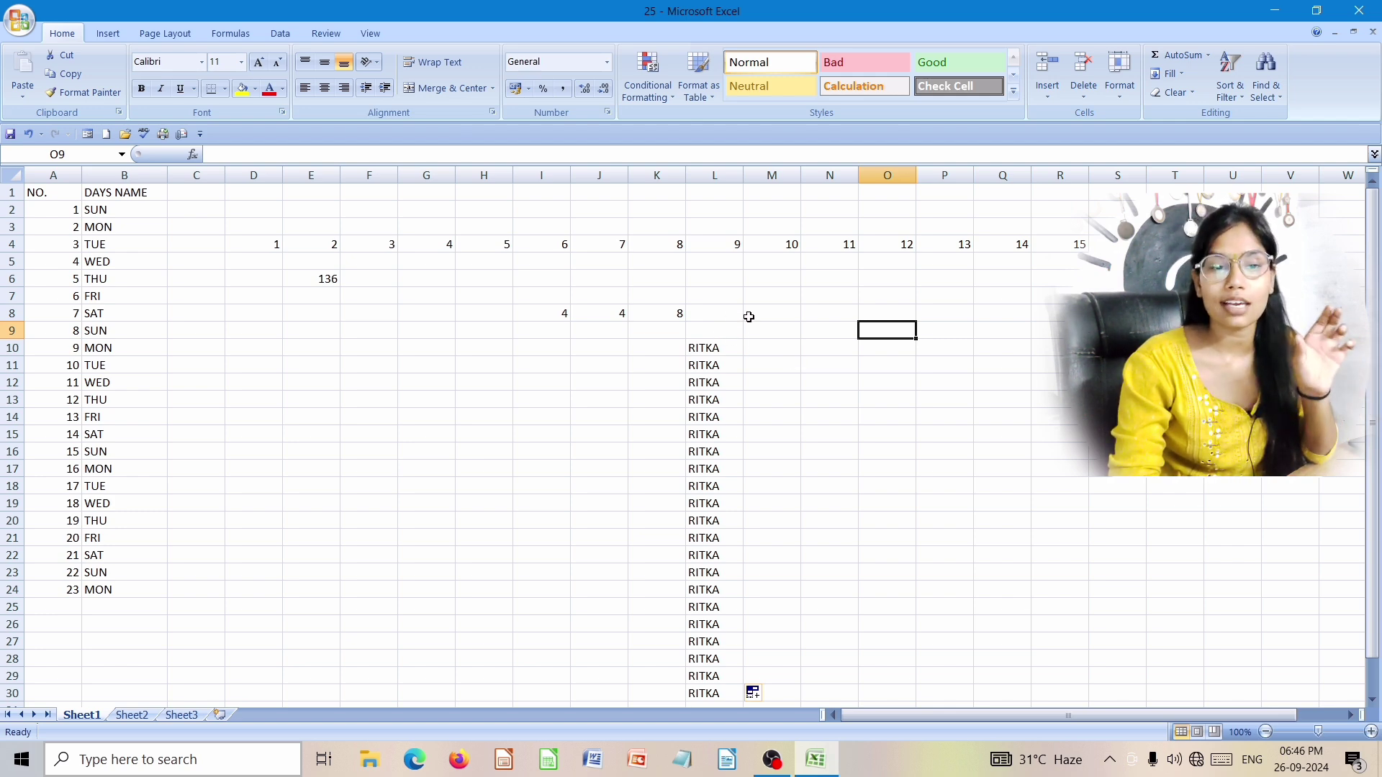
{"action": "left_click", "coordinate": [864, 468]}
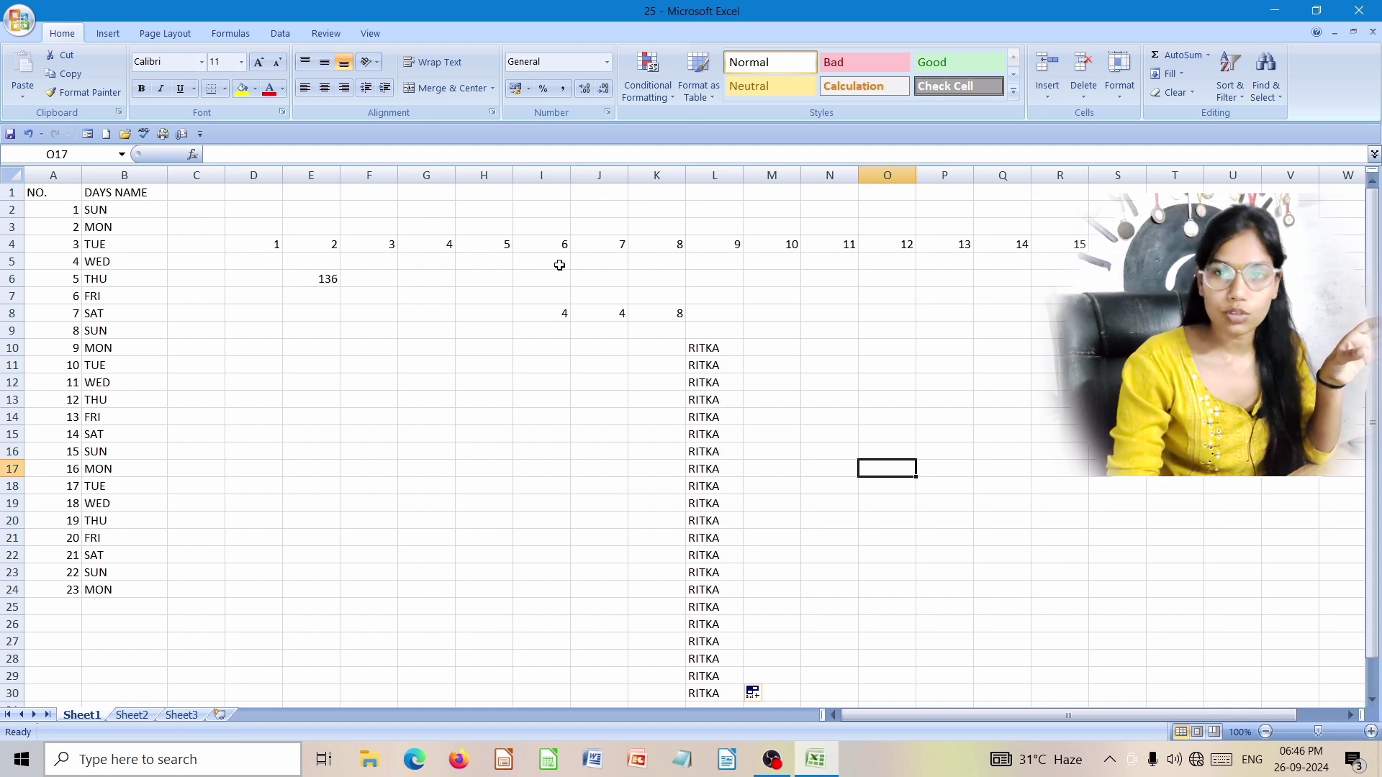
{"action": "left_click", "coordinate": [357, 416]}
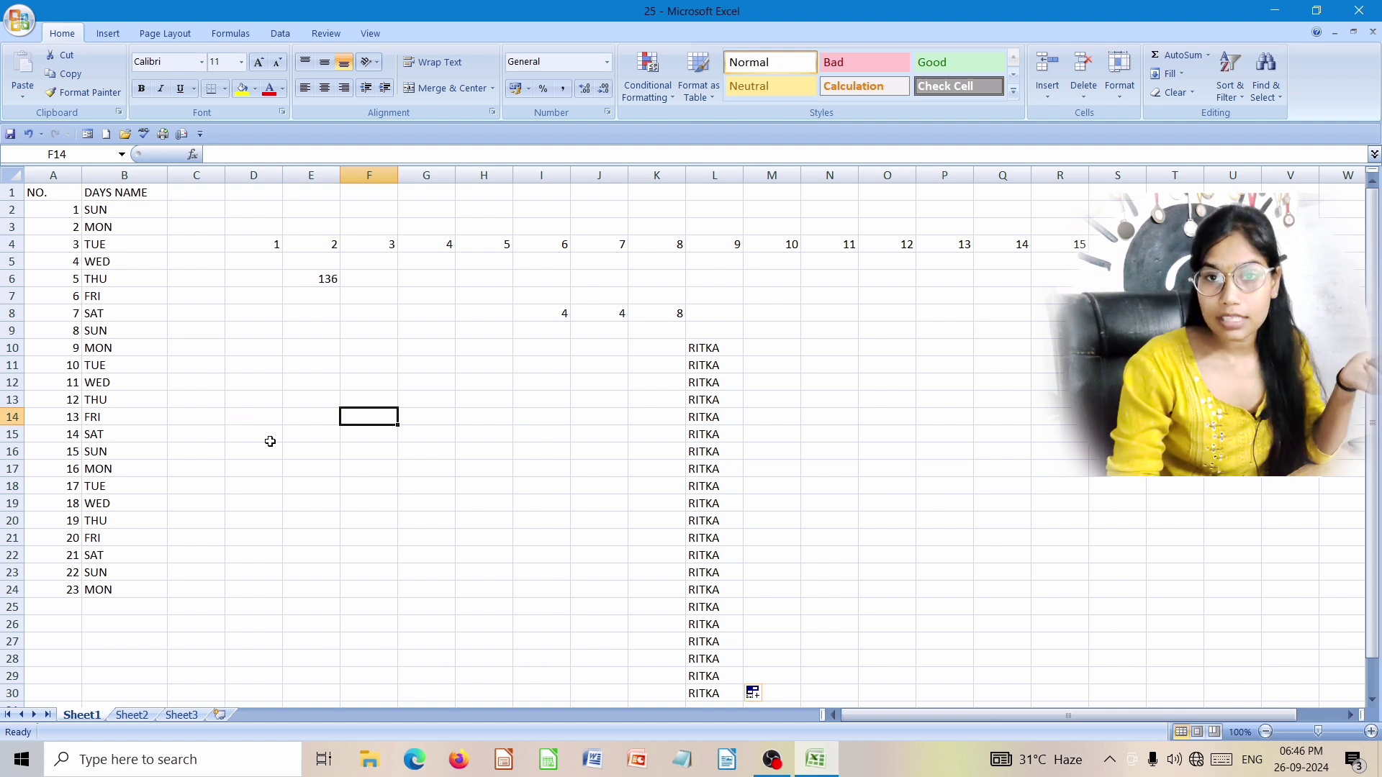
{"action": "left_click", "coordinate": [255, 377]}
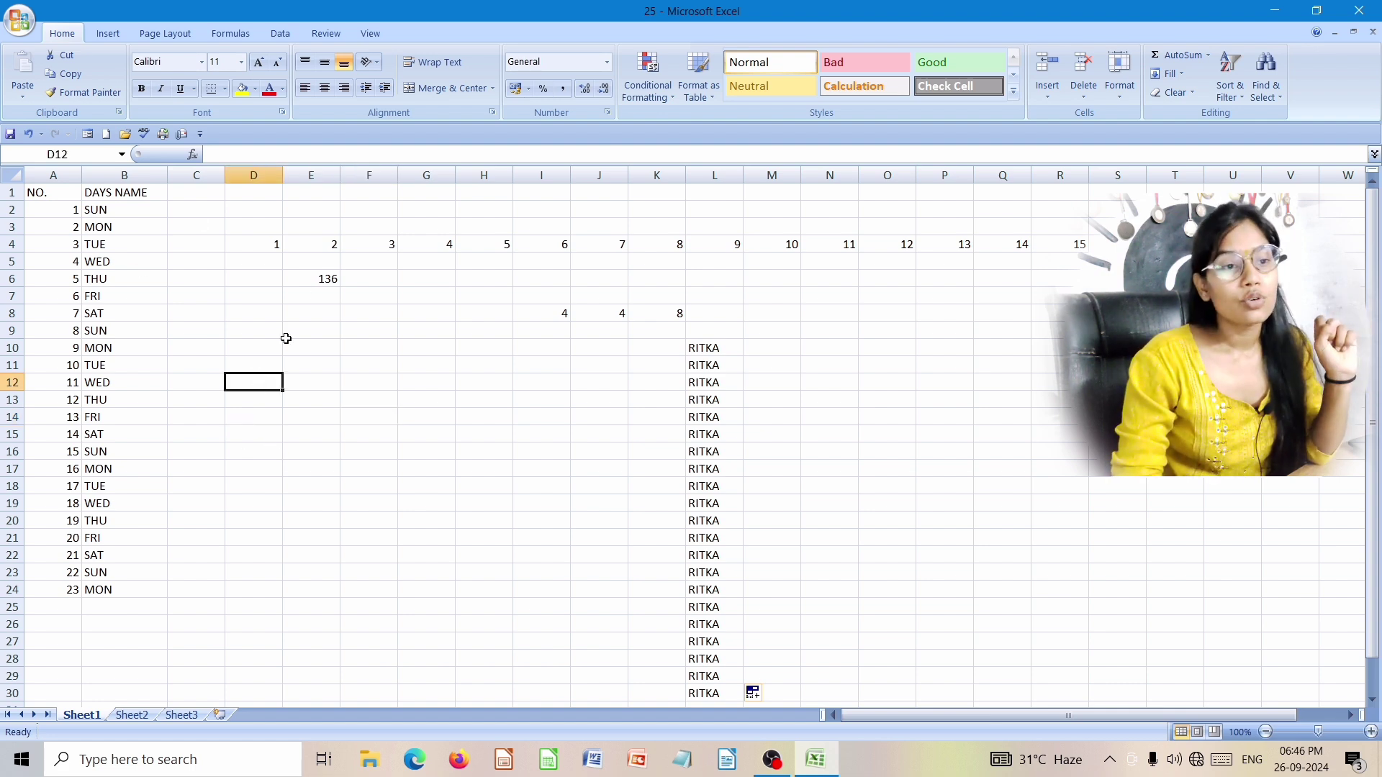
Step: Widen column D slightly and increase the height of row 12 to more than double
{"action": "left_click_drag", "start_coordinate": [282, 174], "coordinate": [299, 179]}
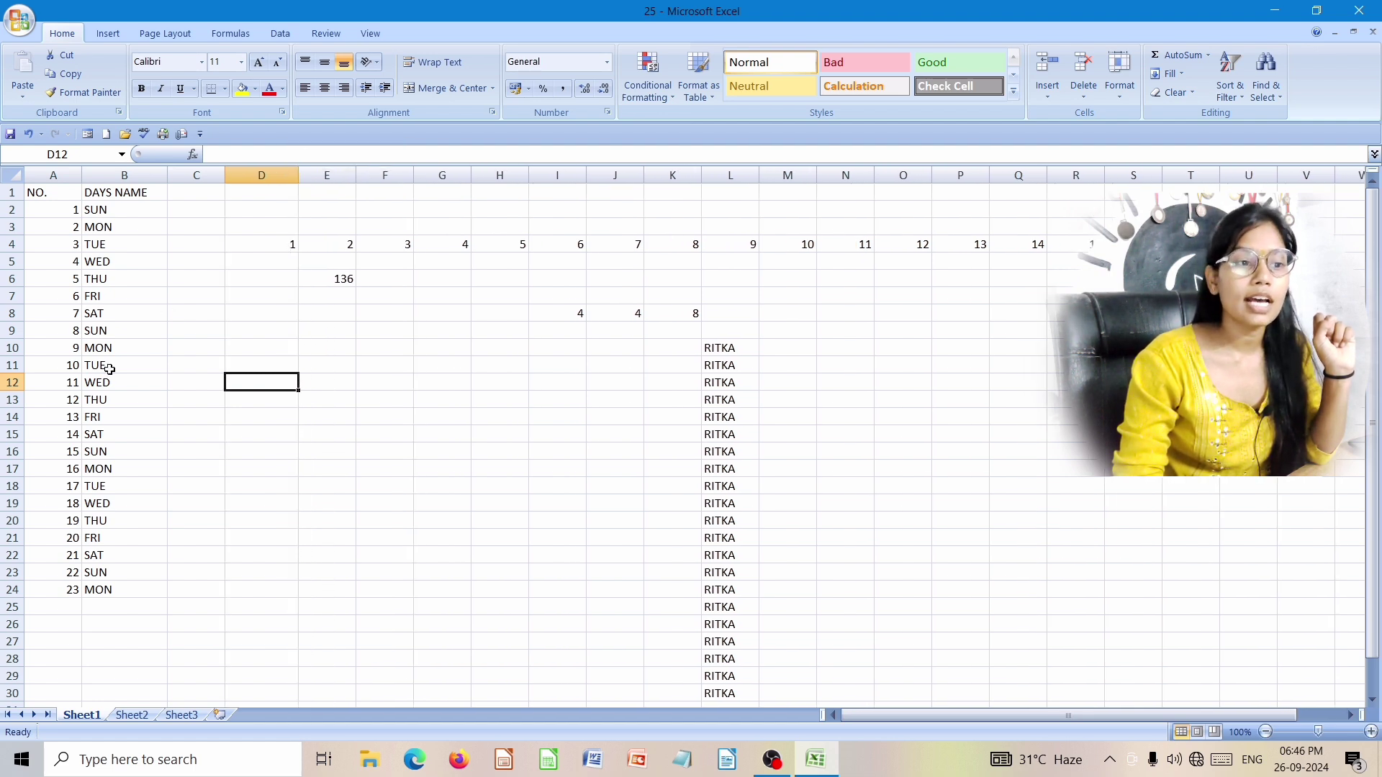
{"action": "left_click", "coordinate": [6, 382]}
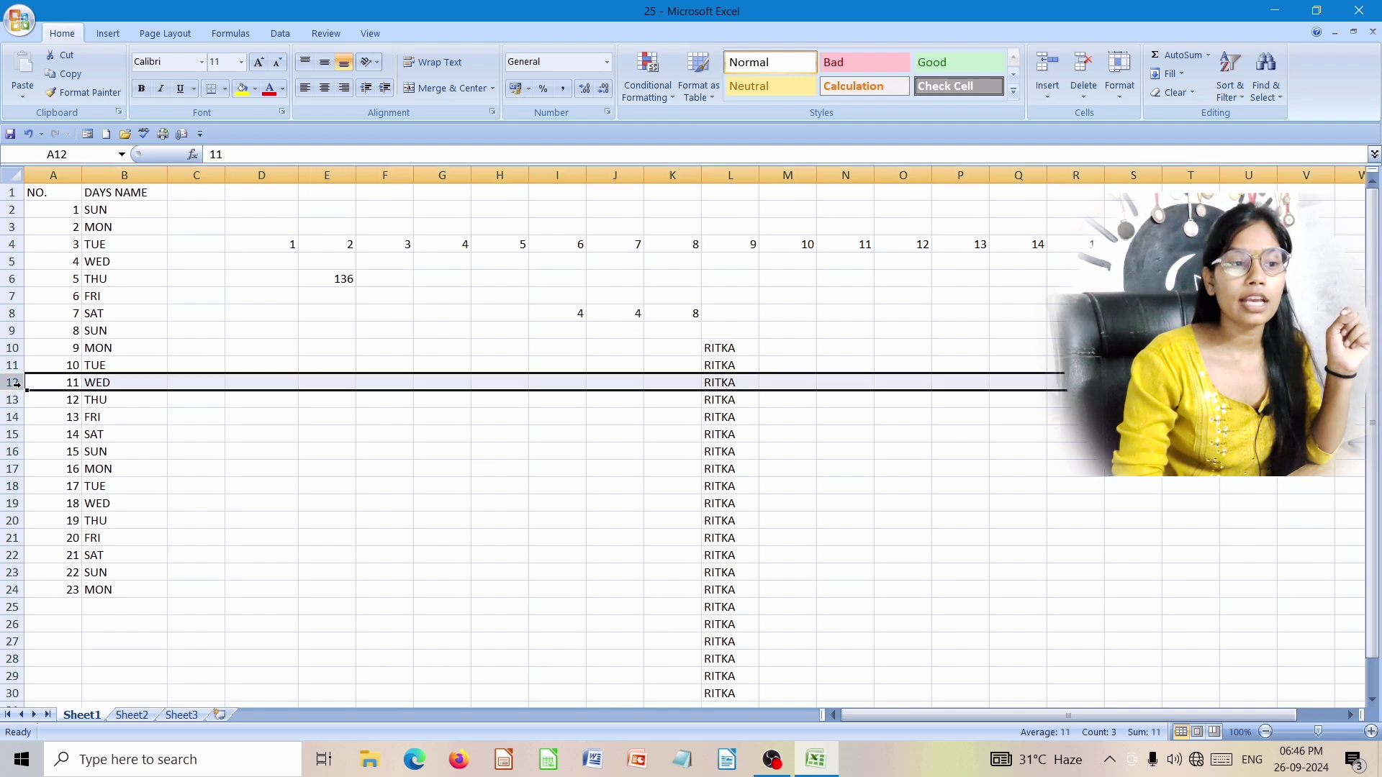
{"action": "left_click", "coordinate": [227, 457]}
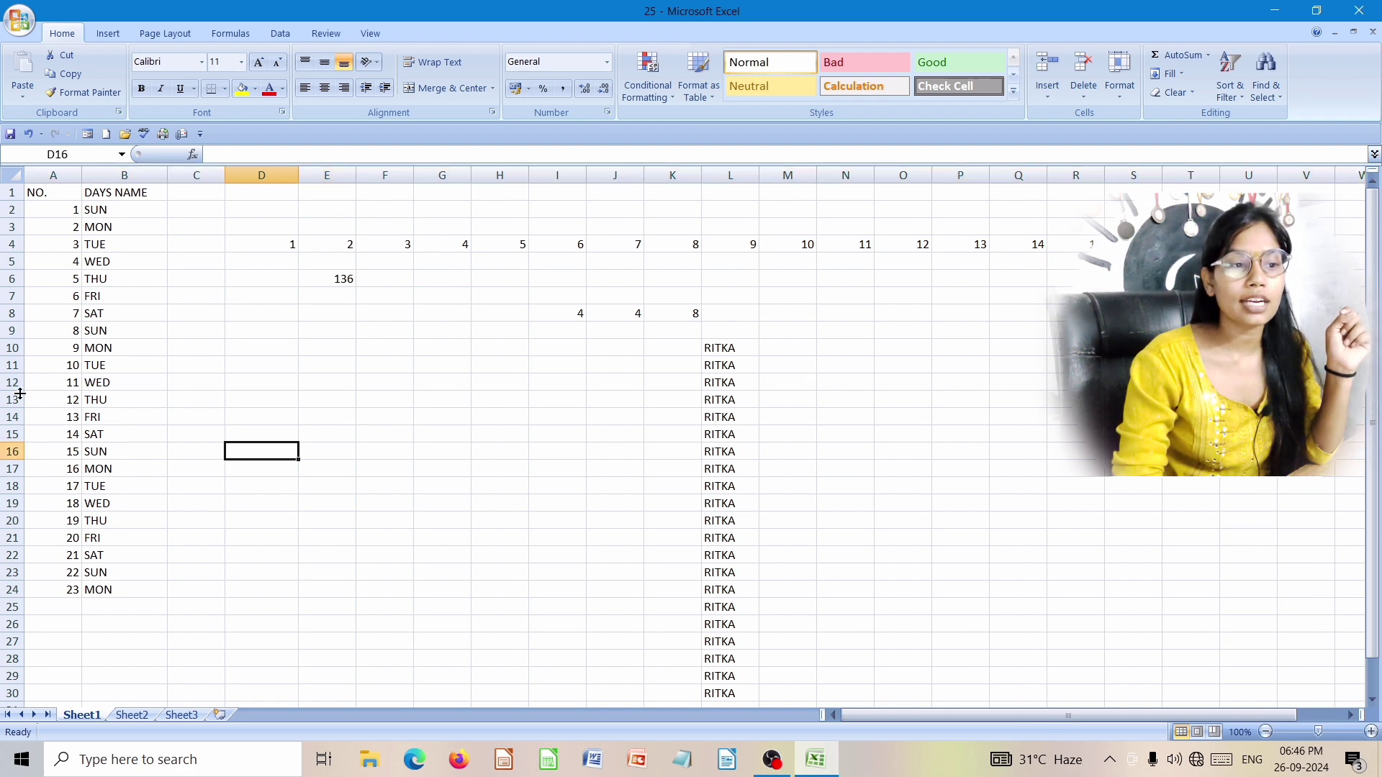
{"action": "left_click_drag", "start_coordinate": [23, 389], "coordinate": [24, 417]}
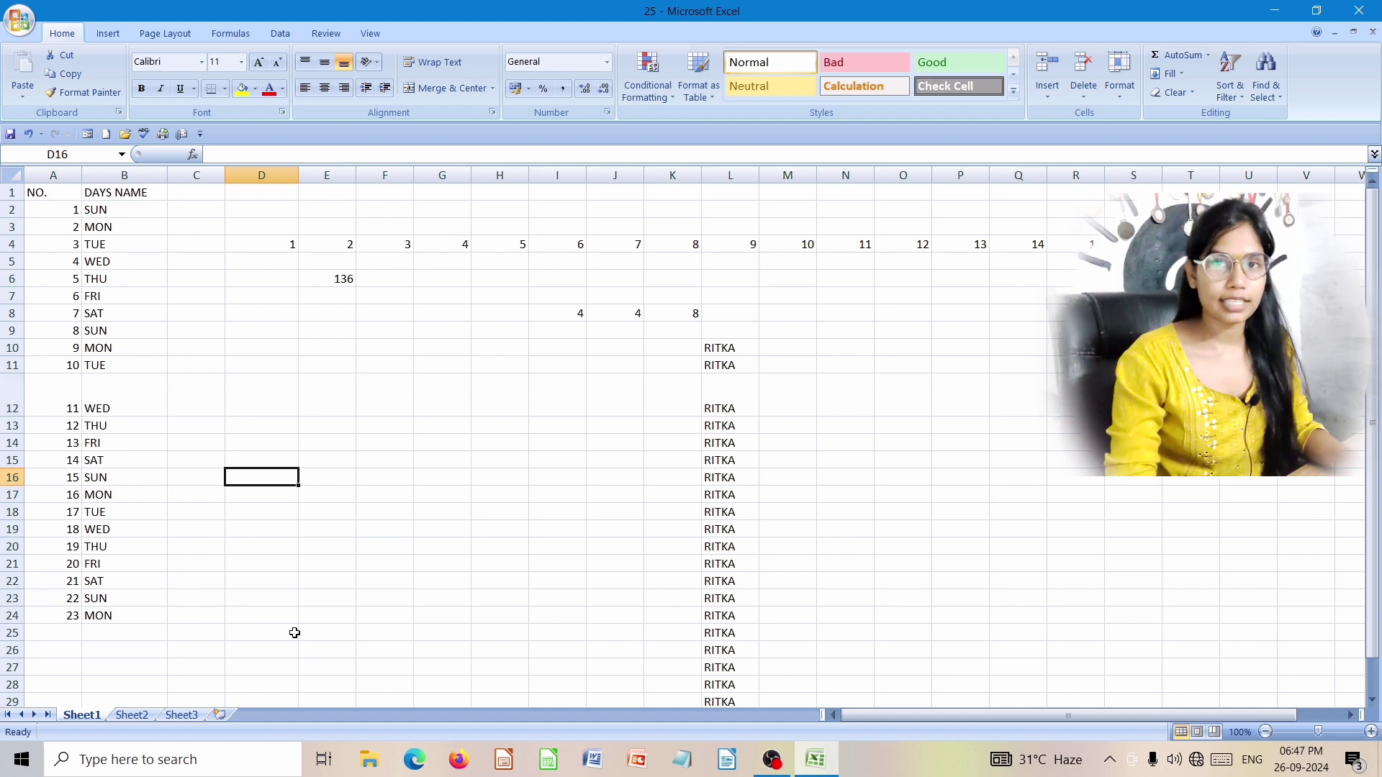
{"action": "left_click", "coordinate": [27, 419]}
{"action": "left_click", "coordinate": [14, 399]}
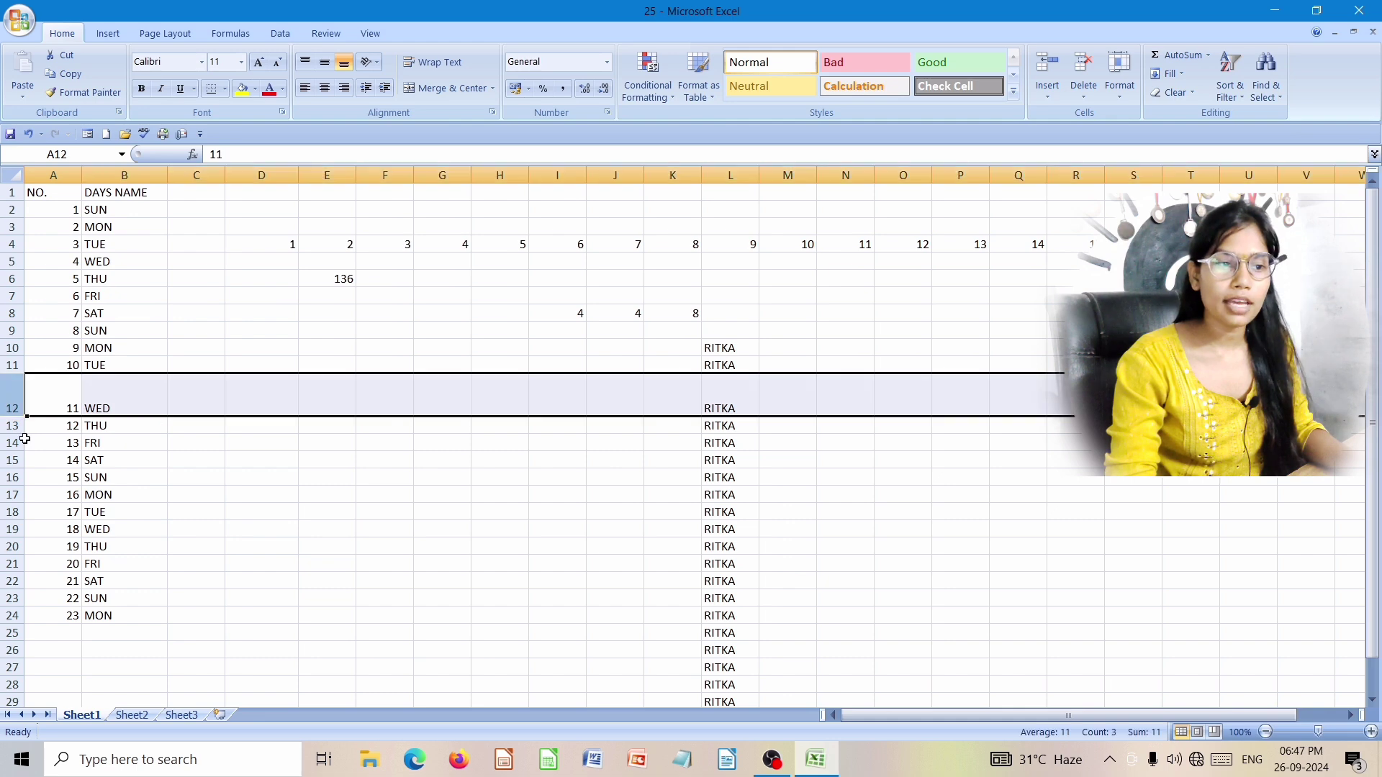
{"action": "left_click", "coordinate": [129, 509]}
{"action": "left_click", "coordinate": [60, 481]}
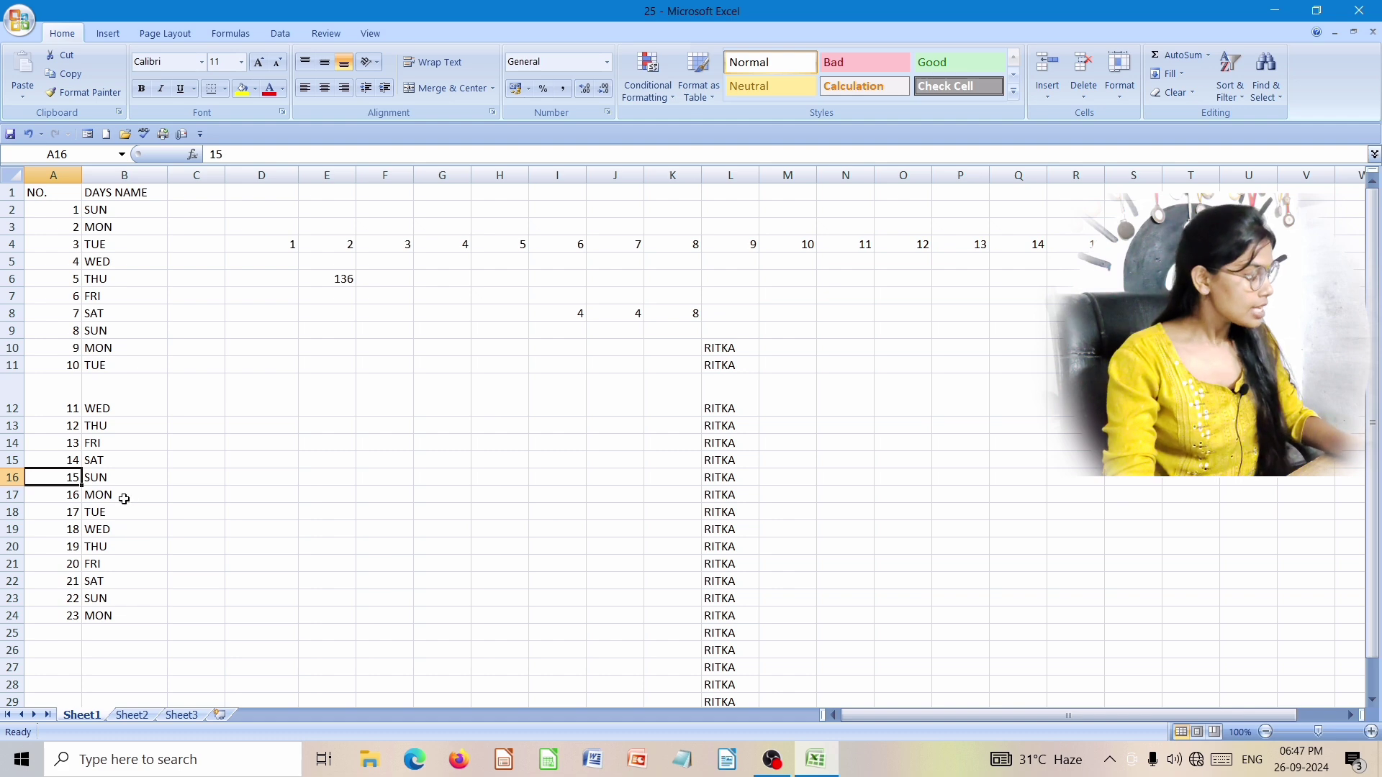
{"action": "left_click", "coordinate": [12, 426]}
{"action": "left_click_drag", "start_coordinate": [167, 582], "coordinate": [108, 582]}
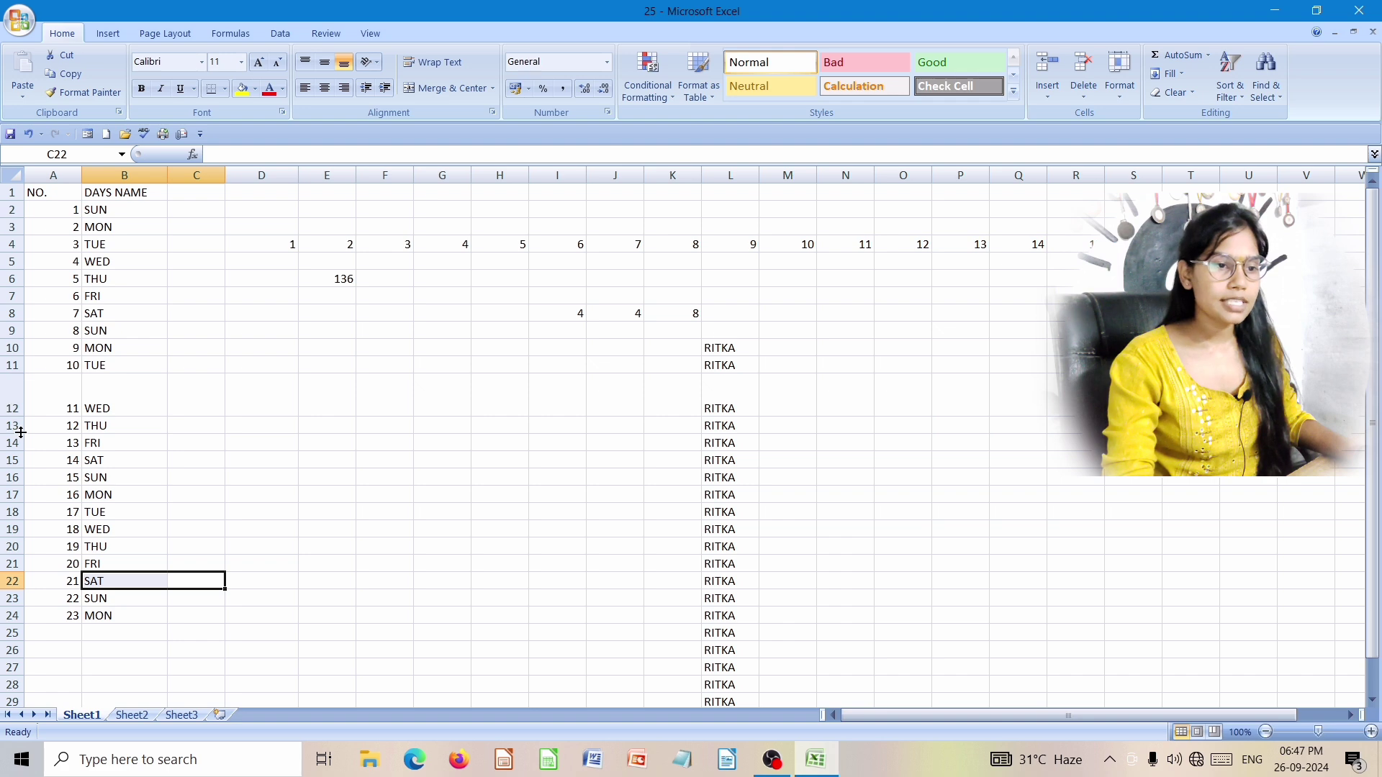
{"action": "left_click", "coordinate": [12, 426]}
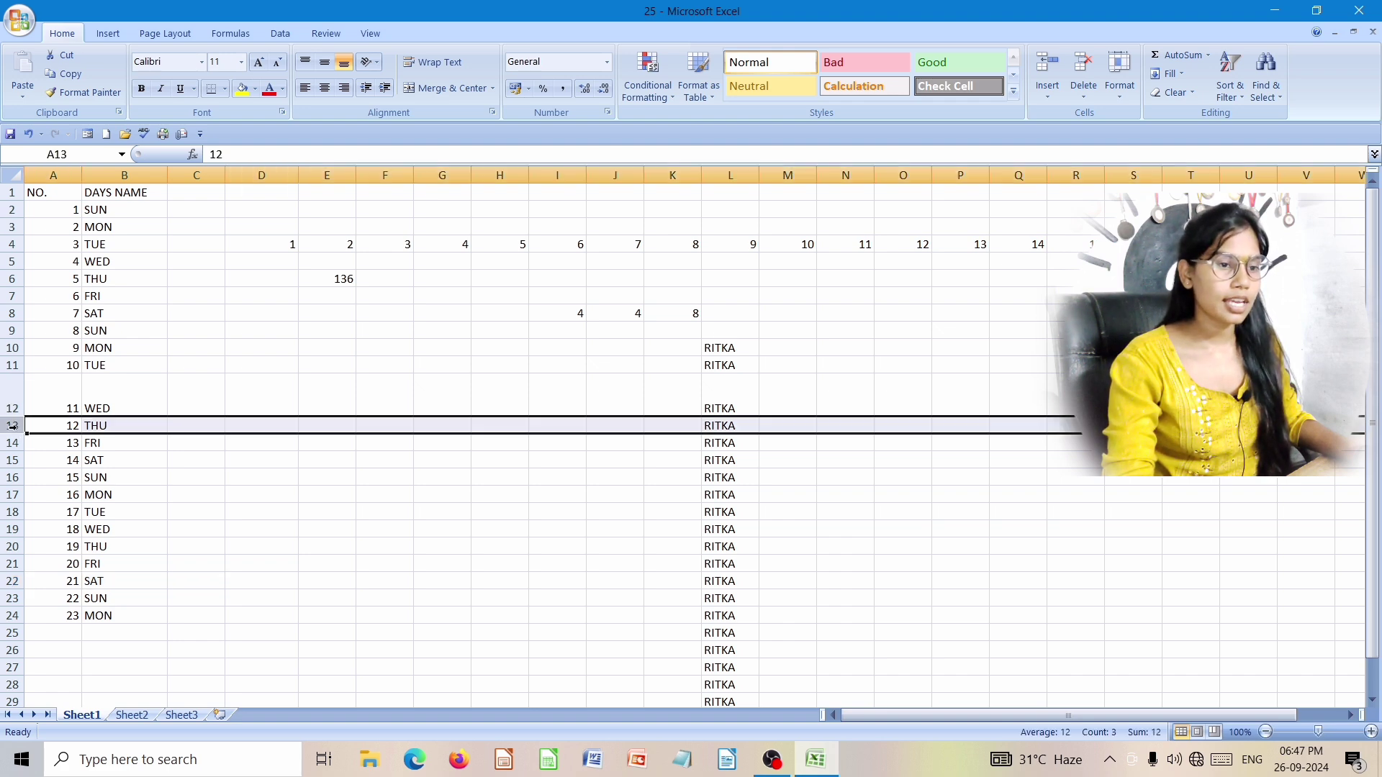
{"action": "left_click", "coordinate": [193, 616]}
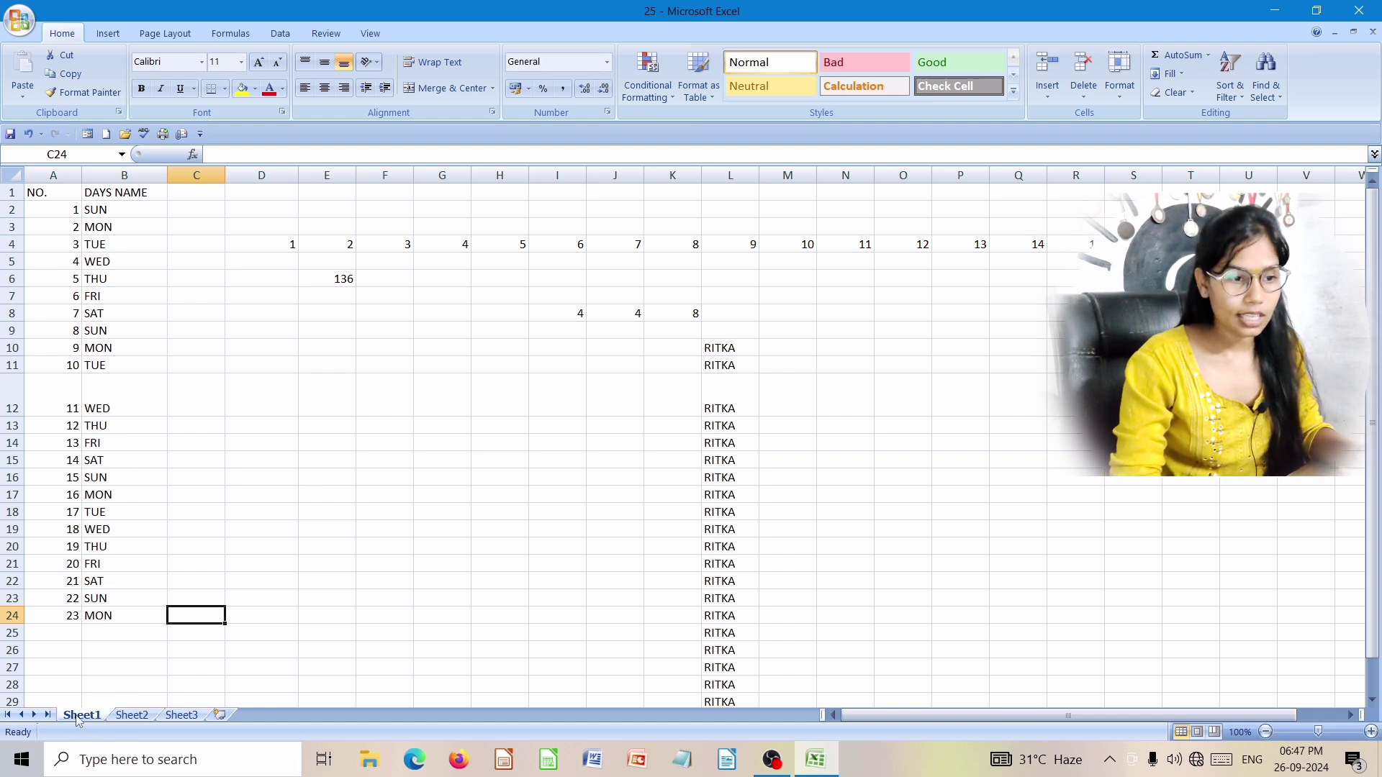
Step: Add two new worksheets after Sheet3 and return to Sheet2
{"action": "left_click", "coordinate": [131, 715]}
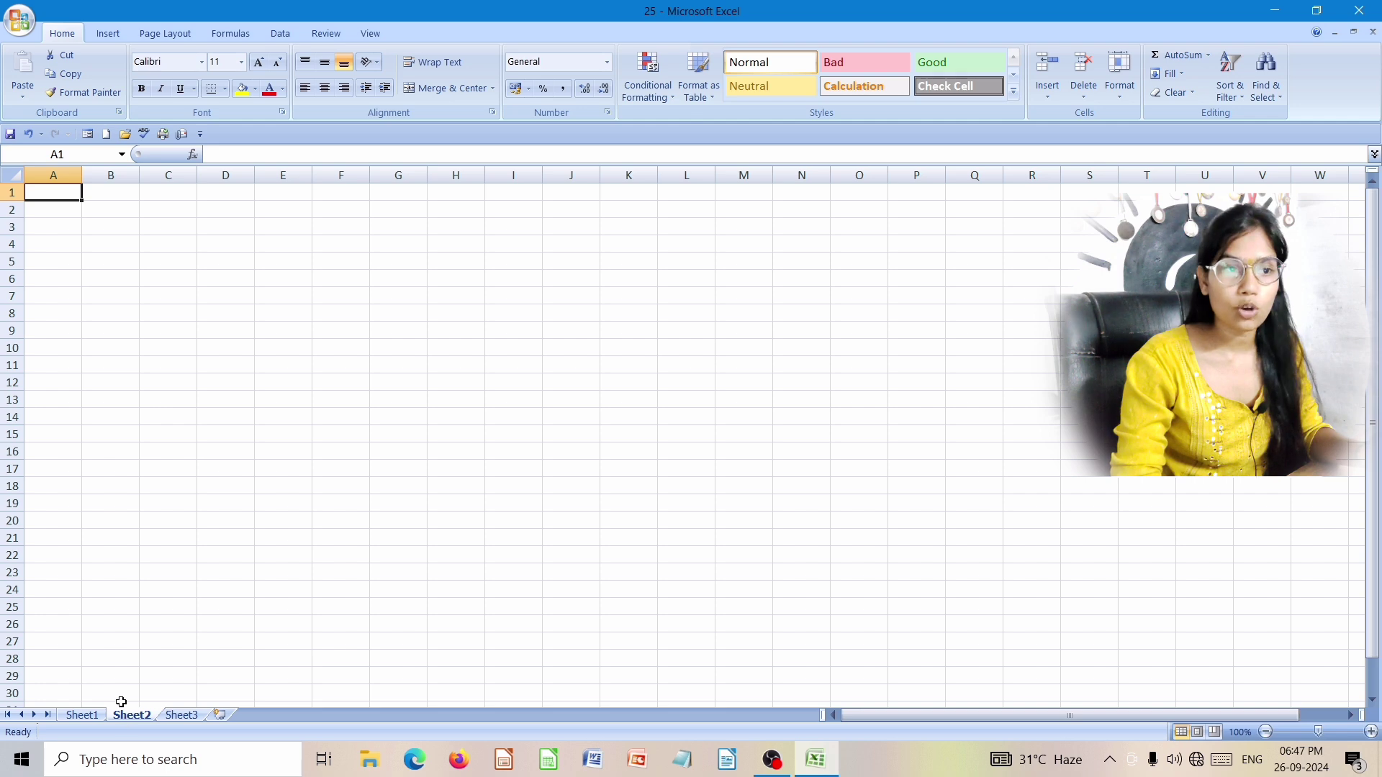
{"action": "left_click", "coordinate": [196, 717]}
{"action": "left_click", "coordinate": [132, 715]}
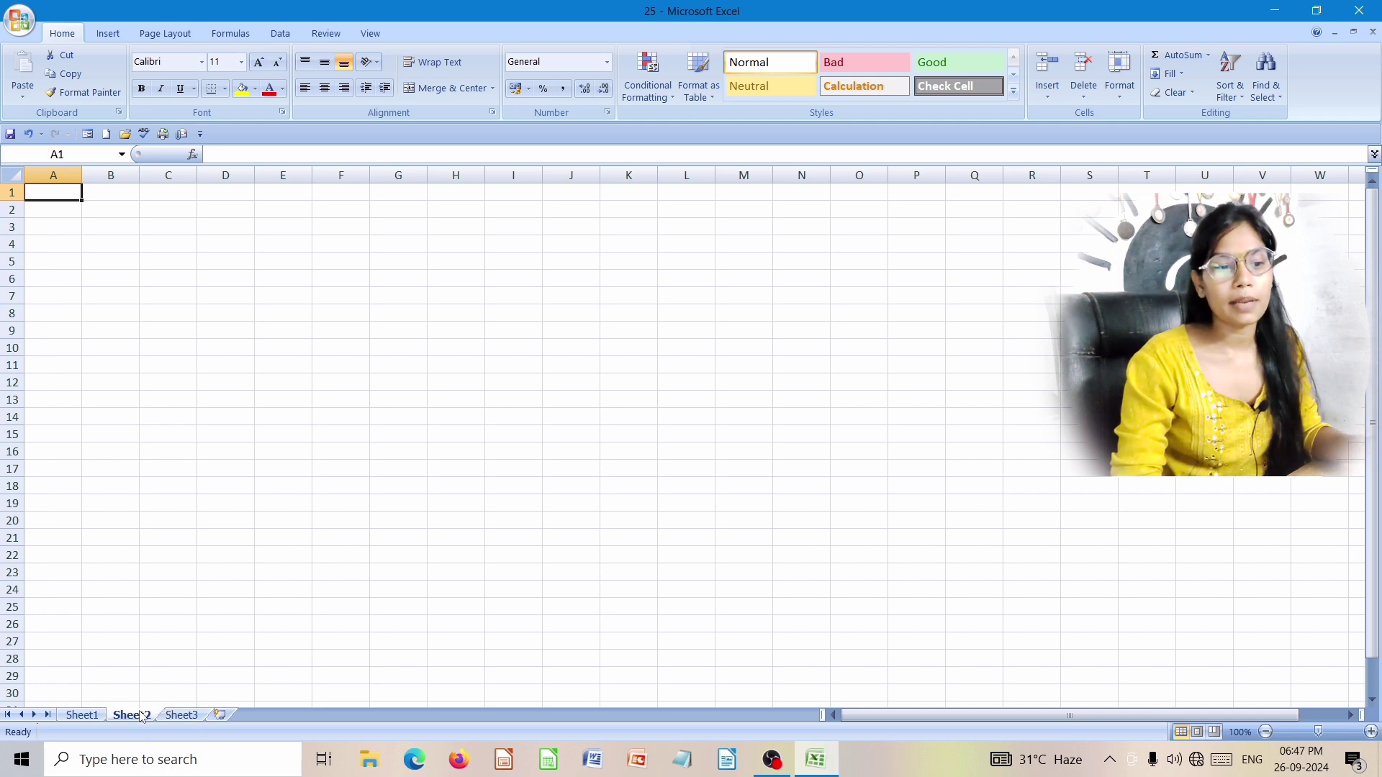
{"action": "left_click", "coordinate": [220, 716]}
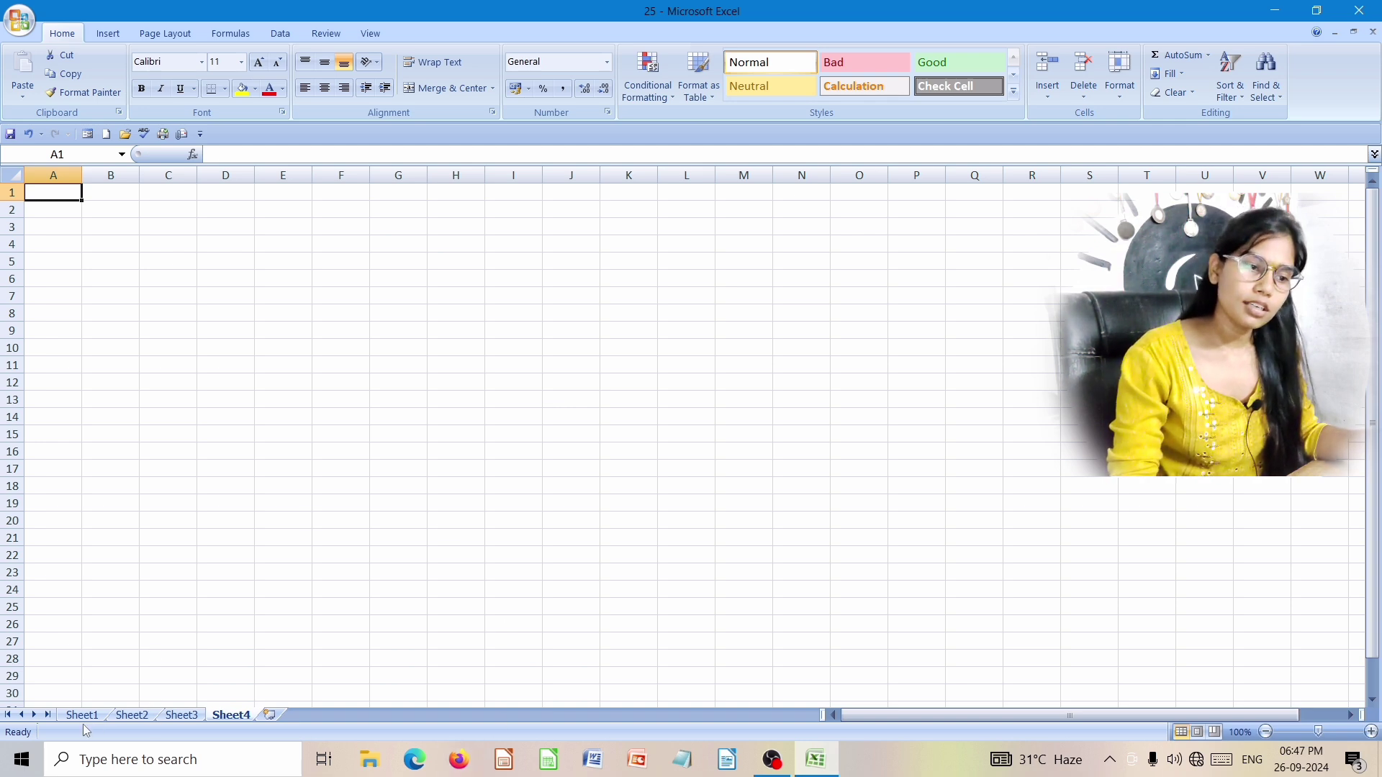
{"action": "left_click", "coordinate": [279, 717]}
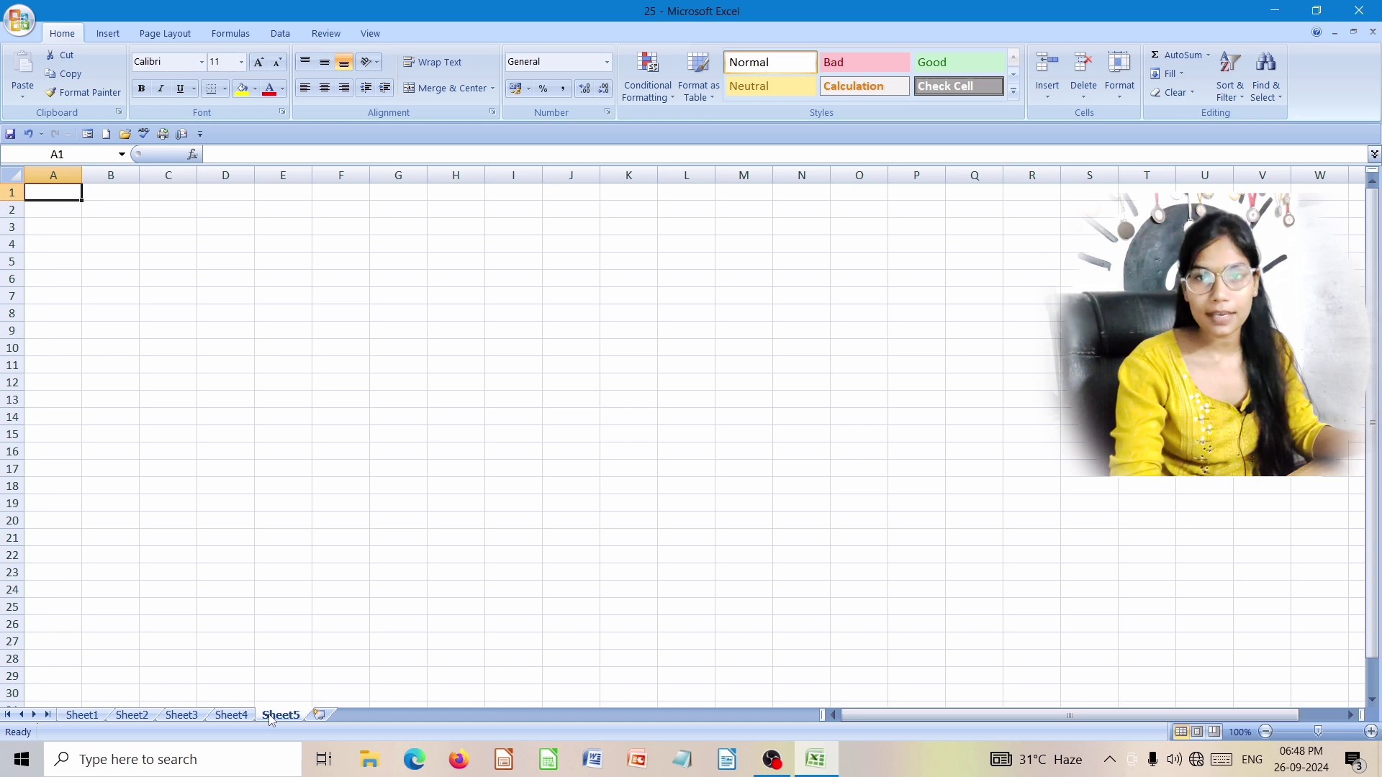
{"action": "left_click", "coordinate": [185, 717]}
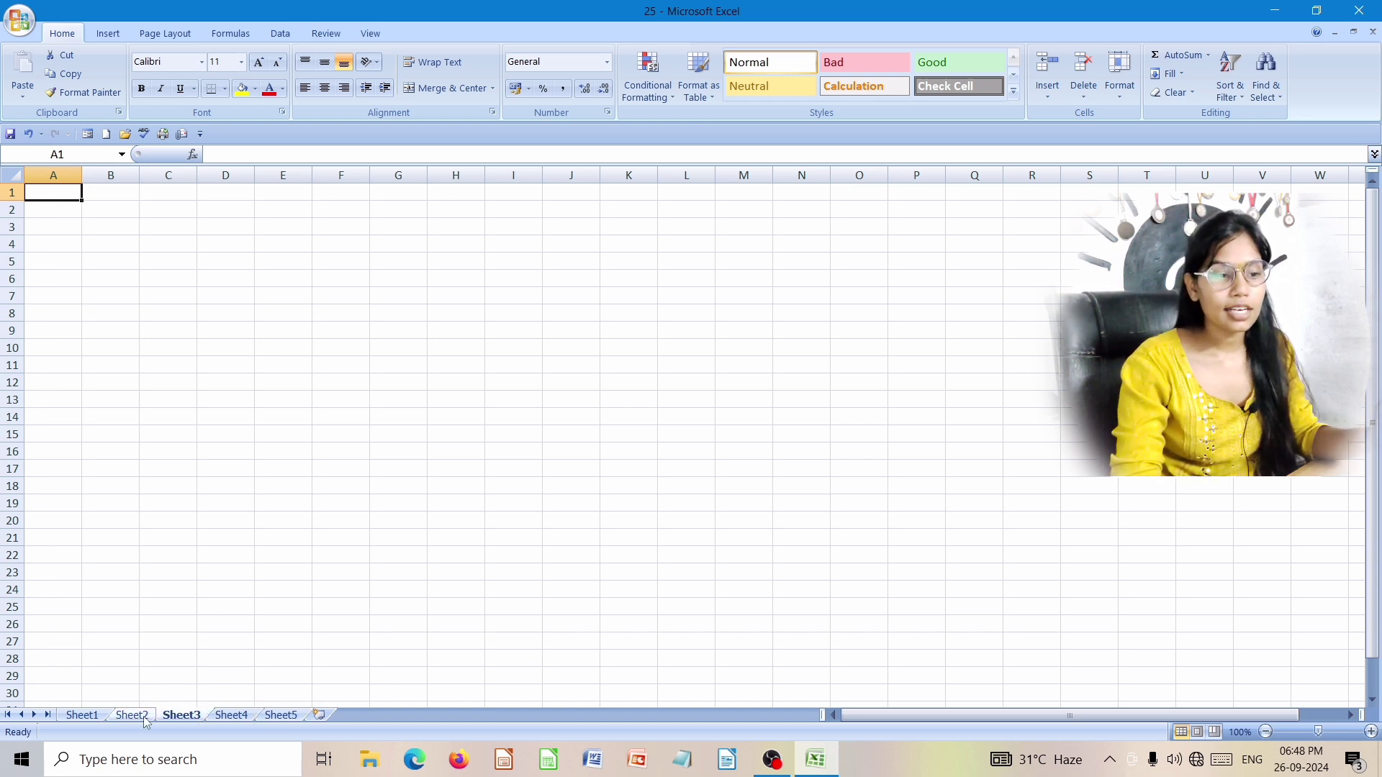
{"action": "left_click", "coordinate": [144, 717]}
{"action": "left_click", "coordinate": [191, 717]}
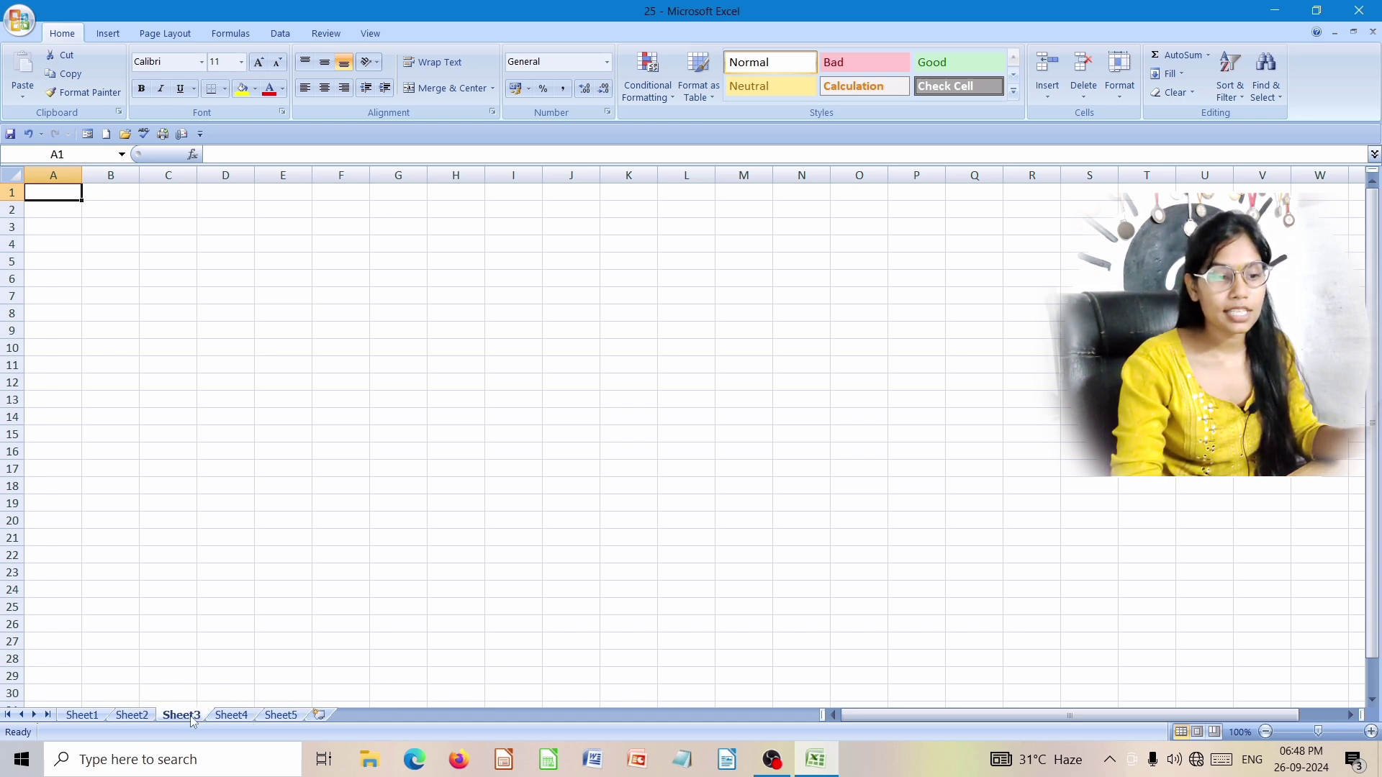
{"action": "left_click", "coordinate": [140, 717]}
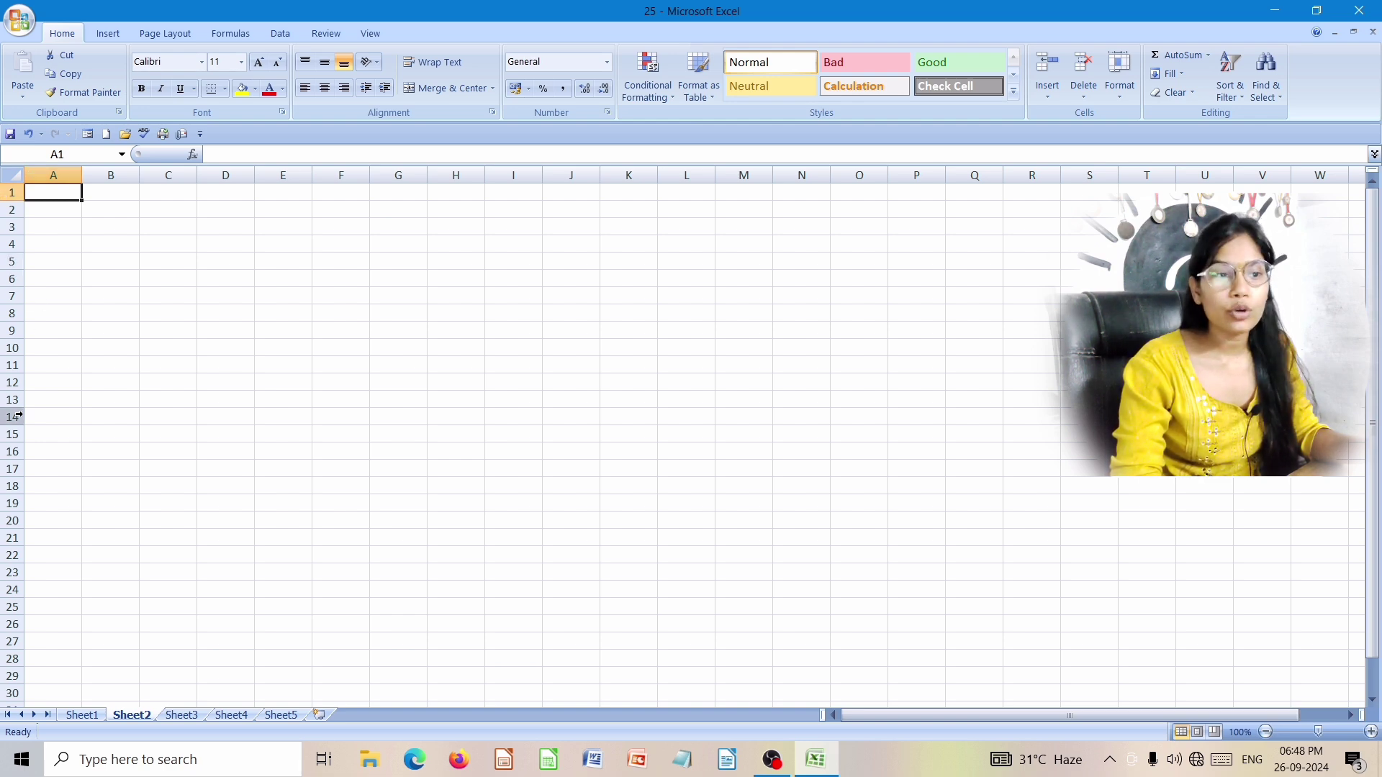
Step: Select rows 6 to 15 on Sheet2 and increase their heights together to about seven times the default
{"action": "left_click", "coordinate": [12, 280]}
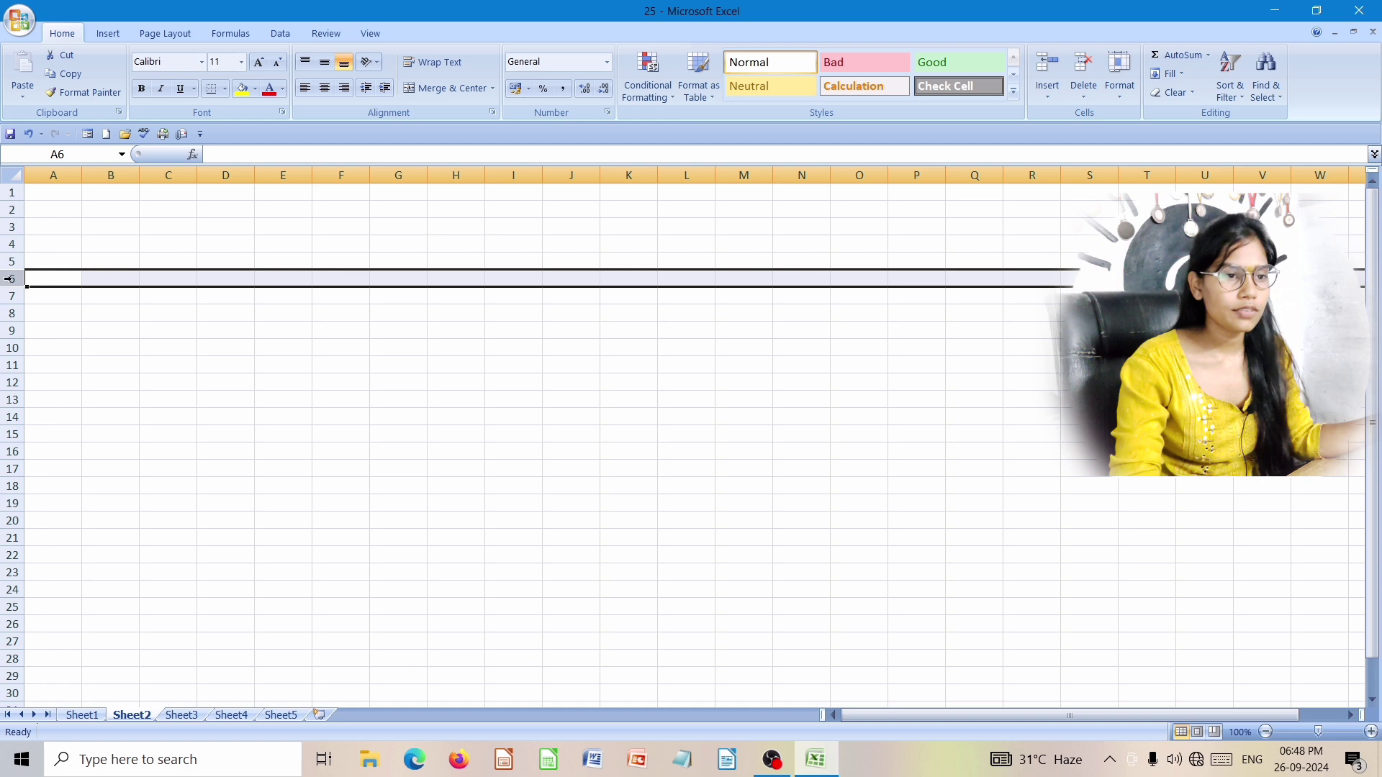
{"action": "left_click_drag", "start_coordinate": [10, 280], "coordinate": [11, 435]}
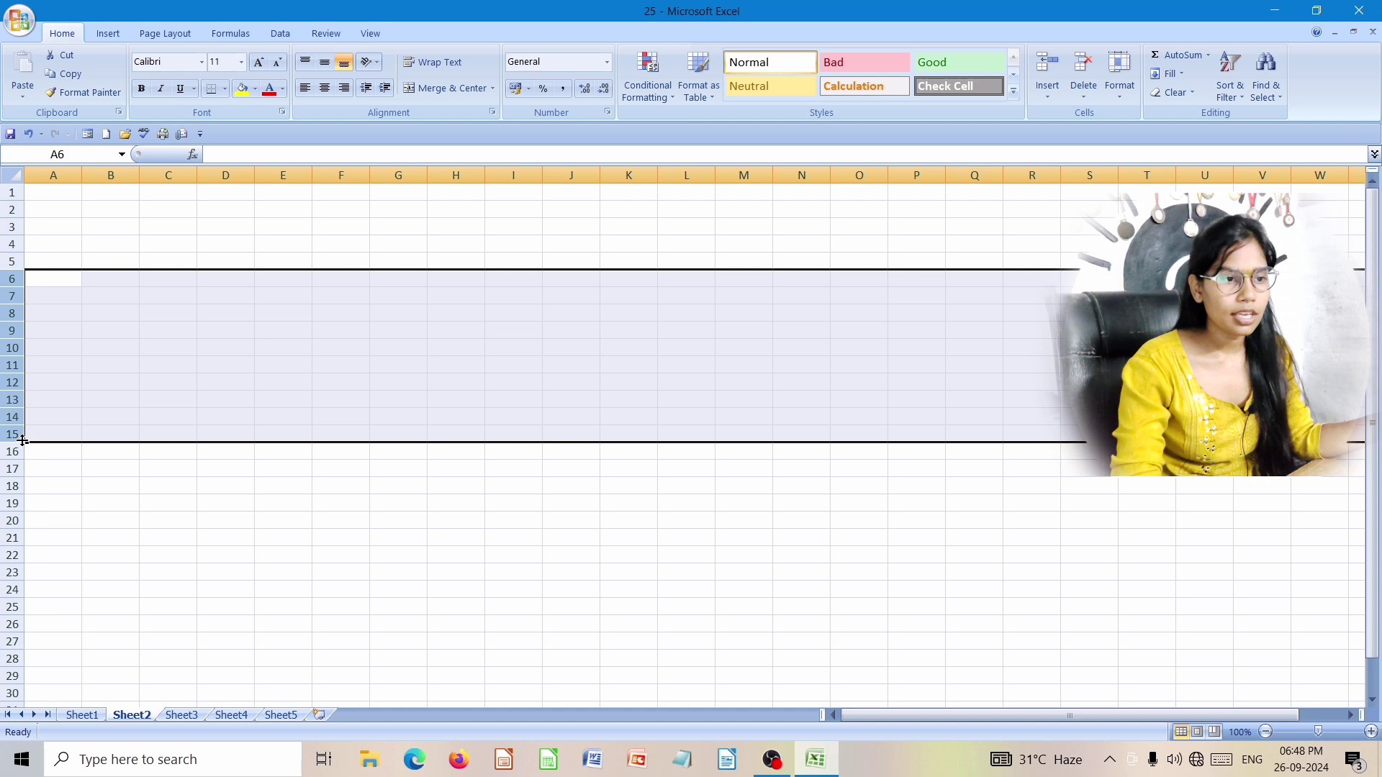
{"action": "left_click_drag", "start_coordinate": [24, 442], "coordinate": [5, 545]}
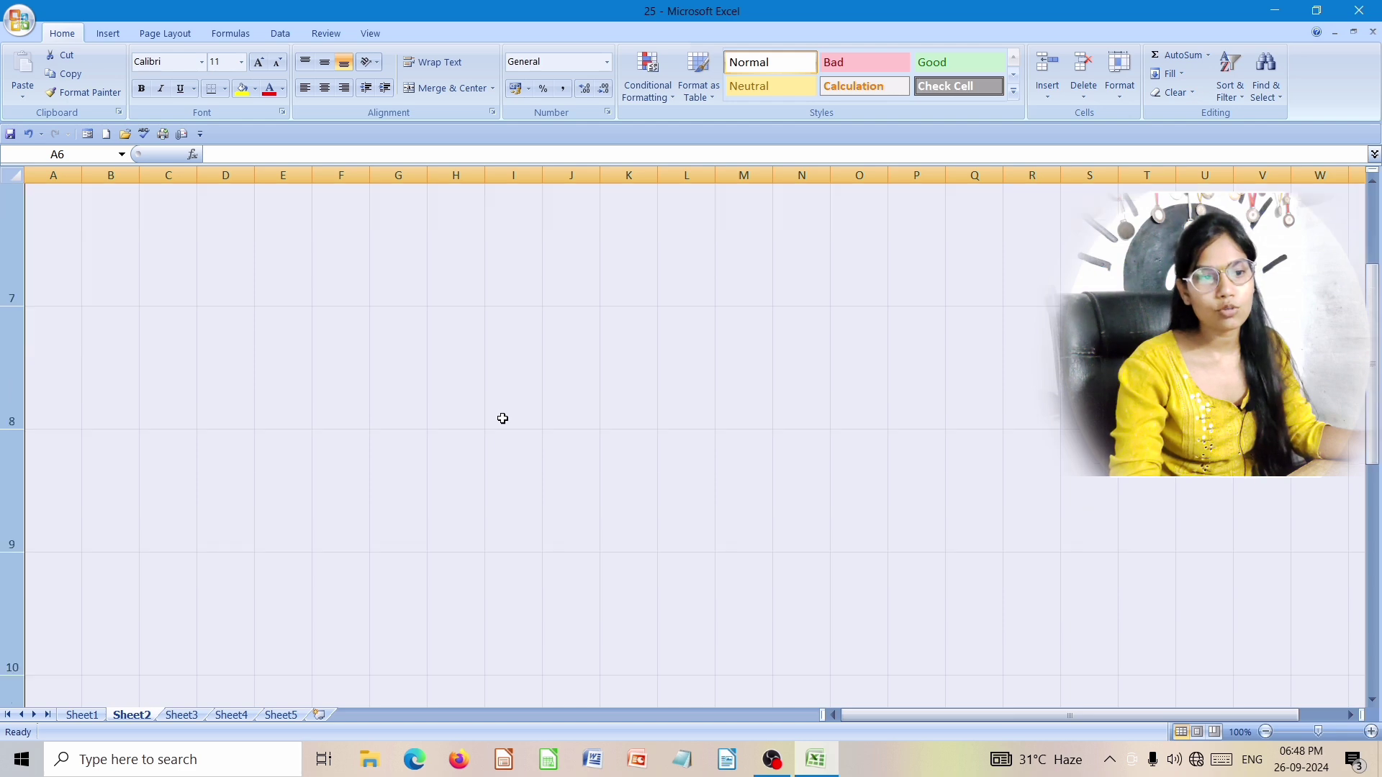
{"action": "scroll", "coordinate": [508, 414], "scroll_direction": "down", "scroll_amount": 5}
{"action": "scroll", "coordinate": [519, 413], "scroll_direction": "up", "scroll_amount": 3}
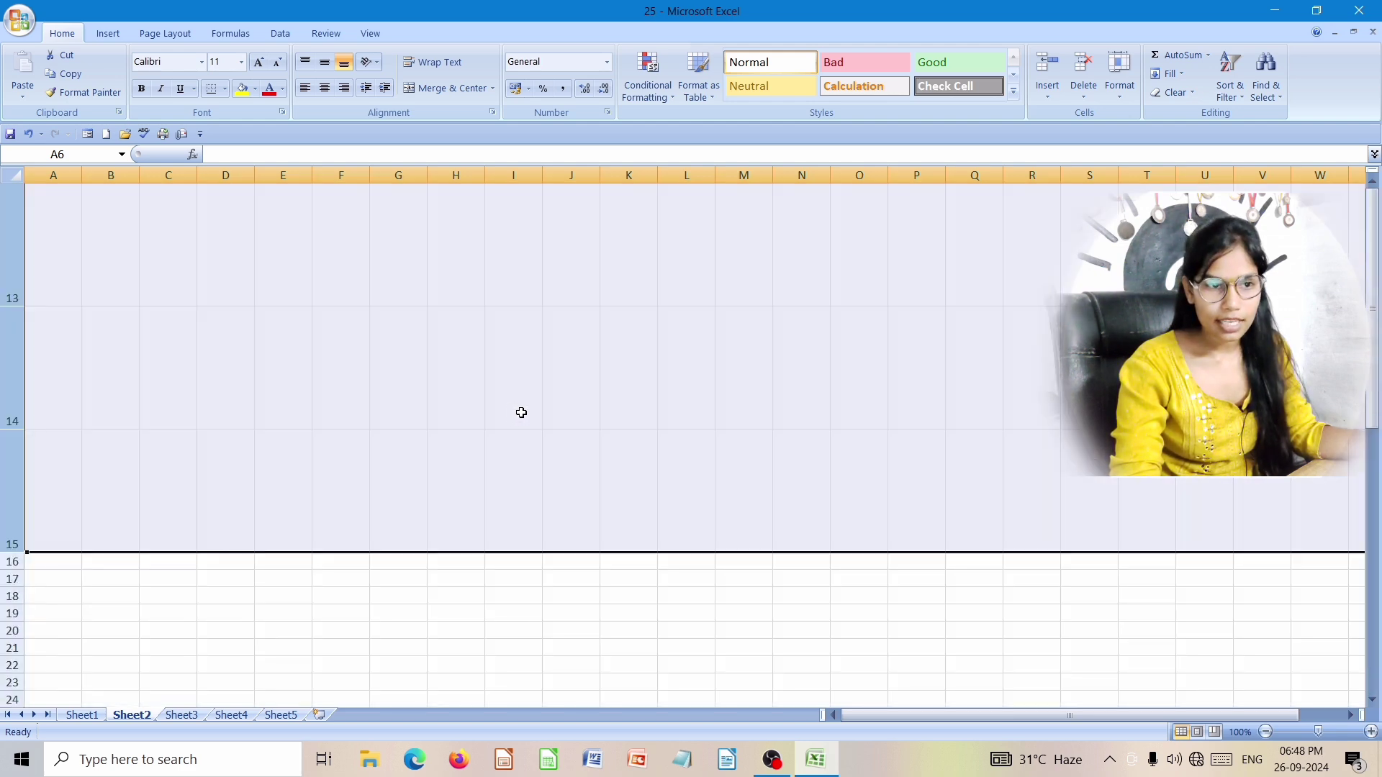
{"action": "scroll", "coordinate": [987, 576], "scroll_direction": "up", "scroll_amount": 1}
{"action": "scroll", "coordinate": [1246, 640], "scroll_direction": "down", "scroll_amount": 1}
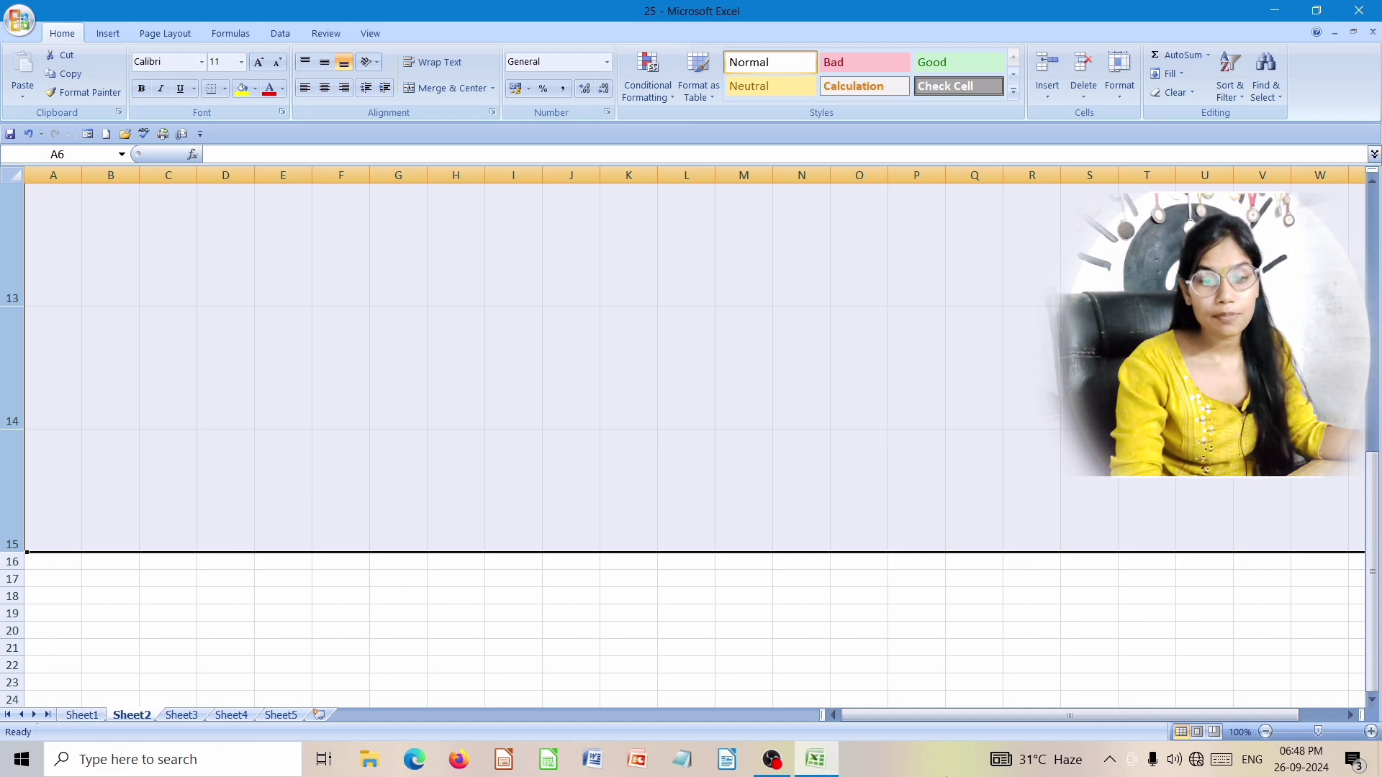
Step: Zoom Sheet2 out to 23% and back in to 62%, and look through the enlarged rows
{"action": "left_click", "coordinate": [1299, 732]}
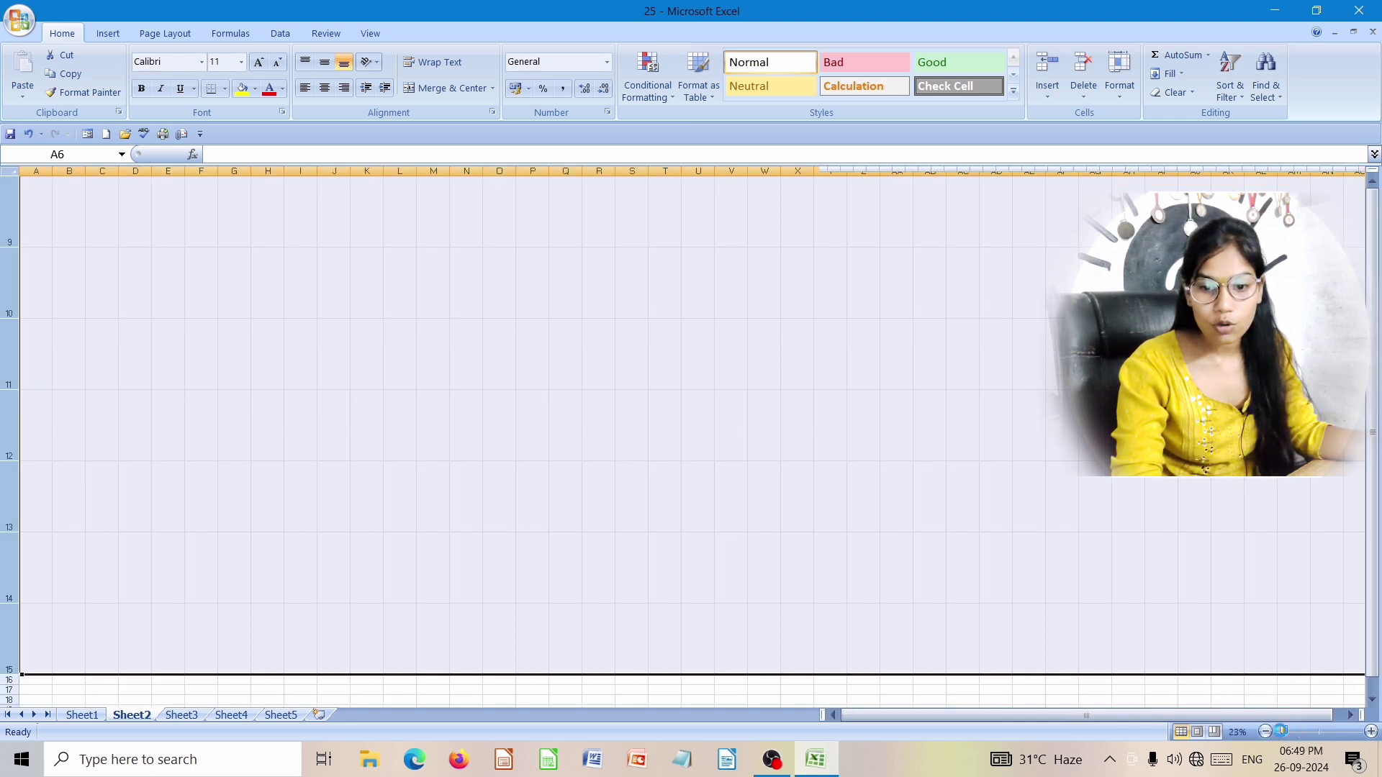
{"action": "left_click", "coordinate": [1284, 734]}
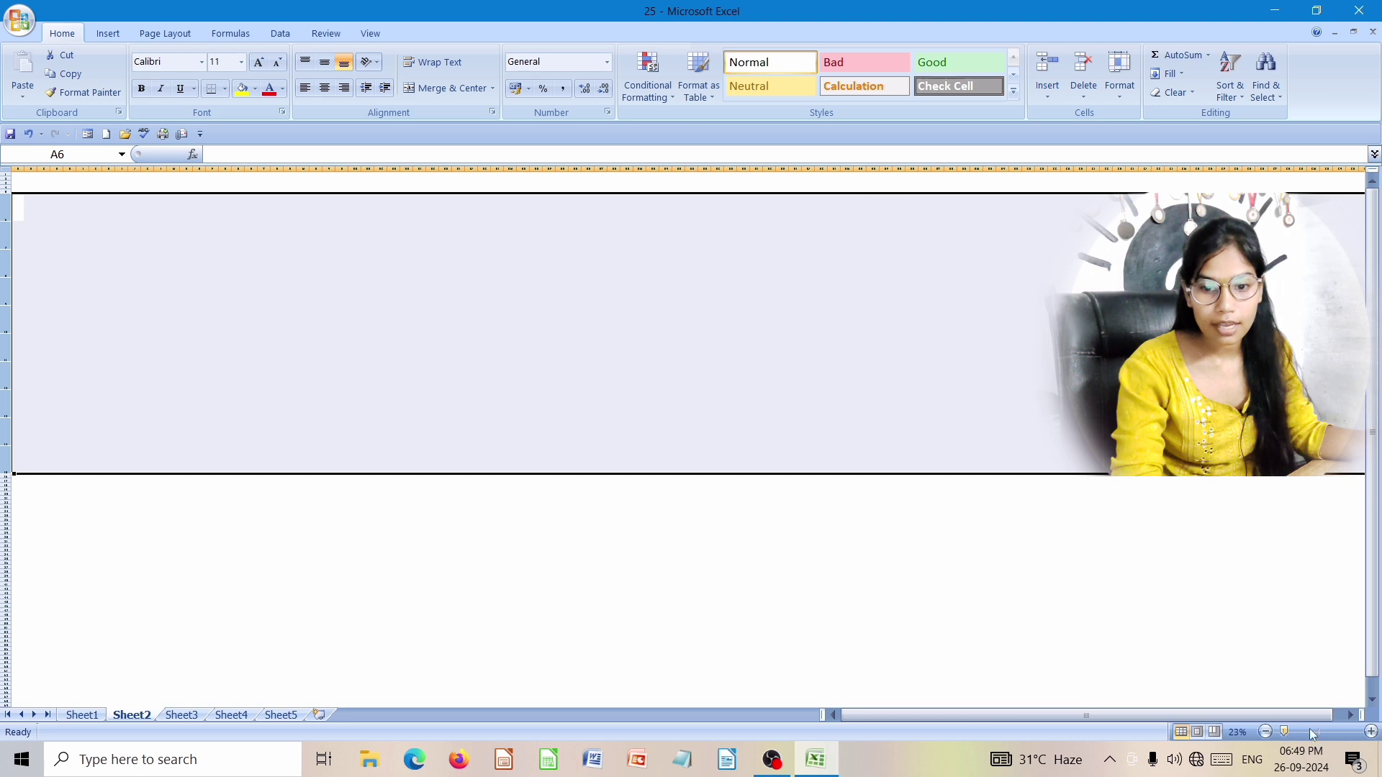
{"action": "left_click", "coordinate": [1303, 733]}
{"action": "scroll", "coordinate": [1003, 518], "scroll_direction": "up", "scroll_amount": 2}
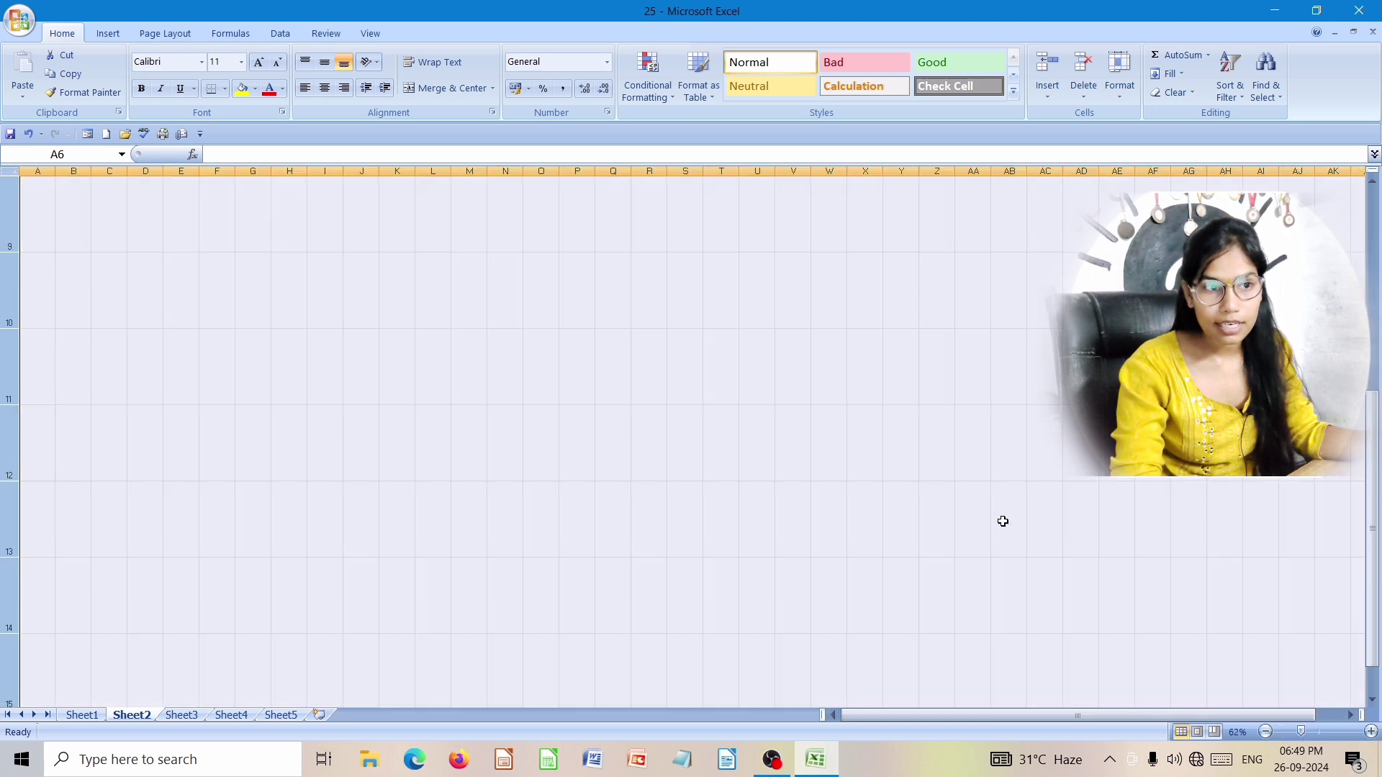
{"action": "scroll", "coordinate": [1095, 577], "scroll_direction": "down", "scroll_amount": 5}
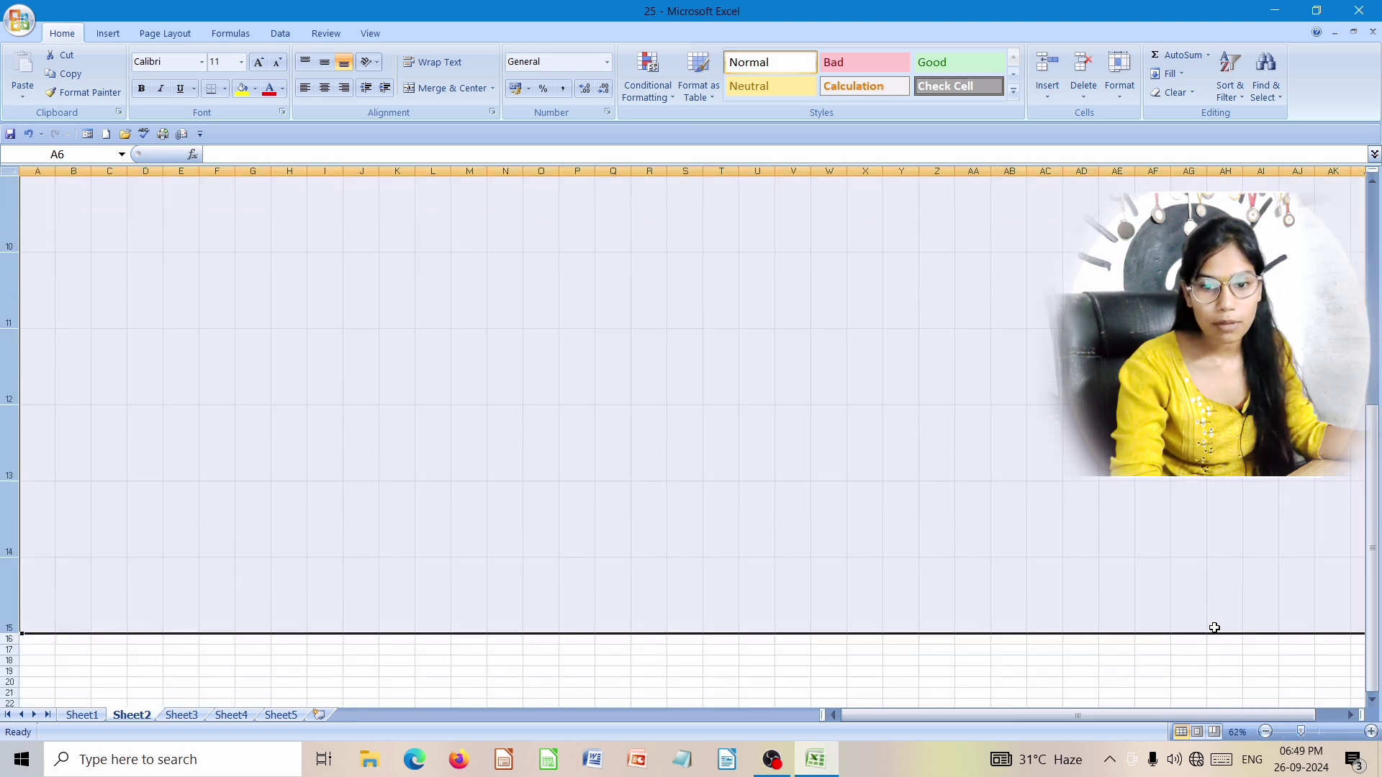
{"action": "scroll", "coordinate": [1215, 626], "scroll_direction": "down", "scroll_amount": 6}
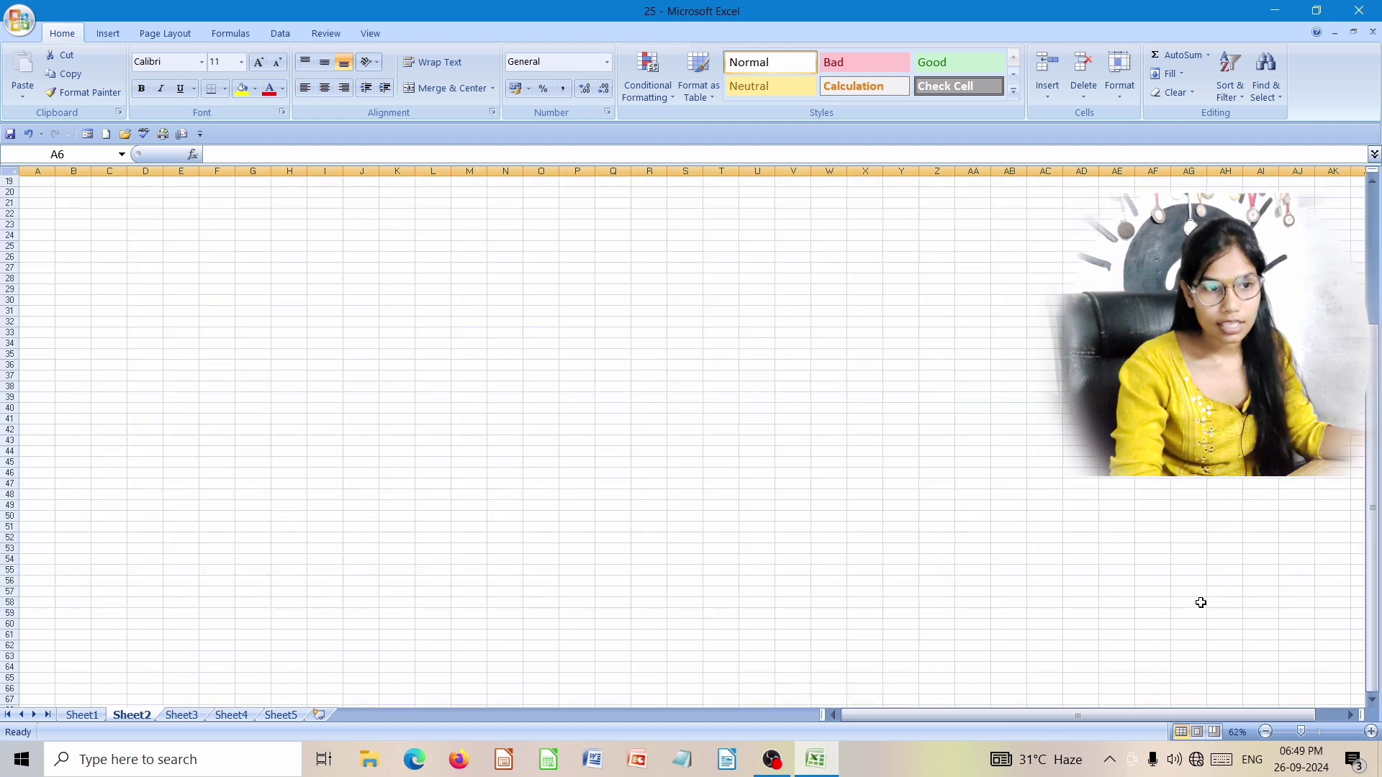
{"action": "scroll", "coordinate": [857, 475], "scroll_direction": "up", "scroll_amount": 9}
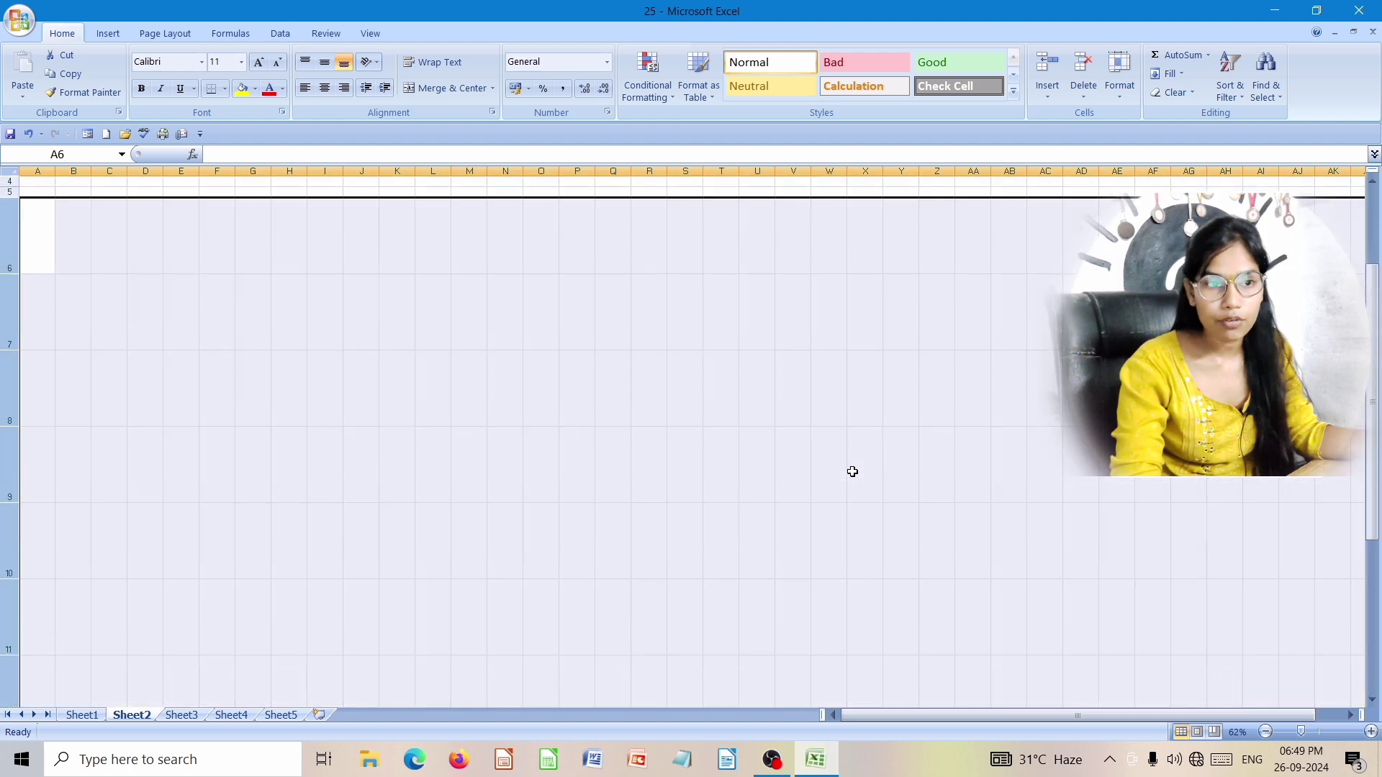
Step: Try Sheet2 at zoom levels of 112%, 10%, 102% and 400%, ending at 98%
{"action": "left_click", "coordinate": [1324, 732]}
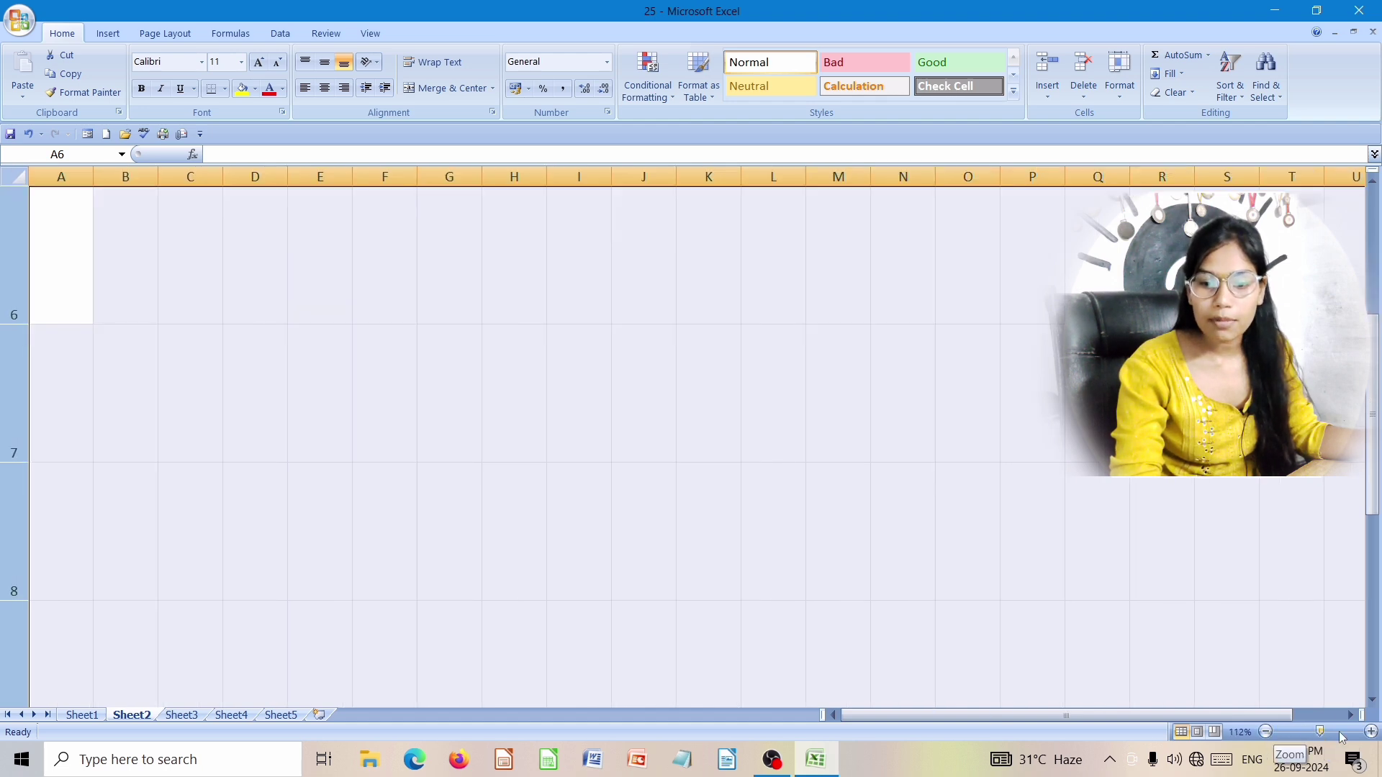
{"action": "left_click_drag", "start_coordinate": [1321, 732], "coordinate": [1264, 731]}
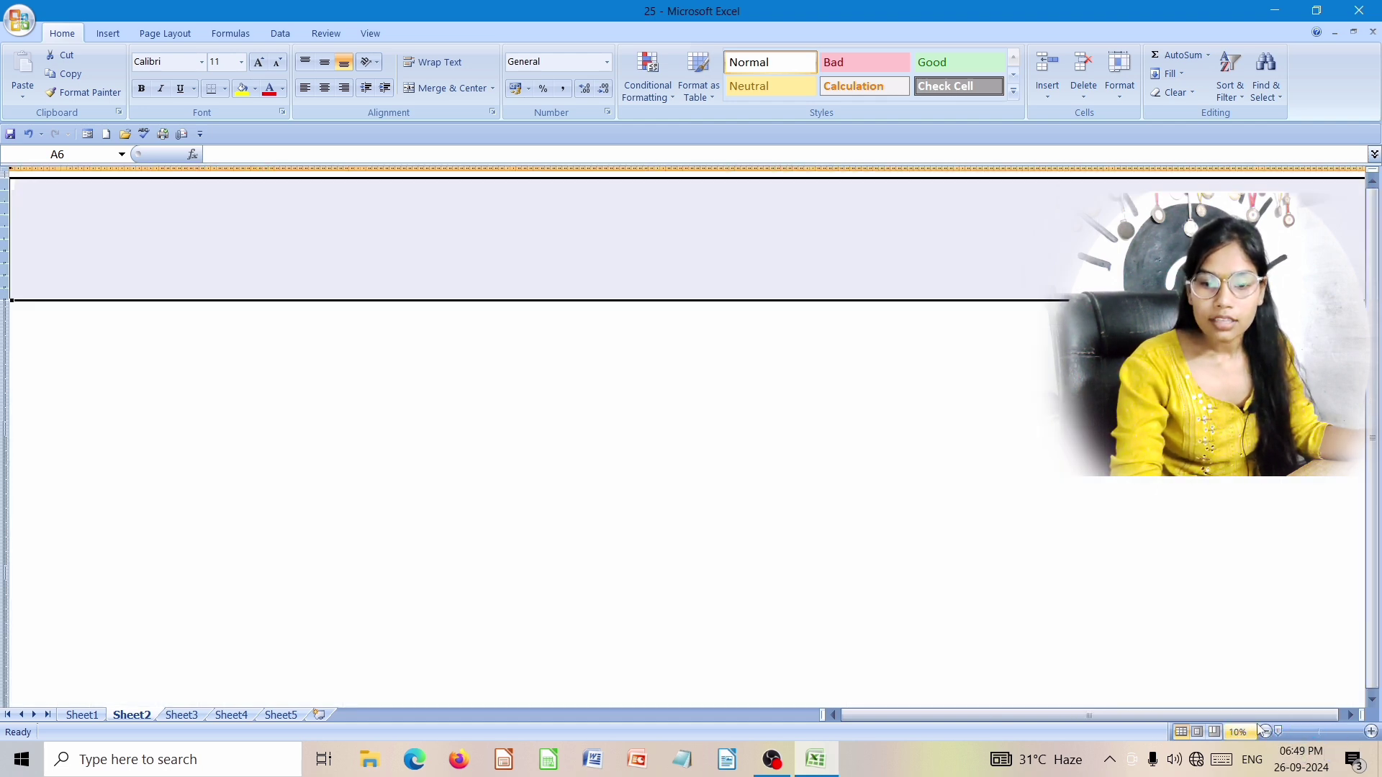
{"action": "left_click", "coordinate": [1323, 733]}
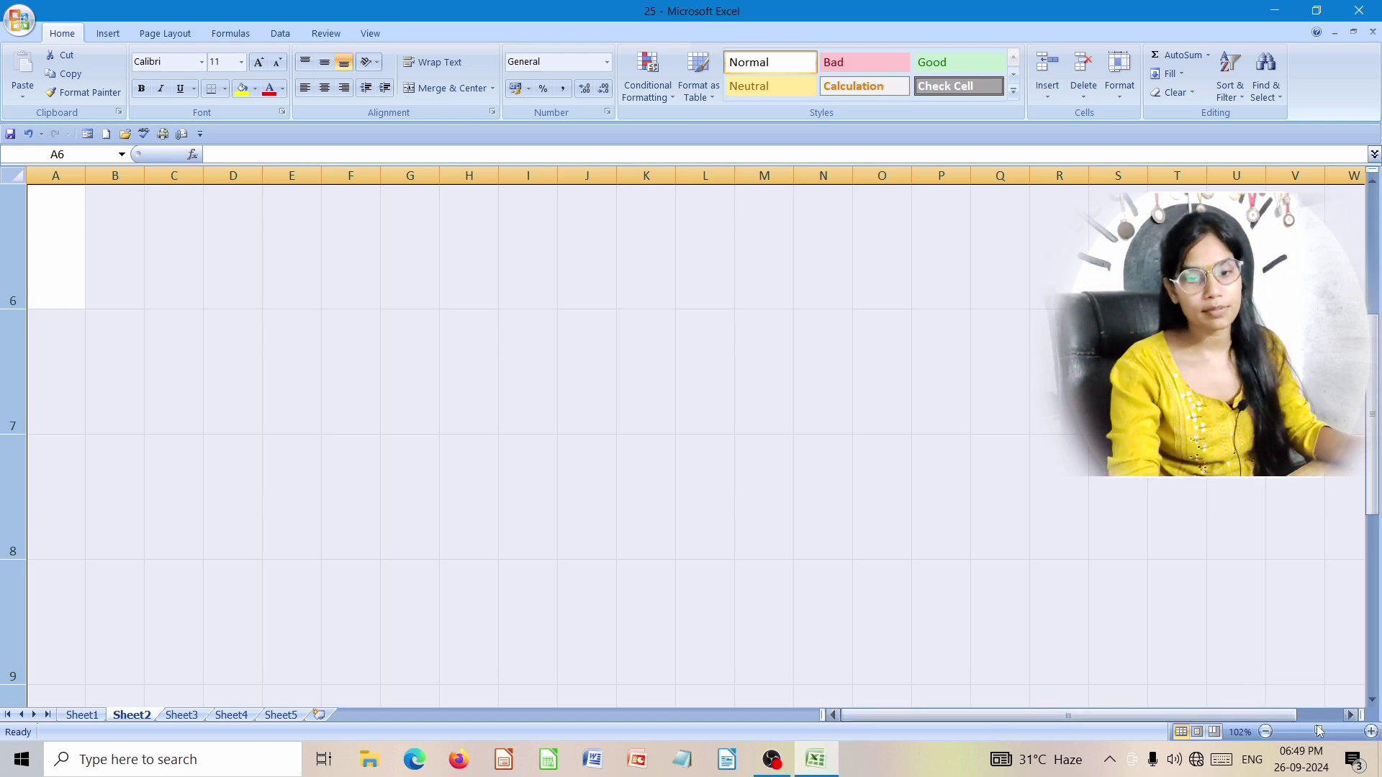
{"action": "left_click_drag", "start_coordinate": [1324, 733], "coordinate": [1359, 732]}
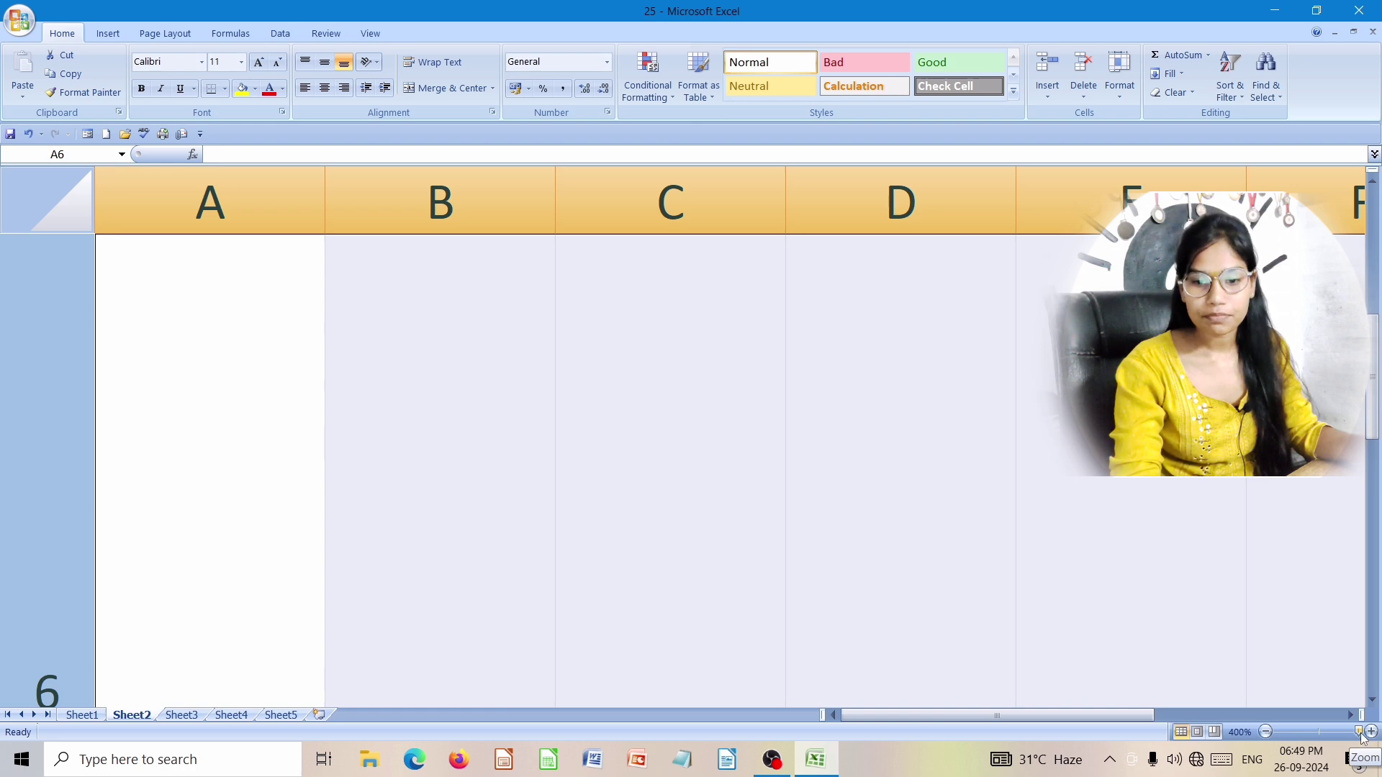
{"action": "left_click", "coordinate": [1321, 733]}
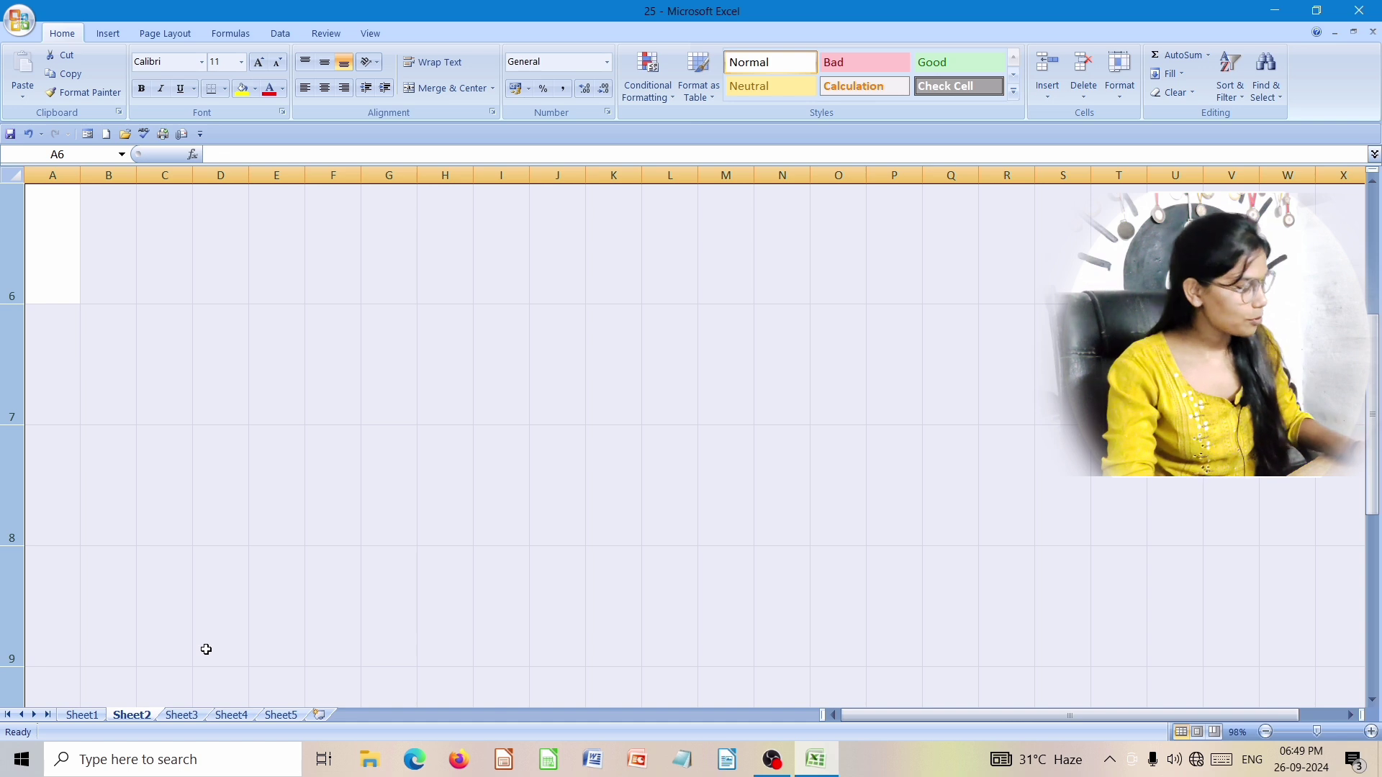
Step: Zoom Sheet2 in to the 400% maximum and back out to the 10% minimum
{"action": "scroll", "coordinate": [206, 649], "scroll_direction": "up", "scroll_amount": 20, "text": "ctrl"}
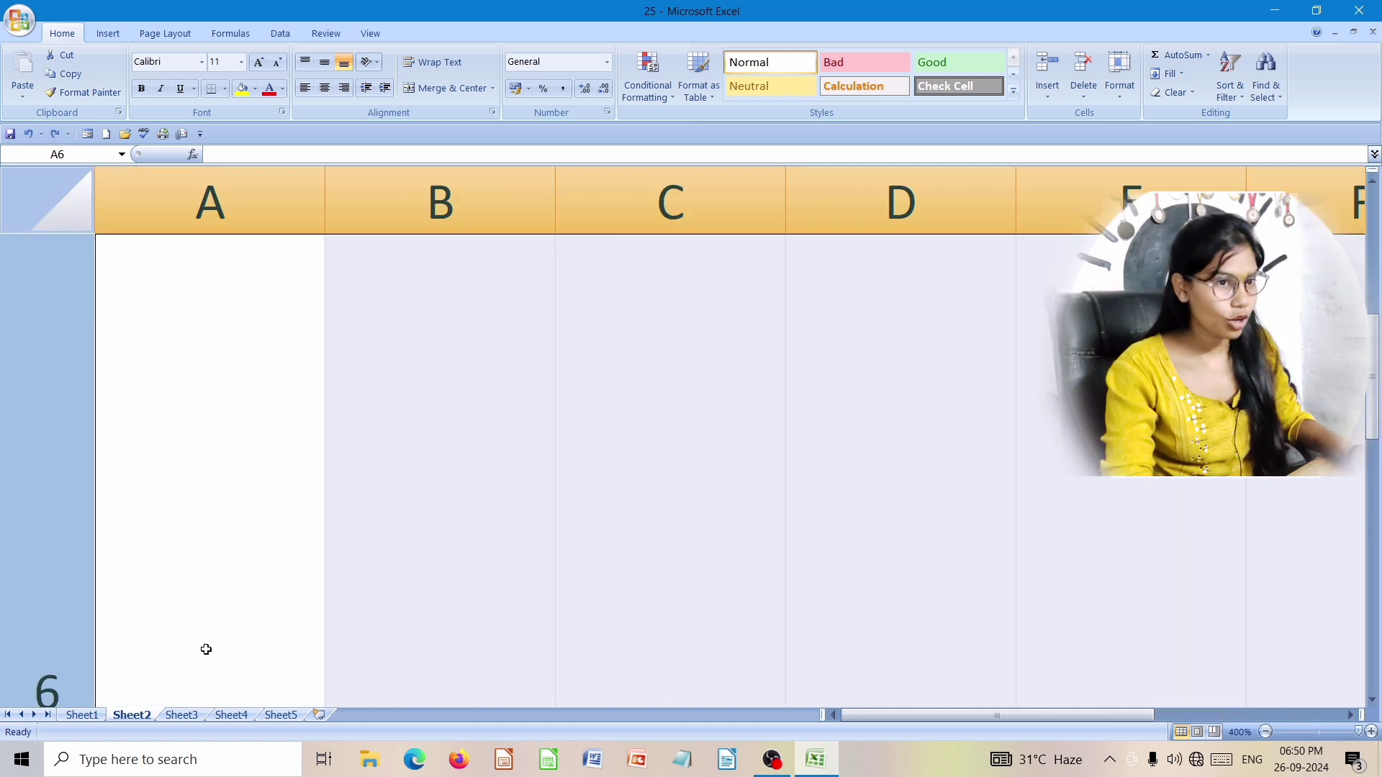
{"action": "scroll", "coordinate": [206, 649], "scroll_direction": "down", "scroll_amount": 15, "text": "ctrl"}
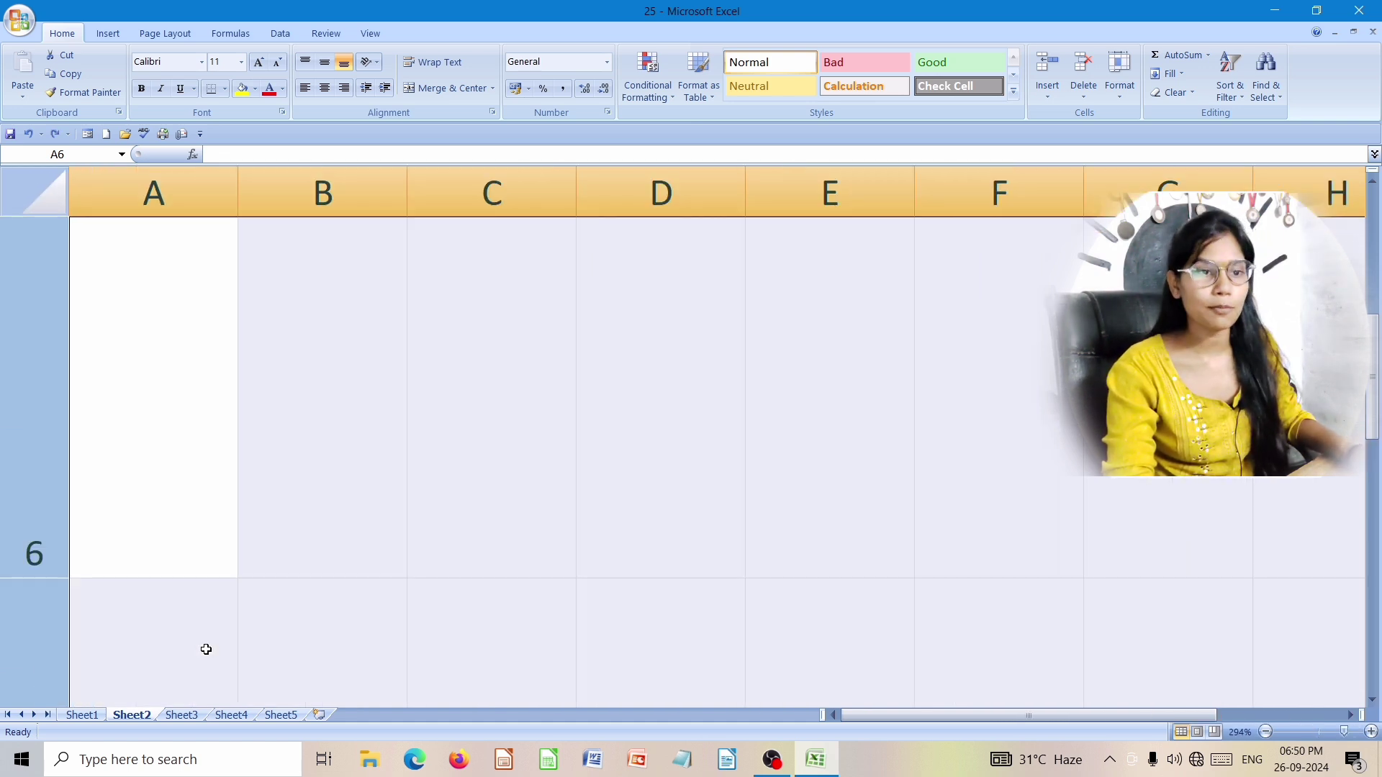
{"action": "scroll", "coordinate": [205, 649], "scroll_direction": "down", "scroll_amount": 10, "text": "ctrl"}
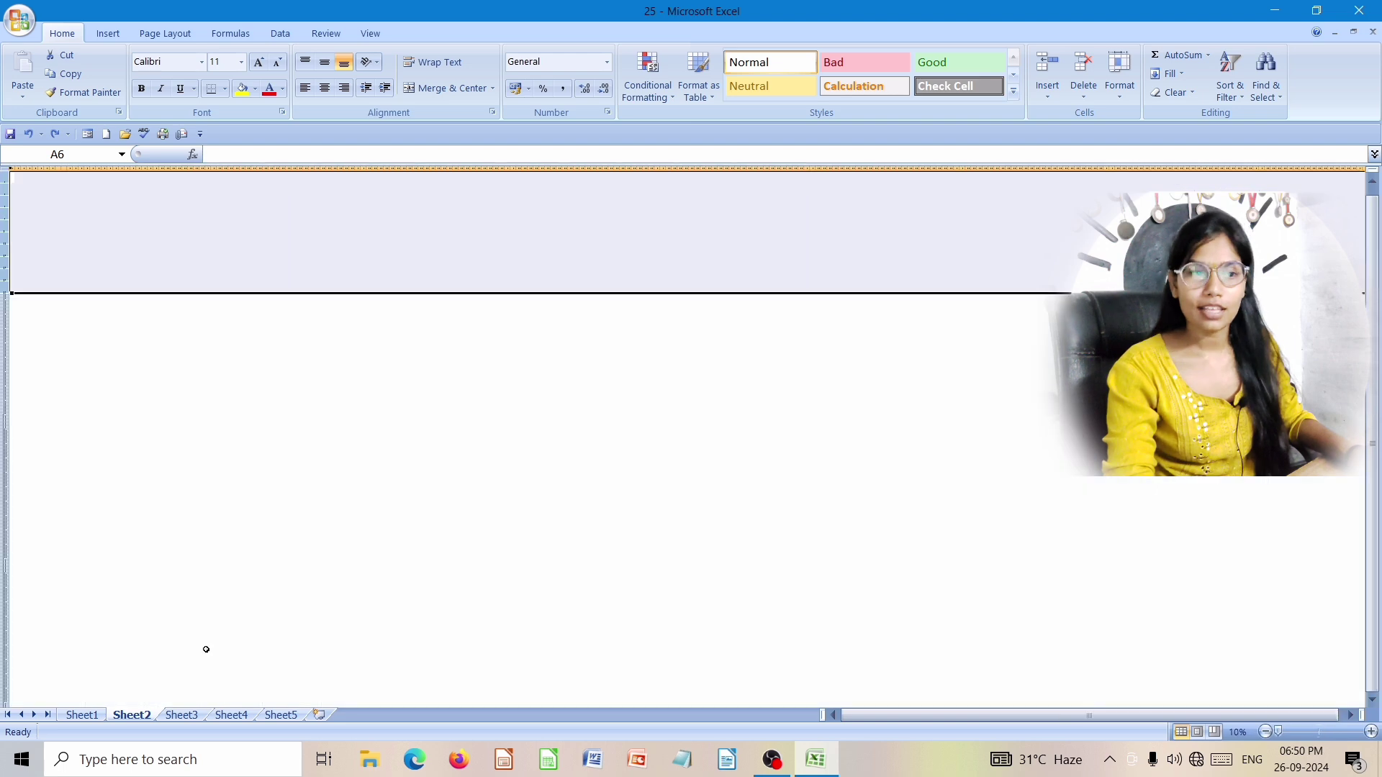
{"action": "scroll", "coordinate": [206, 649], "scroll_direction": "up", "scroll_amount": 5, "text": "ctrl"}
Step: Return to Sheet1 and undo the row 12 height change, the column D widening and the name fill down column L
{"action": "key", "text": "ctrl+Page_Up"}
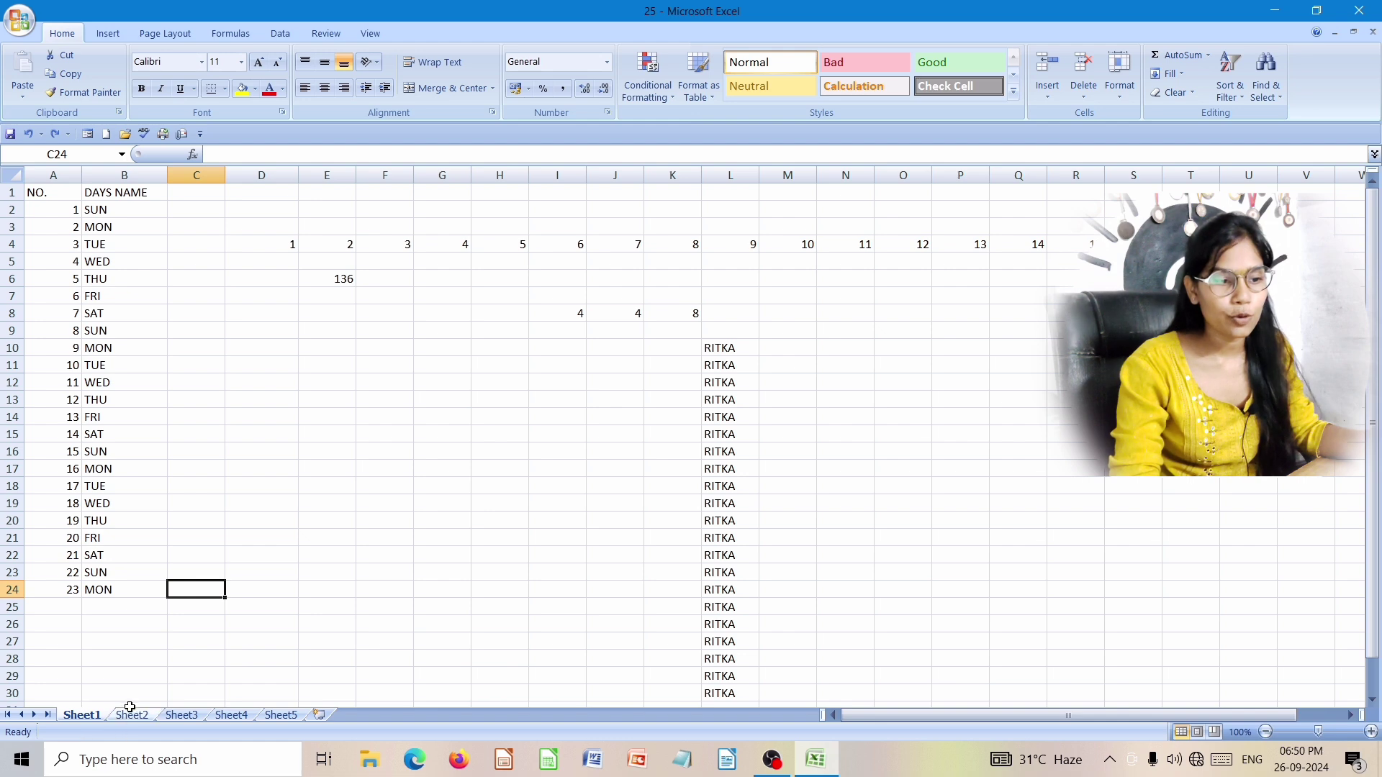
{"action": "scroll", "coordinate": [756, 503], "scroll_direction": "down", "scroll_amount": 1}
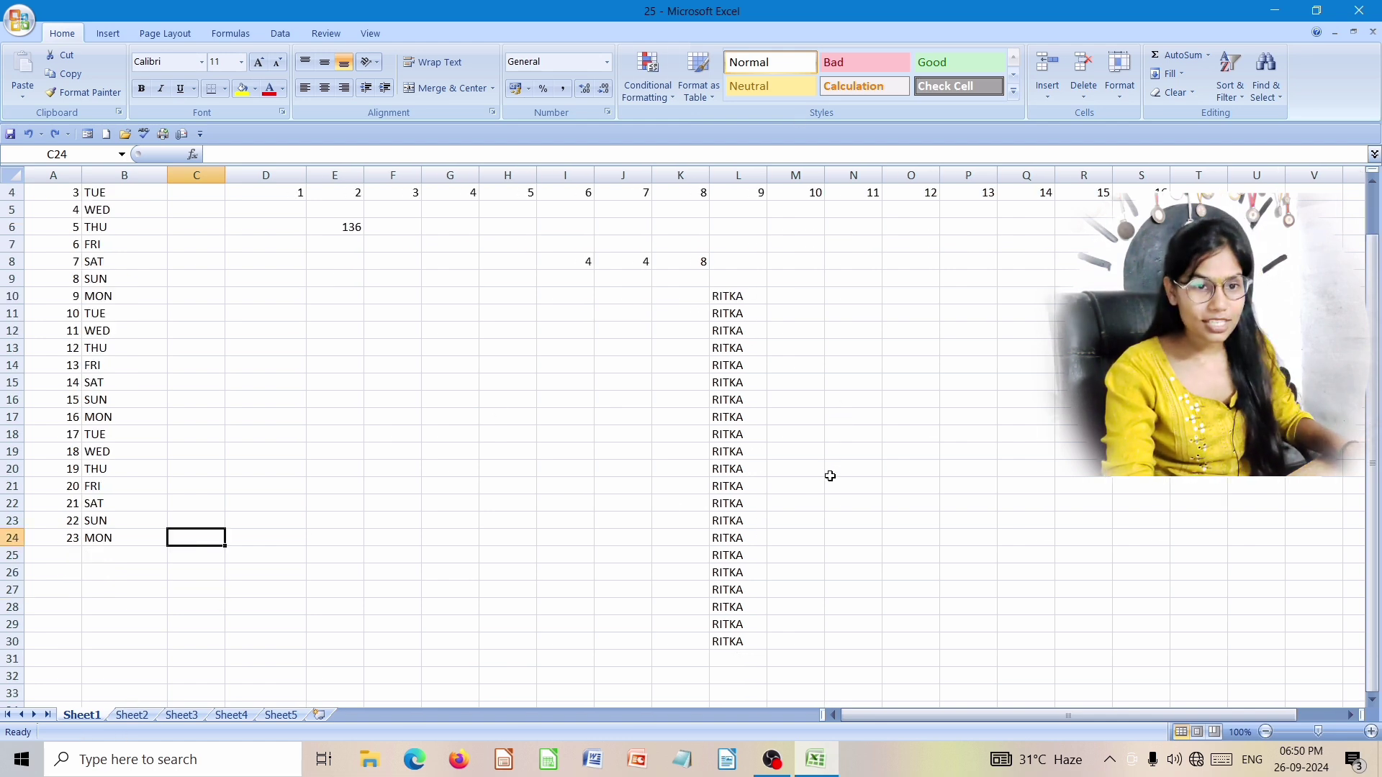
{"action": "key", "text": "ctrl+z"}
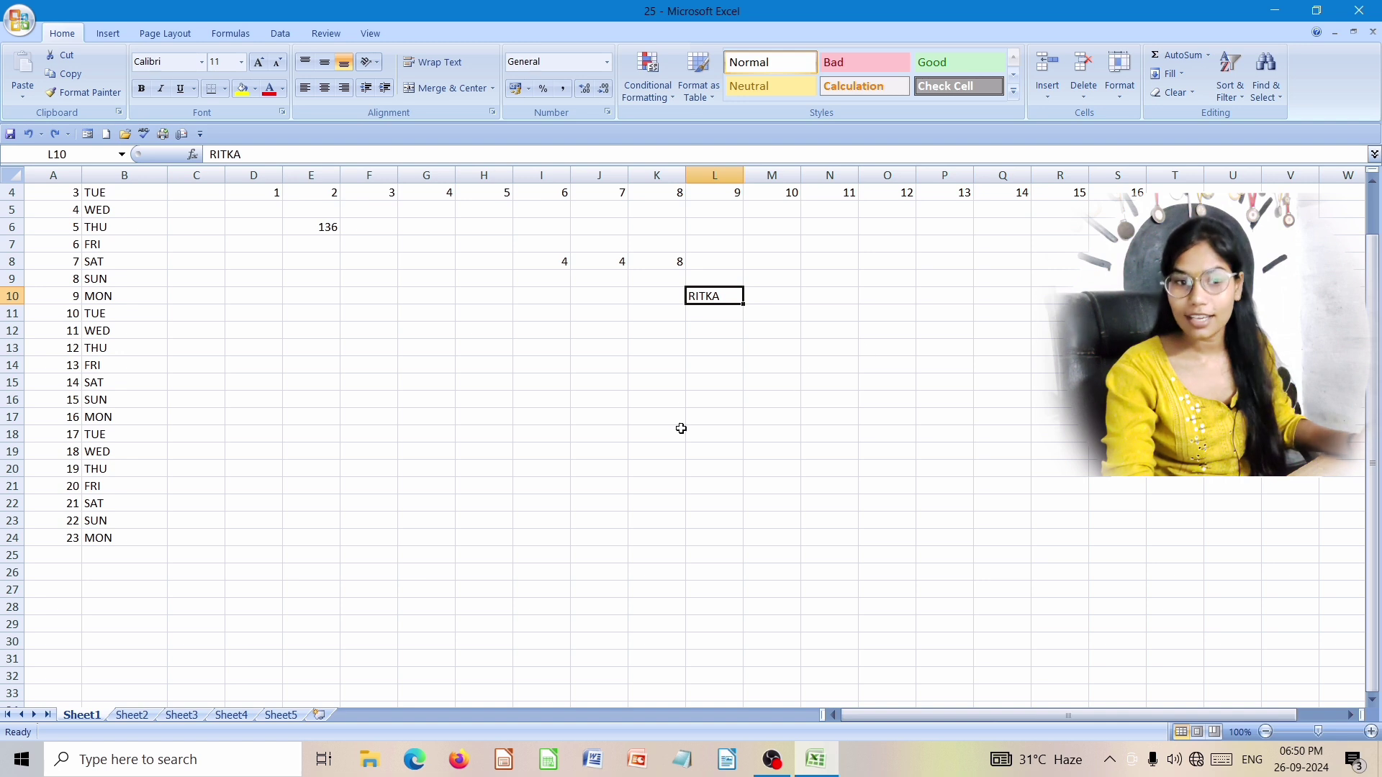
{"action": "left_click", "coordinate": [663, 315]}
{"action": "left_click_drag", "start_coordinate": [737, 395], "coordinate": [753, 396]}
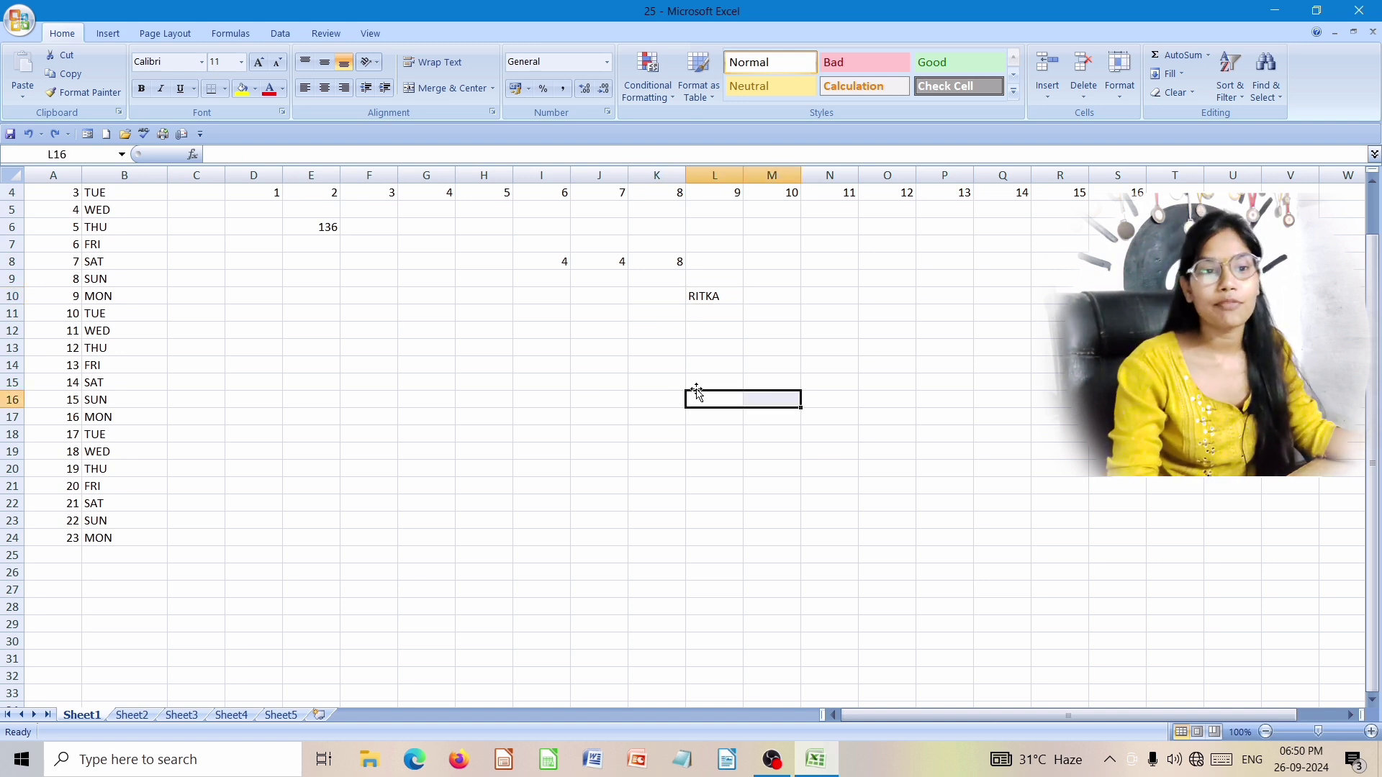
{"action": "left_click", "coordinate": [387, 277]}
{"action": "left_click", "coordinate": [555, 261]}
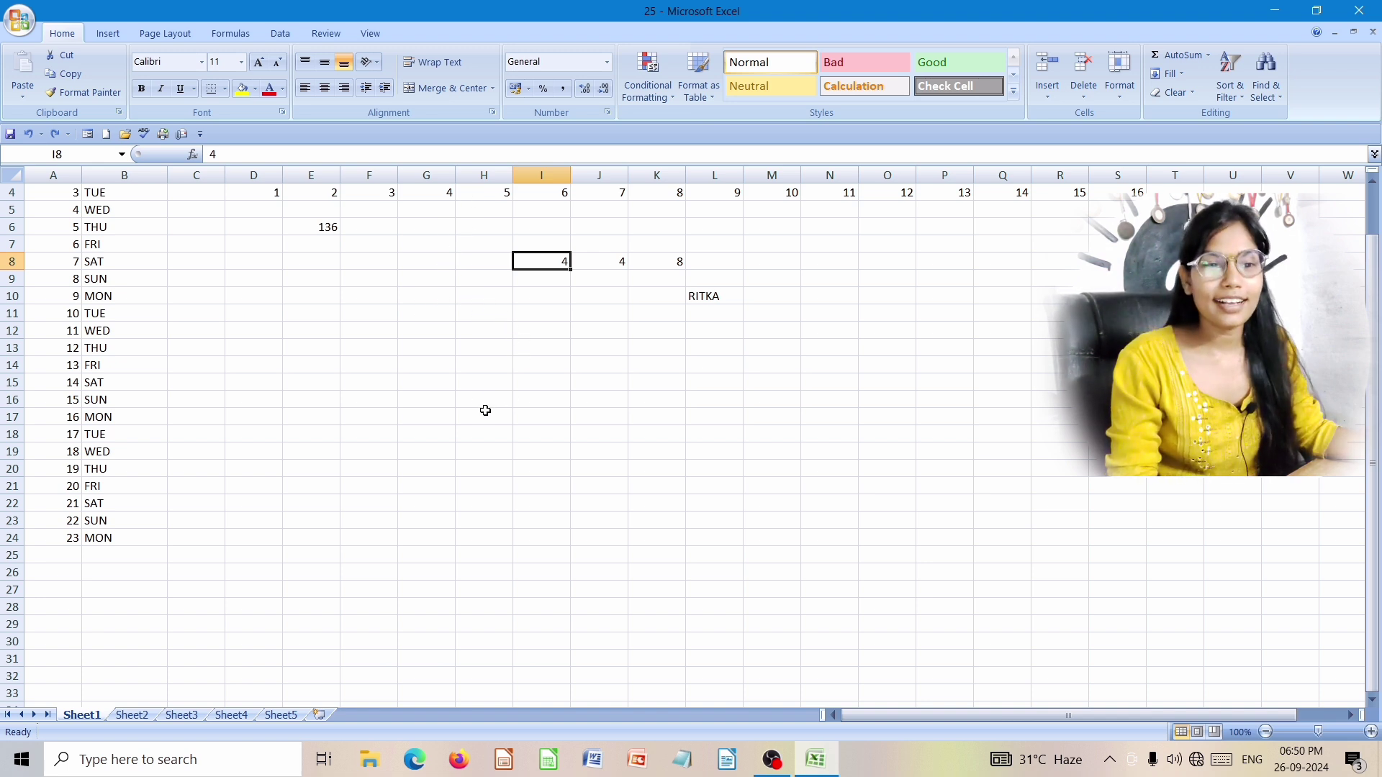
{"action": "left_click", "coordinate": [605, 259]}
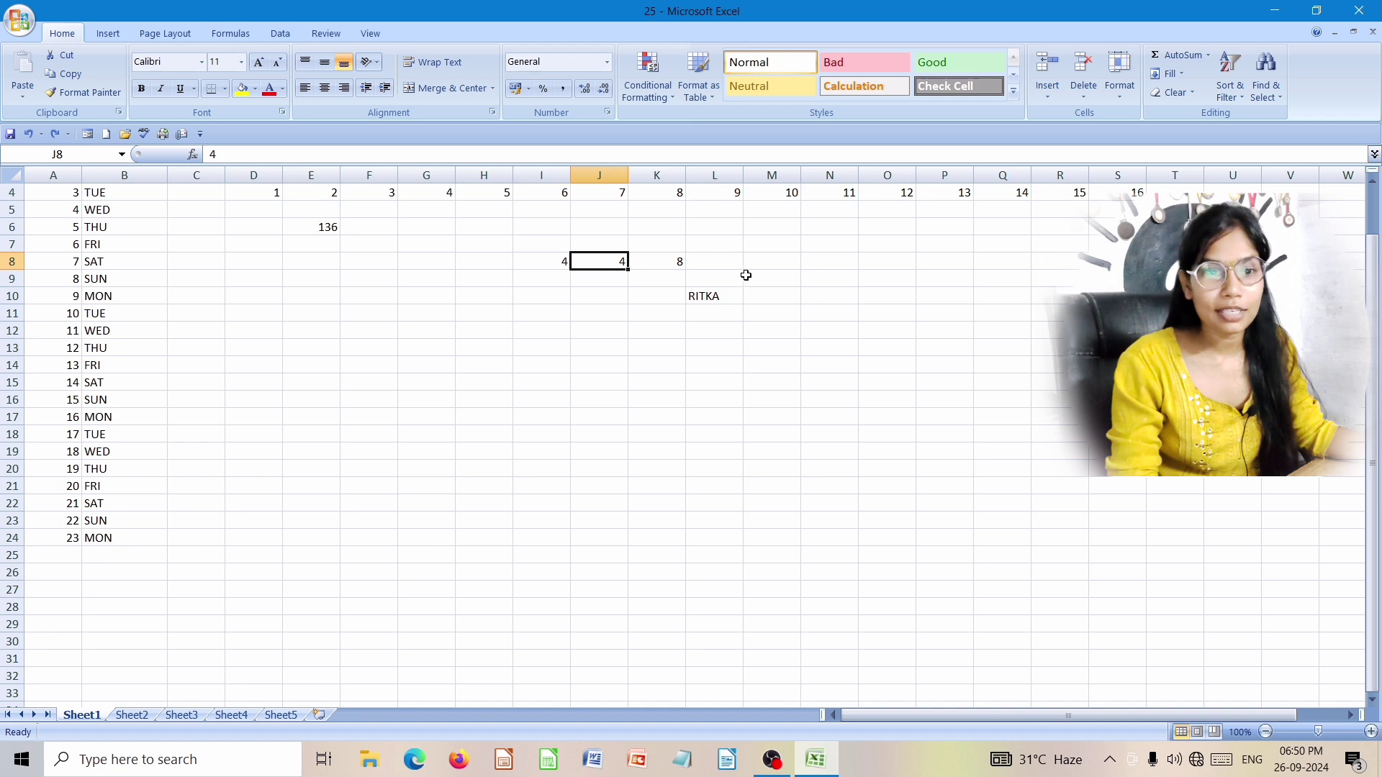
{"action": "left_click", "coordinate": [672, 259]}
{"action": "left_click", "coordinate": [904, 352]}
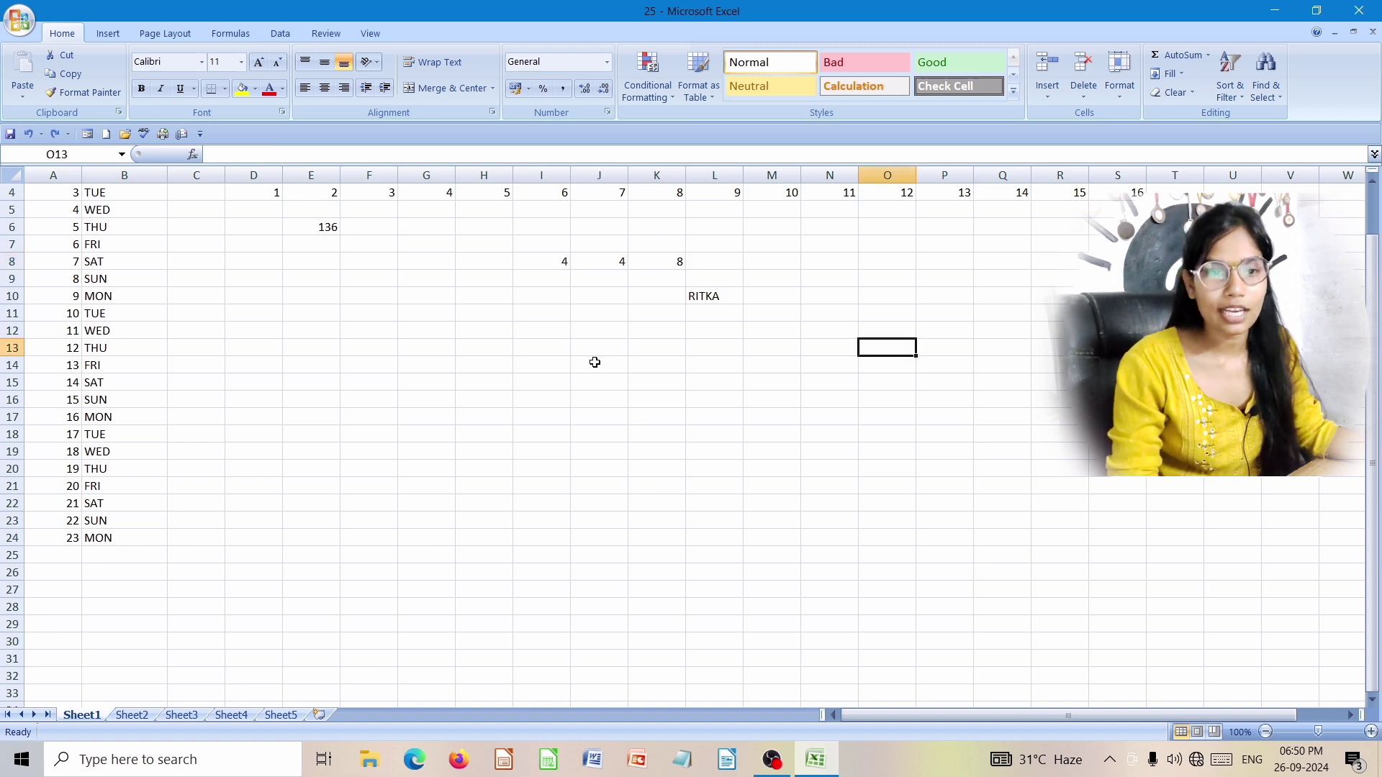
{"action": "left_click", "coordinate": [657, 521]}
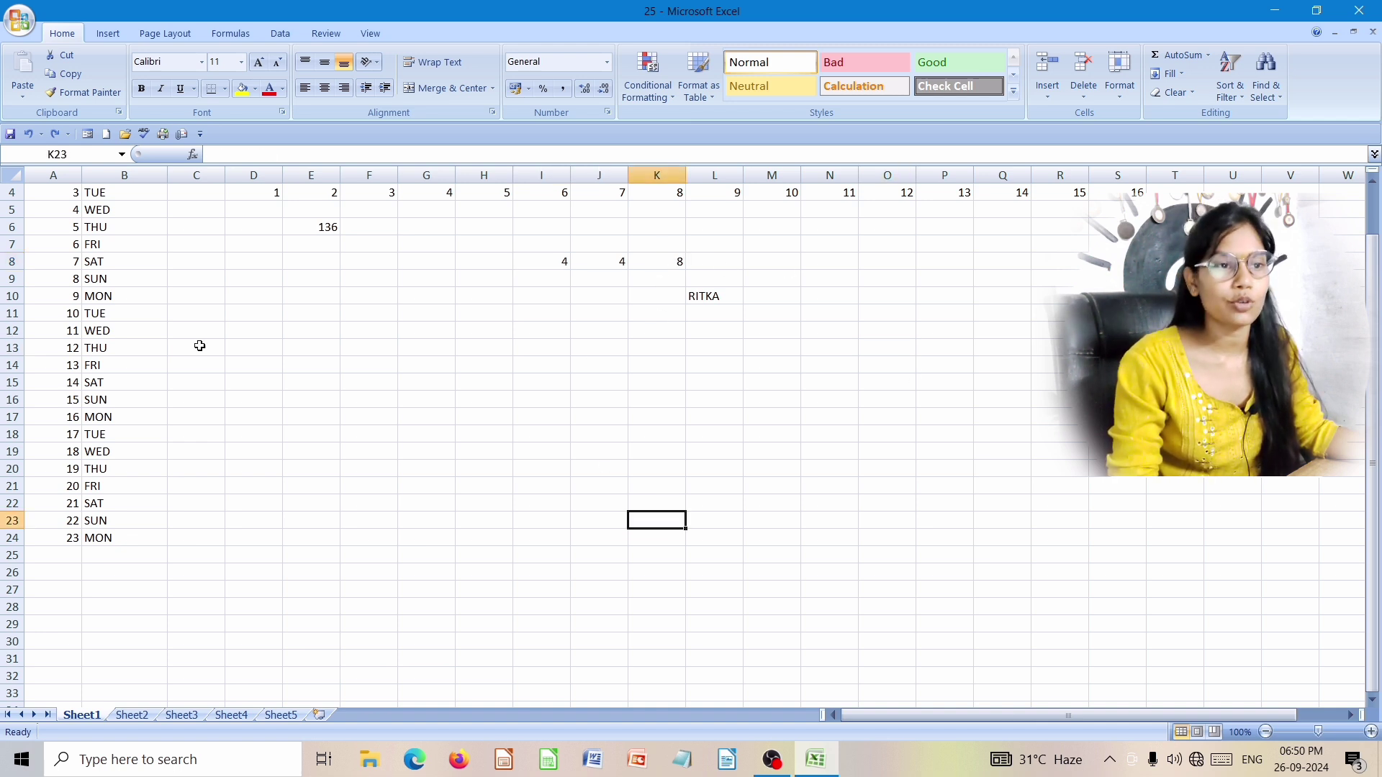
{"action": "left_click", "coordinate": [88, 283]}
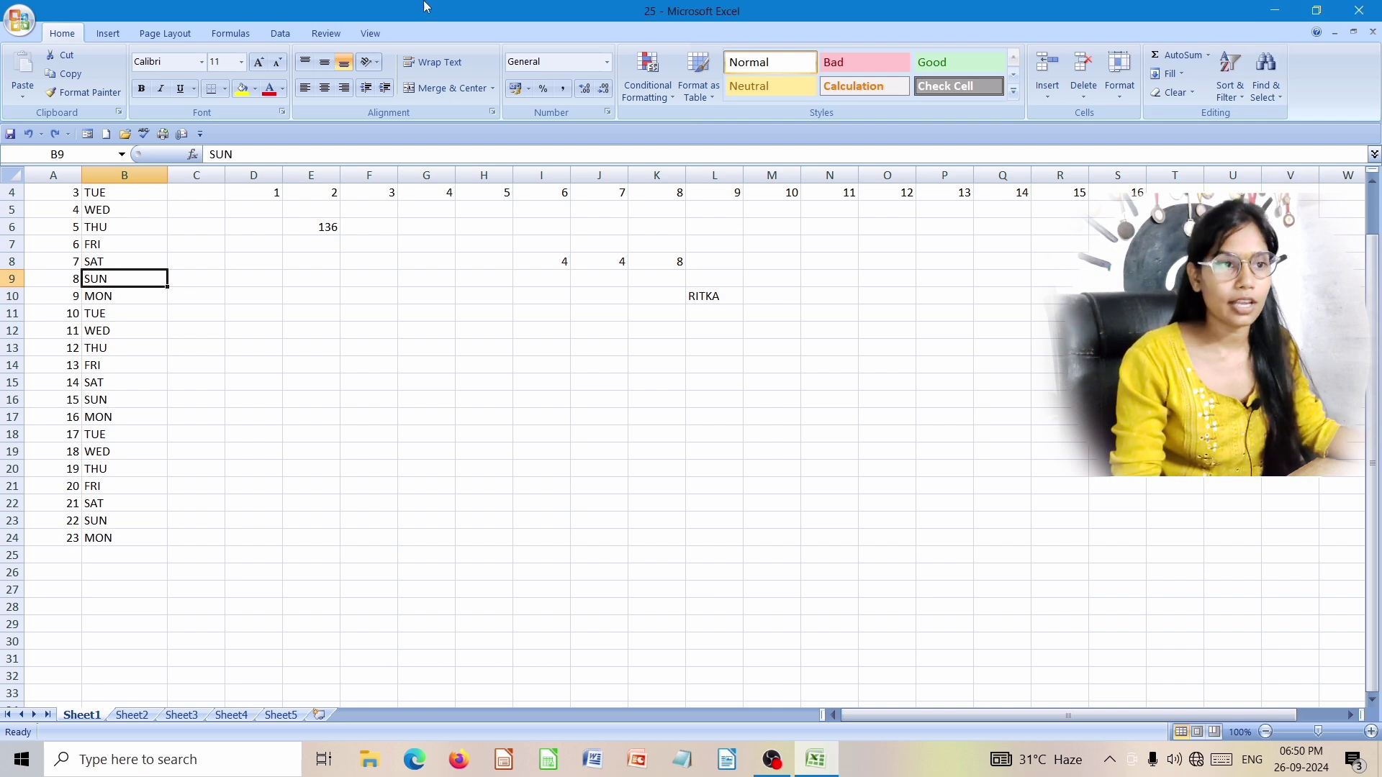
{"action": "left_click", "coordinate": [20, 20]}
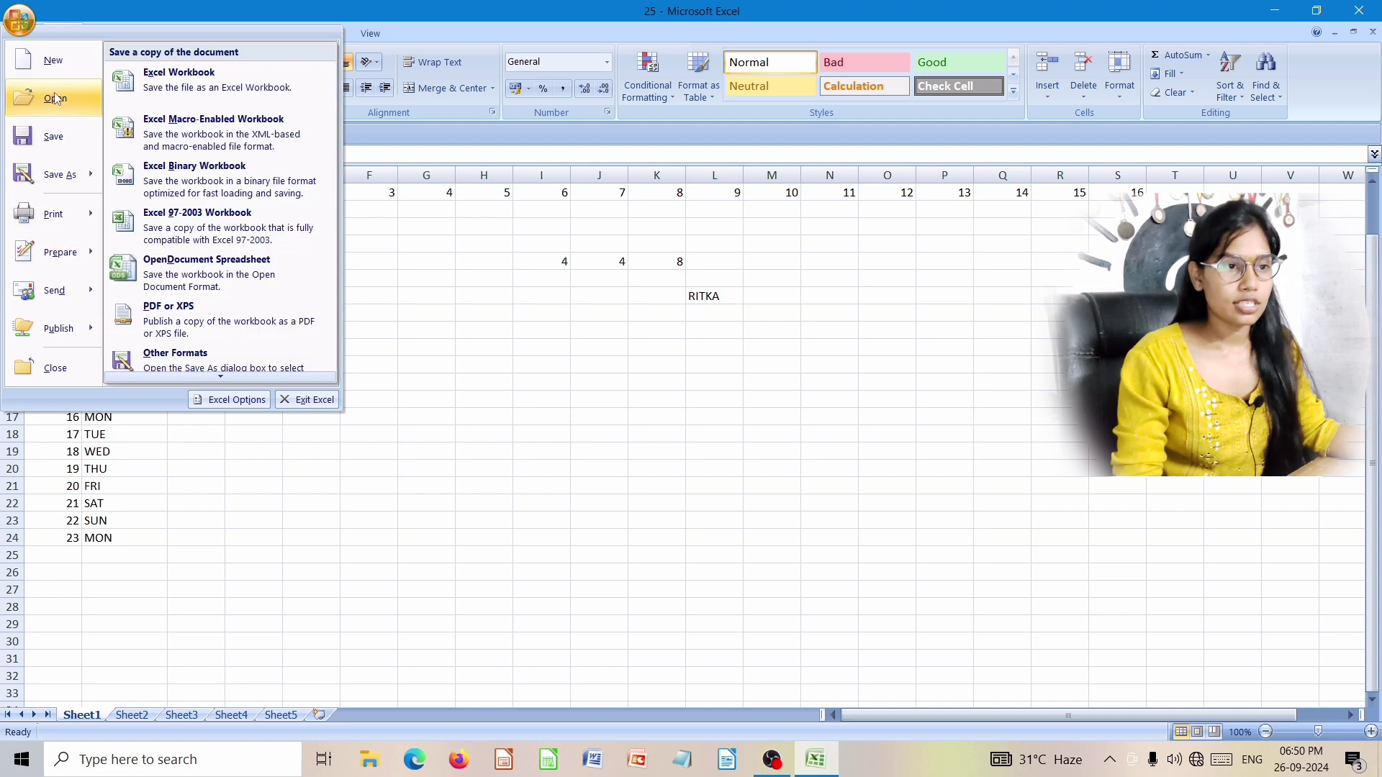
{"action": "mouse_move", "coordinate": [63, 216]}
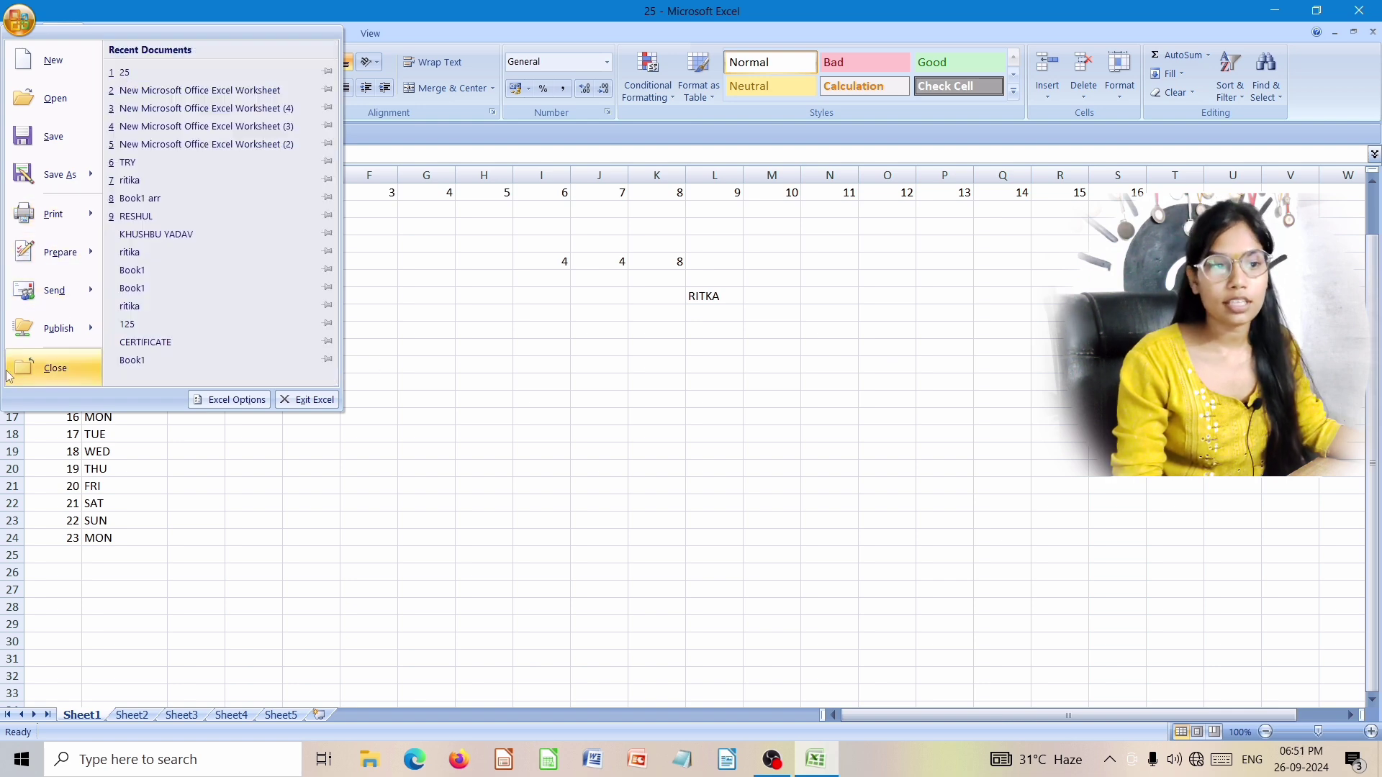
{"action": "left_click", "coordinate": [443, 364]}
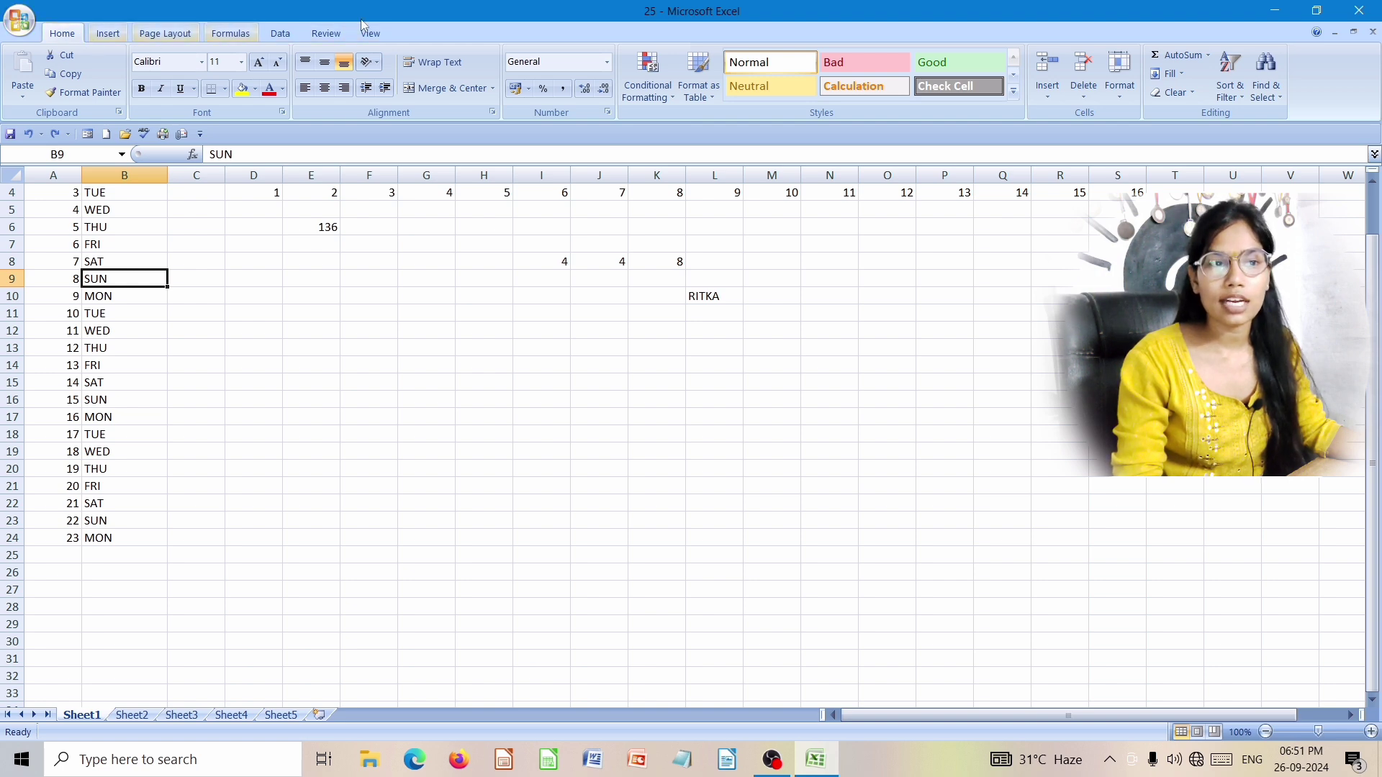
{"action": "left_click", "coordinate": [108, 33]}
{"action": "left_click", "coordinate": [63, 32]}
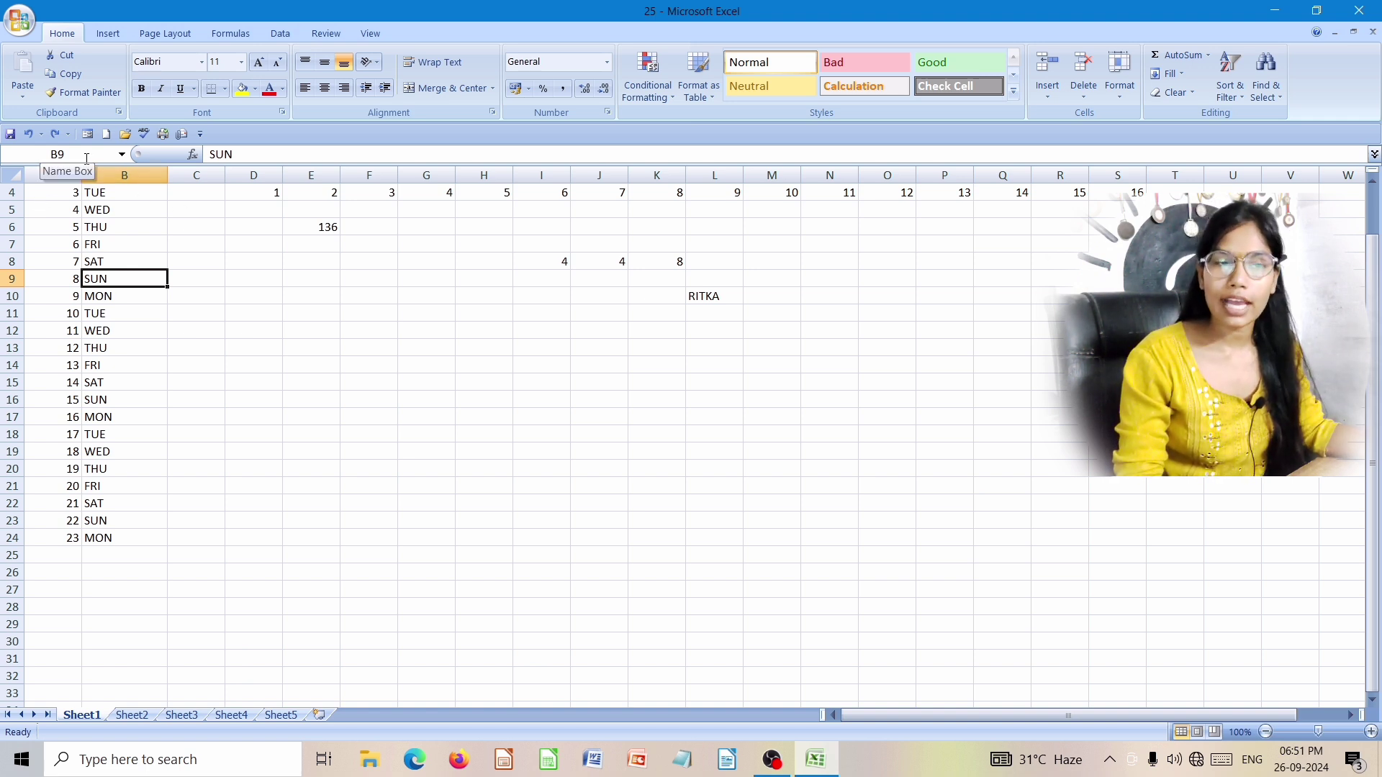
{"action": "left_click", "coordinate": [356, 467]}
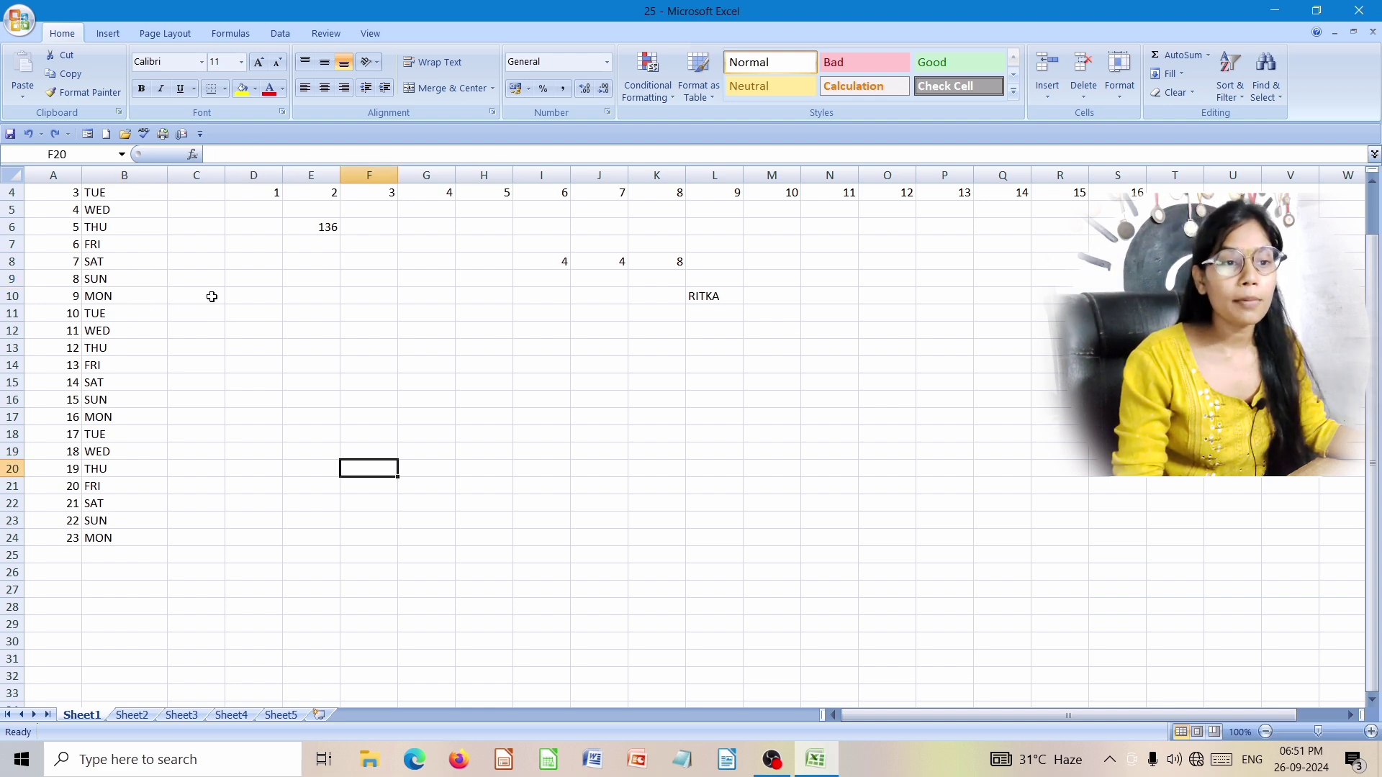
{"action": "left_click", "coordinate": [310, 233]}
{"action": "left_click", "coordinate": [355, 417]}
{"action": "left_click", "coordinate": [425, 378]}
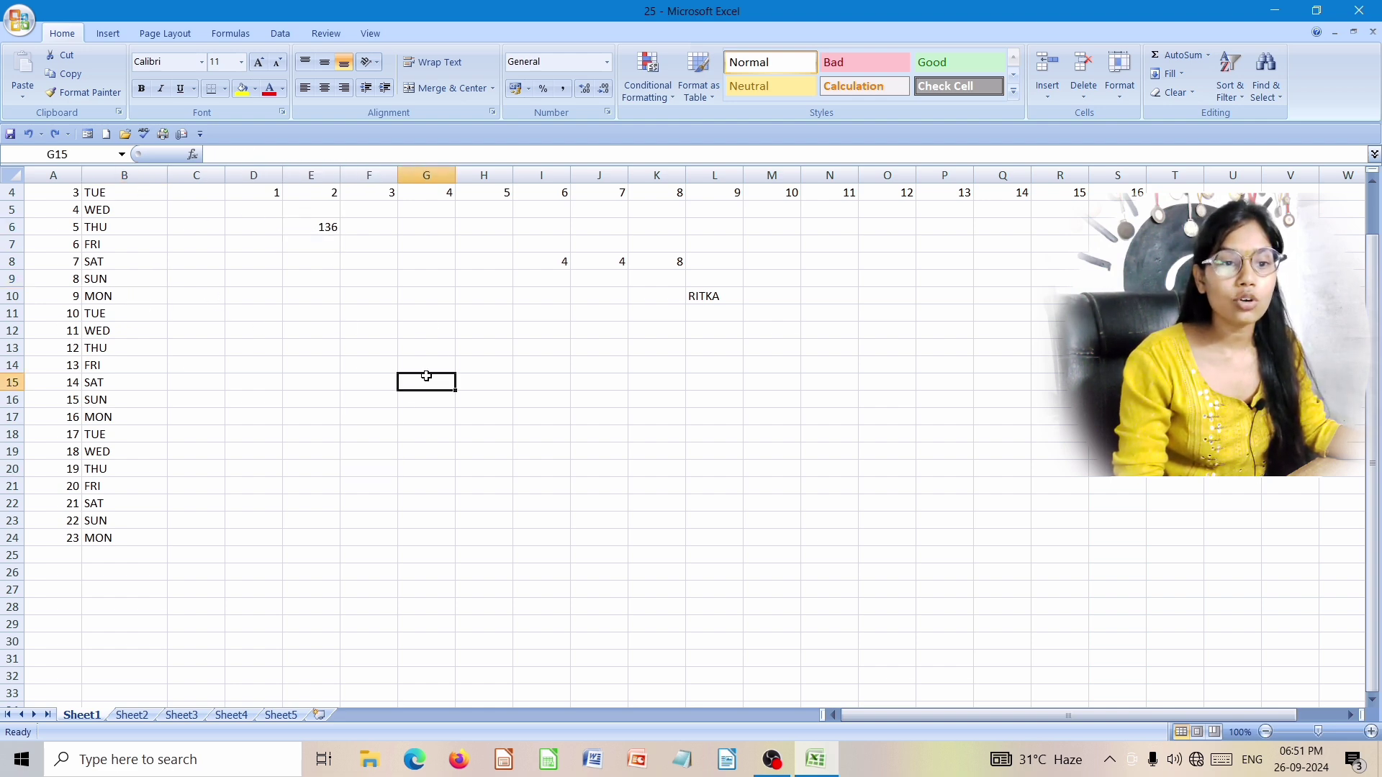
{"action": "left_click", "coordinate": [505, 276]}
Step: Change the value in cell I8 to 6 by editing it in the formula bar
{"action": "left_click", "coordinate": [568, 260]}
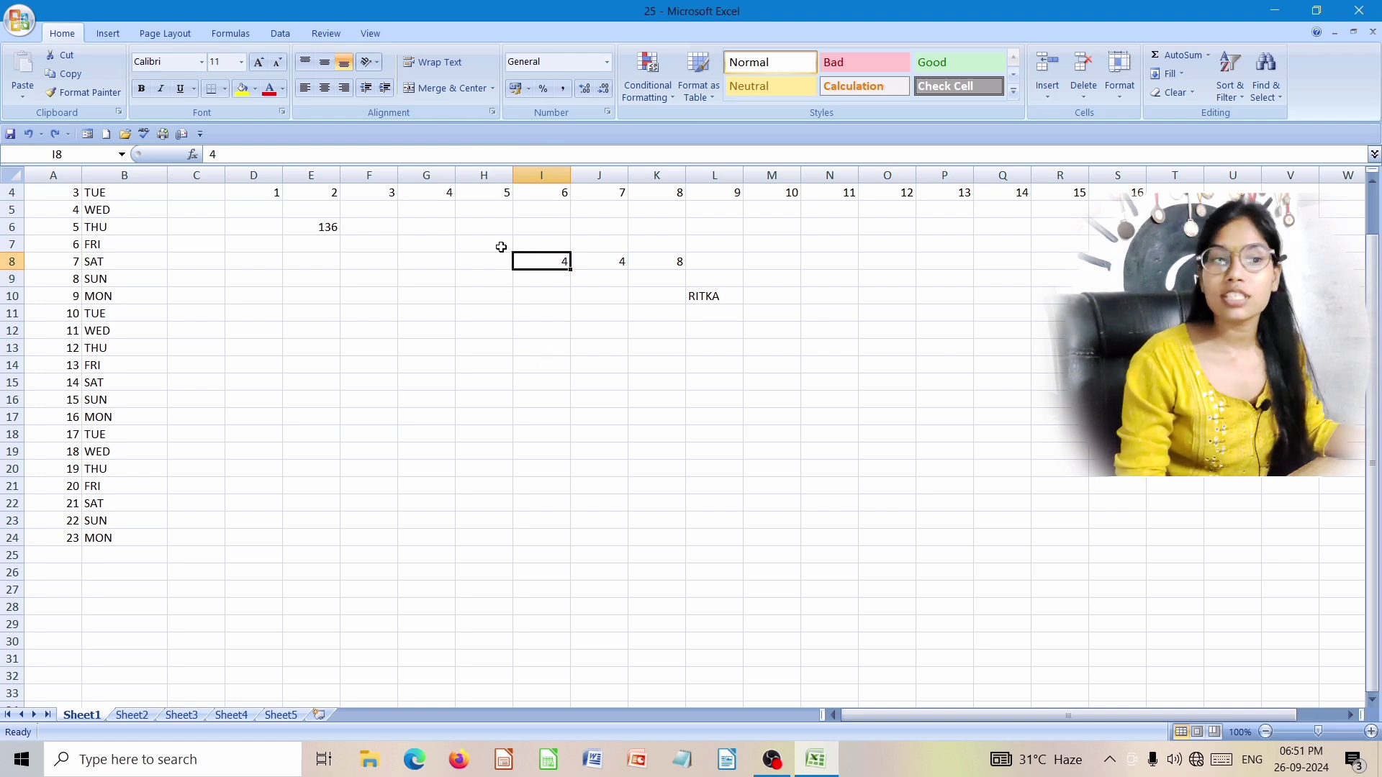
{"action": "left_click", "coordinate": [252, 155]}
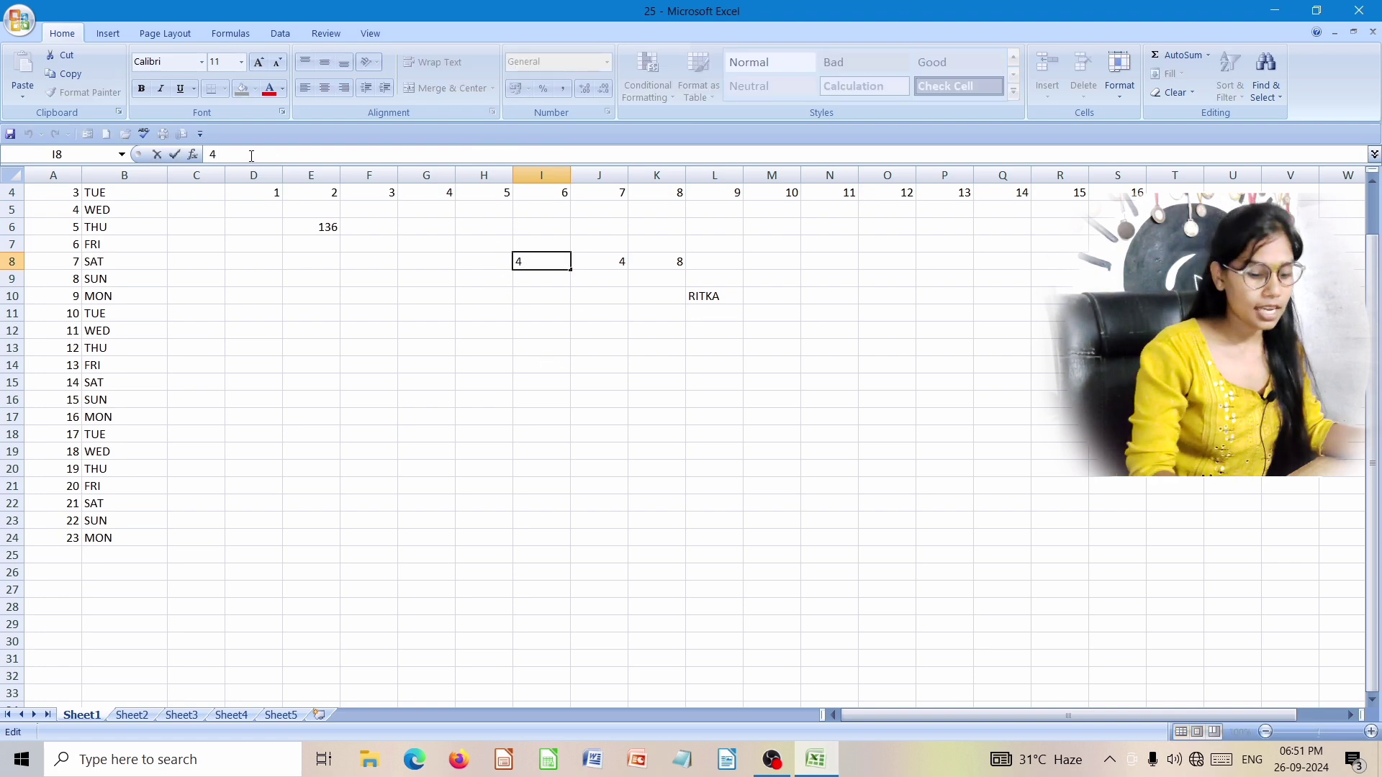
{"action": "key", "text": "BackSpace"}
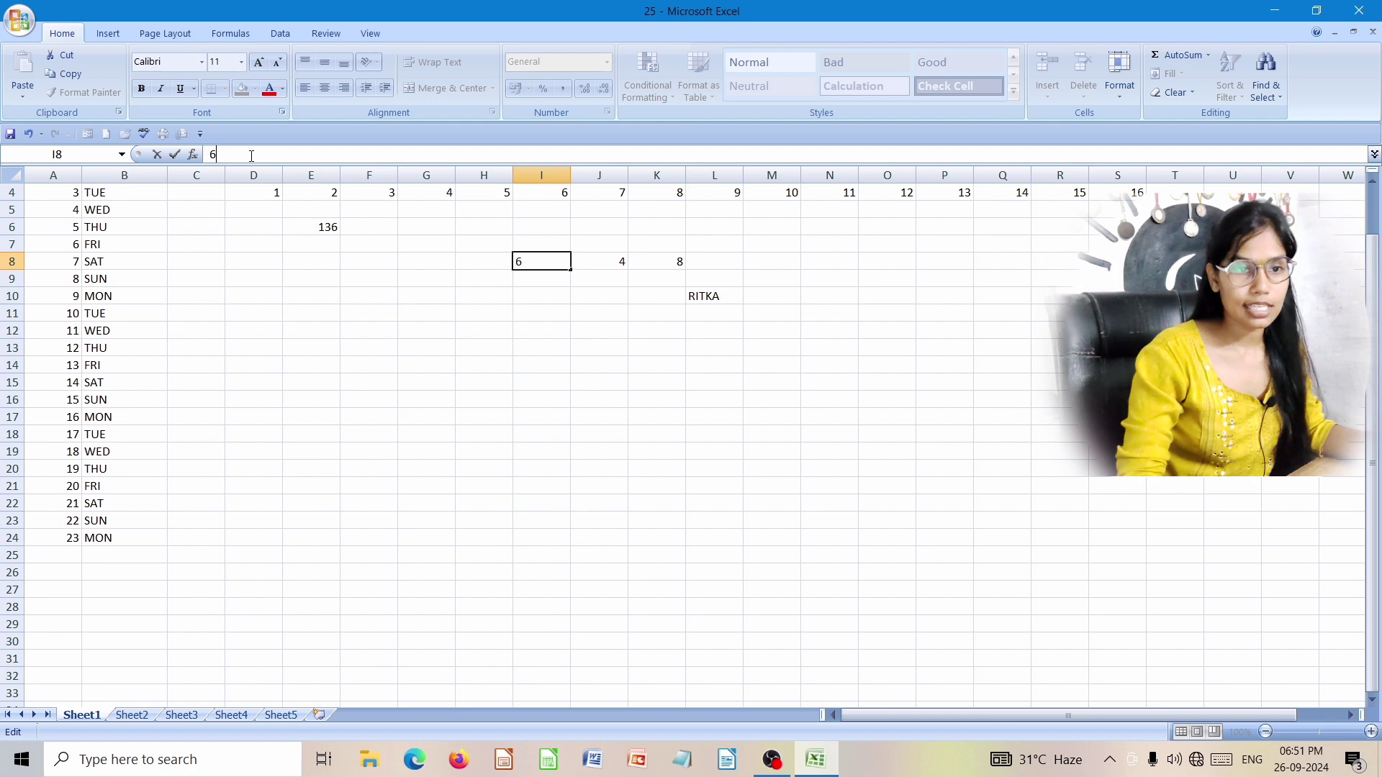
{"action": "type", "text": "6"}
{"action": "left_click", "coordinate": [542, 354]}
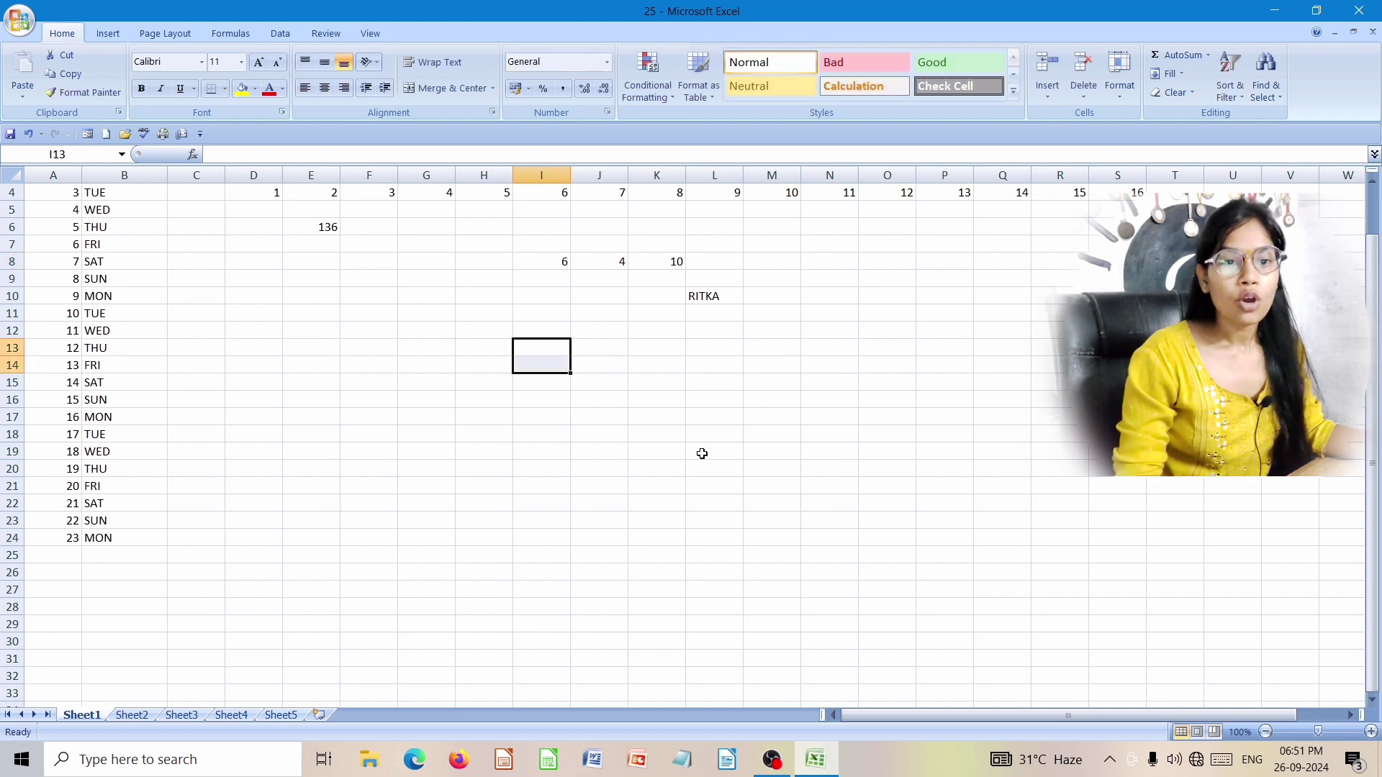
Step: Look over Sheet1's day list, the SUM formula in cell E6 and the number series along row 4
{"action": "scroll", "coordinate": [712, 382], "scroll_direction": "up", "scroll_amount": 1}
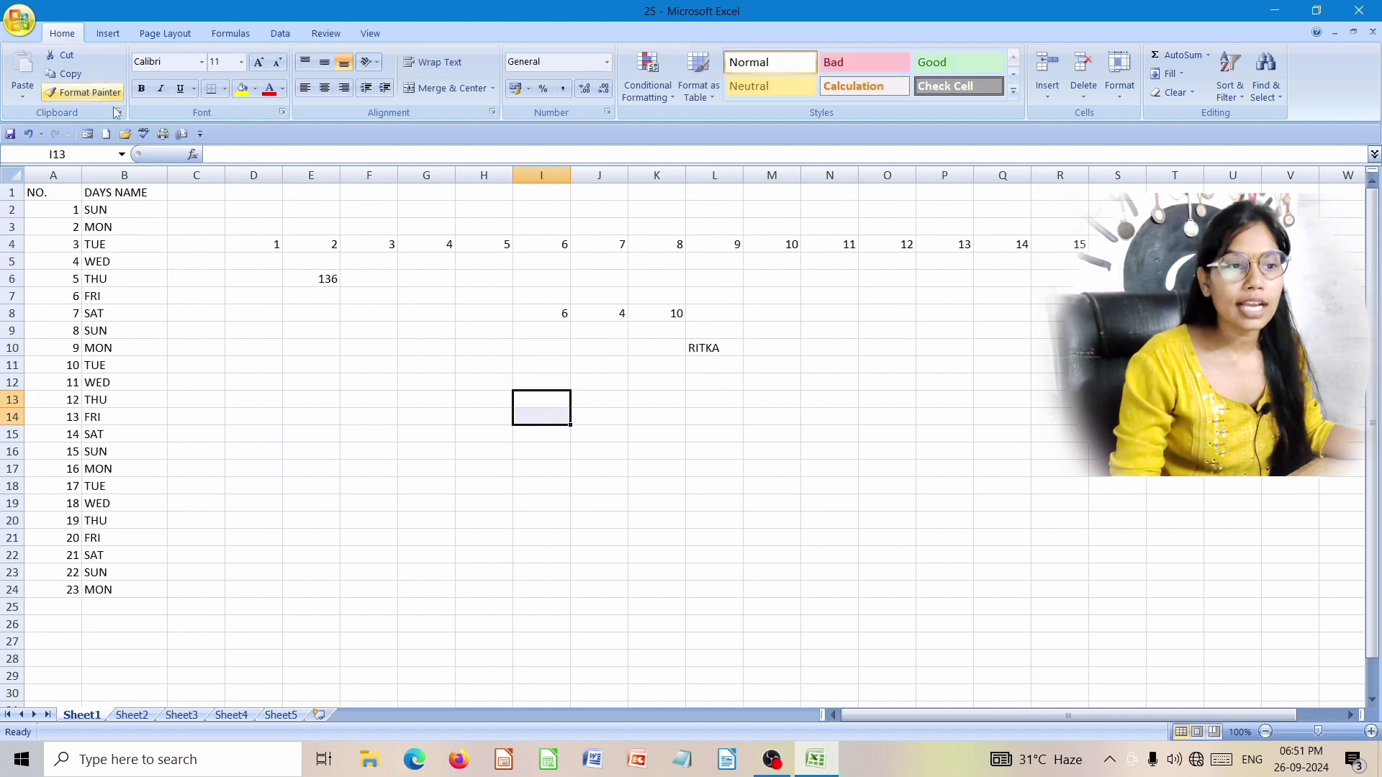
{"action": "left_click", "coordinate": [182, 432]}
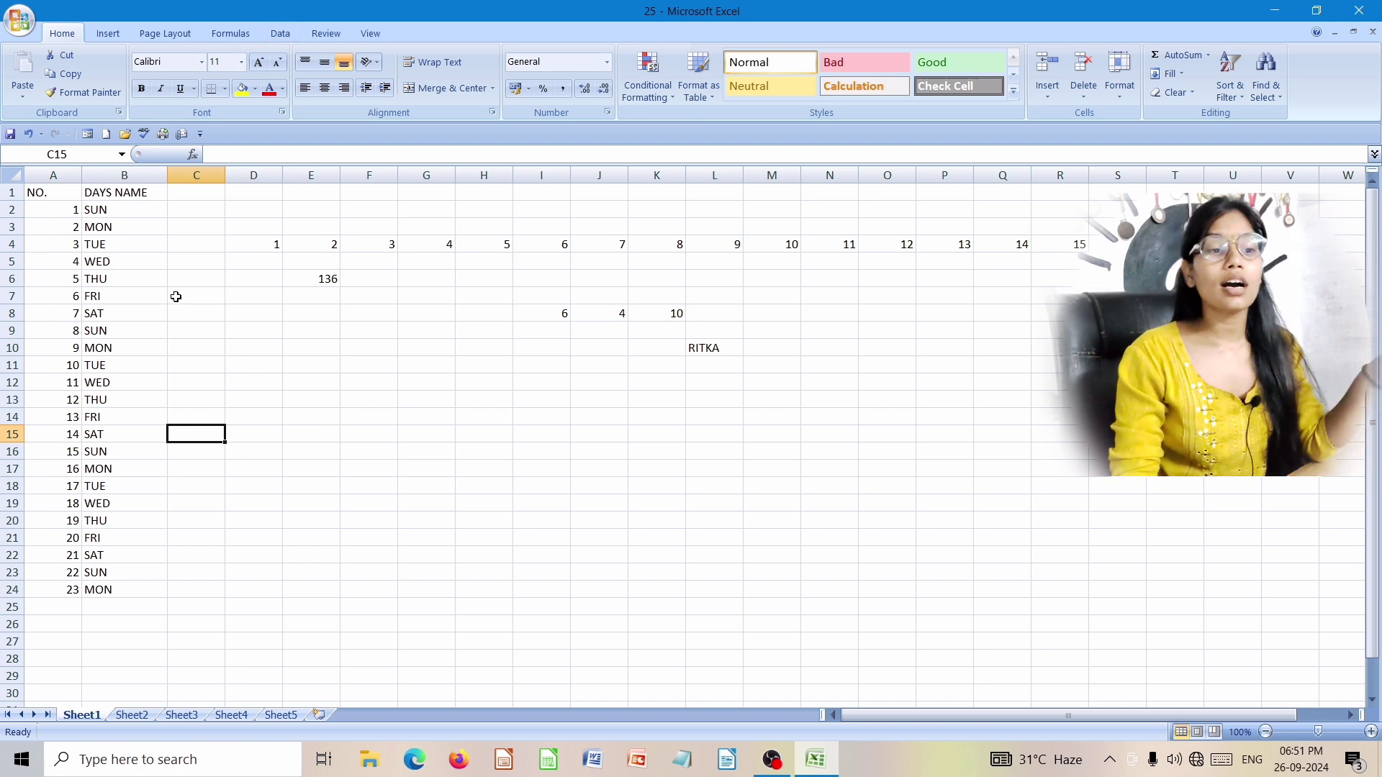
{"action": "left_click", "coordinate": [328, 280]}
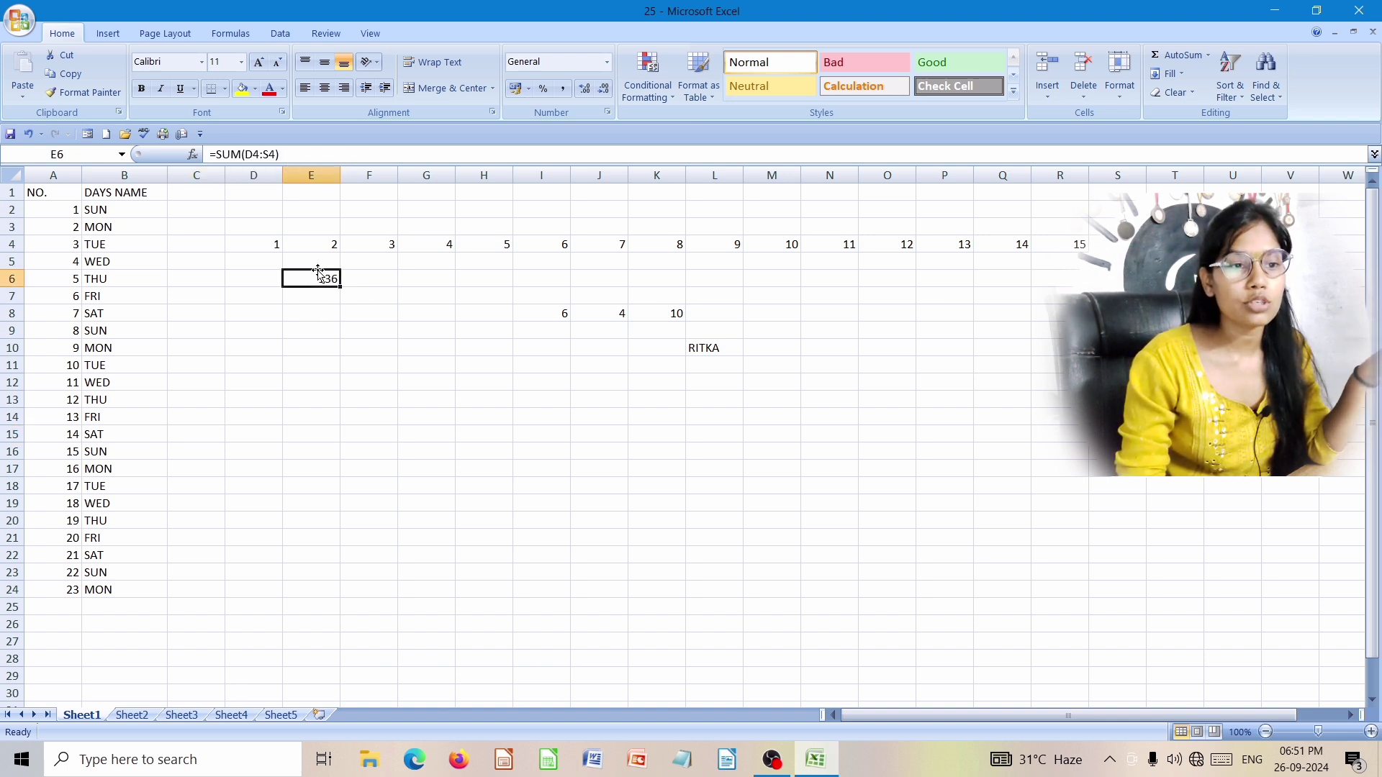
{"action": "left_click", "coordinate": [327, 451]}
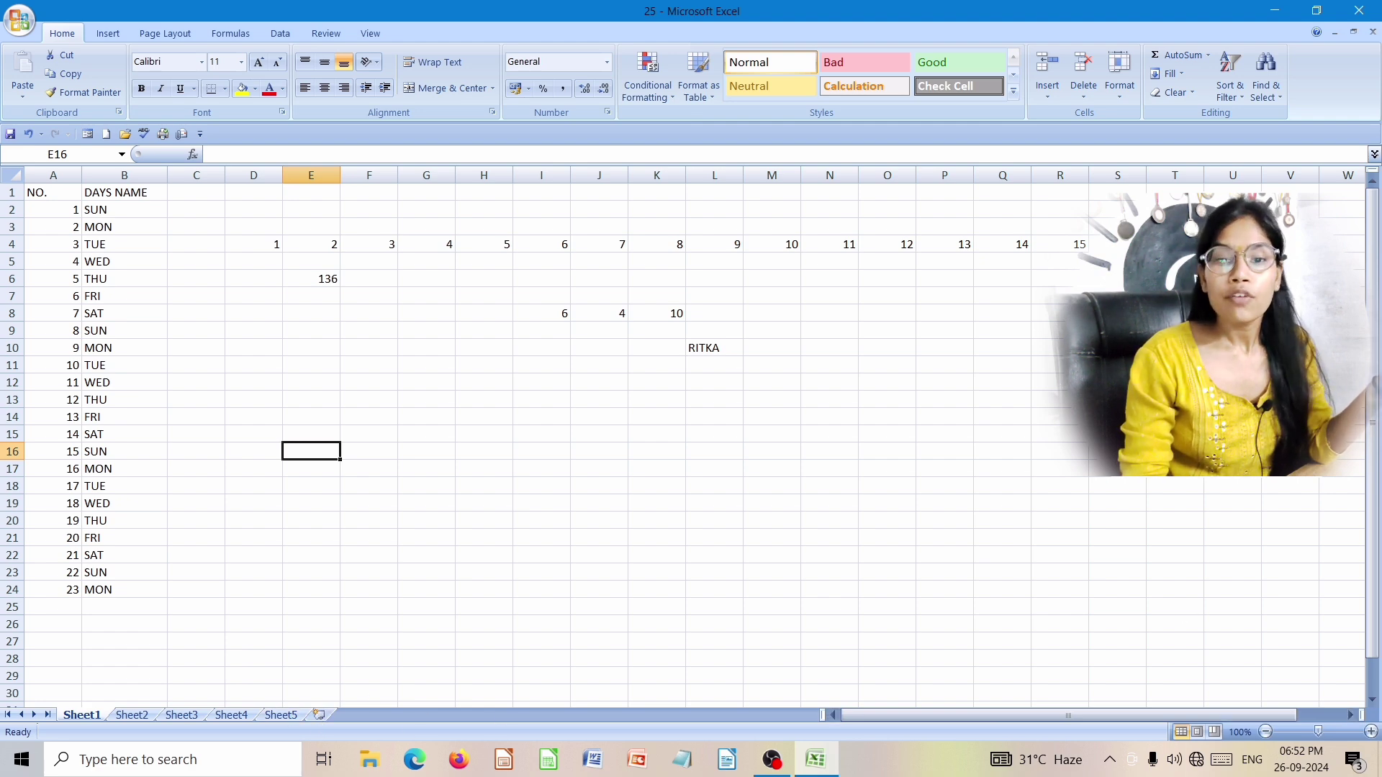
{"action": "mouse_move", "coordinate": [1025, 717]}
{"action": "left_mouse_down"}
{"action": "mouse_move", "coordinate": [1051, 723]}
{"action": "mouse_move", "coordinate": [947, 718]}
{"action": "mouse_move", "coordinate": [1061, 711]}
{"action": "mouse_move", "coordinate": [1013, 718]}
{"action": "left_mouse_up"}
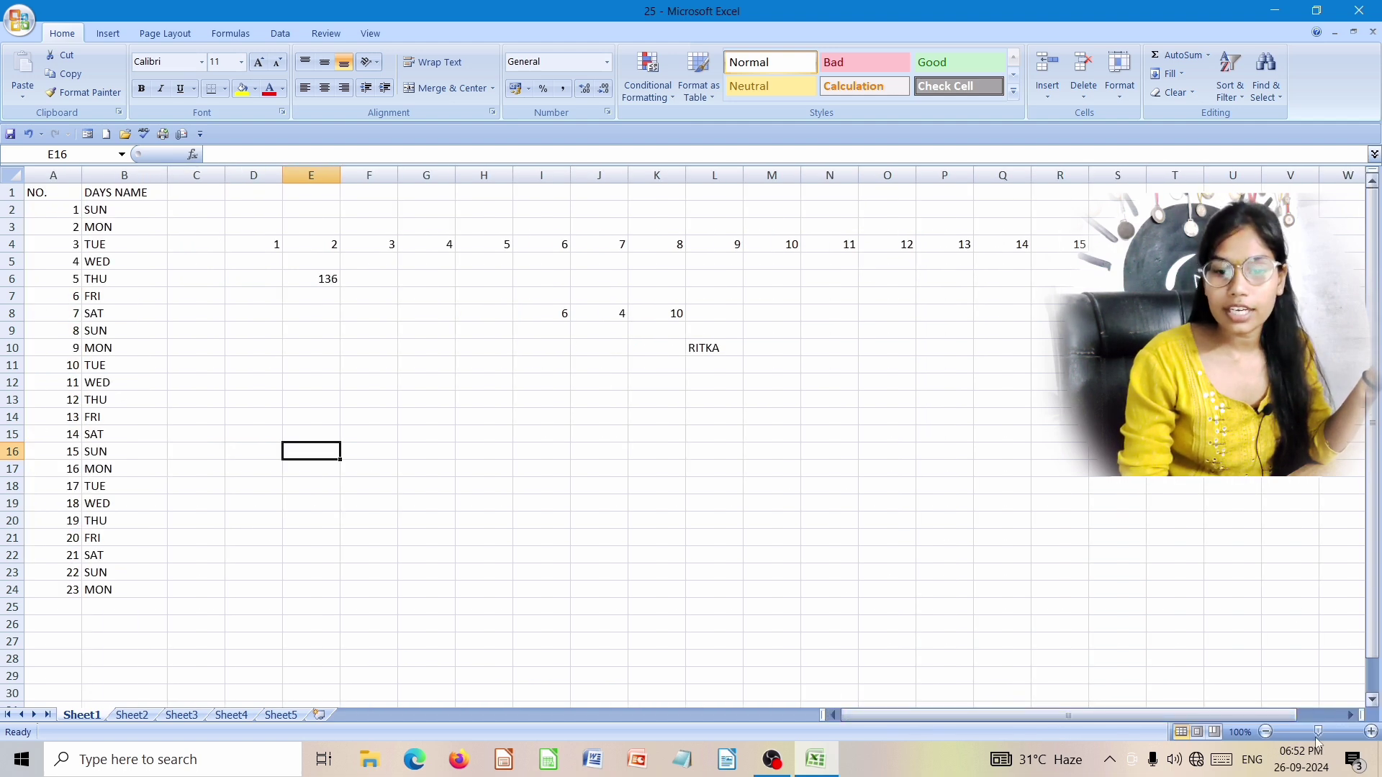
{"action": "left_click_drag", "start_coordinate": [1137, 724], "coordinate": [1031, 727]}
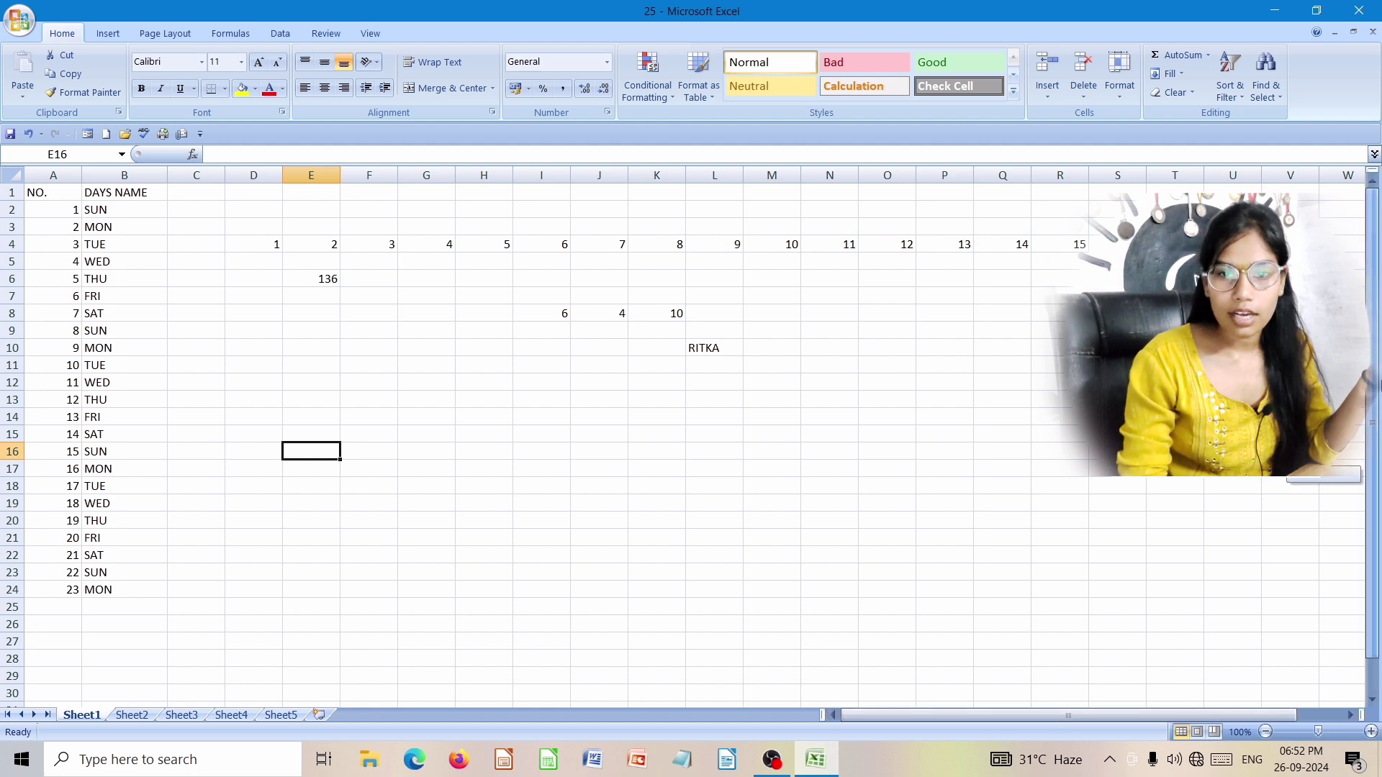
{"action": "scroll", "coordinate": [1377, 460], "scroll_direction": "down", "scroll_amount": 1}
{"action": "scroll", "coordinate": [1375, 436], "scroll_direction": "down", "scroll_amount": 1}
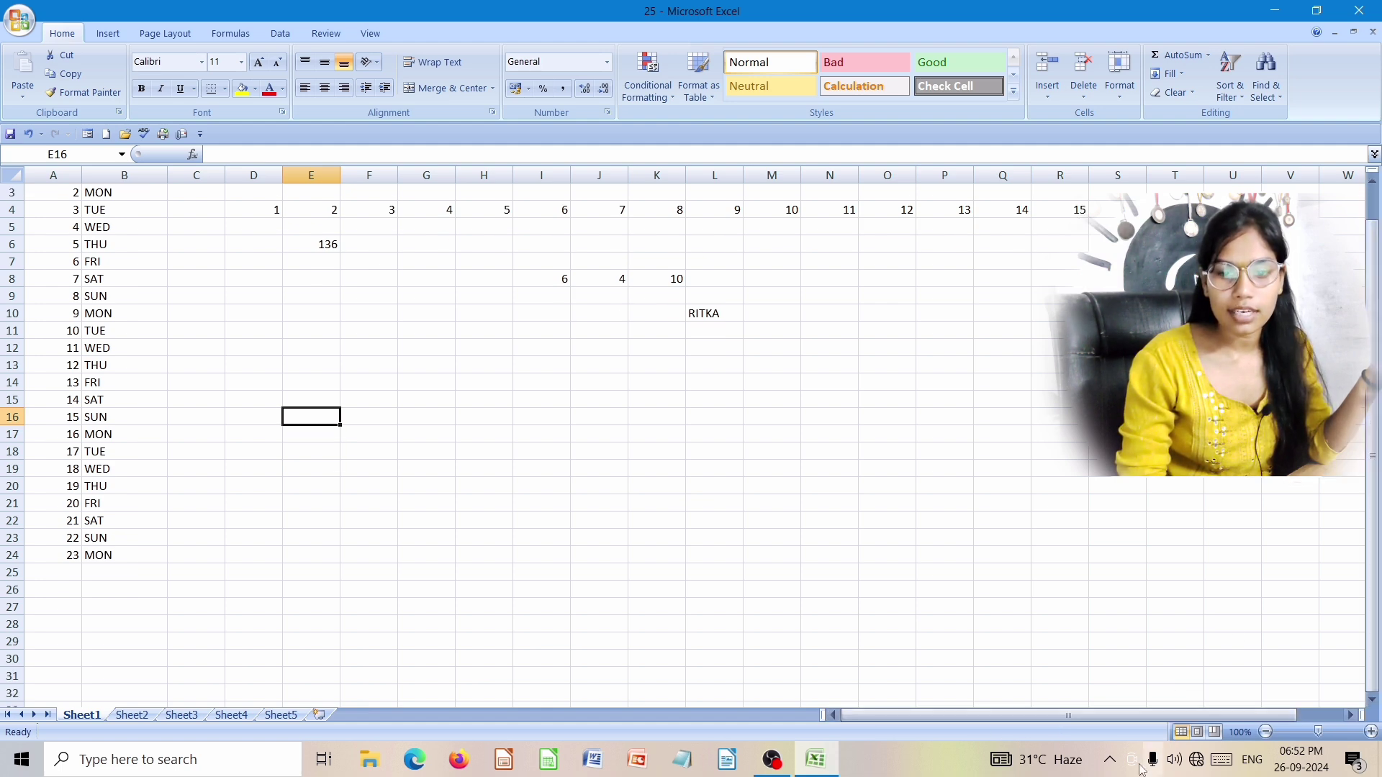
{"action": "left_click_drag", "start_coordinate": [1103, 714], "coordinate": [1212, 708]}
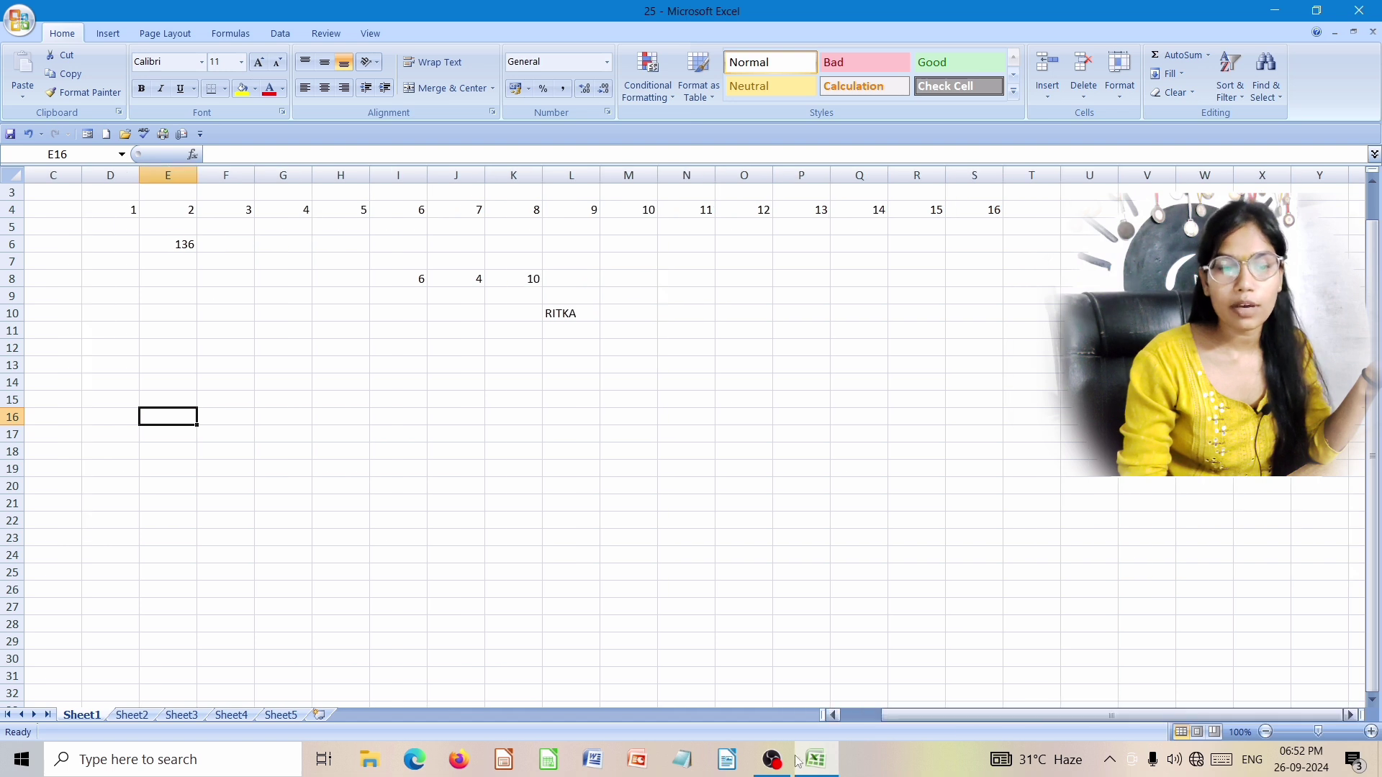